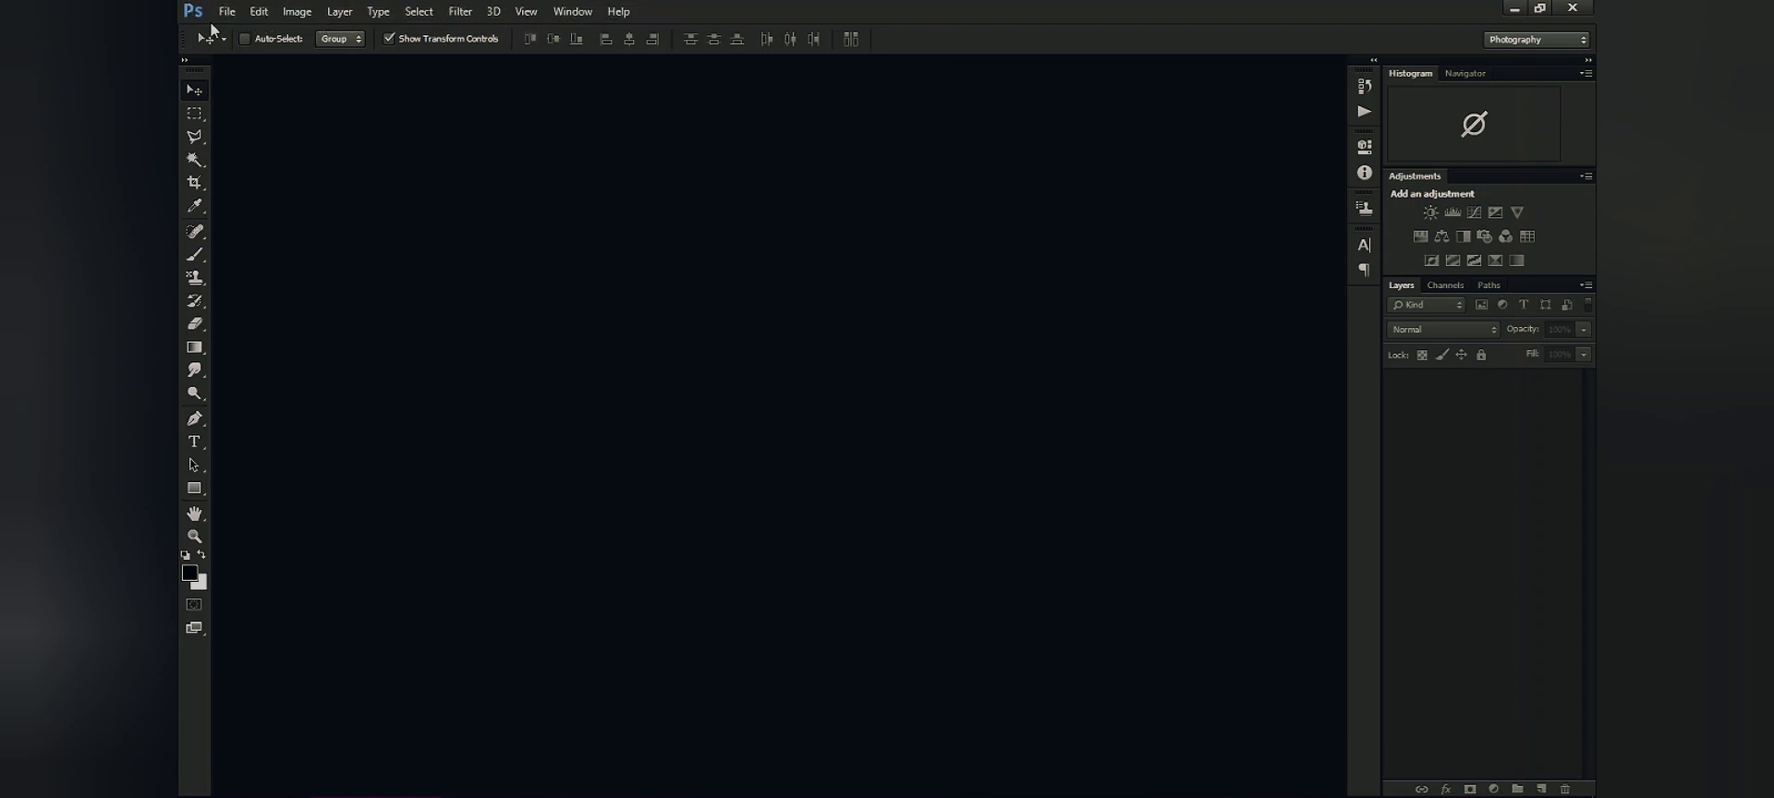
Examine the available image commands and the selection, eyedropper, retouching and brush tool groups, finishing with the Move tool active
{"action": "left_click", "coordinate": [226, 11]}
{"action": "left_click", "coordinate": [296, 11]}
{"action": "left_click", "coordinate": [460, 11]}
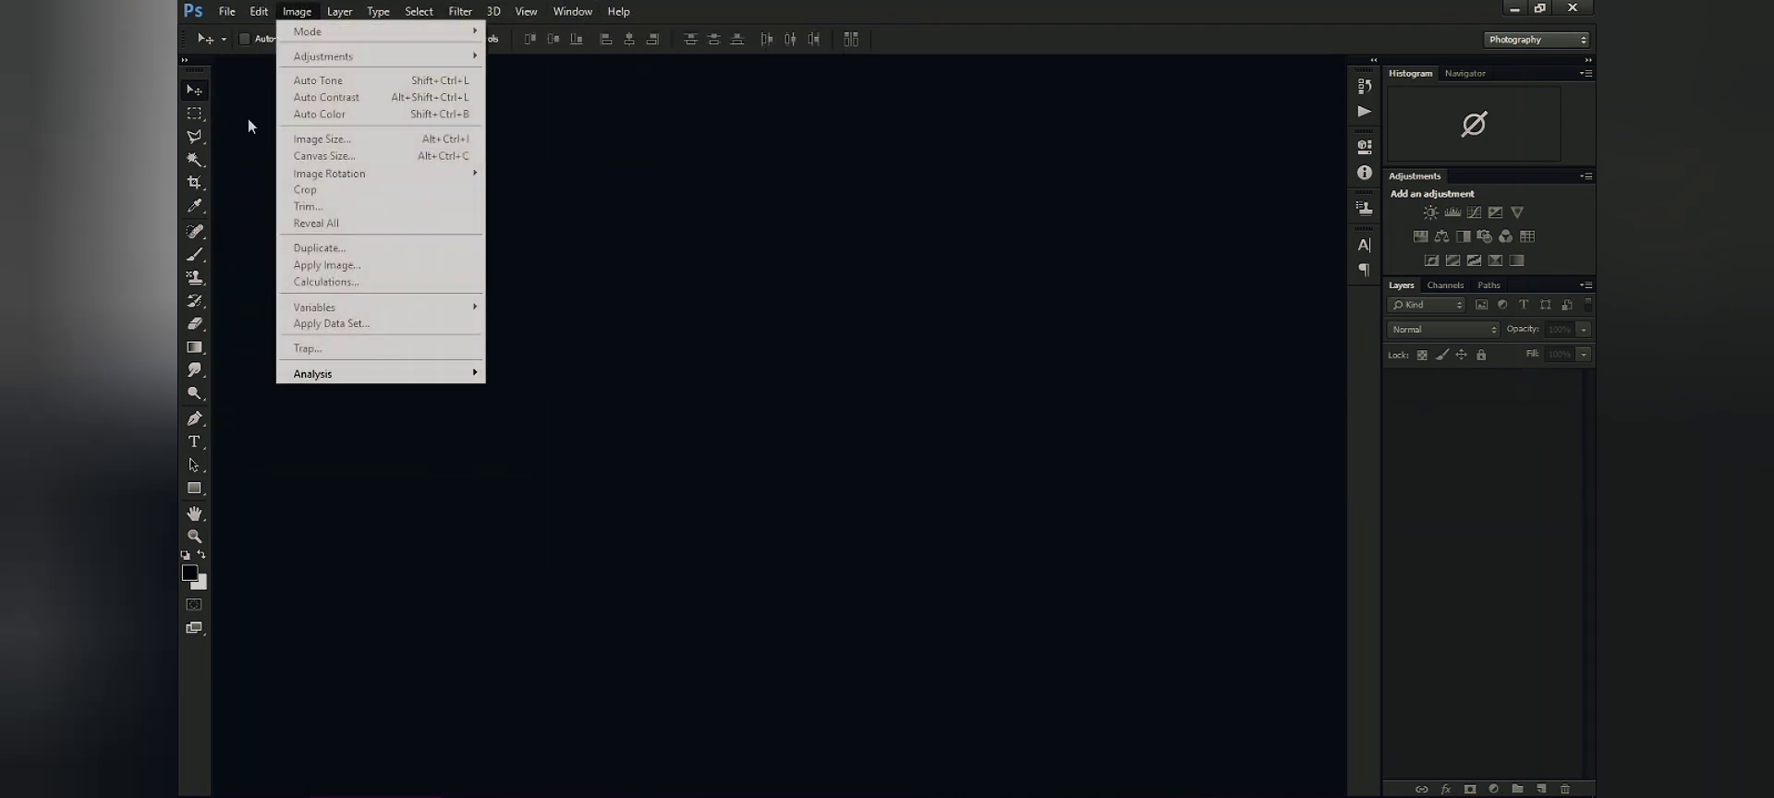
{"action": "left_click", "coordinate": [248, 119]}
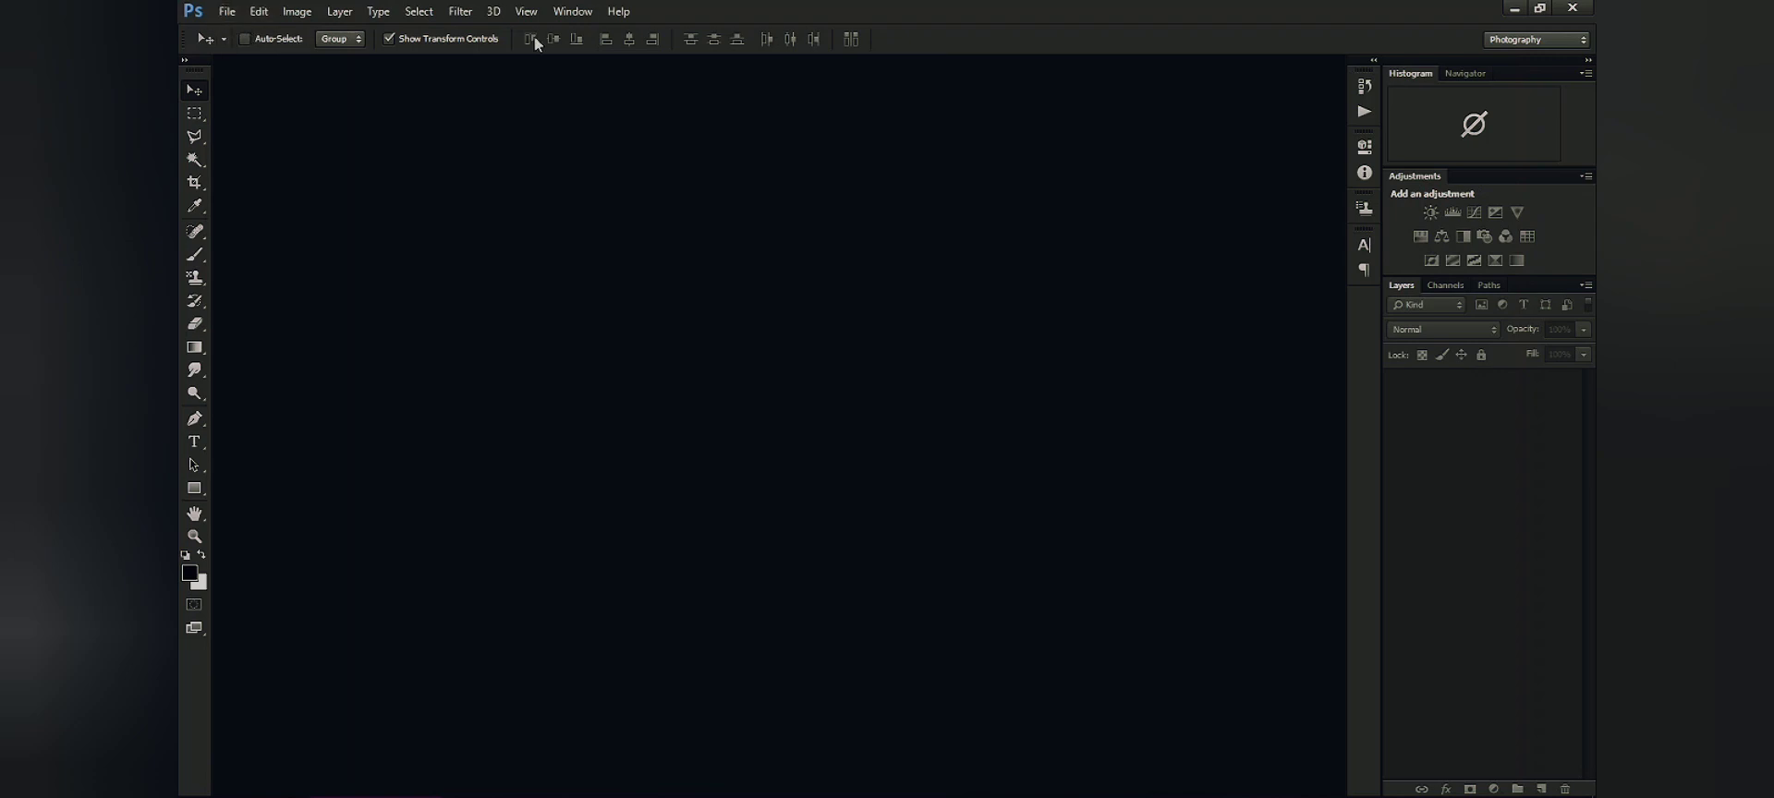
{"action": "left_click", "coordinate": [195, 136]}
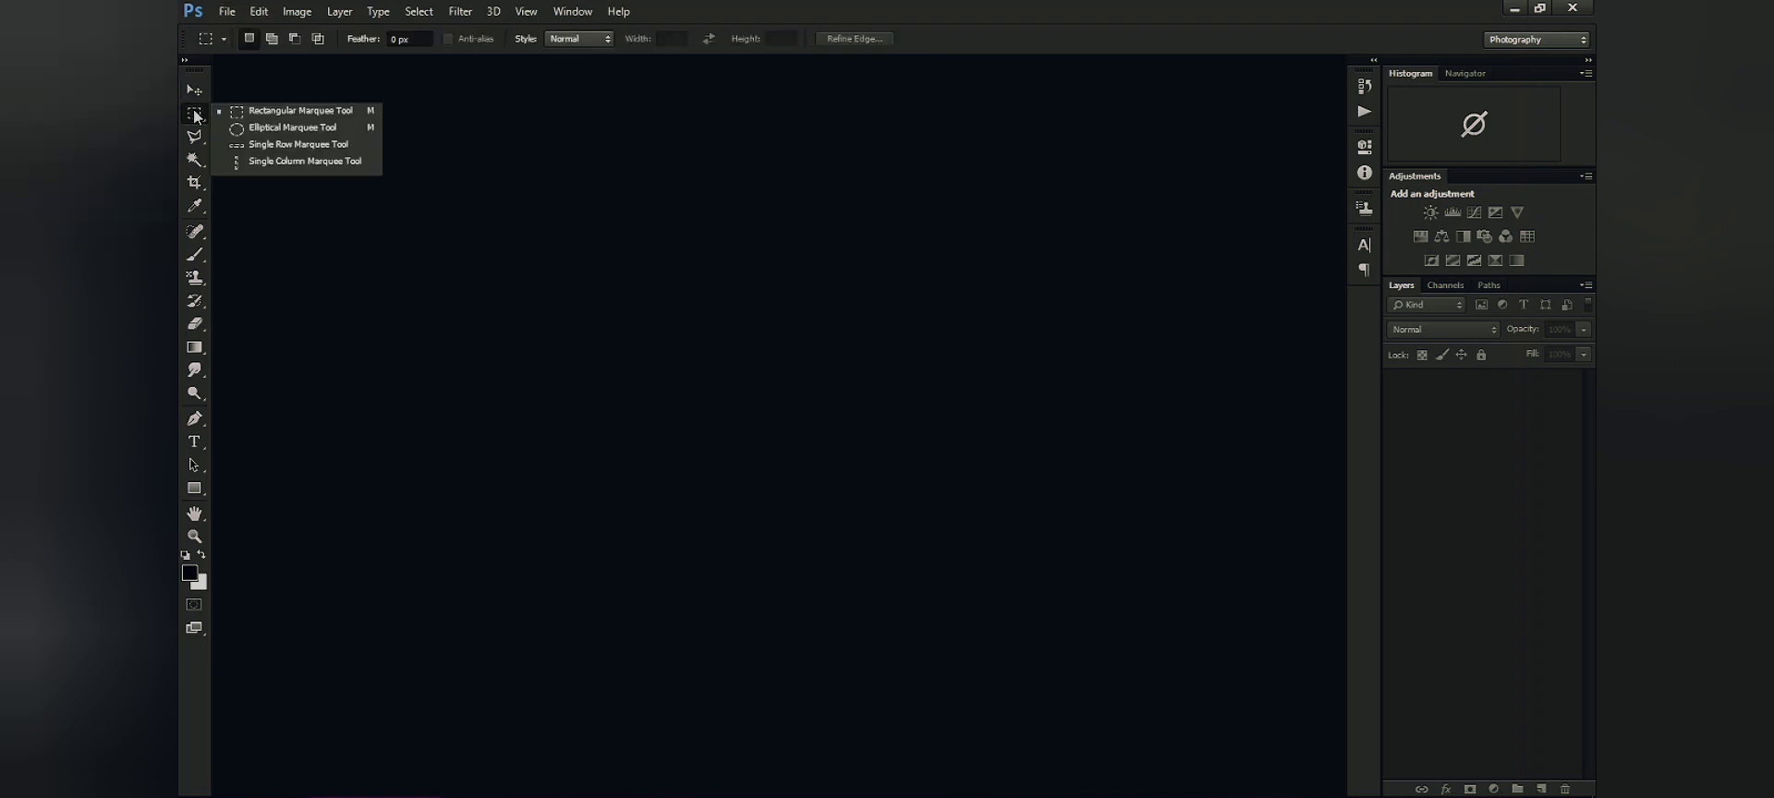
{"action": "left_click", "coordinate": [196, 166]}
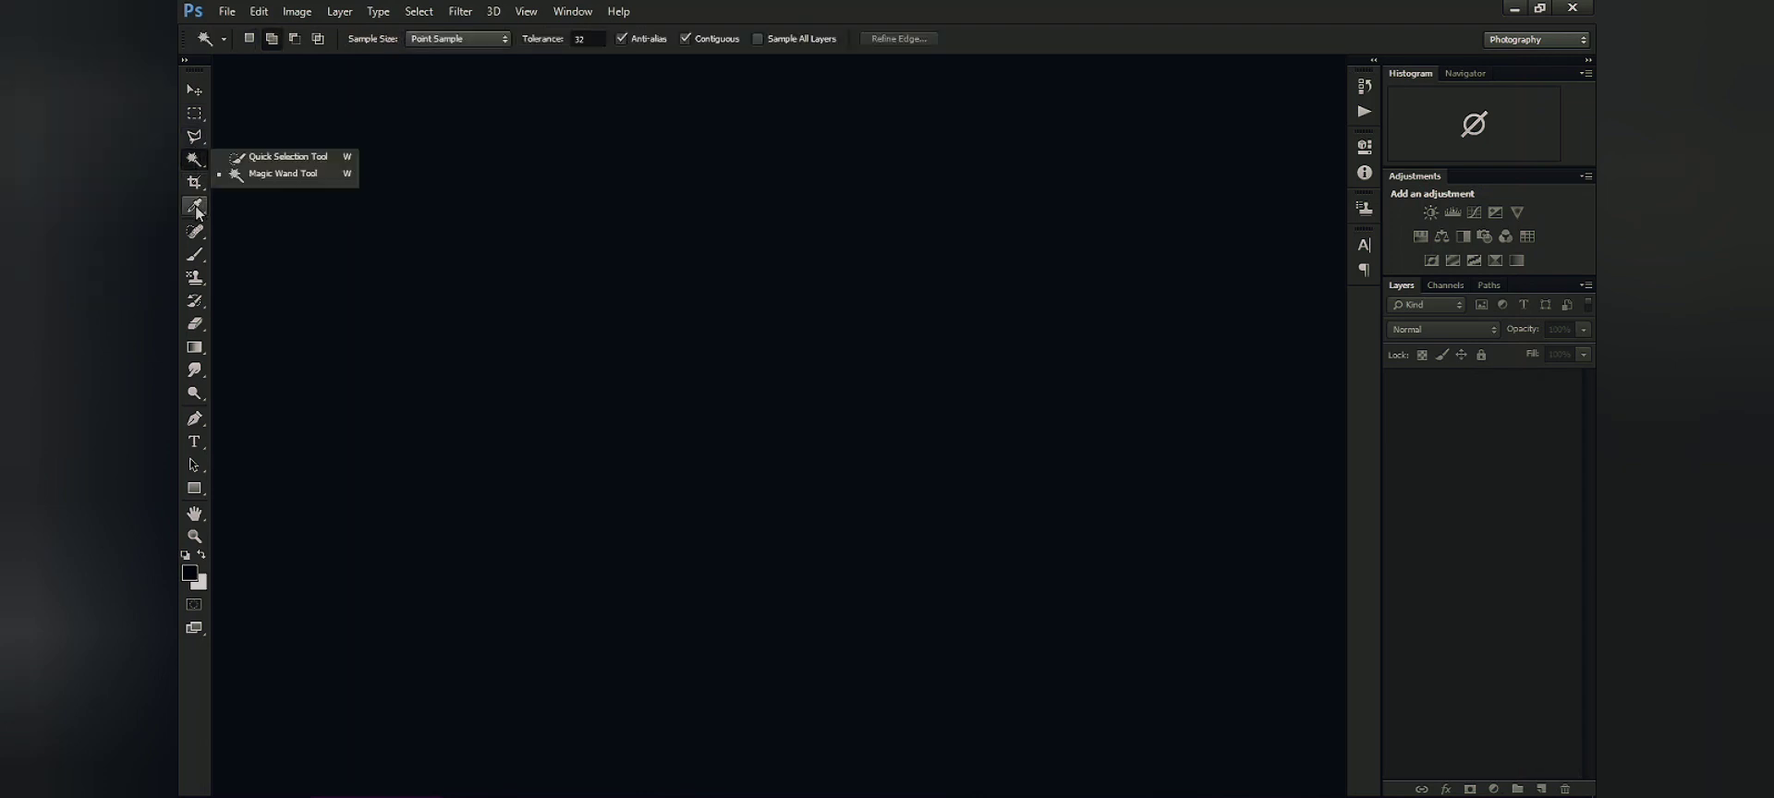
{"action": "left_click", "coordinate": [197, 209]}
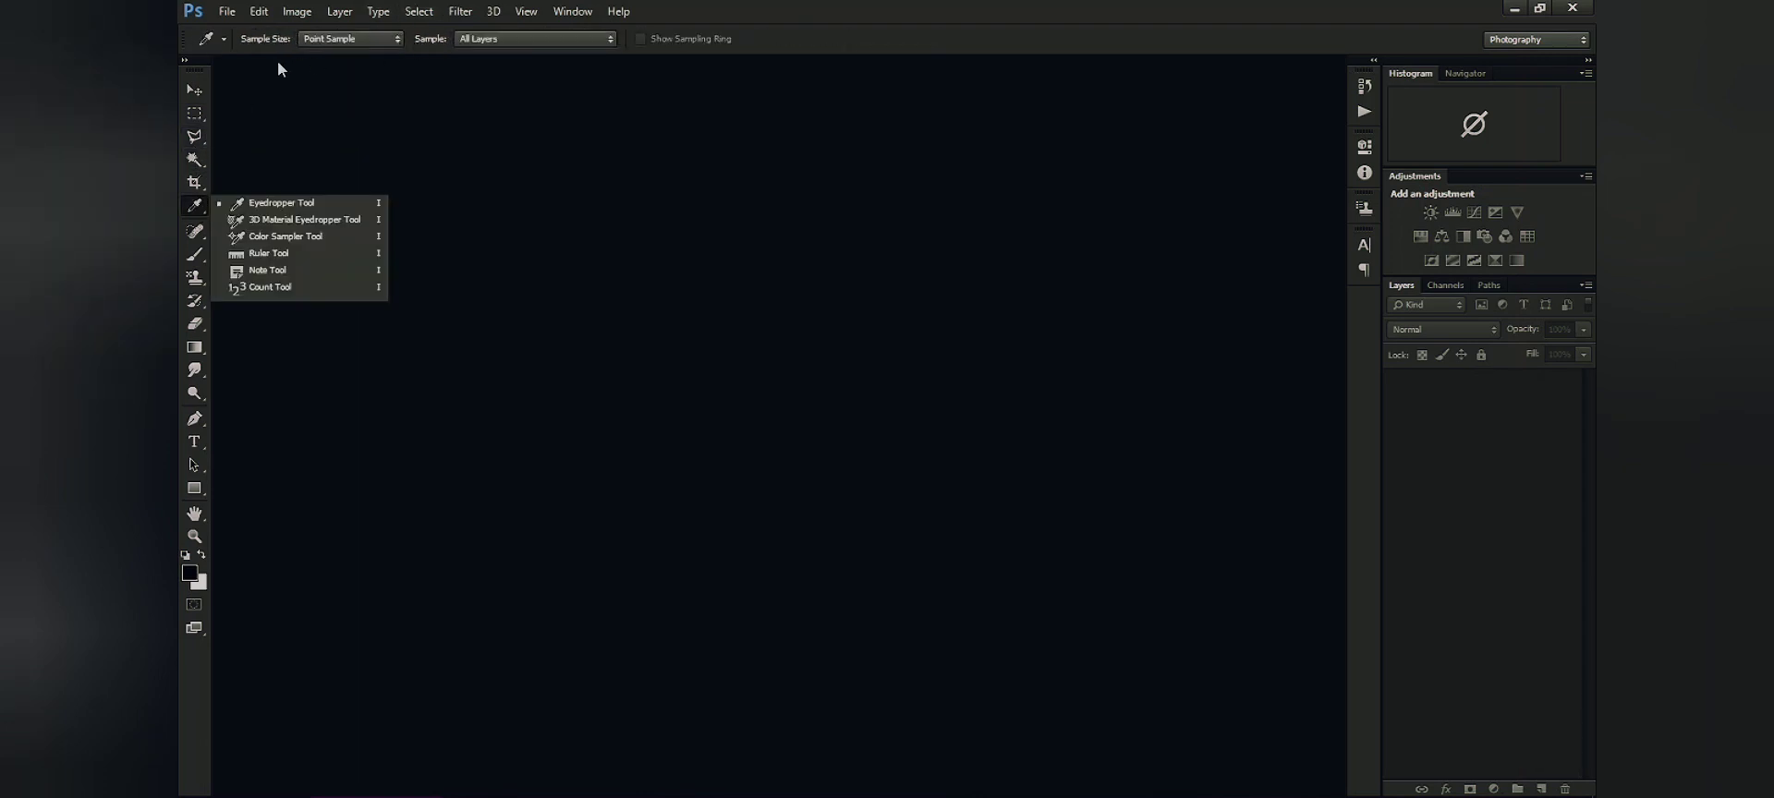
{"action": "left_click", "coordinate": [195, 231]}
{"action": "left_click", "coordinate": [195, 284]}
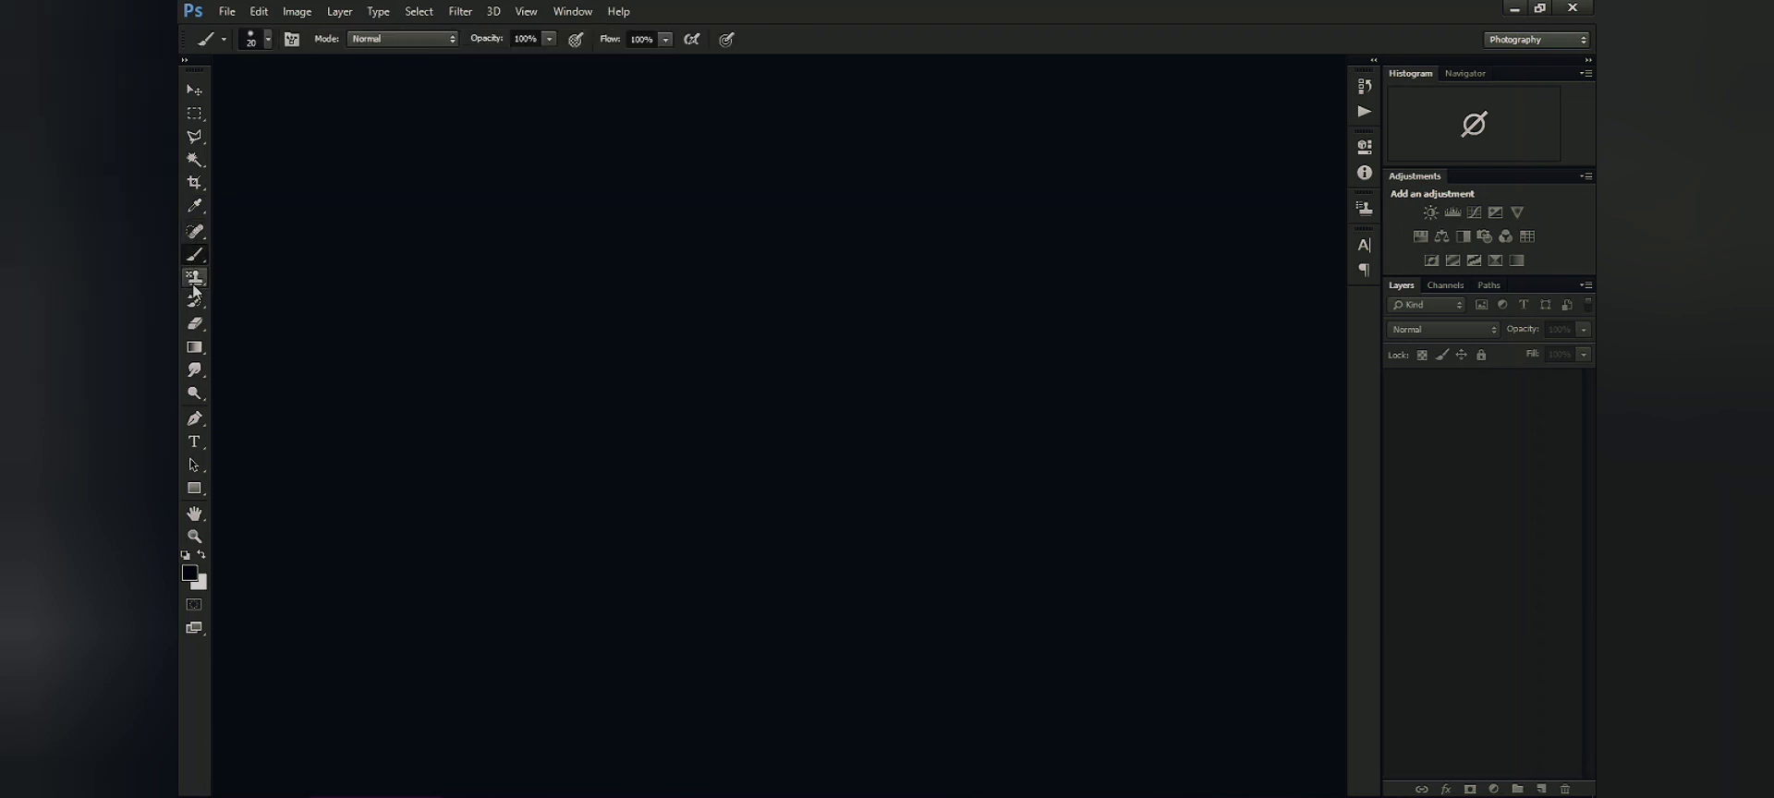
{"action": "left_click", "coordinate": [195, 301]}
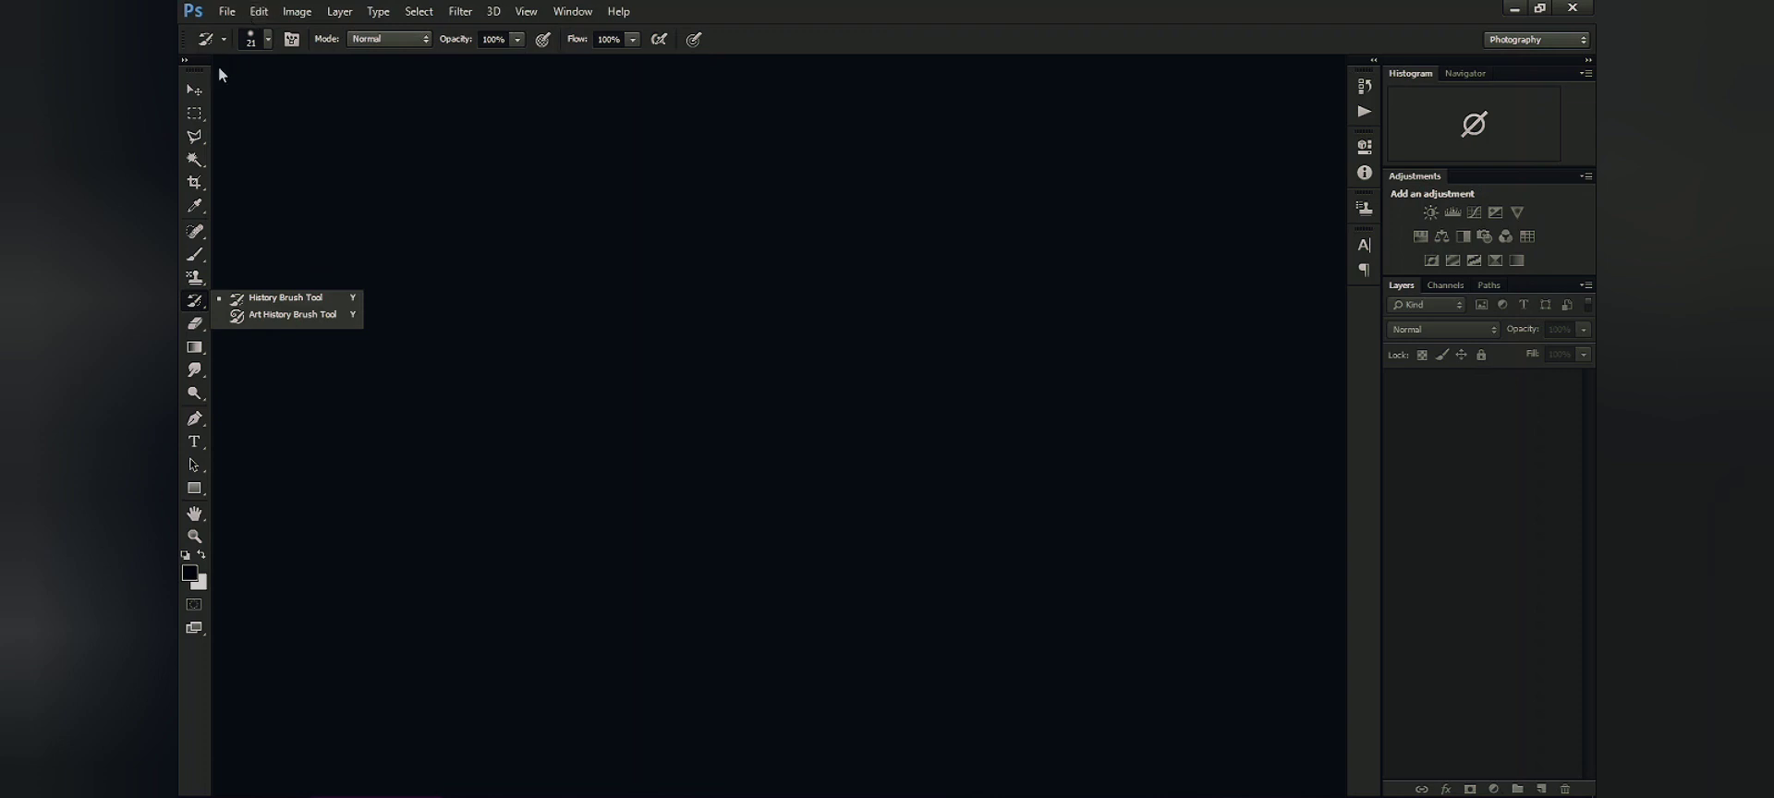
{"action": "left_click", "coordinate": [193, 94]}
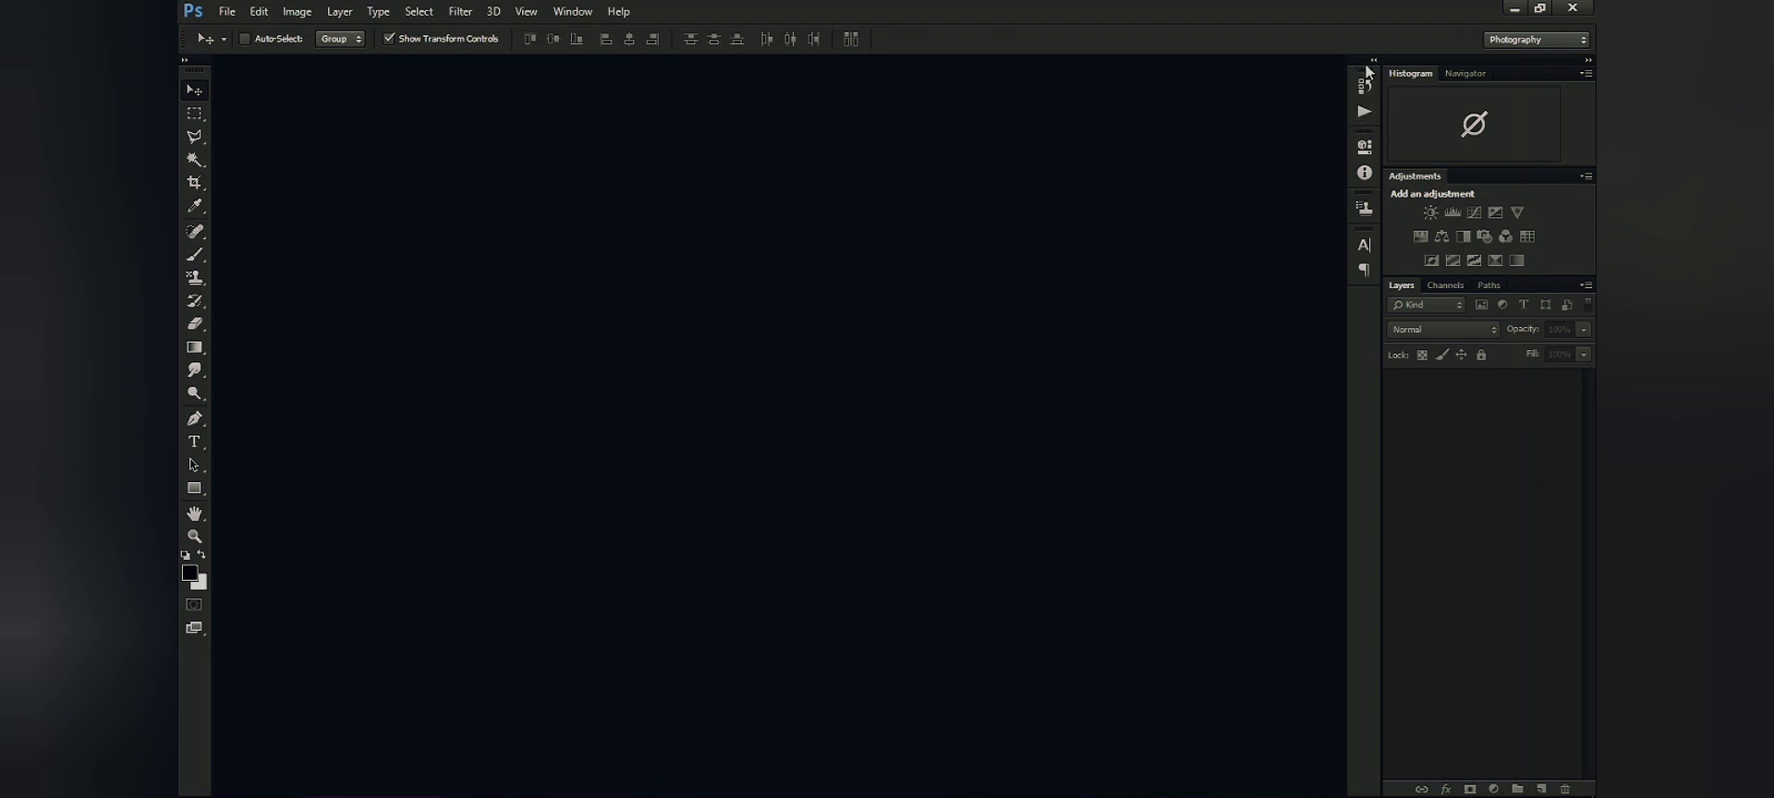
Inspect the Character settings for text, and view the Channels and Paths lists
{"action": "left_click", "coordinate": [1363, 246]}
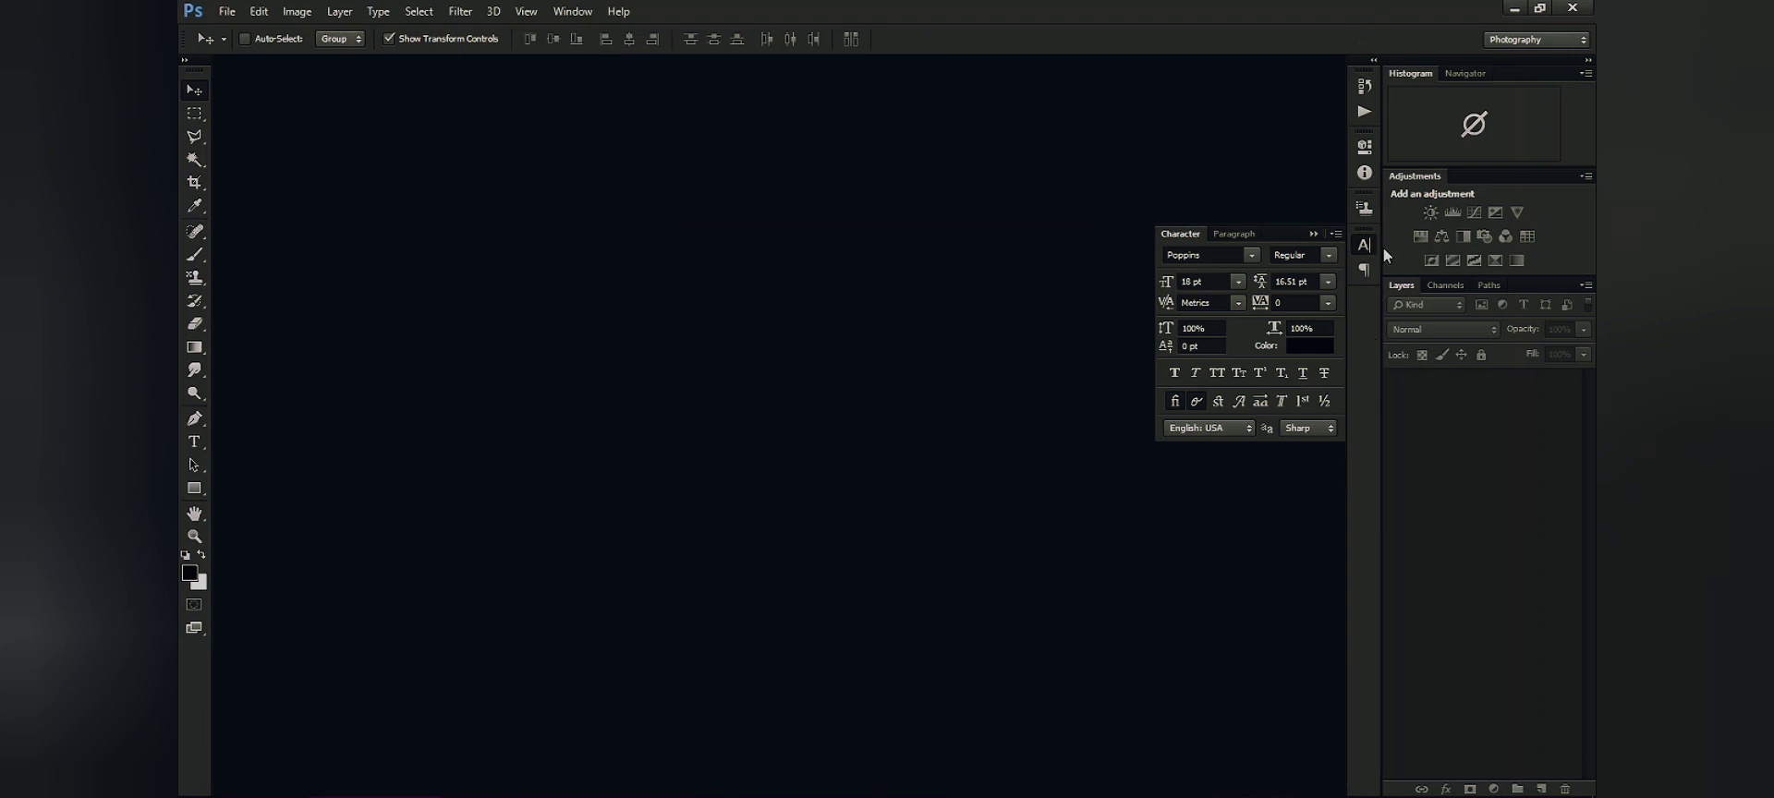
{"action": "left_click", "coordinate": [1314, 235]}
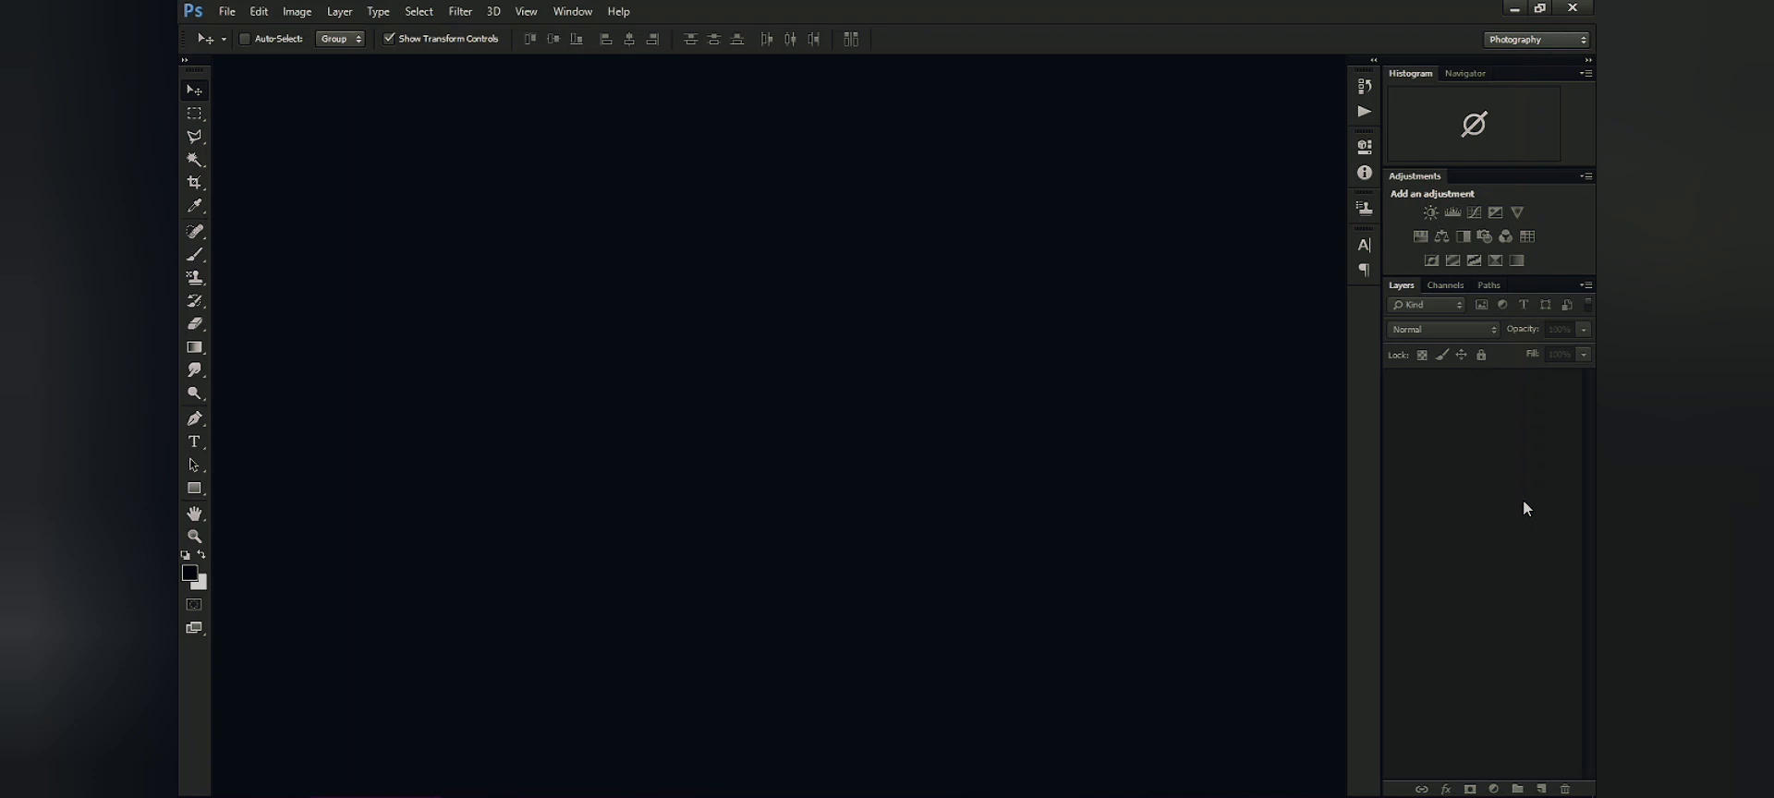
{"action": "left_click", "coordinate": [1445, 286]}
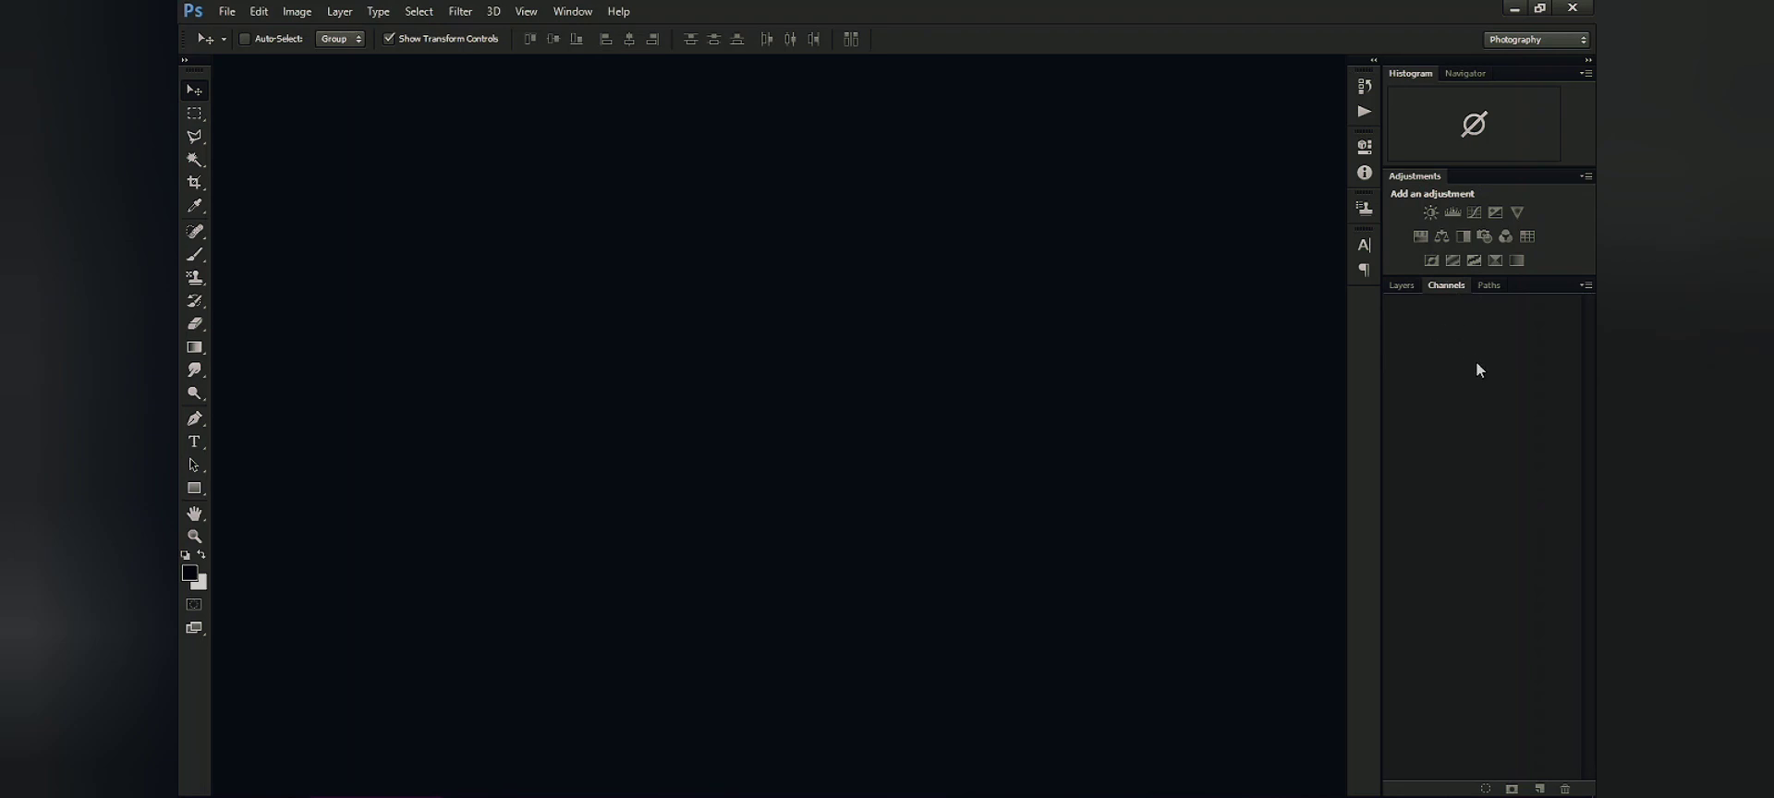
{"action": "left_click", "coordinate": [1488, 287]}
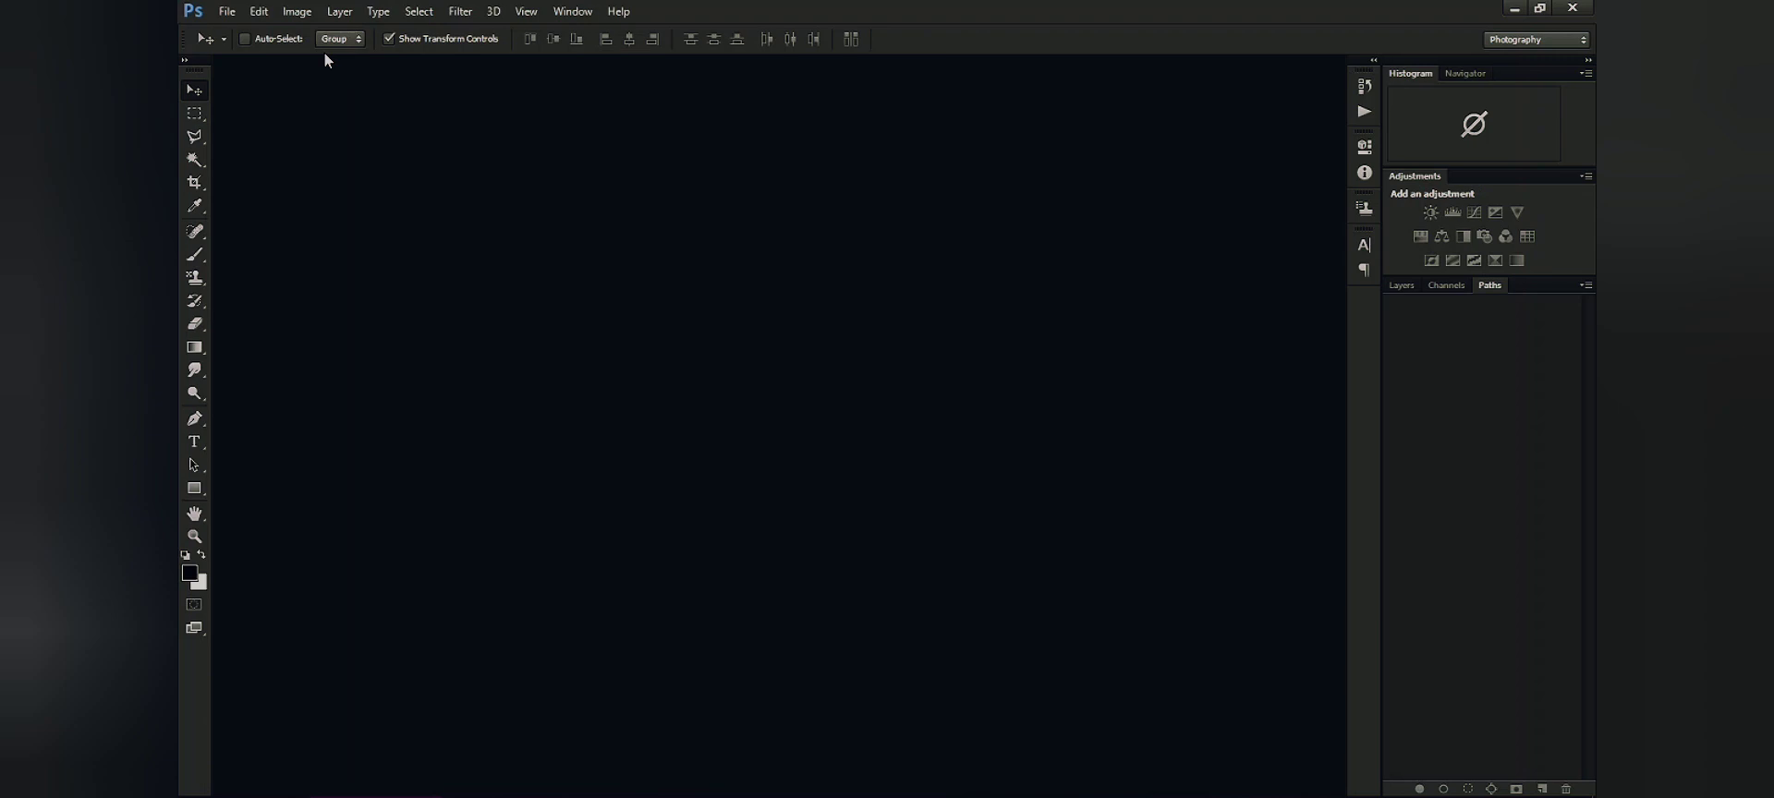
{"action": "left_click", "coordinate": [229, 11]}
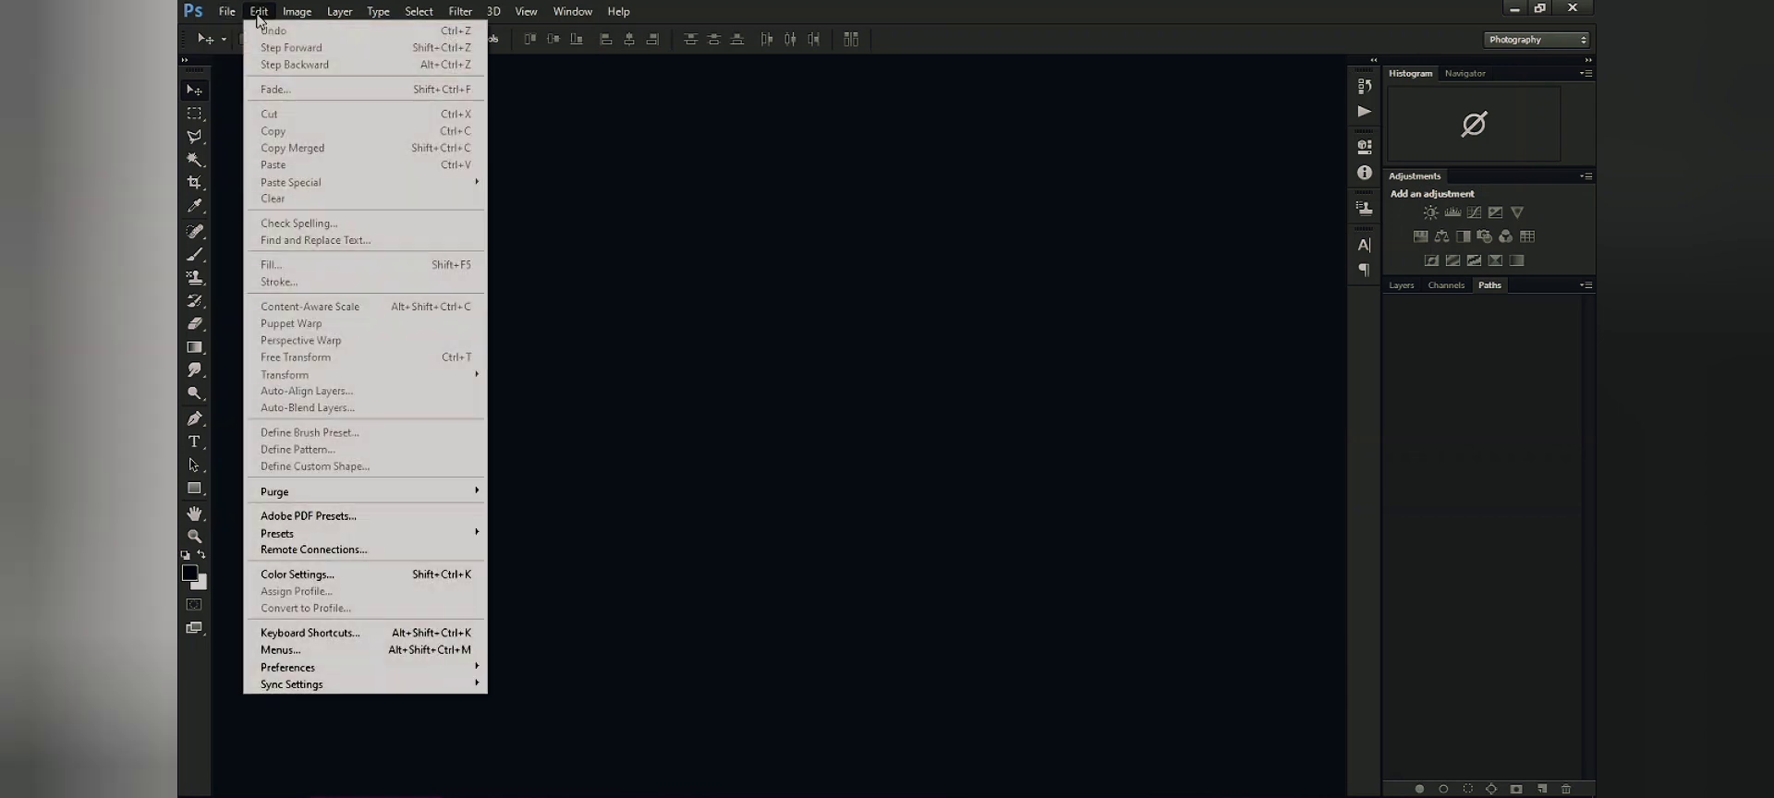
{"action": "left_click", "coordinate": [258, 13]}
{"action": "left_click", "coordinate": [232, 13]}
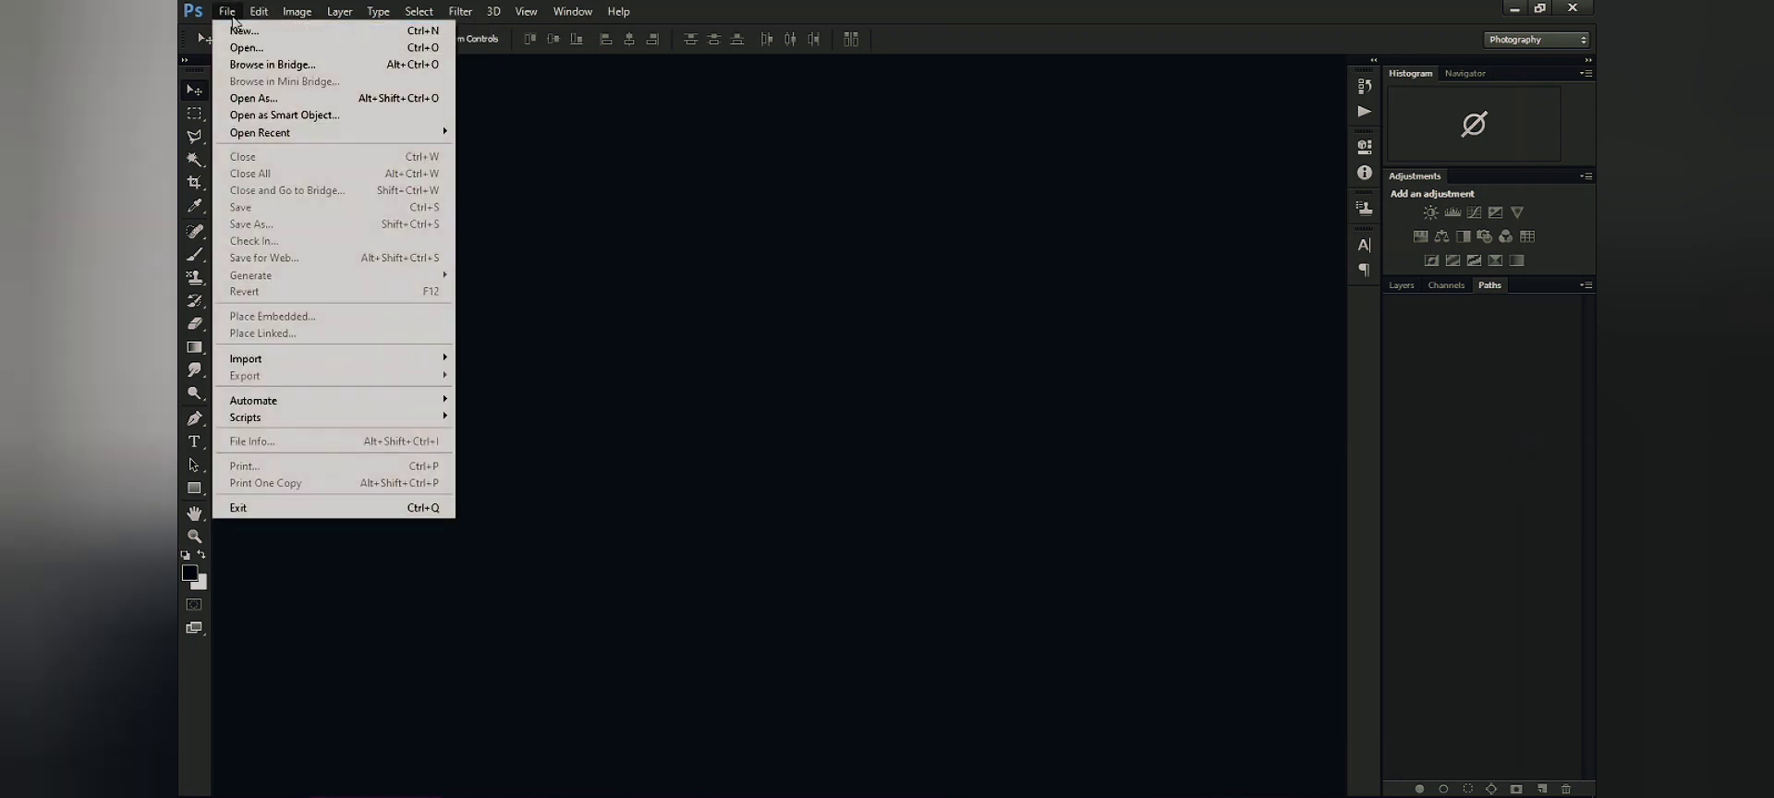
{"action": "left_click", "coordinate": [233, 13]}
Start a new document and name it "Lex tutorial 1"
{"action": "left_click", "coordinate": [233, 13]}
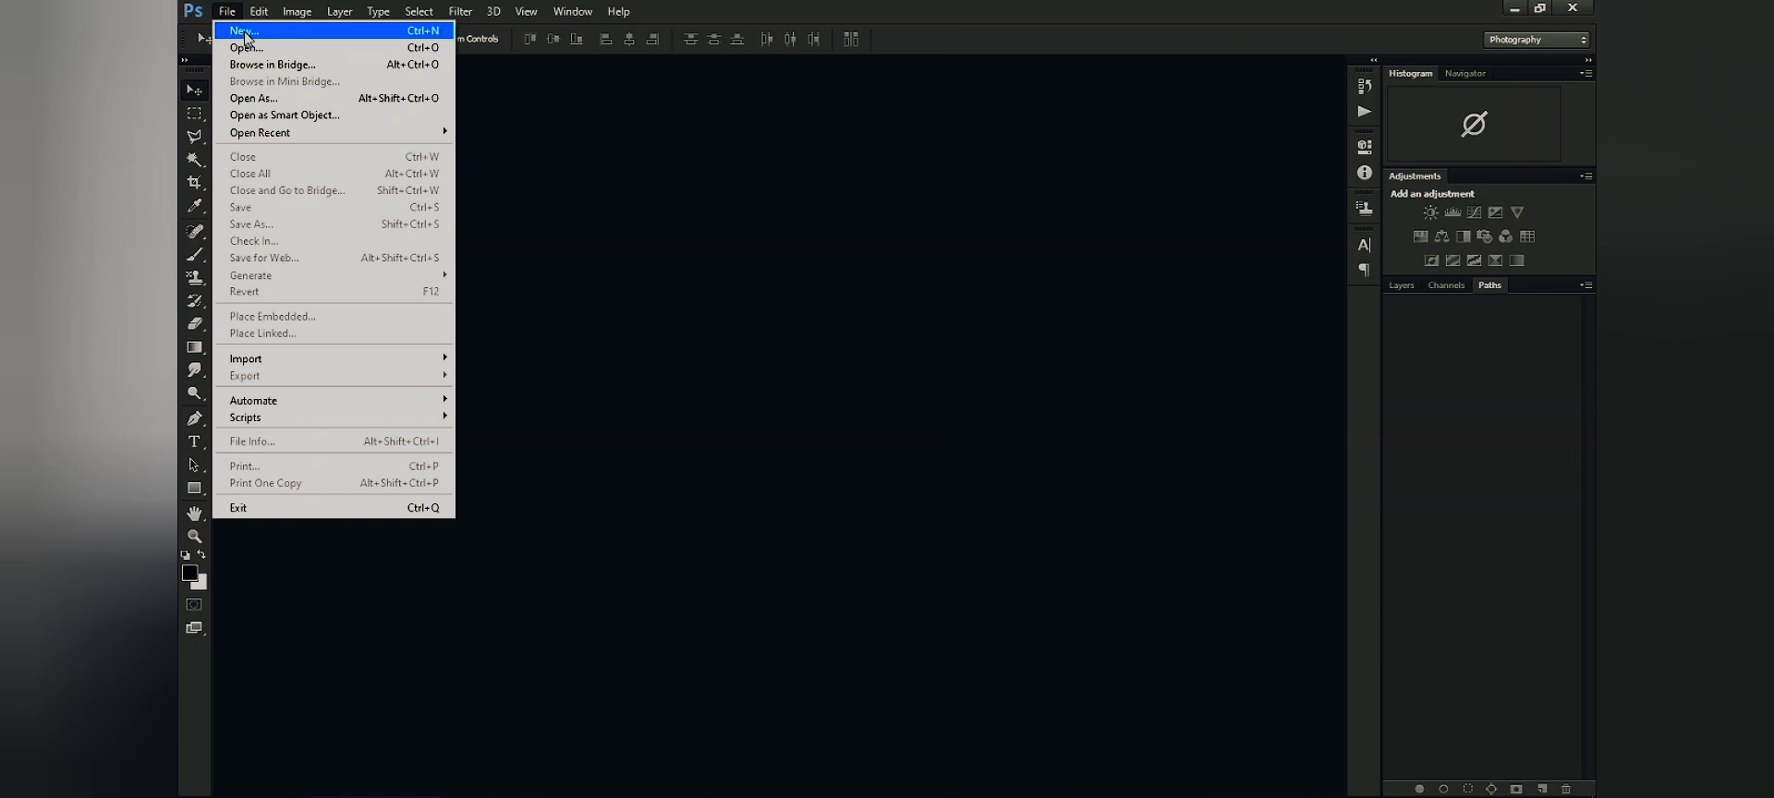
{"action": "left_click", "coordinate": [246, 35]}
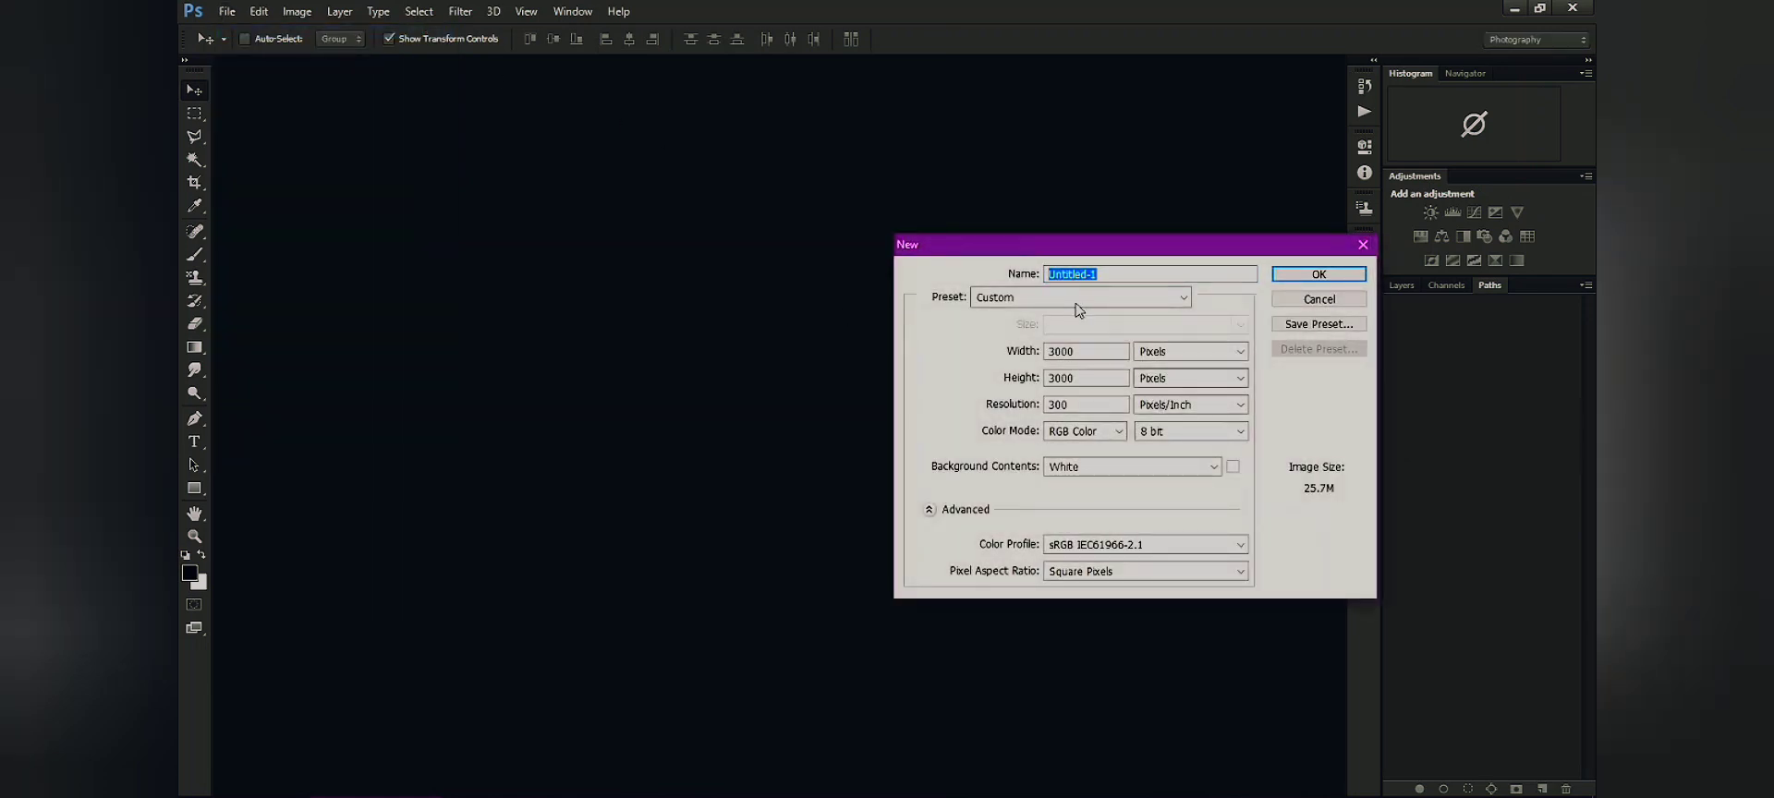
{"action": "left_click_drag", "start_coordinate": [1103, 246], "coordinate": [730, 170]}
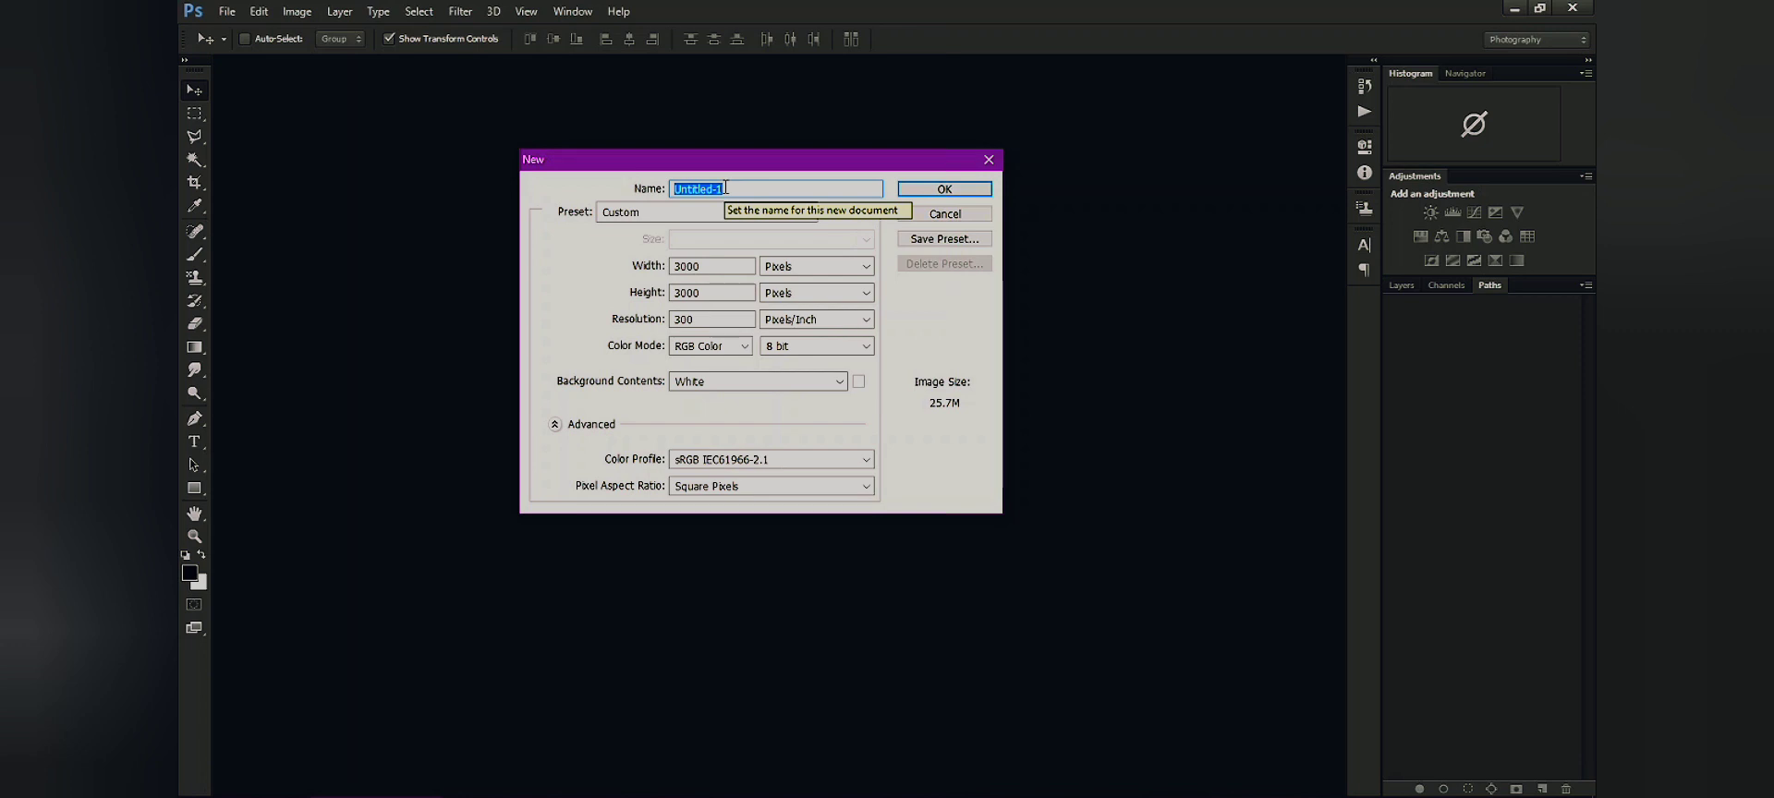
{"action": "type", "text": "L"}
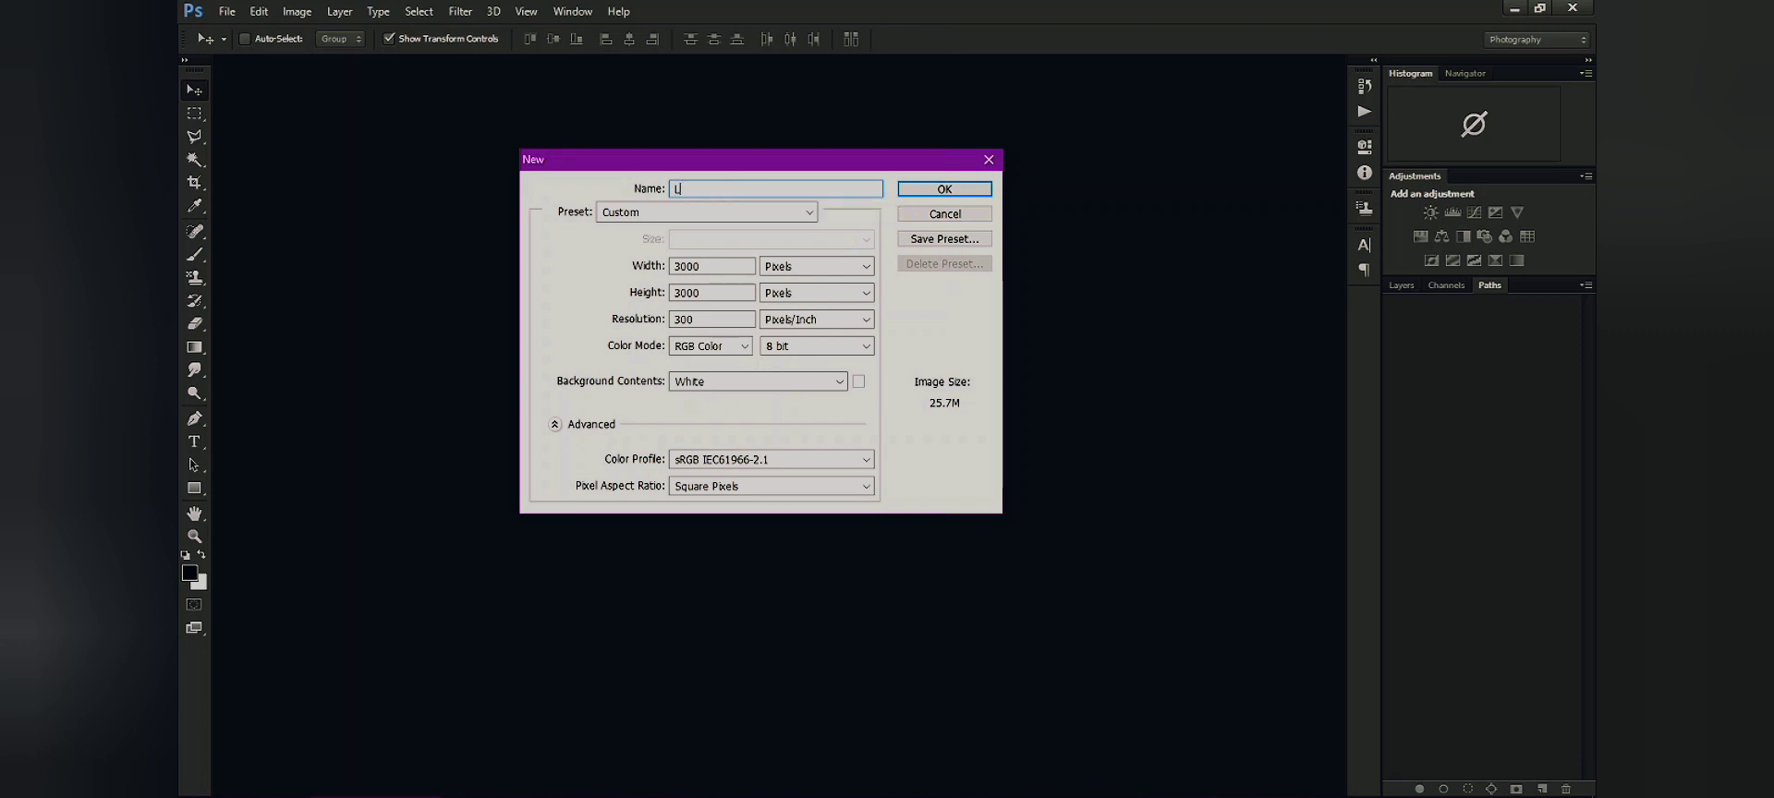
{"action": "type", "text": "ex"}
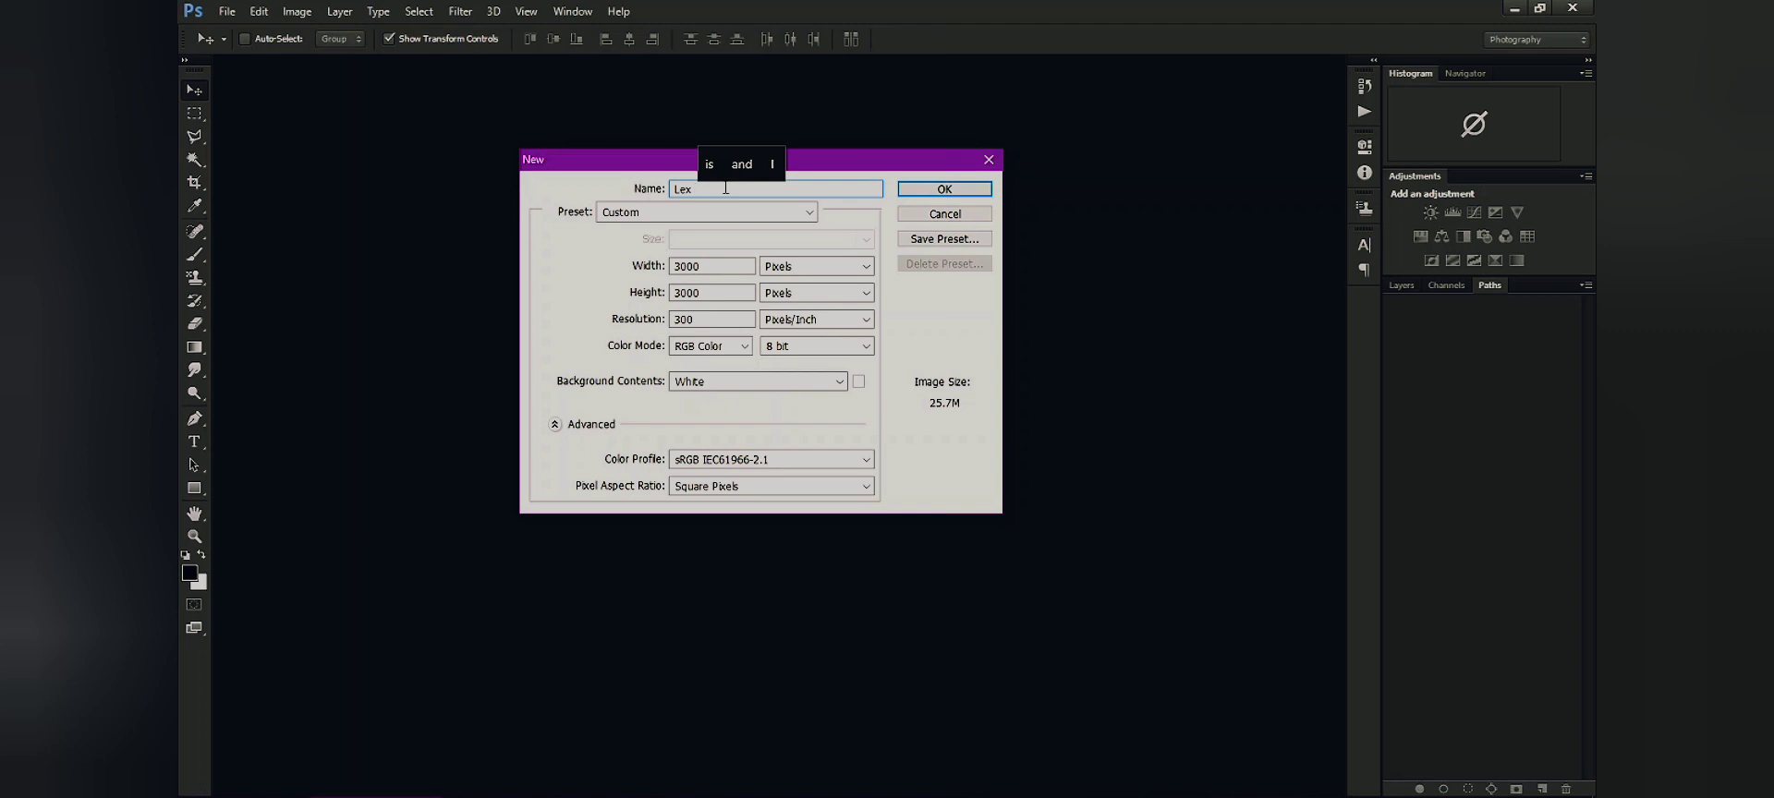
{"action": "type", "text": " tutor"}
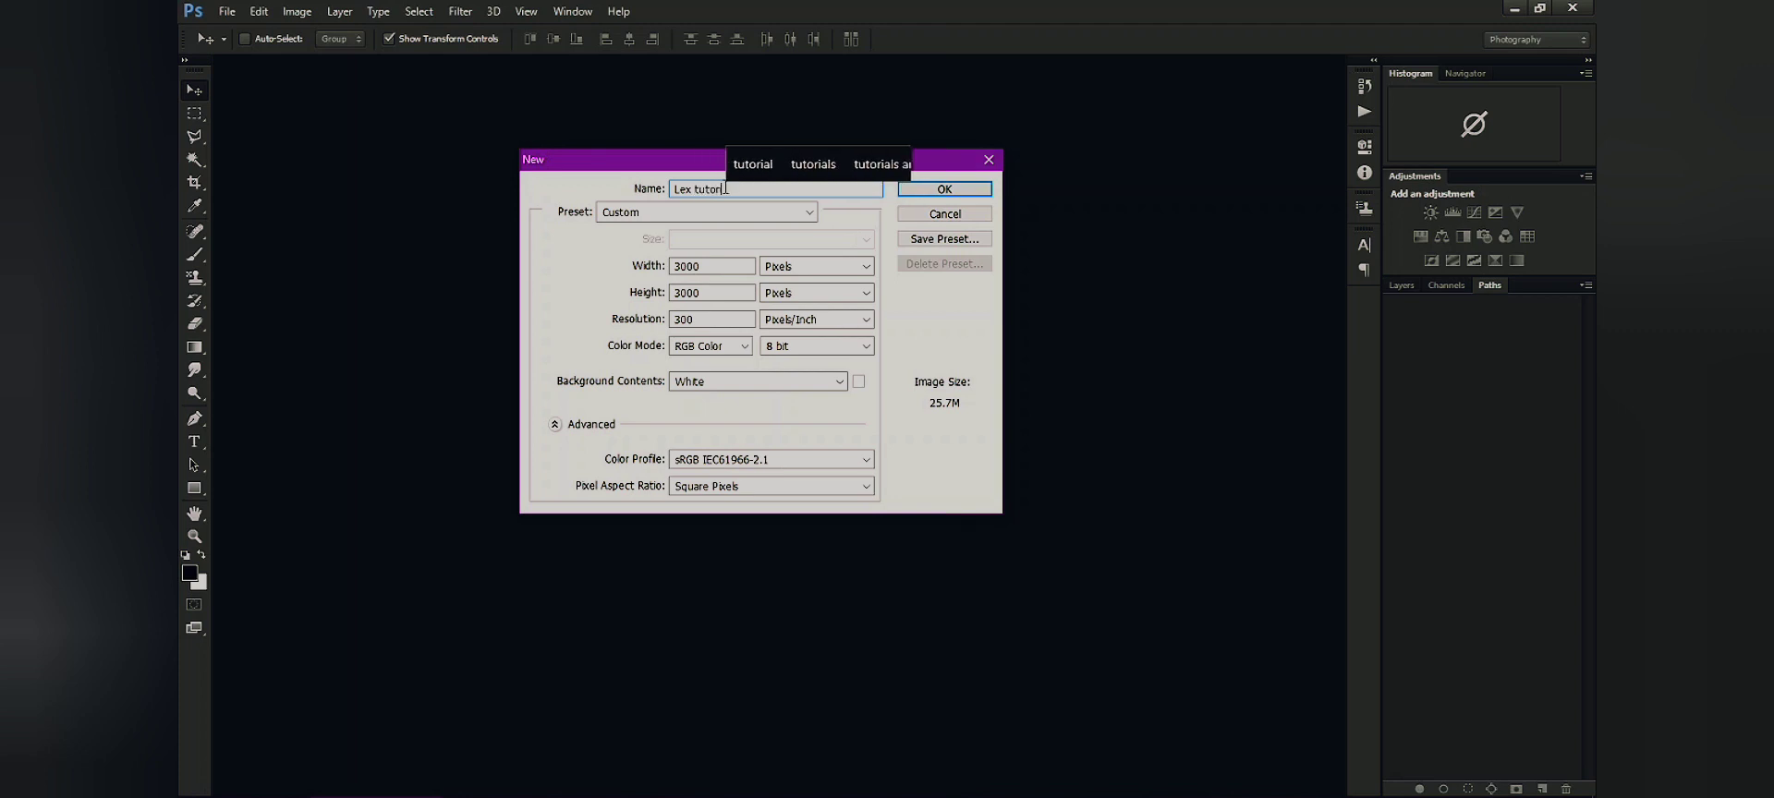
{"action": "type", "text": "ial 1"}
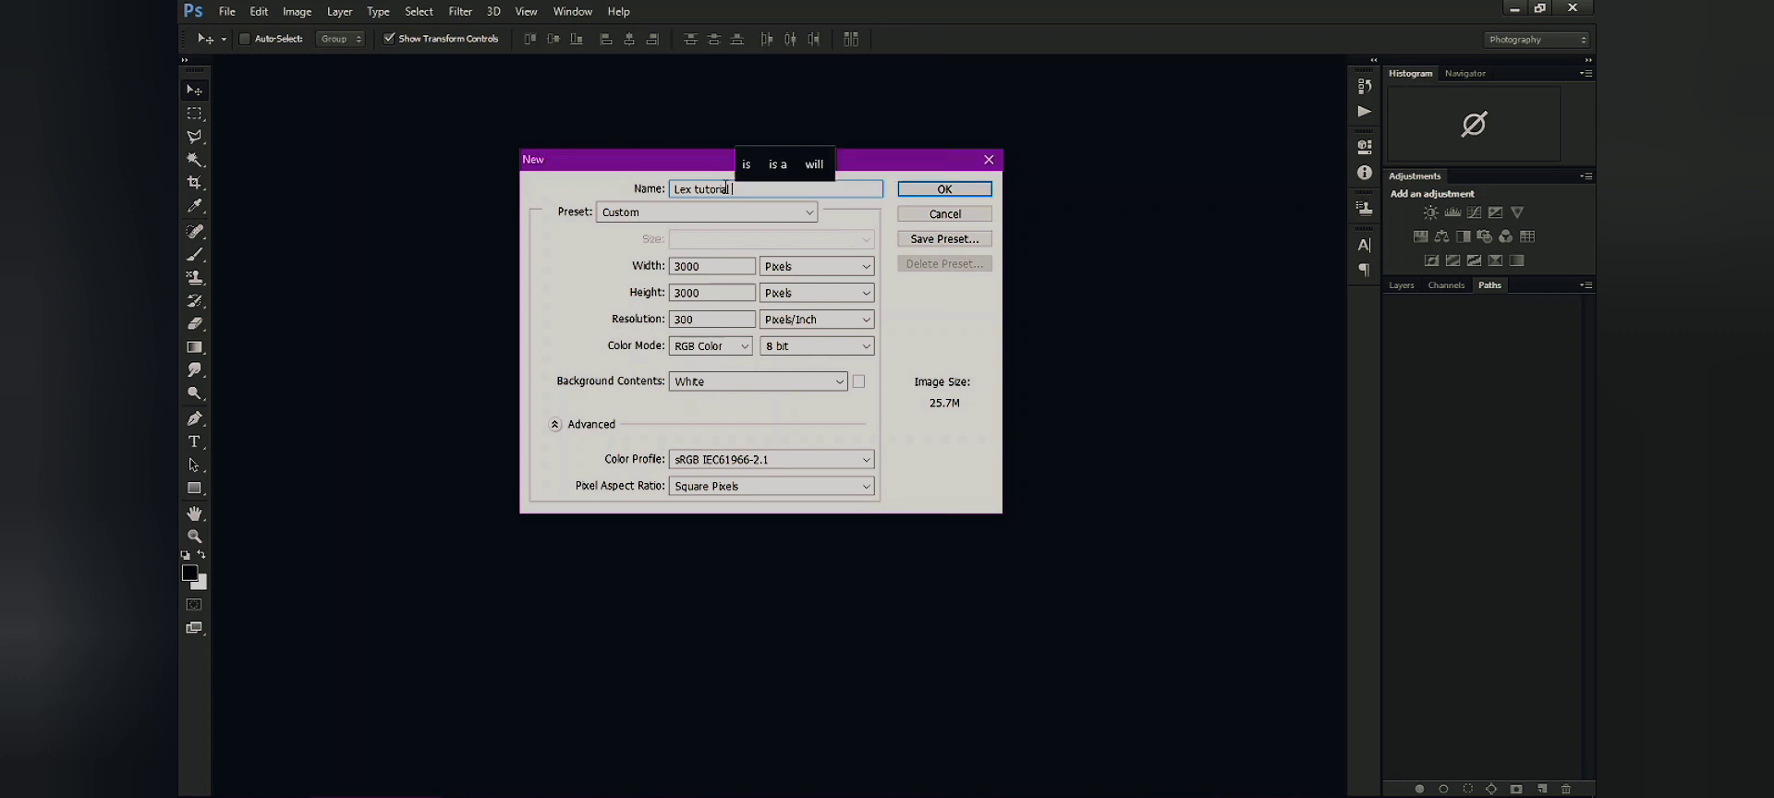
Try the U.S. Paper and Photo presets for the new document
{"action": "left_click", "coordinate": [809, 213]}
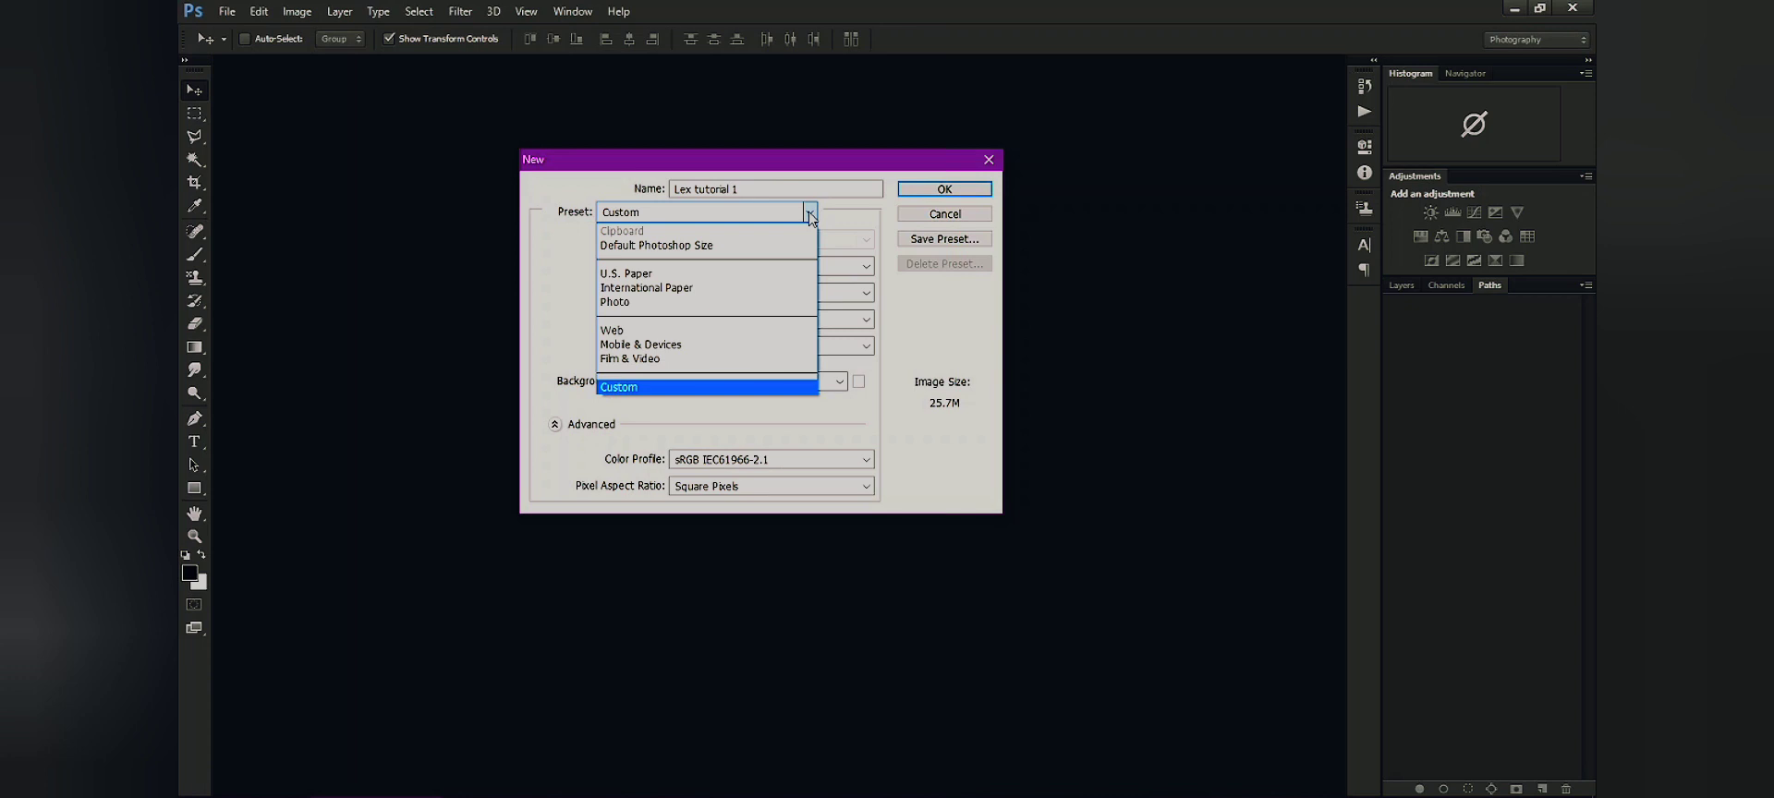
{"action": "left_click", "coordinate": [682, 276]}
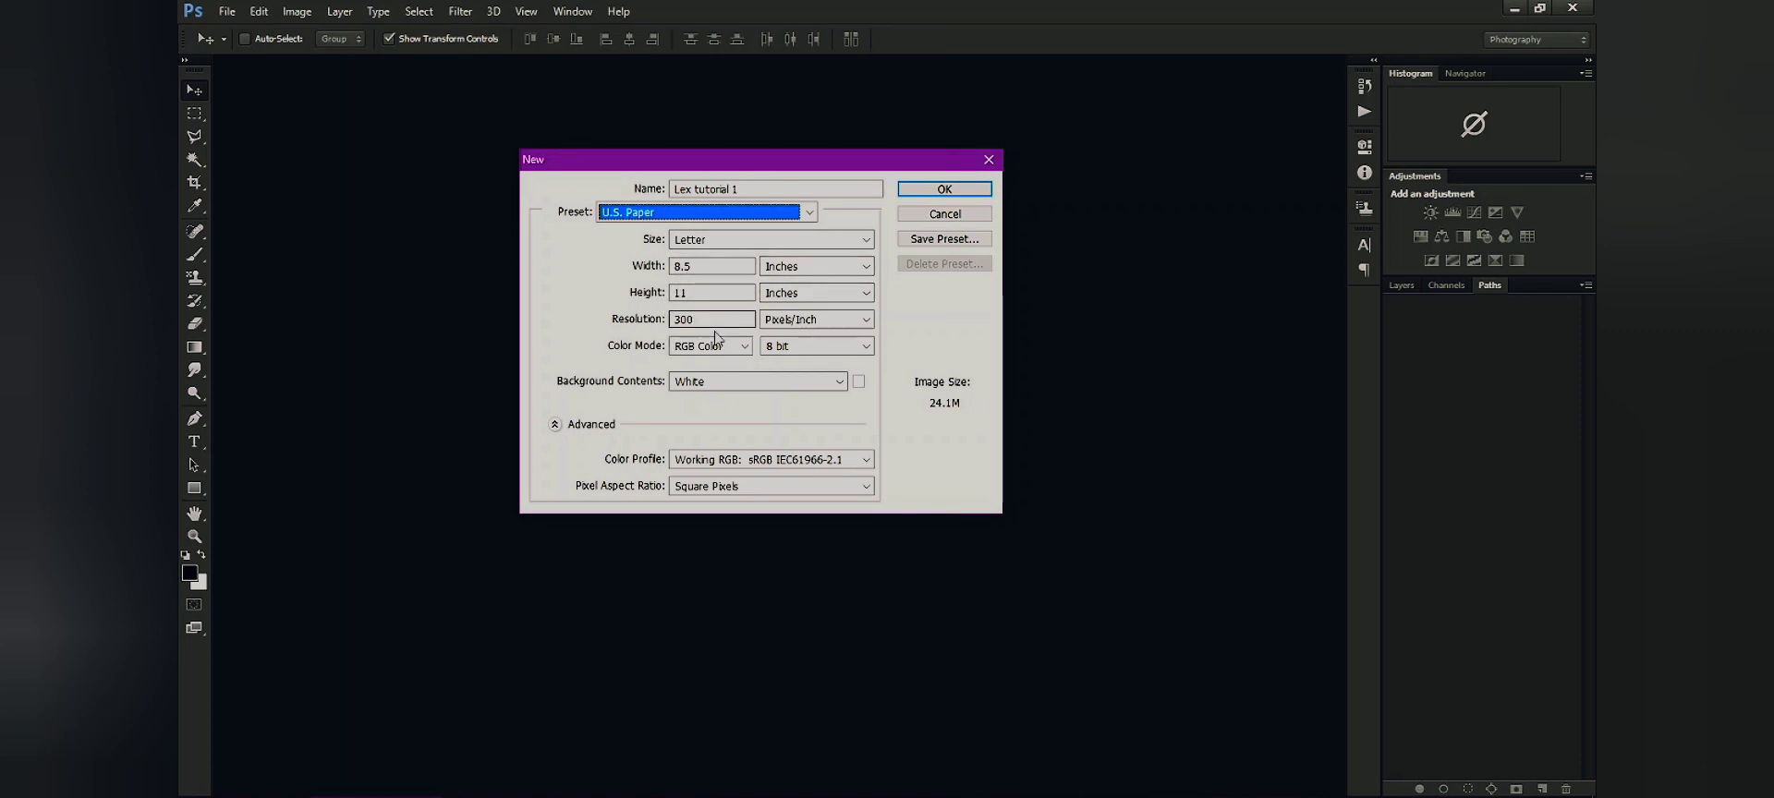
{"action": "left_click", "coordinate": [809, 212]}
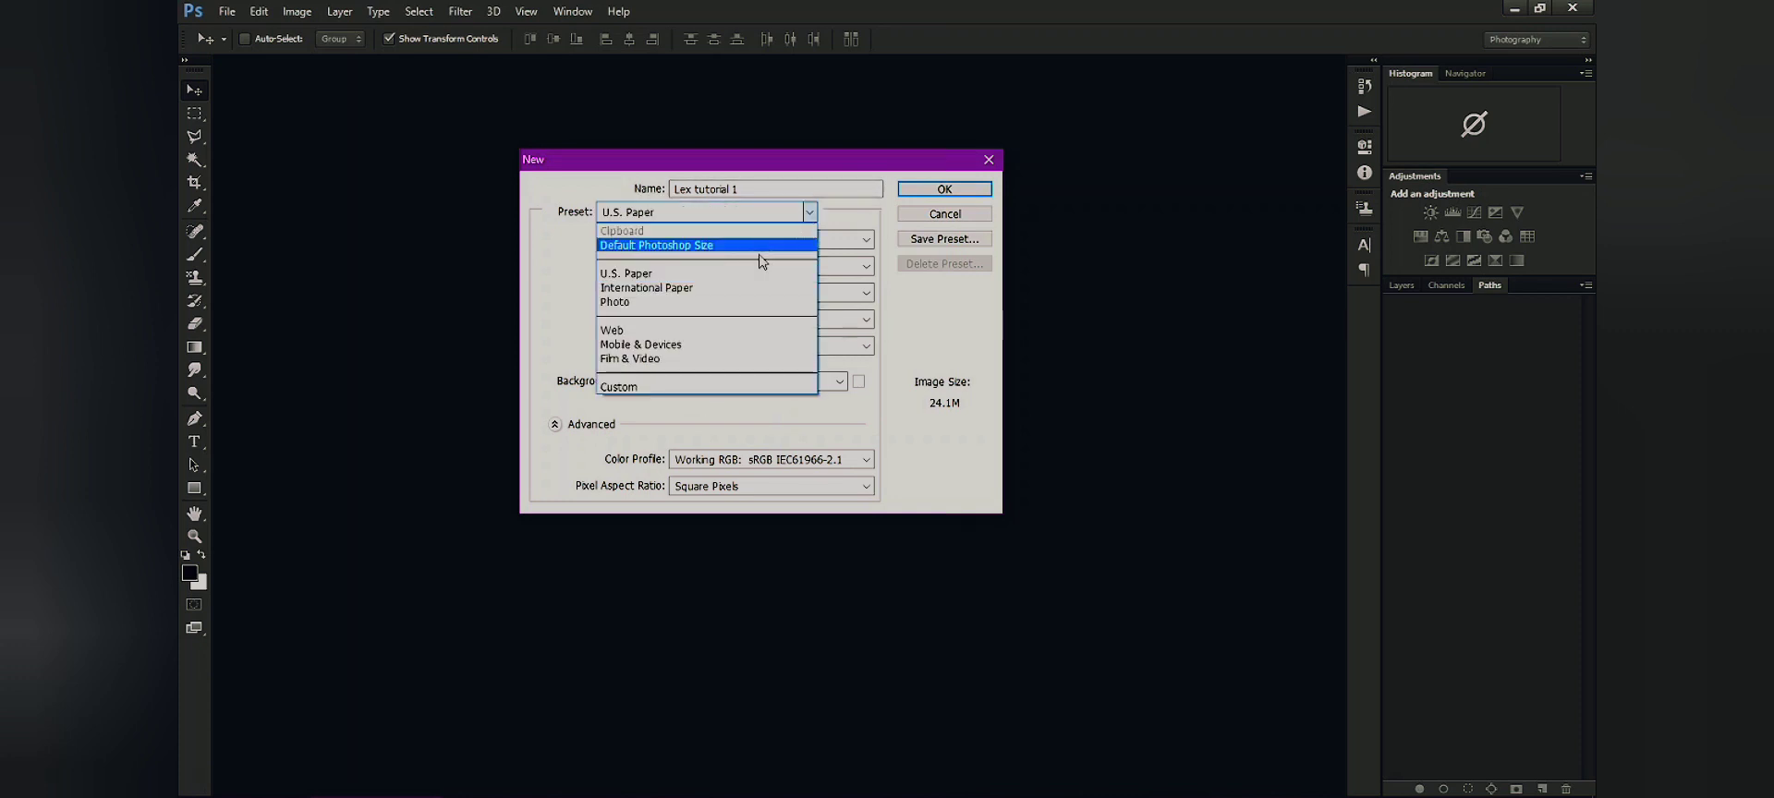
{"action": "left_click", "coordinate": [742, 302]}
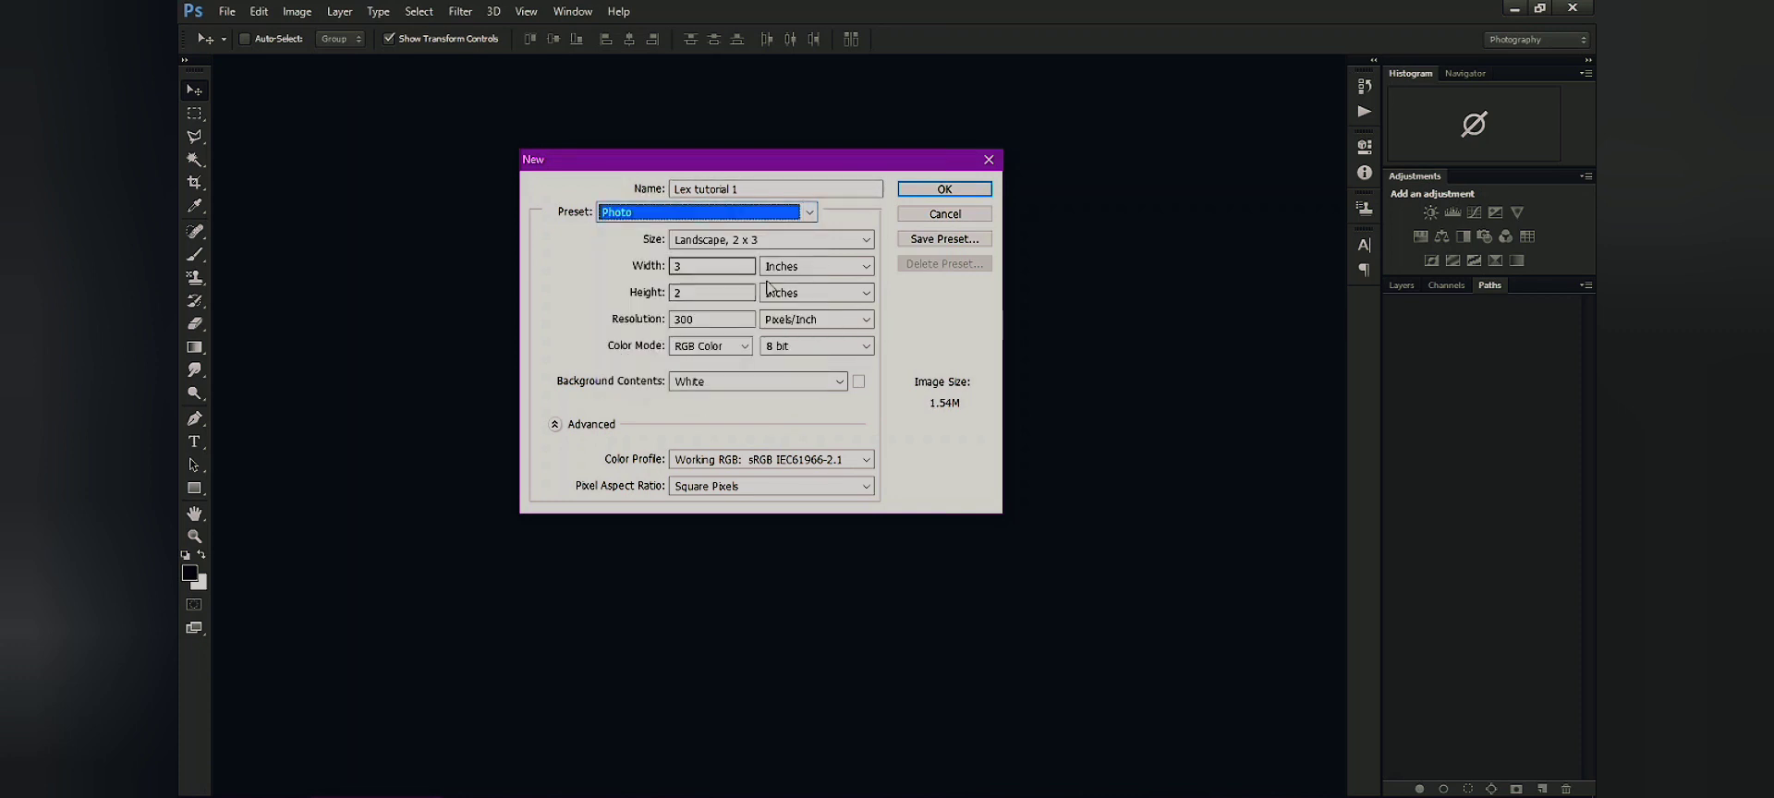
Set the new document to the International Paper preset at A3 size
{"action": "left_click", "coordinate": [725, 211]}
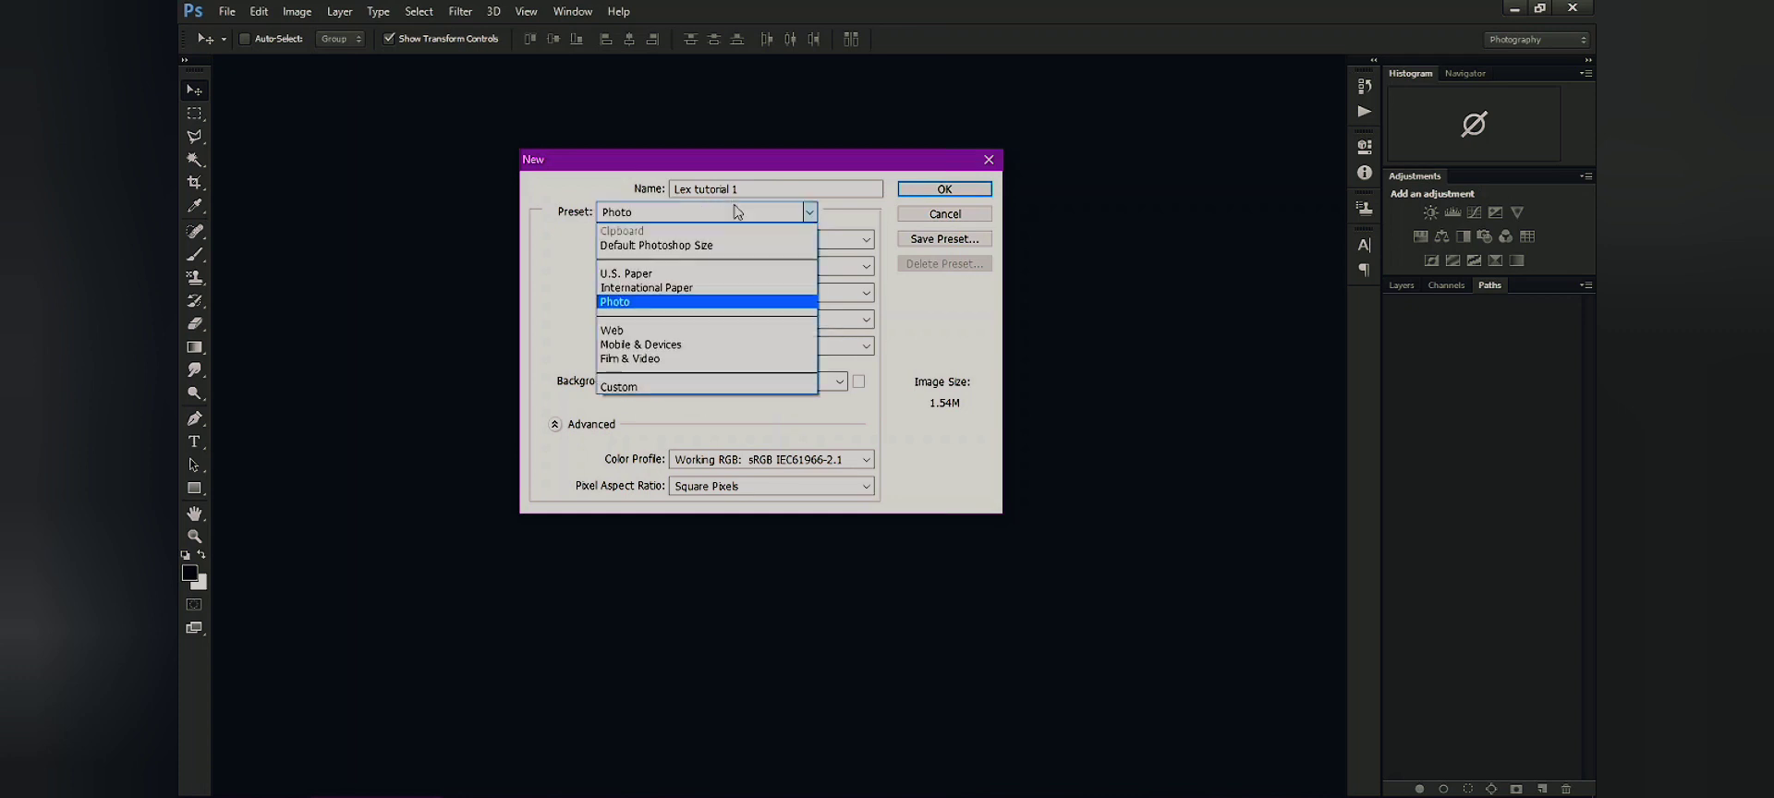
{"action": "left_click", "coordinate": [691, 287]}
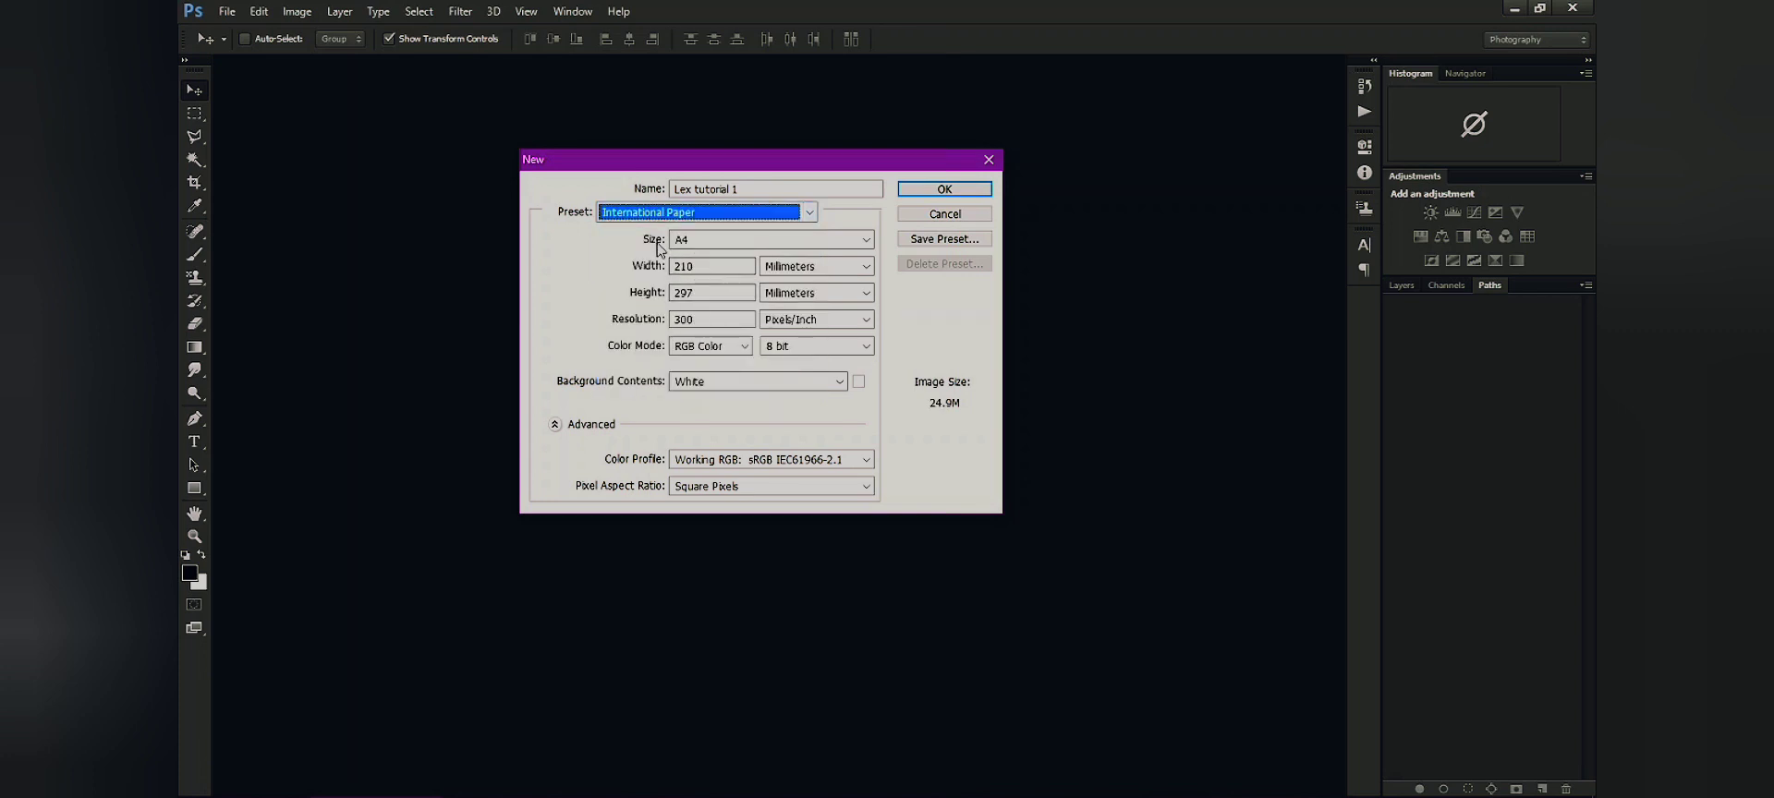
{"action": "left_click", "coordinate": [869, 243]}
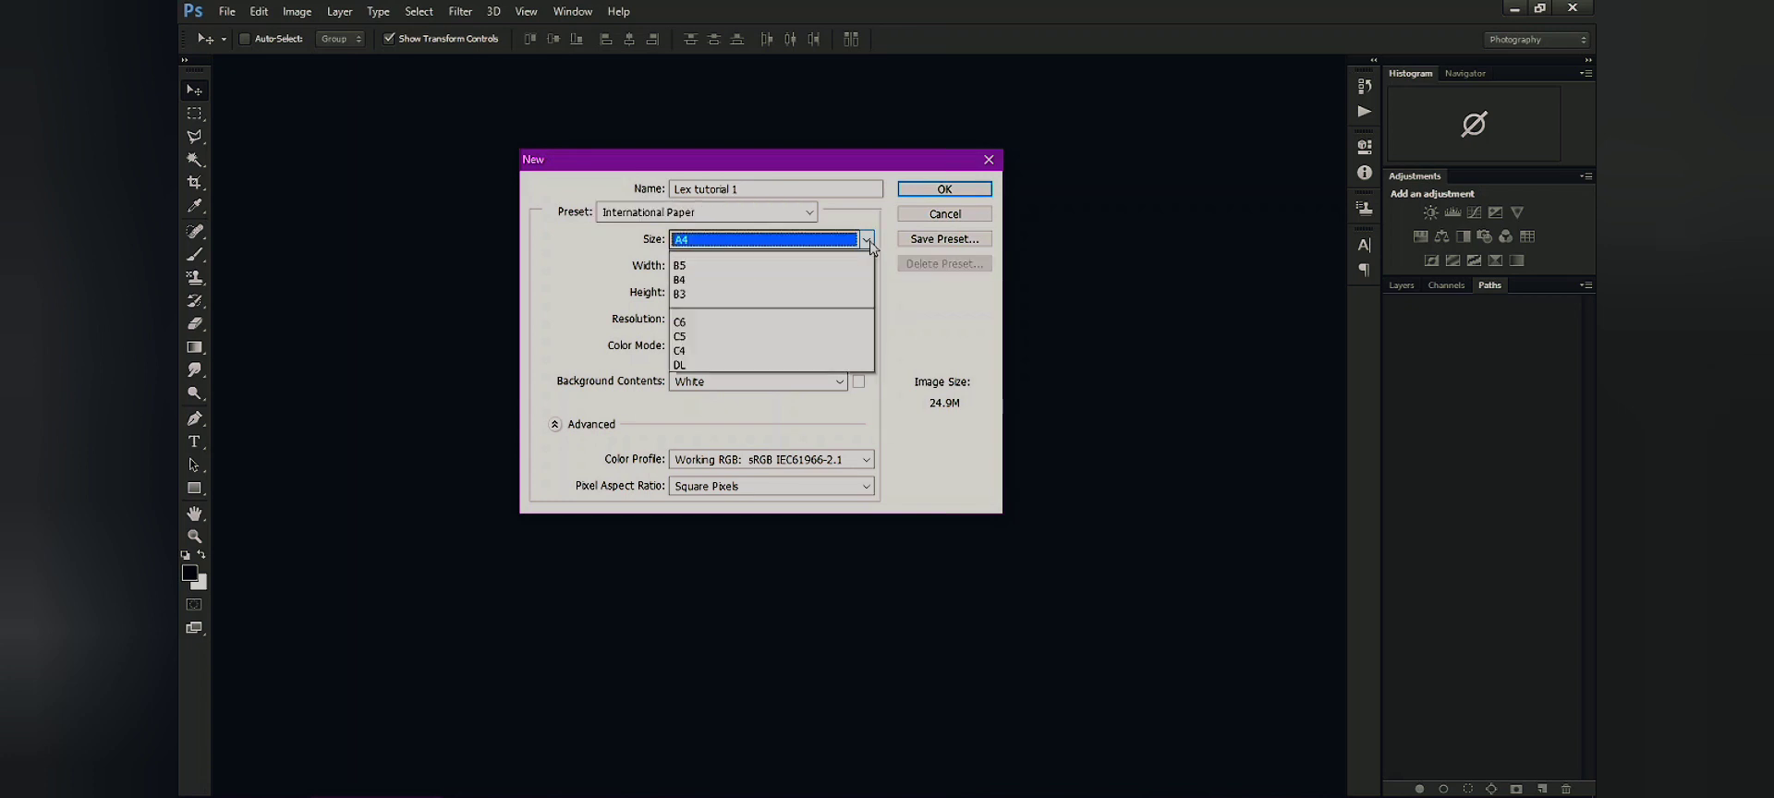
{"action": "left_click", "coordinate": [847, 301]}
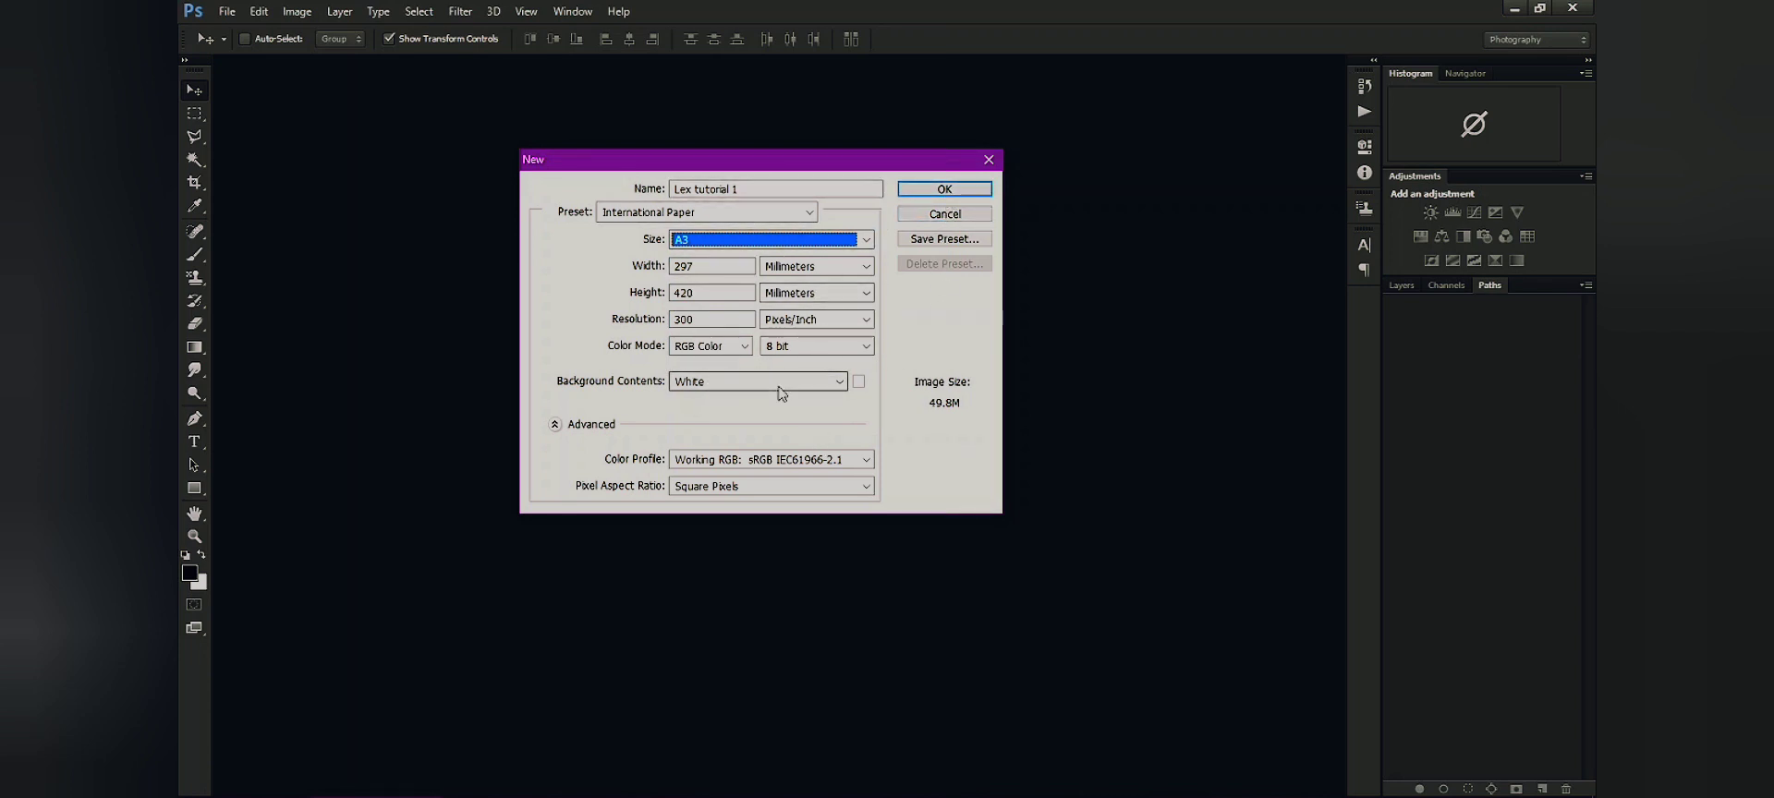
Review the color mode choices for the new document, keeping RGB Color
{"action": "left_click", "coordinate": [747, 347]}
{"action": "left_click", "coordinate": [746, 347]}
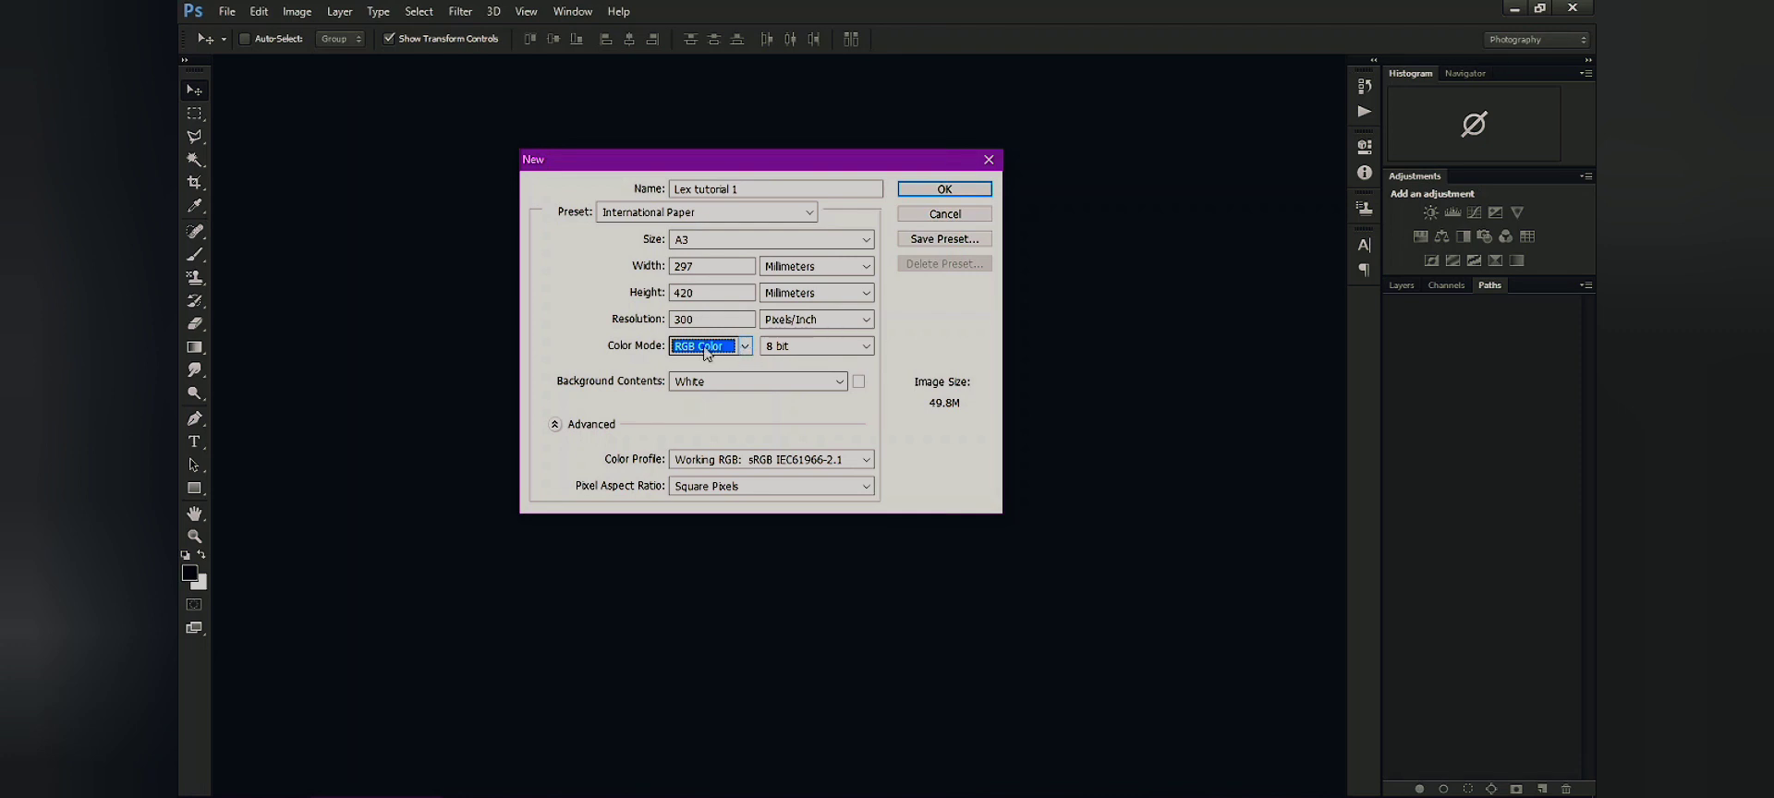
{"action": "left_click", "coordinate": [746, 348]}
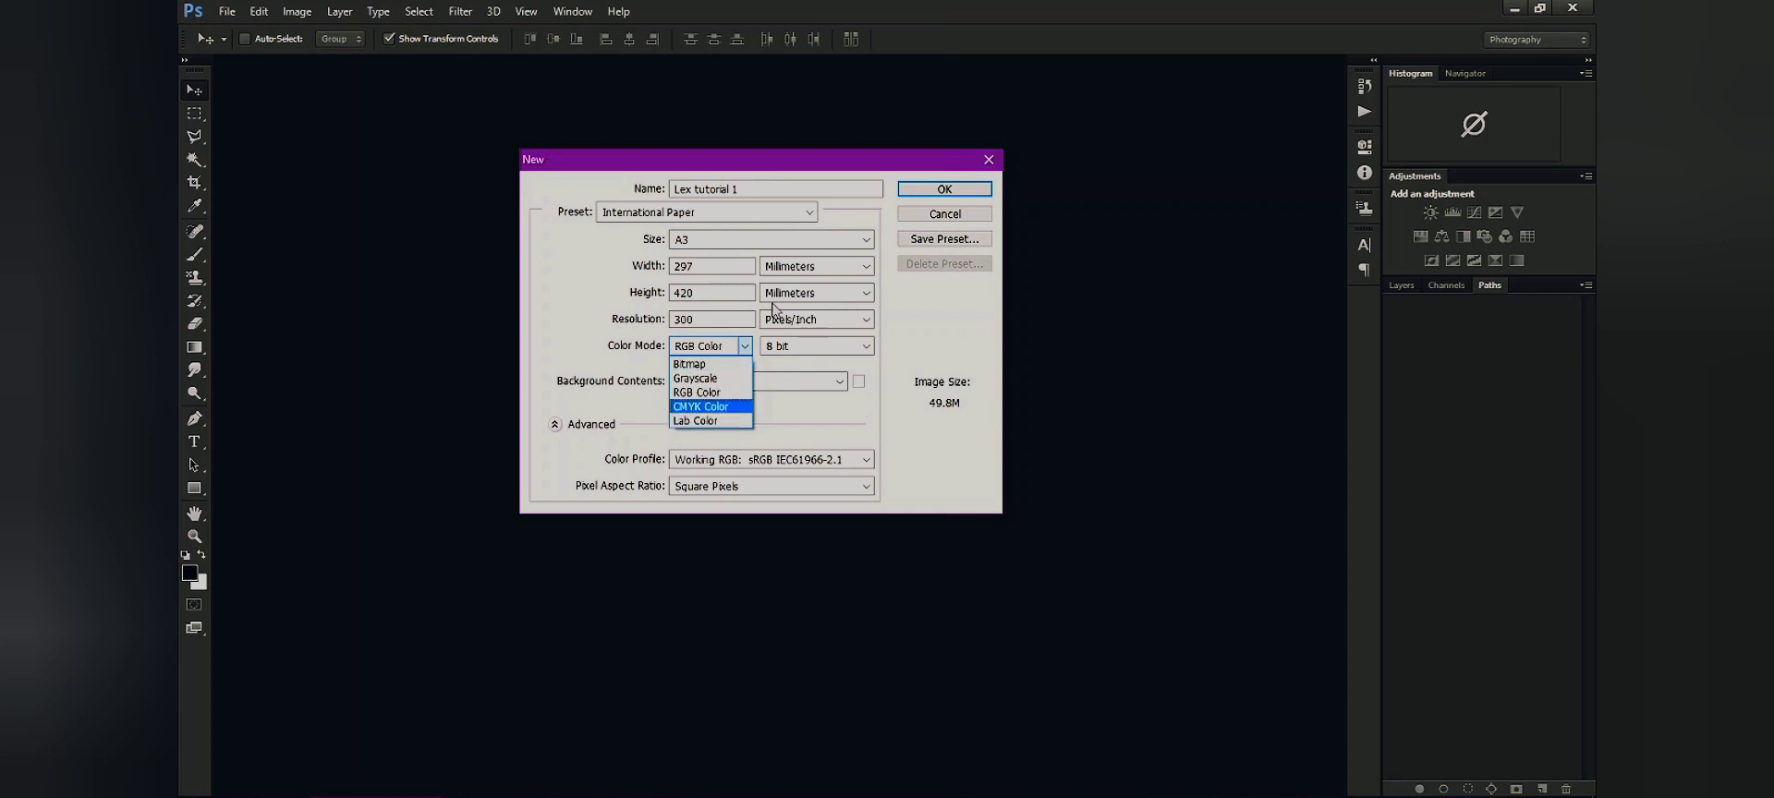
{"action": "left_click", "coordinate": [790, 412]}
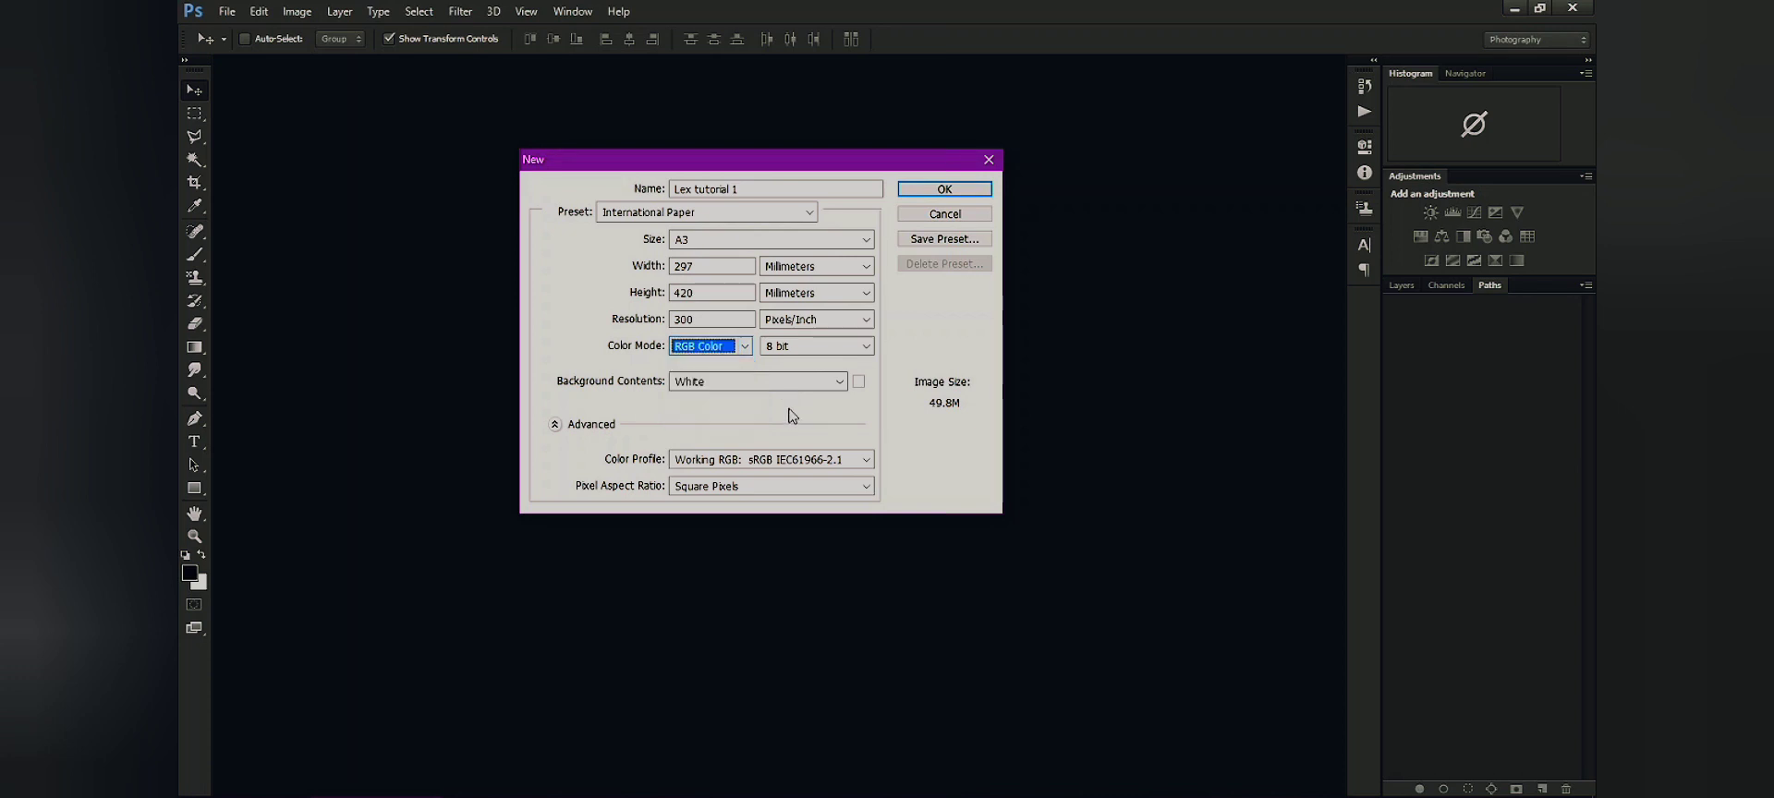
Try the Background Color option for the new document's background contents, and accept ffffff as a custom background color
{"action": "left_click", "coordinate": [840, 381]}
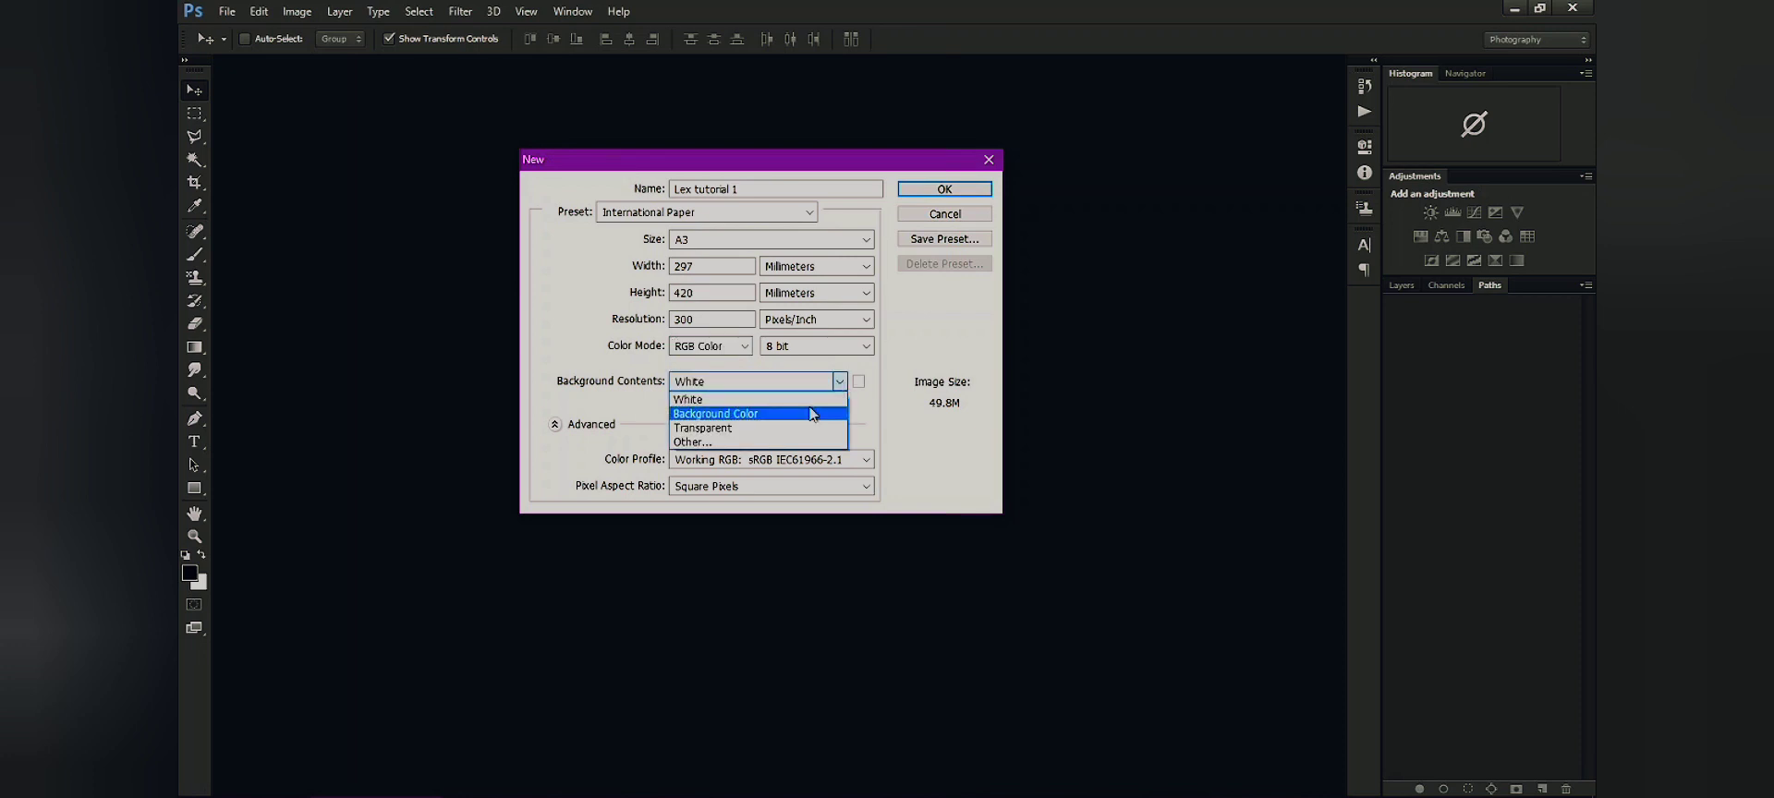
{"action": "left_click", "coordinate": [811, 413]}
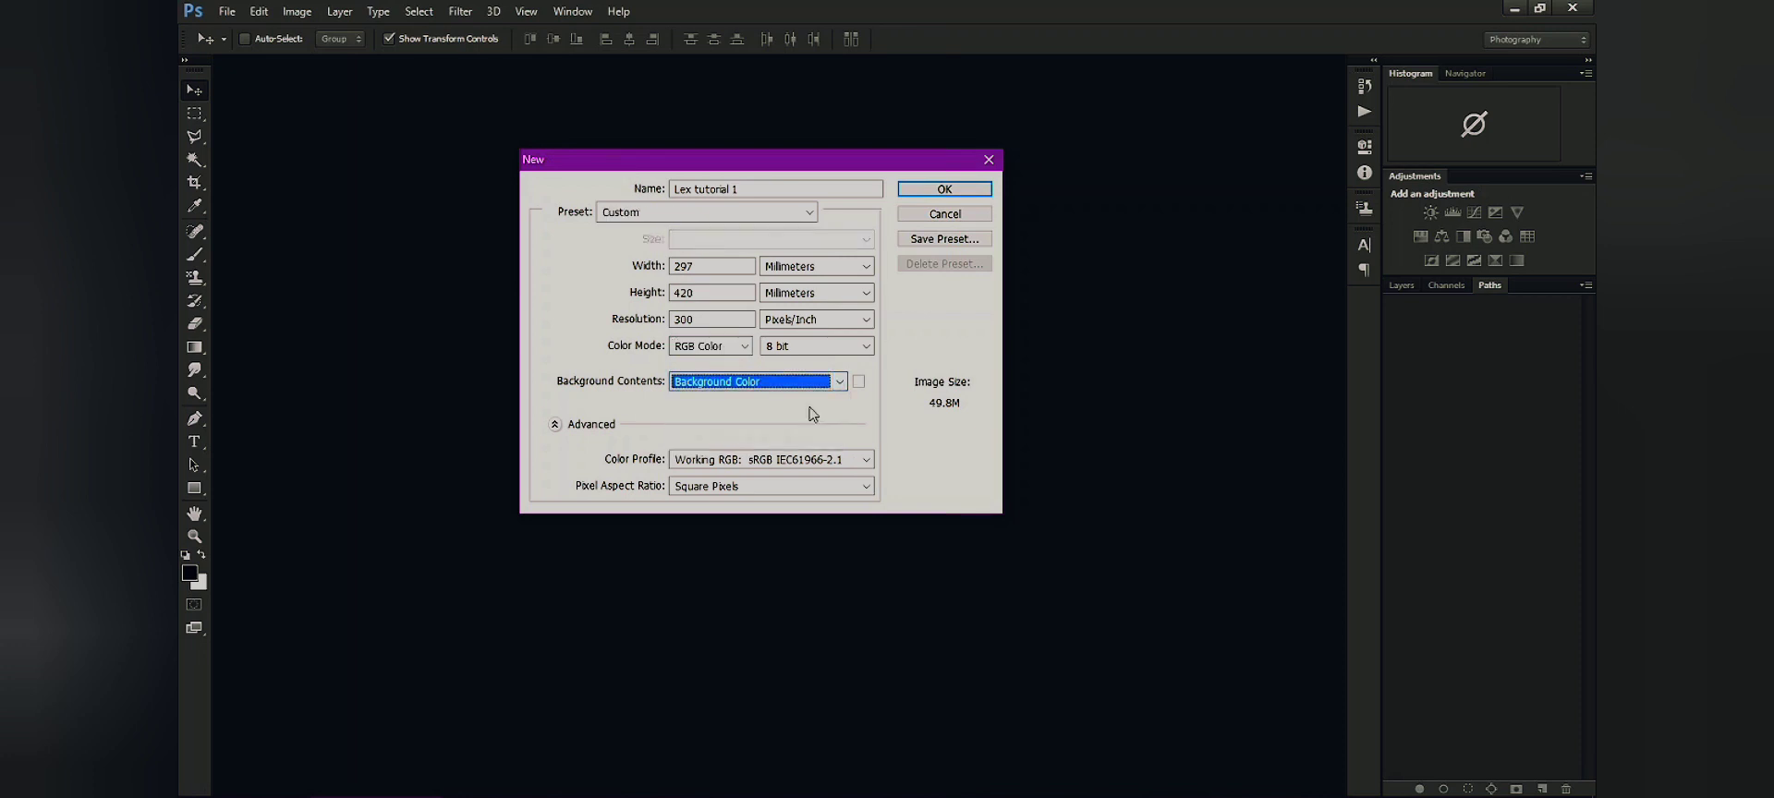
{"action": "left_click", "coordinate": [860, 384]}
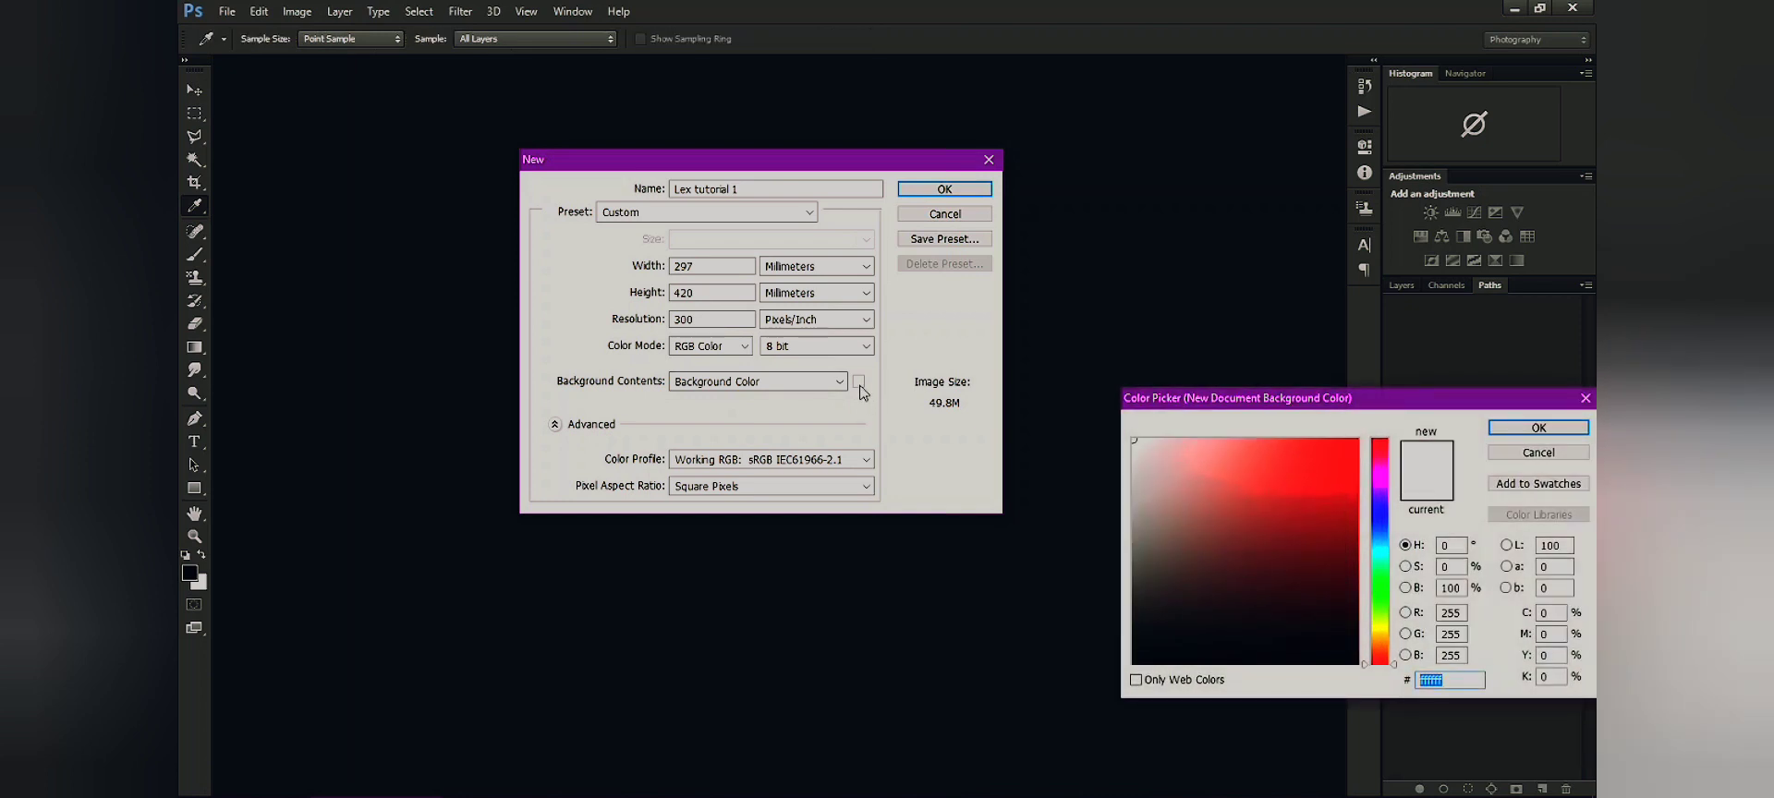
{"action": "left_click", "coordinate": [1578, 428]}
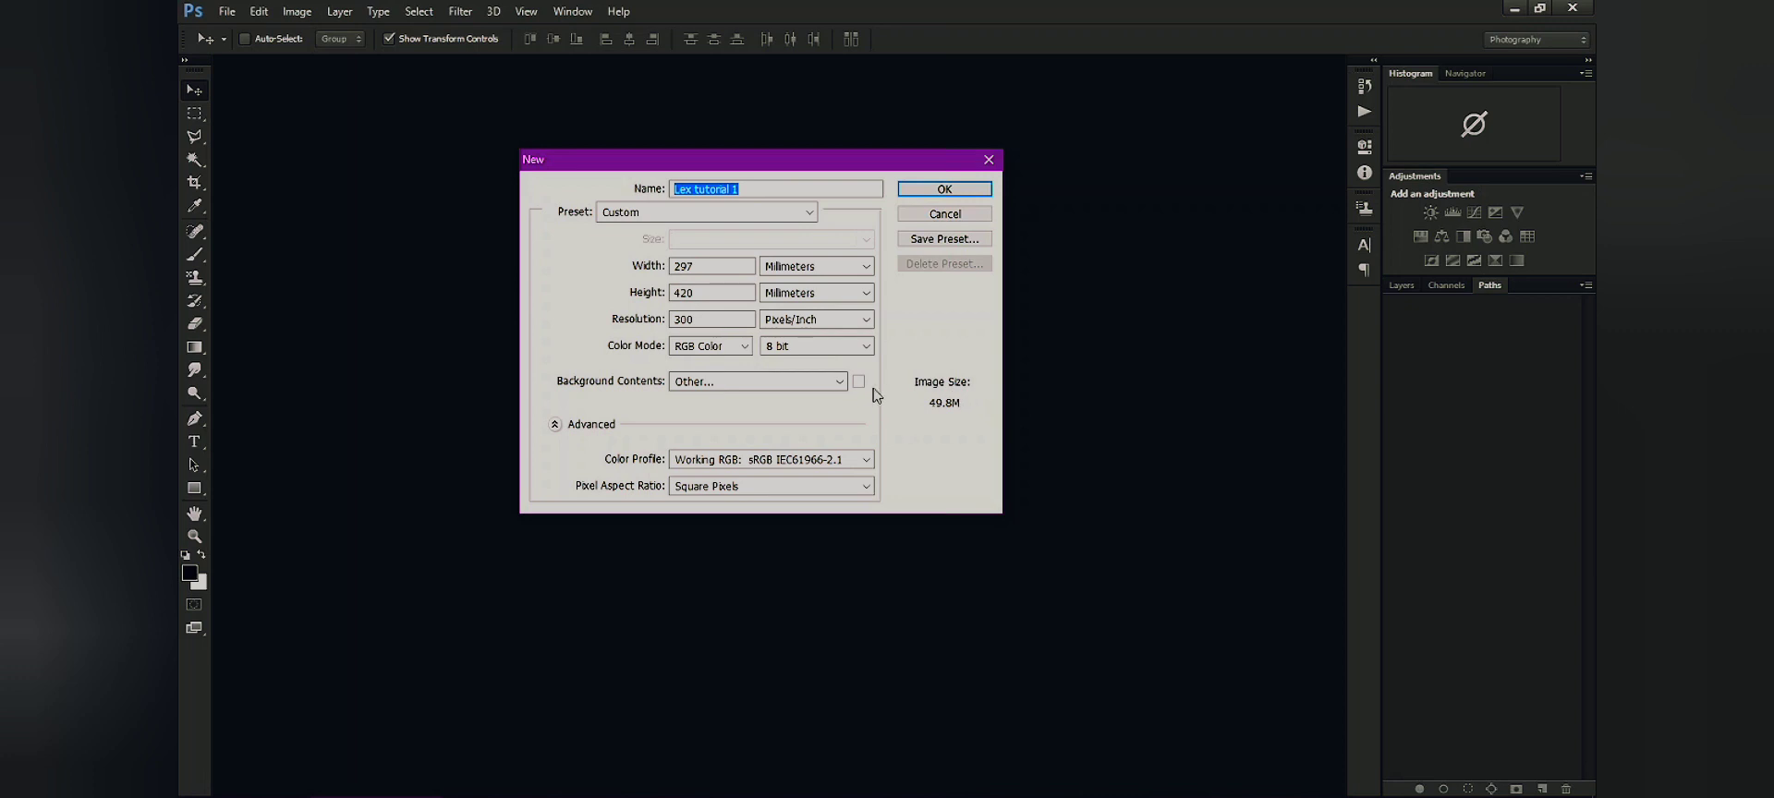
Set the background contents to White and create the new document
{"action": "left_click", "coordinate": [839, 382]}
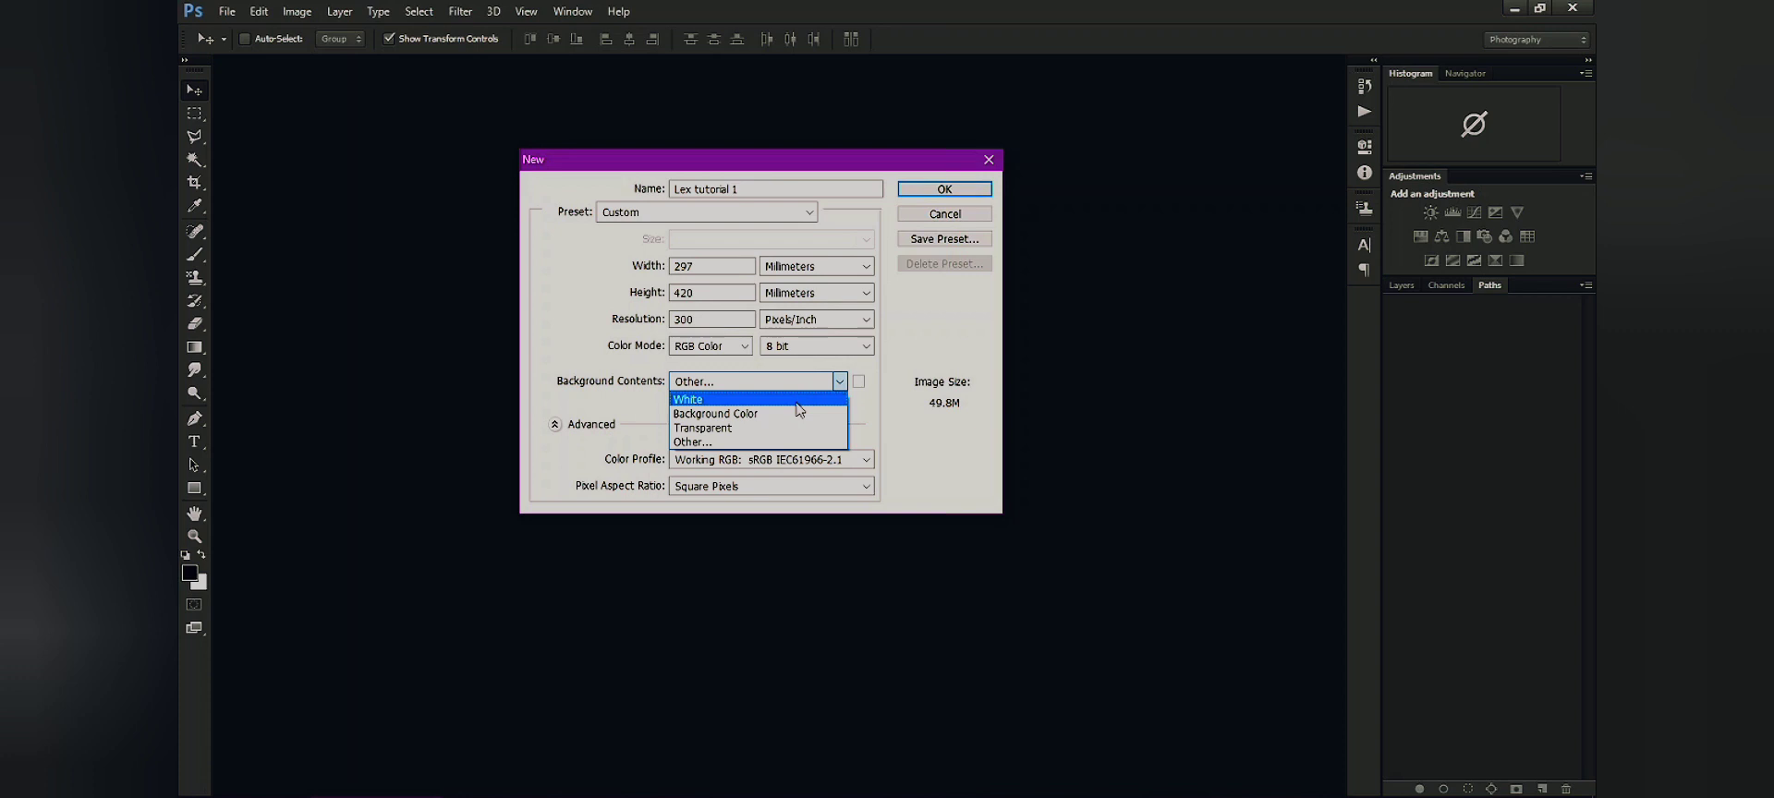
{"action": "left_click", "coordinate": [799, 409]}
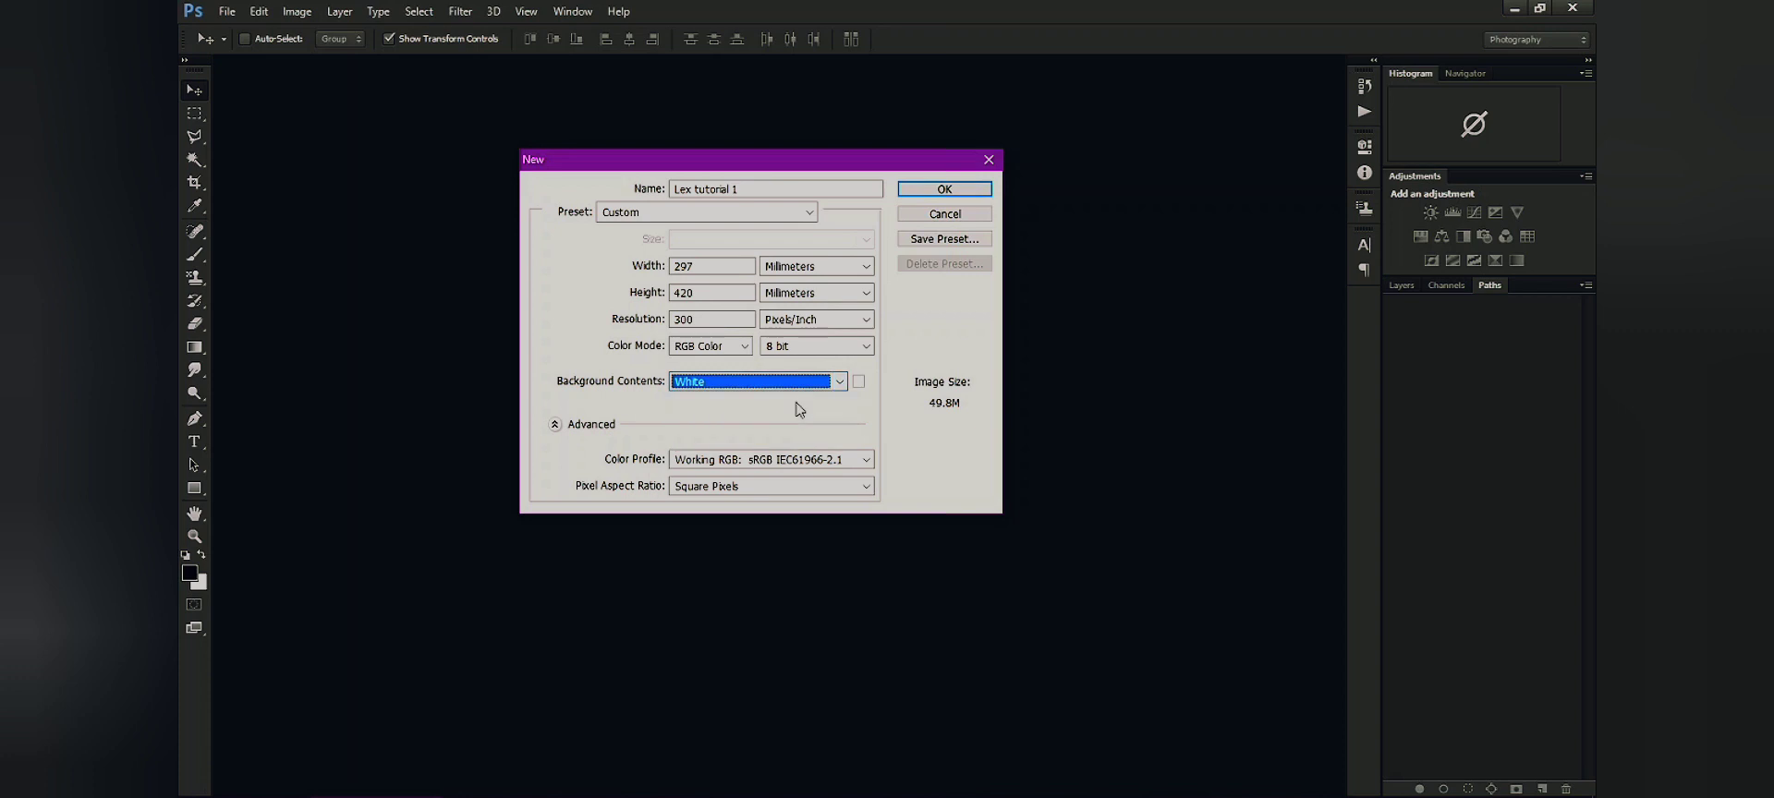
{"action": "left_click", "coordinate": [960, 201]}
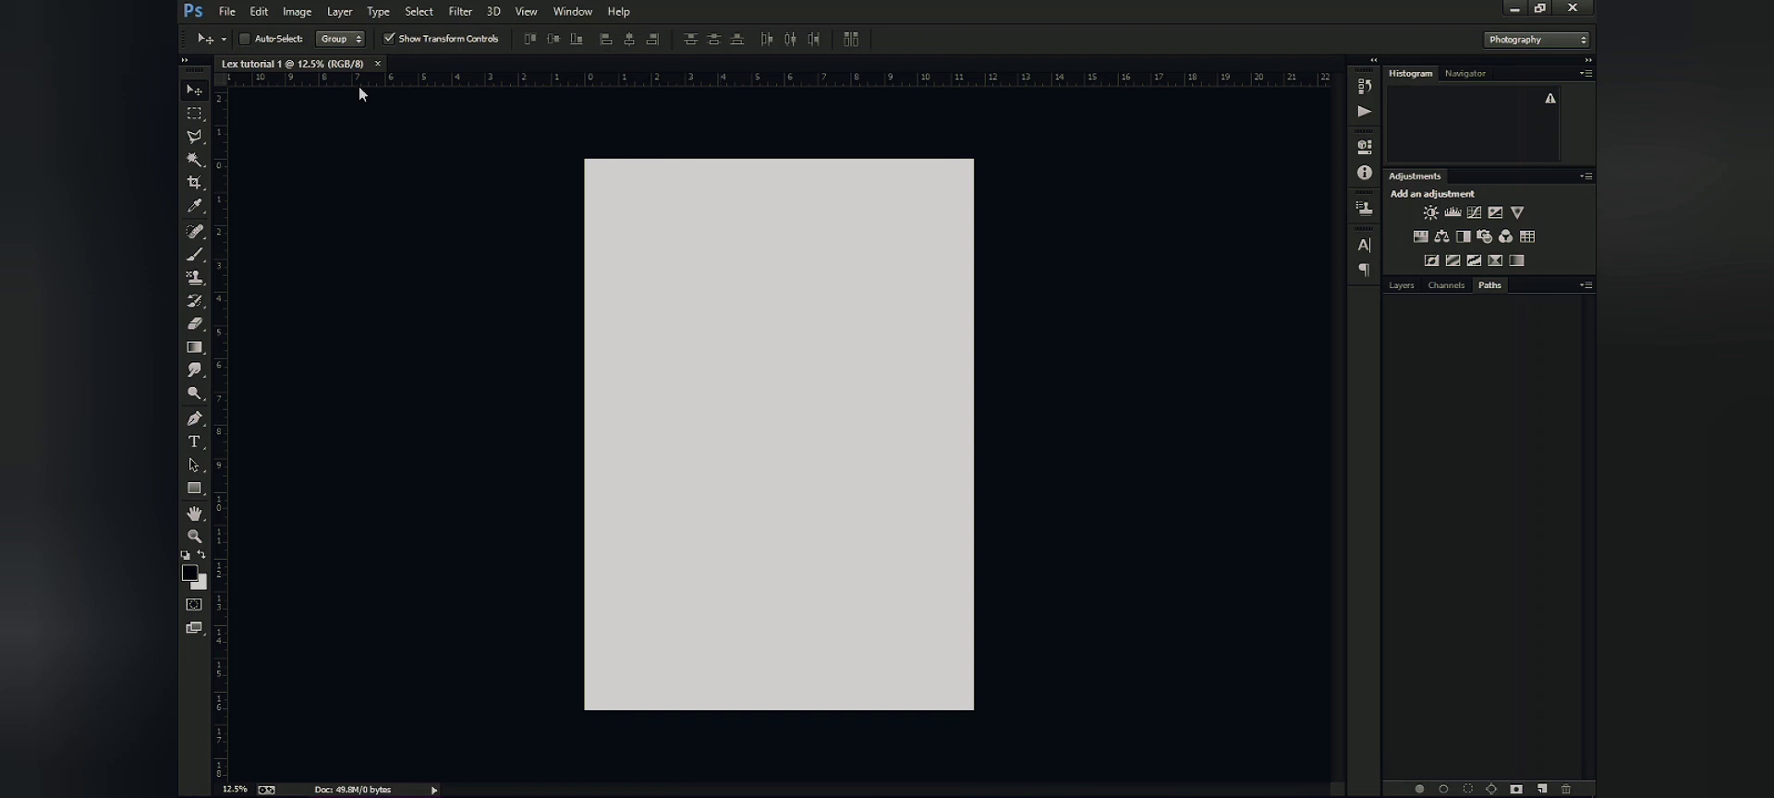
Open the GOLDEN TEE Photoshop file from the Lex Youtube folder and return to the Lex tutorial 1 document
{"action": "left_click", "coordinate": [226, 12]}
{"action": "mouse_move", "coordinate": [257, 20]}
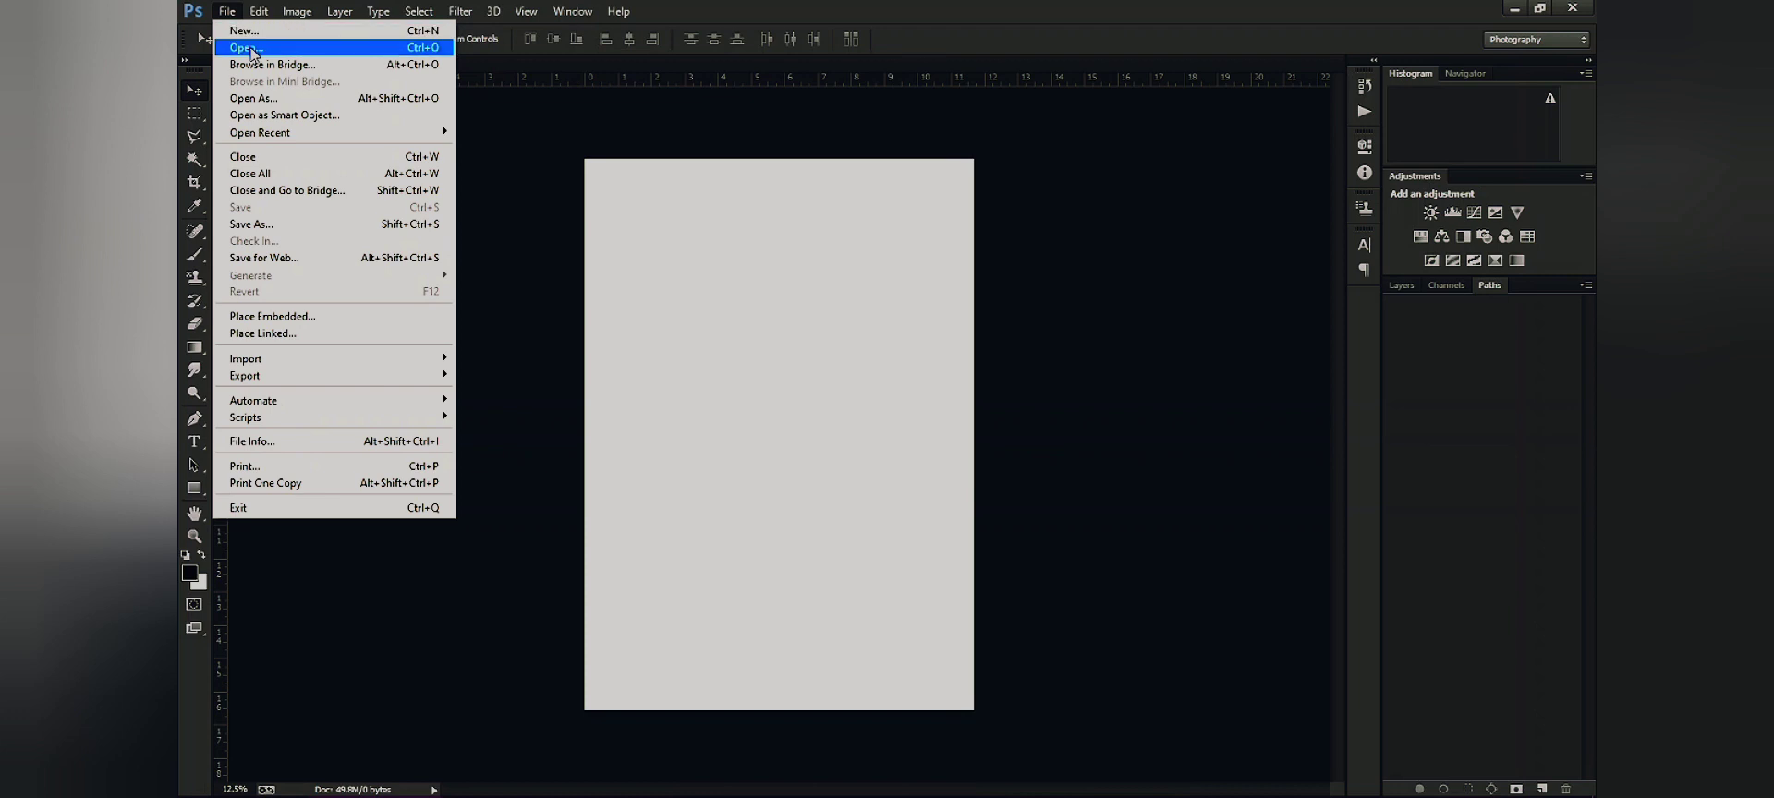
{"action": "left_click", "coordinate": [251, 49]}
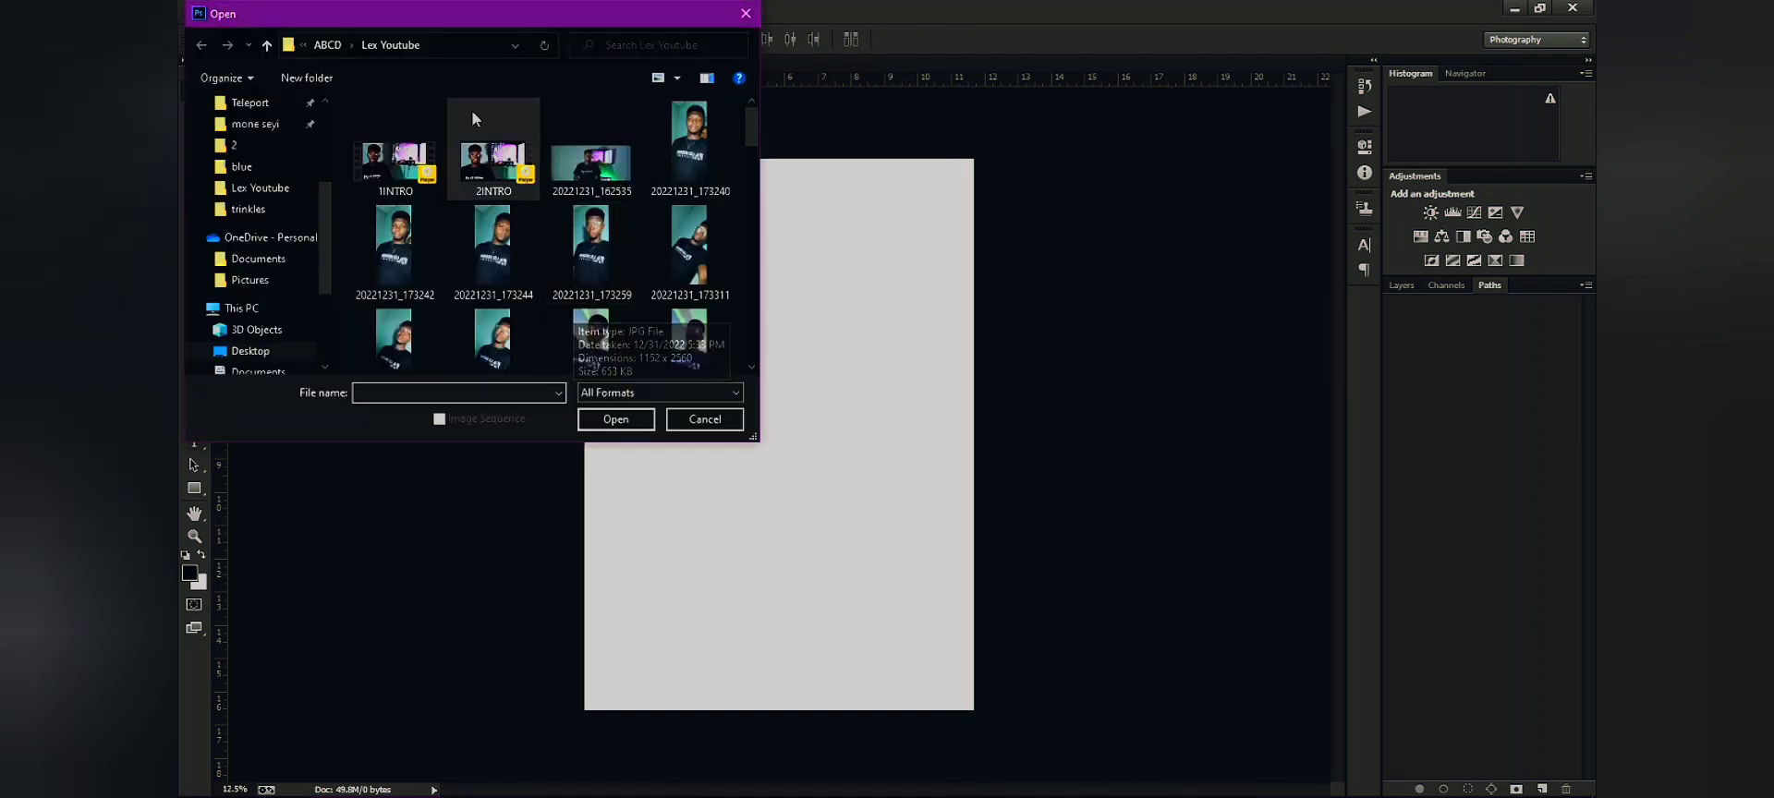
{"action": "scroll", "coordinate": [609, 194], "scroll_direction": "down", "scroll_amount": 10}
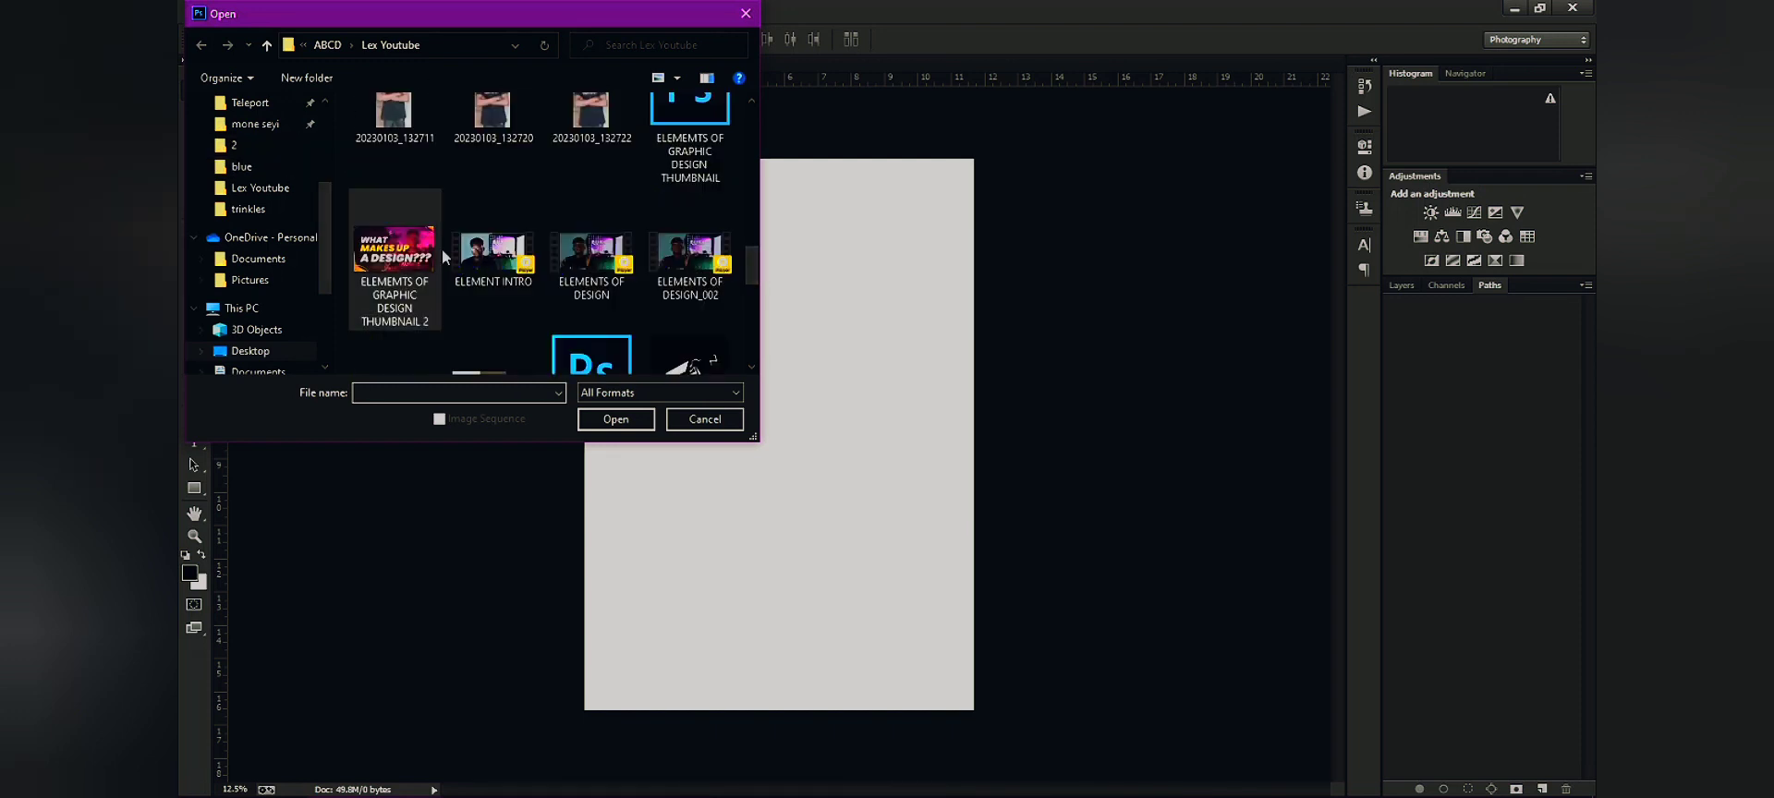
{"action": "scroll", "coordinate": [753, 277], "scroll_direction": "down", "scroll_amount": 3}
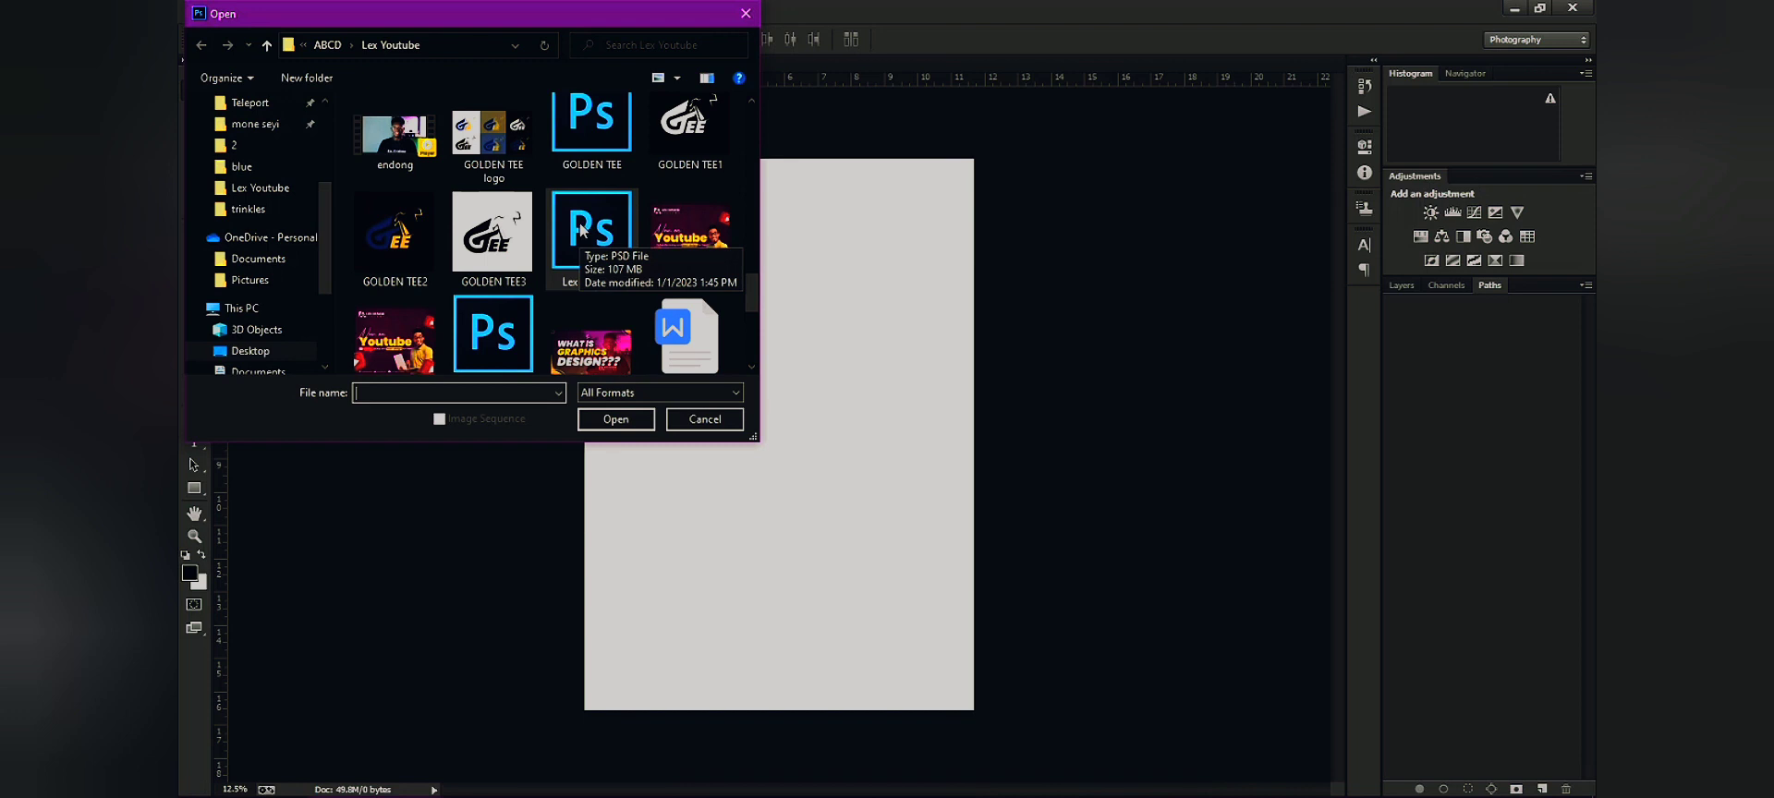
{"action": "double_click", "coordinate": [597, 119]}
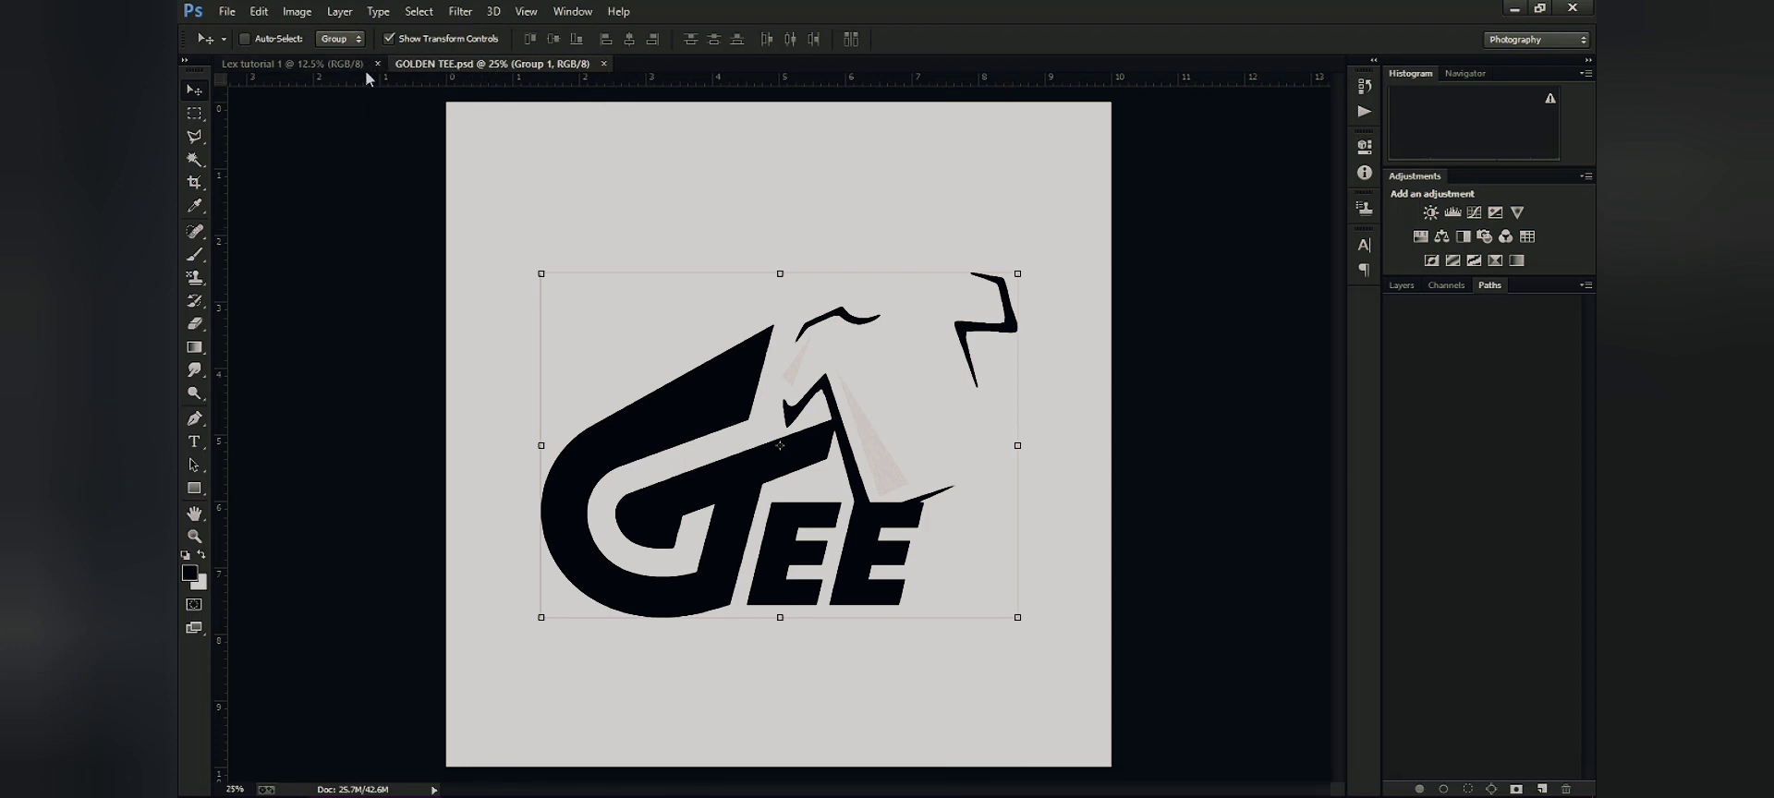
{"action": "left_click", "coordinate": [341, 67]}
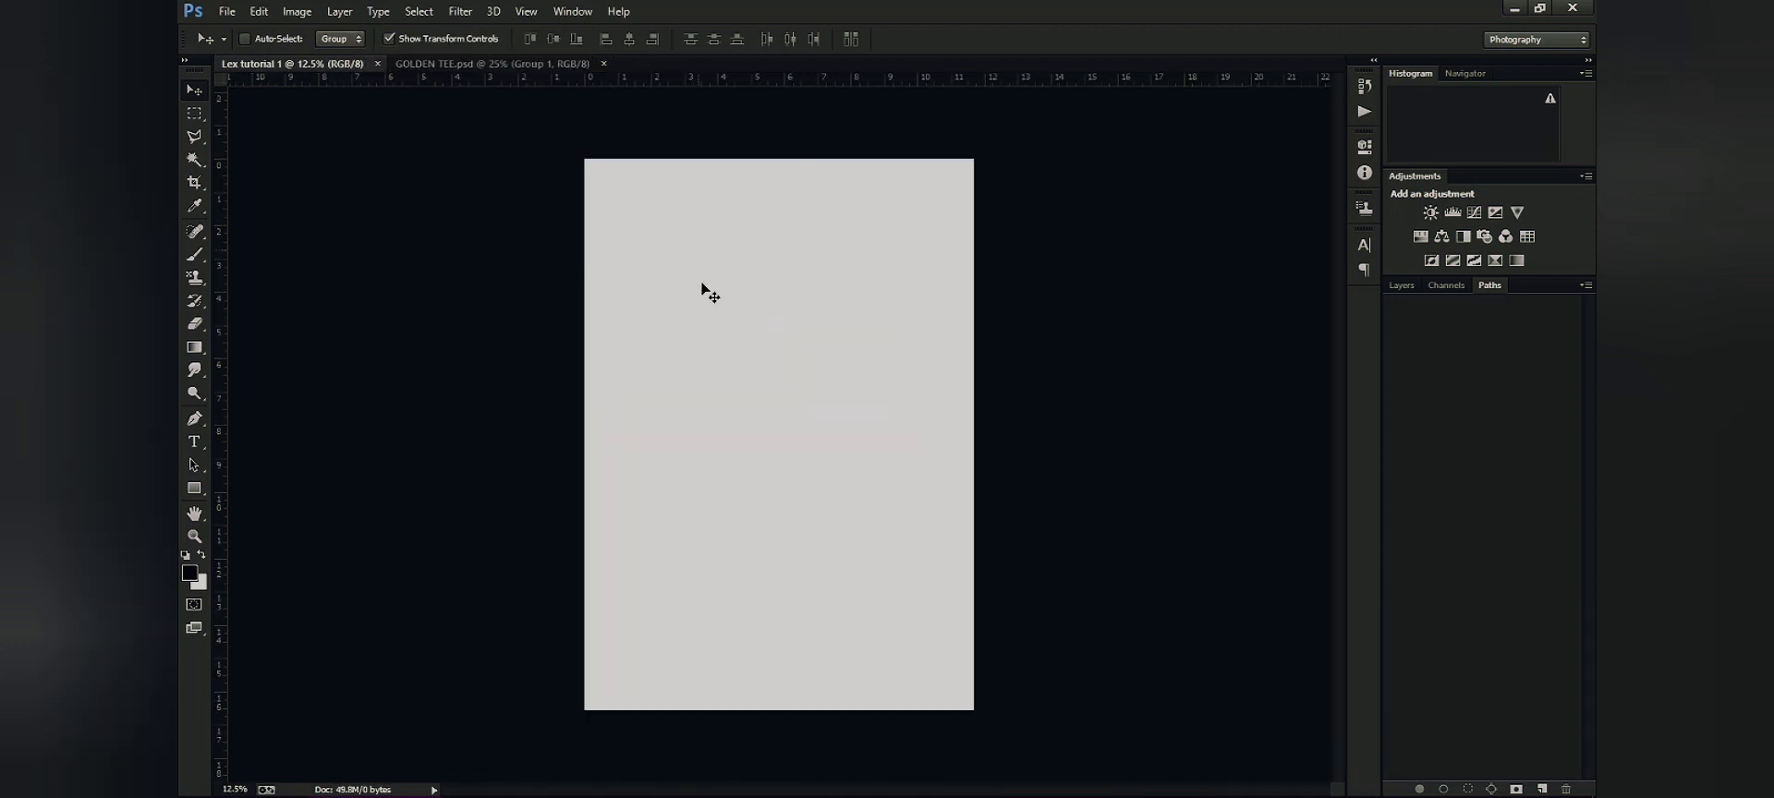
Review the commands for closing one or all files, and view both open documents, ending on Lex tutorial 1
{"action": "left_click", "coordinate": [225, 12]}
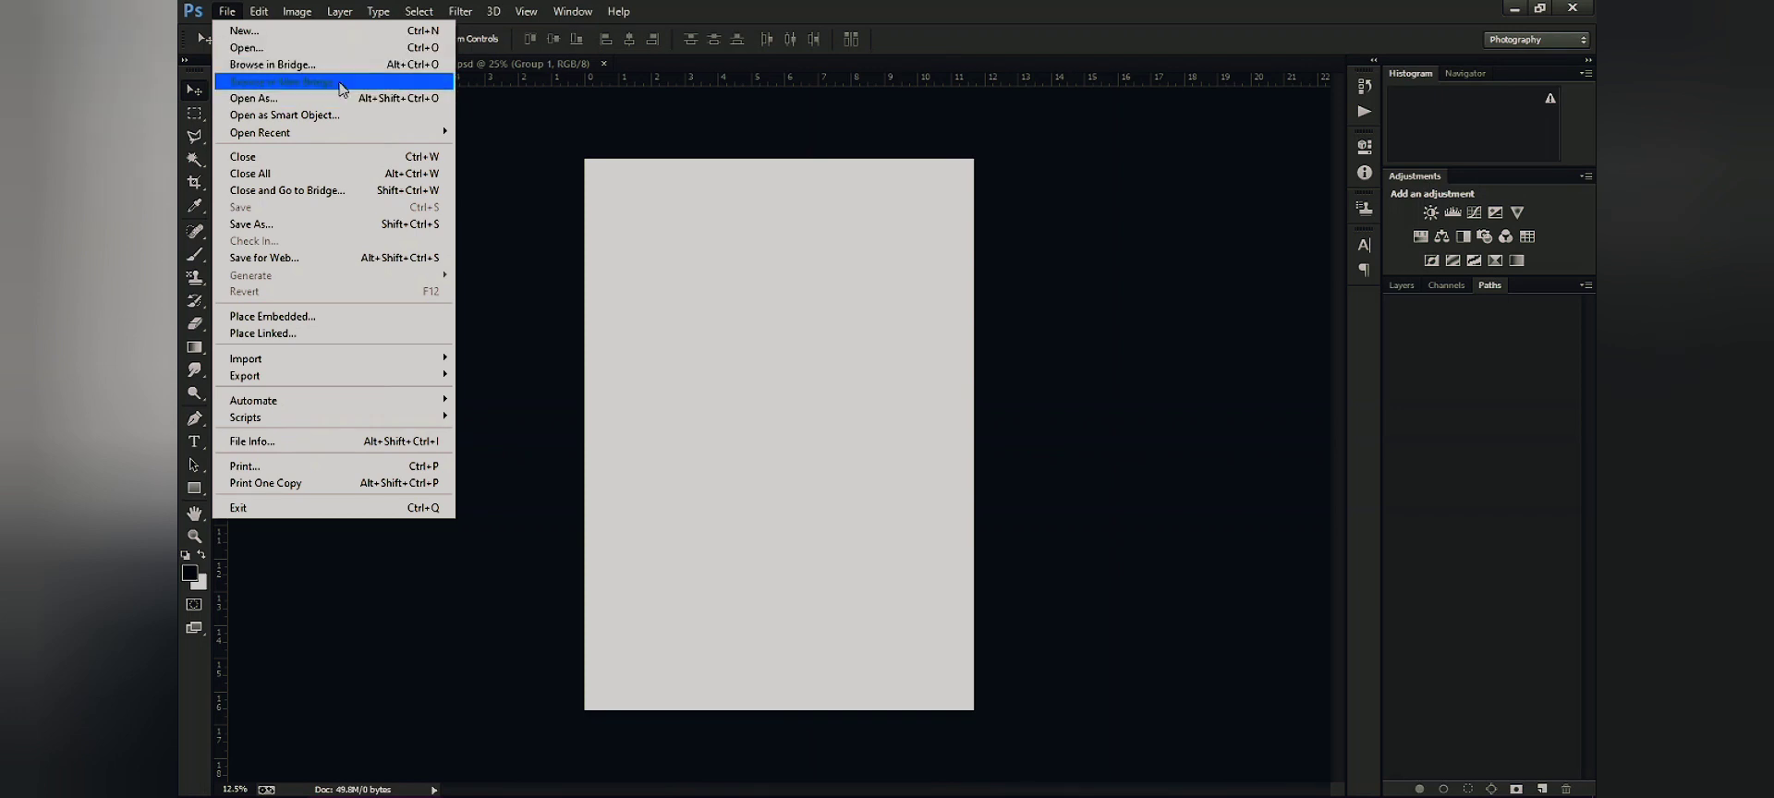
{"action": "mouse_move", "coordinate": [385, 139]}
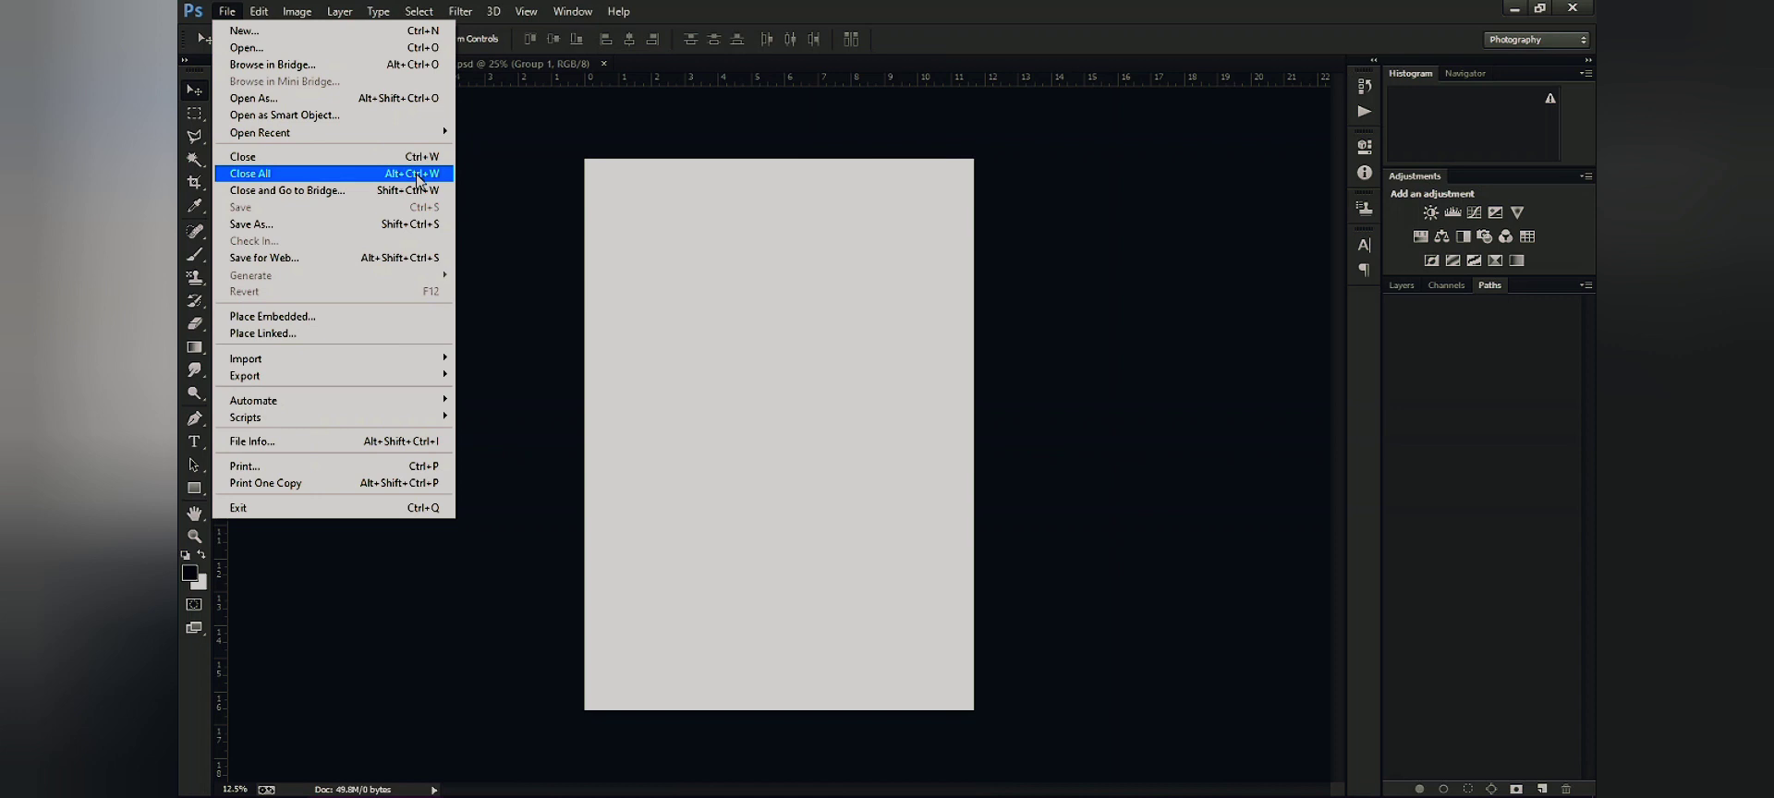
{"action": "left_click", "coordinate": [496, 157]}
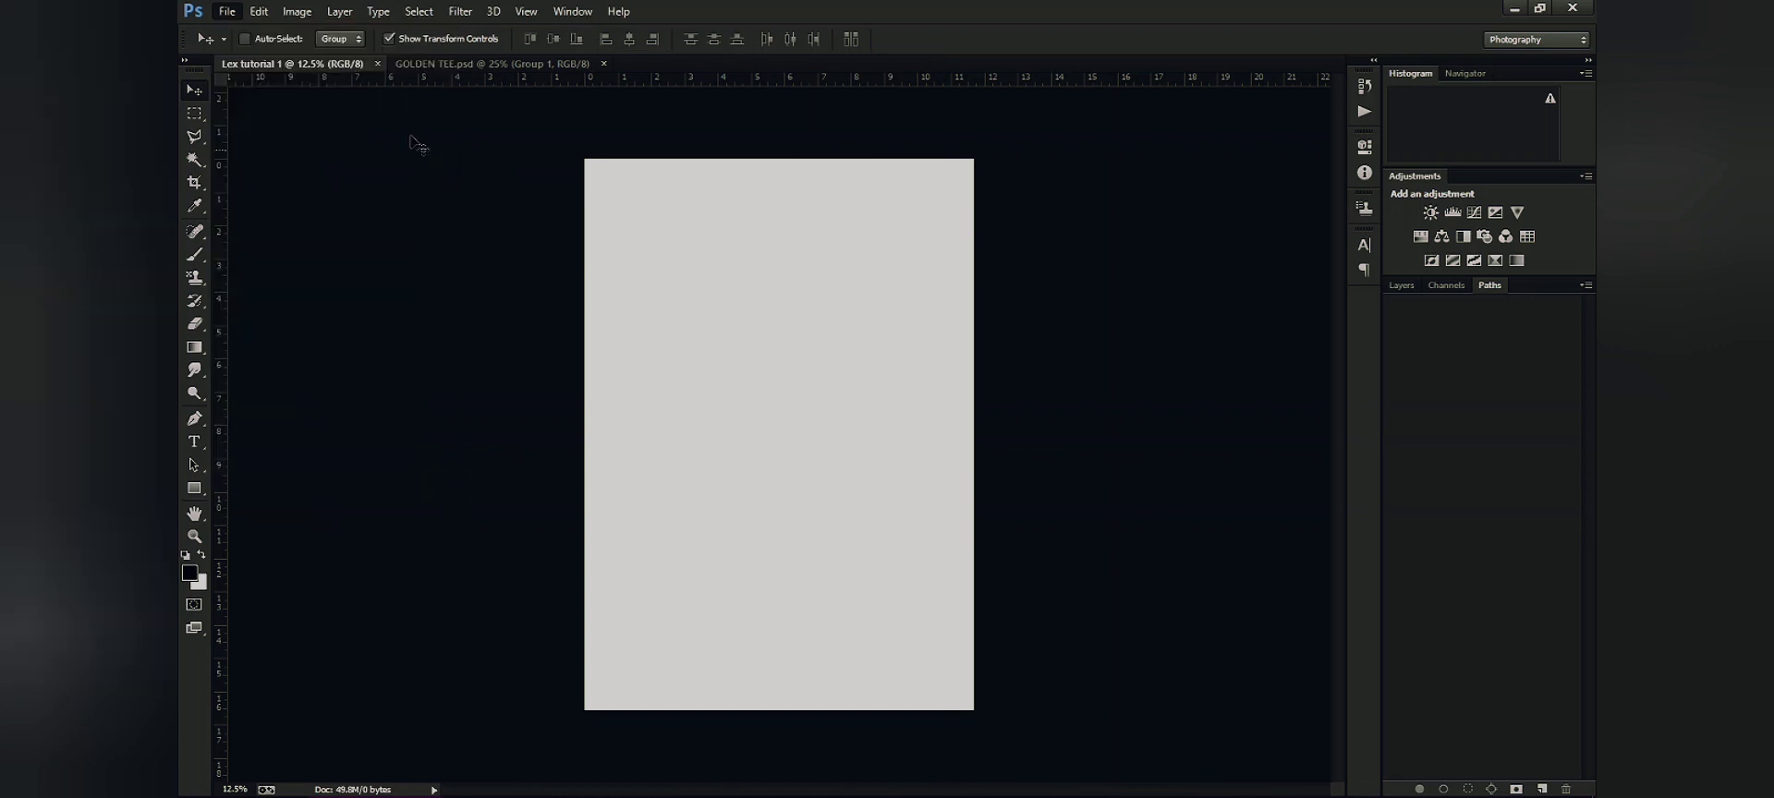
{"action": "left_click", "coordinate": [421, 67]}
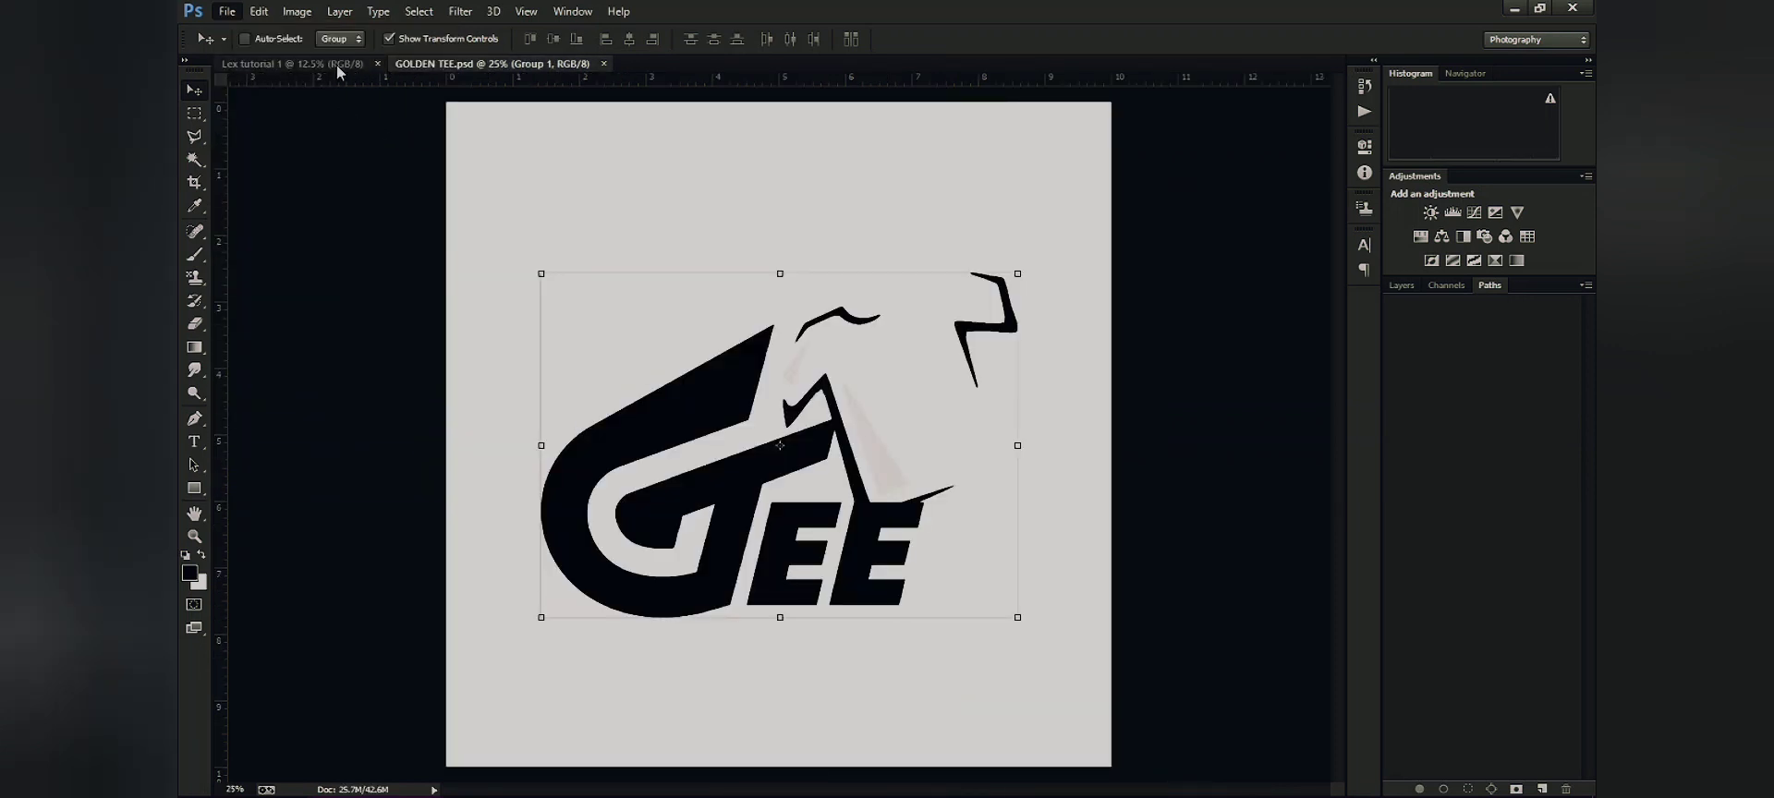
{"action": "left_click", "coordinate": [325, 65]}
Review the file formats offered by Save As for Lex tutorial 1, and leave without saving
{"action": "left_click", "coordinate": [227, 12]}
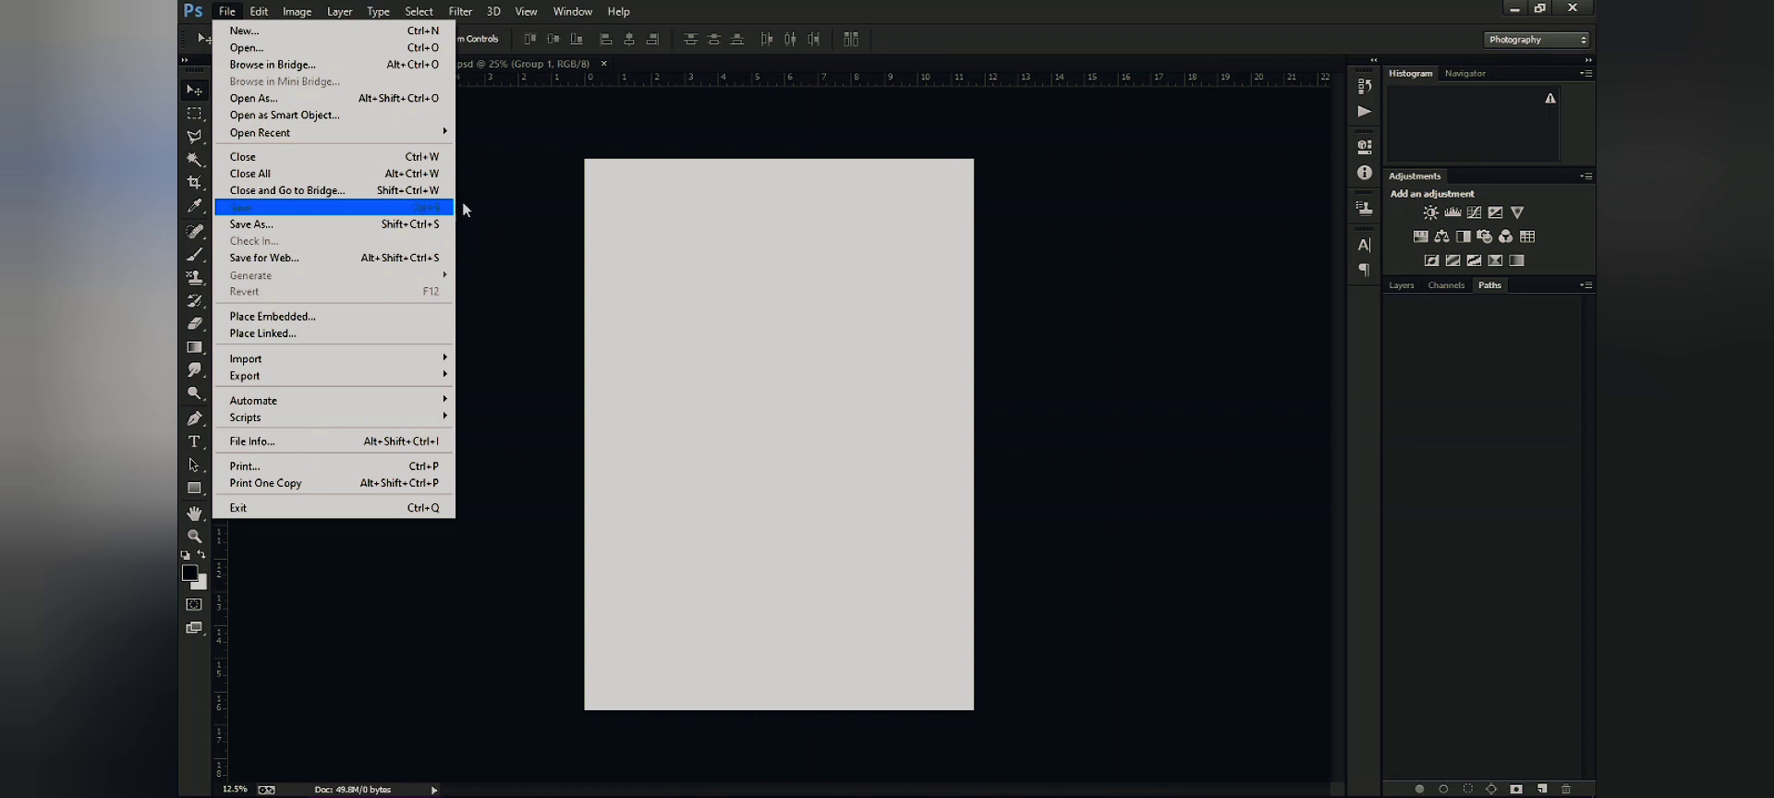
{"action": "left_click", "coordinate": [430, 220]}
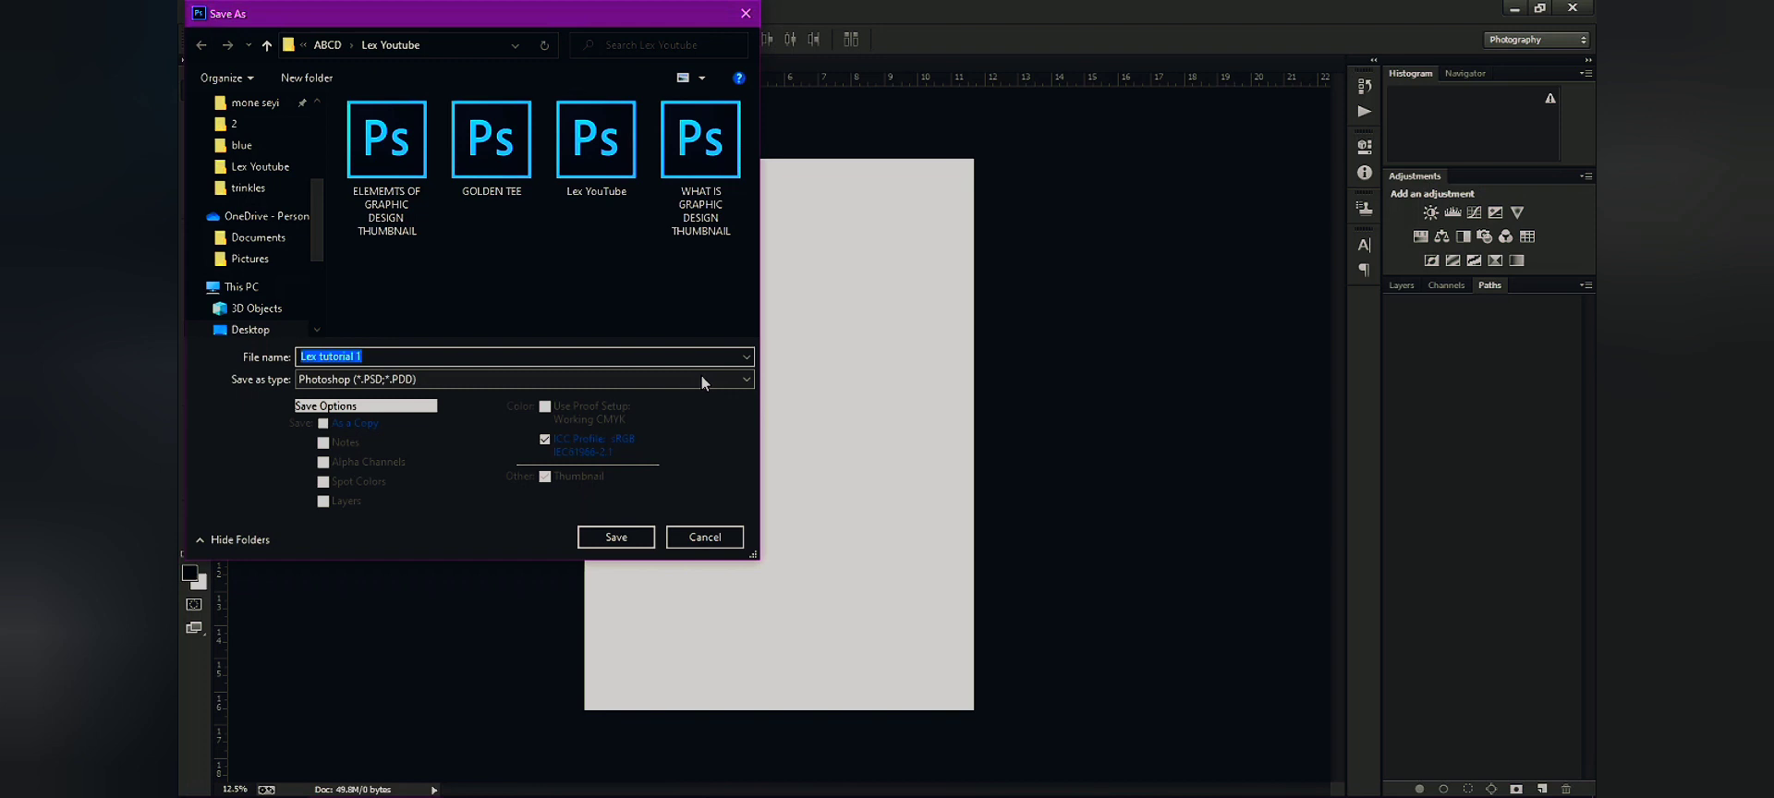
{"action": "left_click", "coordinate": [701, 379]}
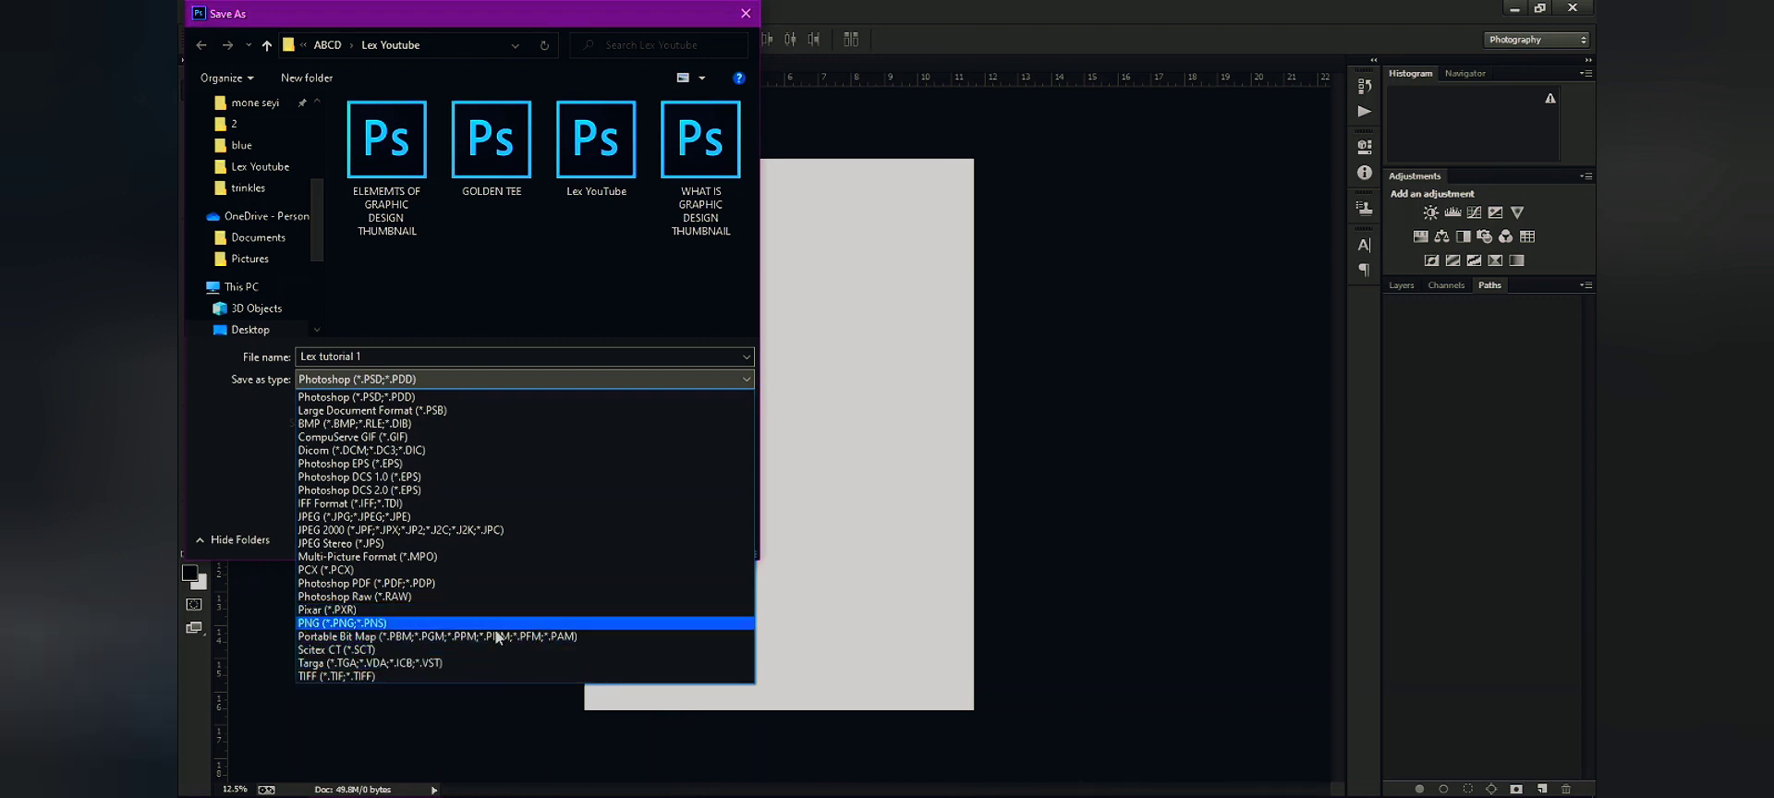
{"action": "left_click", "coordinate": [822, 323]}
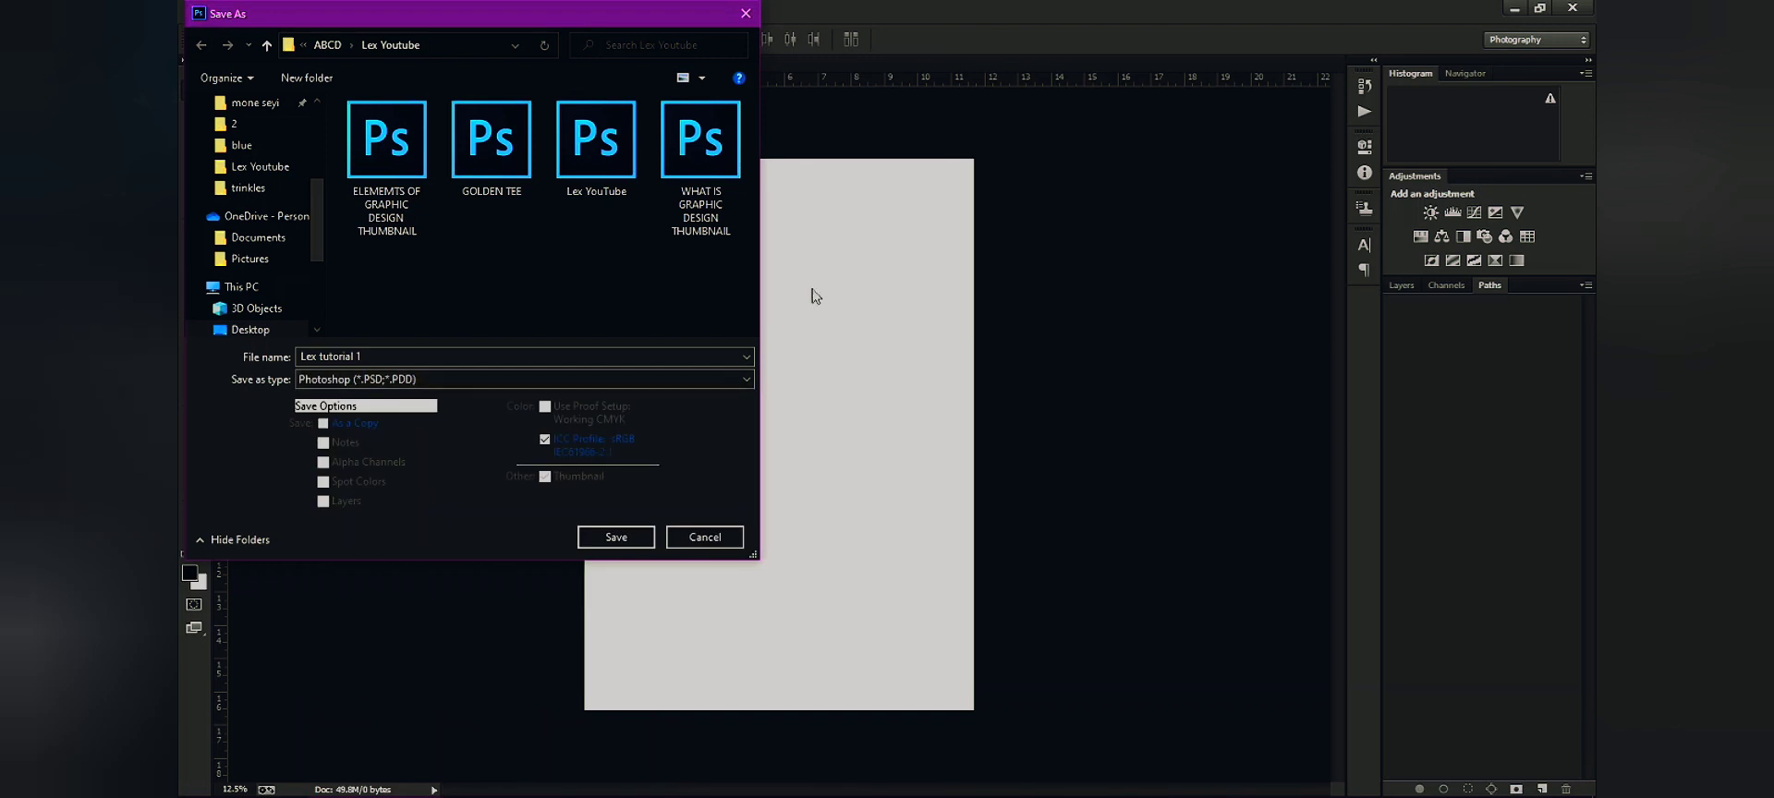
{"action": "left_click", "coordinate": [746, 13]}
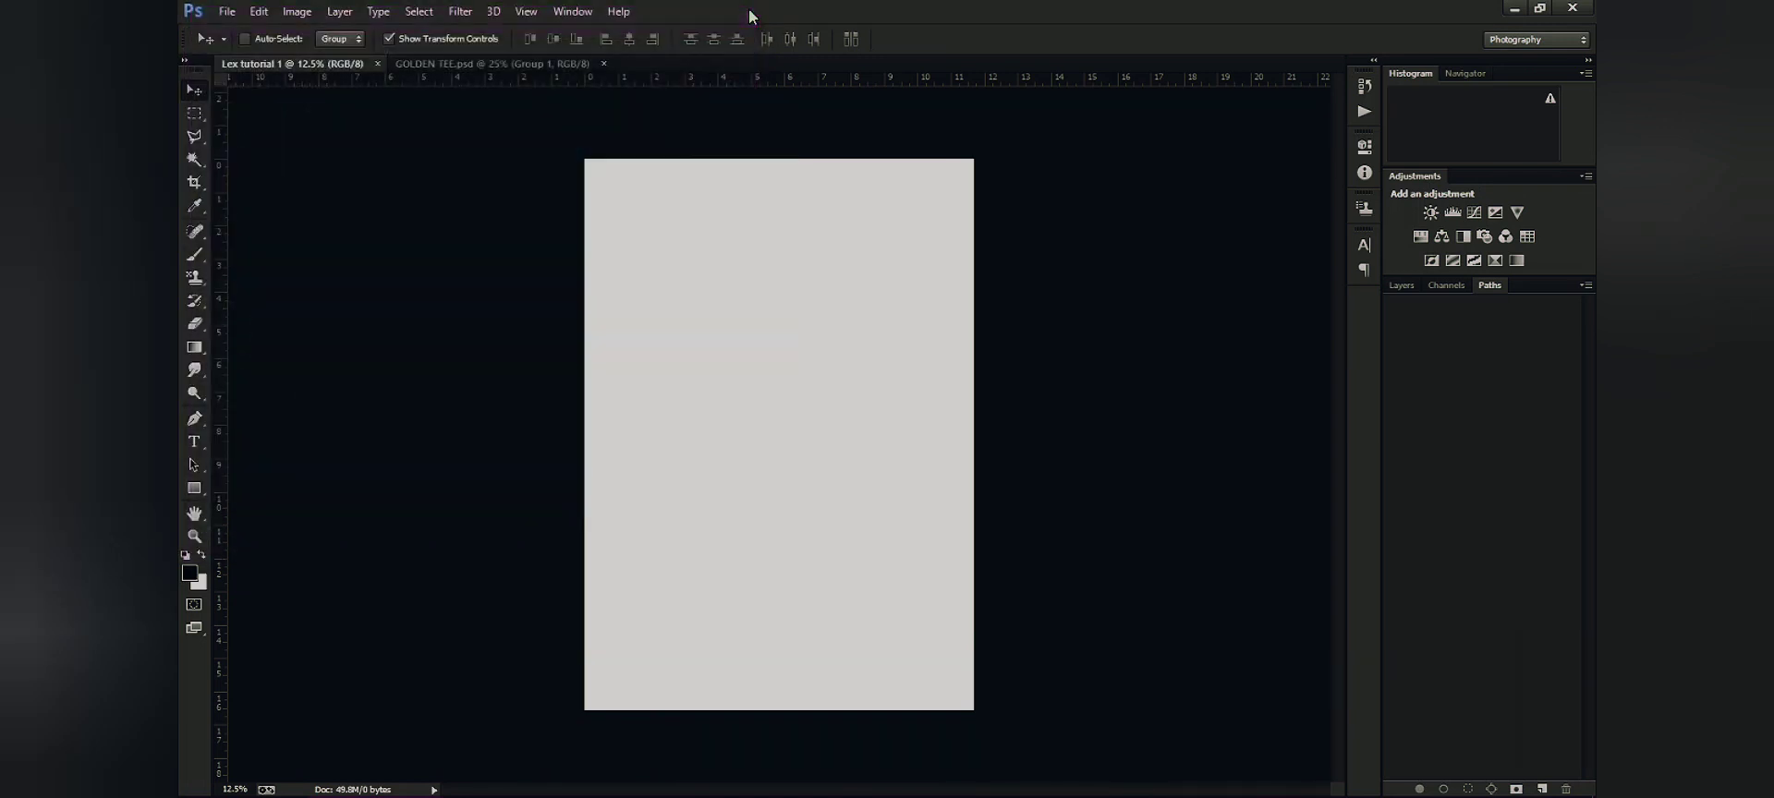
Start placing an embedded file in Lex tutorial 1 and browse through the Desktop folder for an image
{"action": "left_click", "coordinate": [227, 12]}
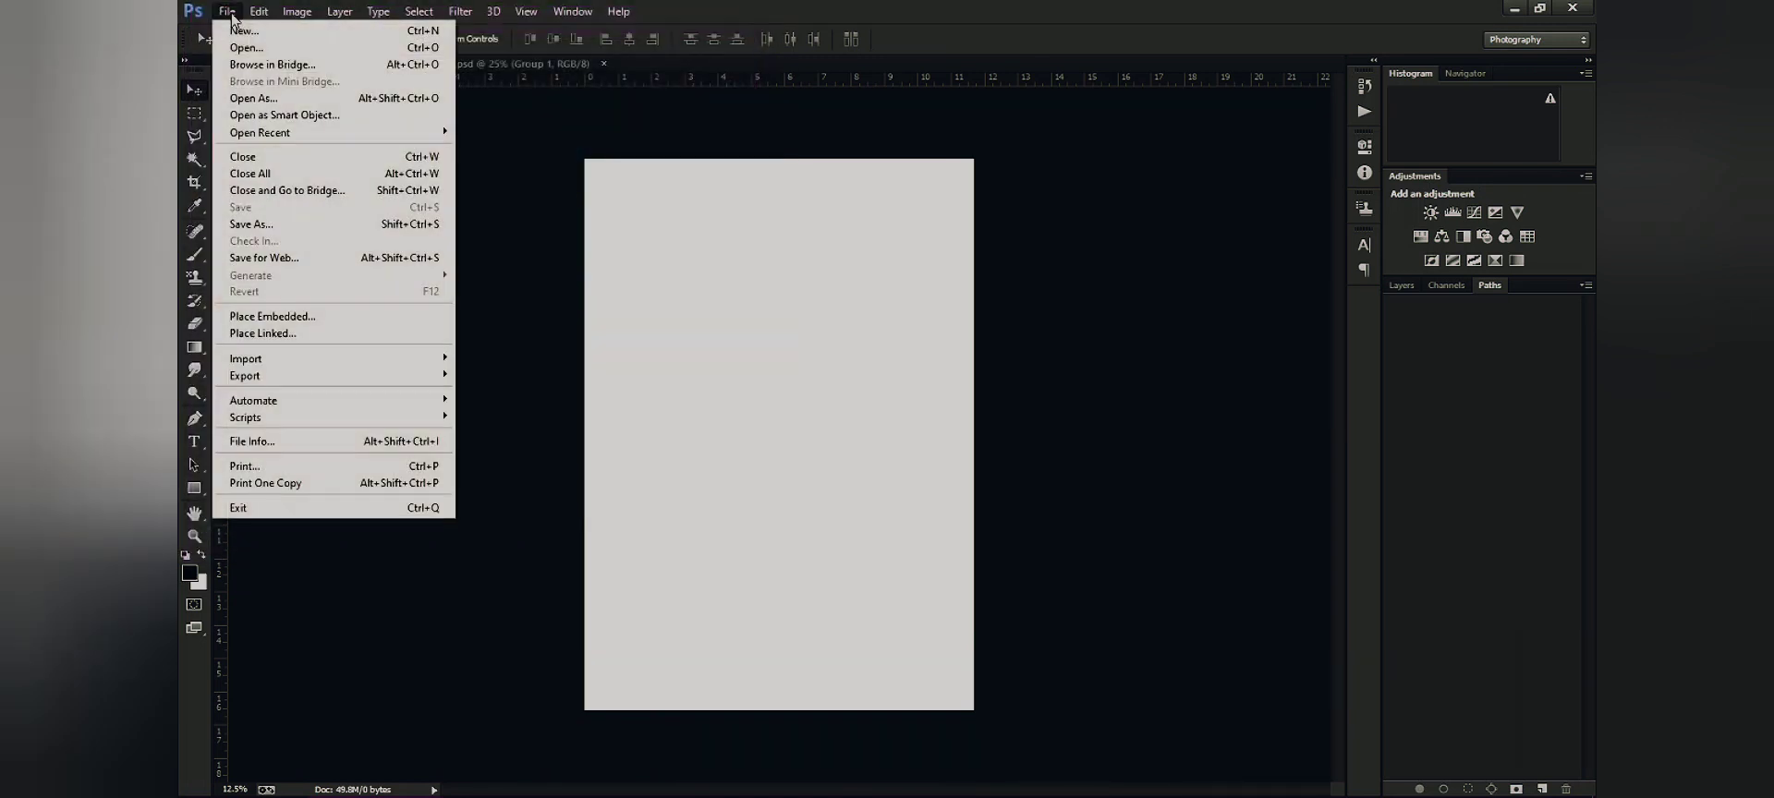
{"action": "left_click", "coordinate": [381, 318]}
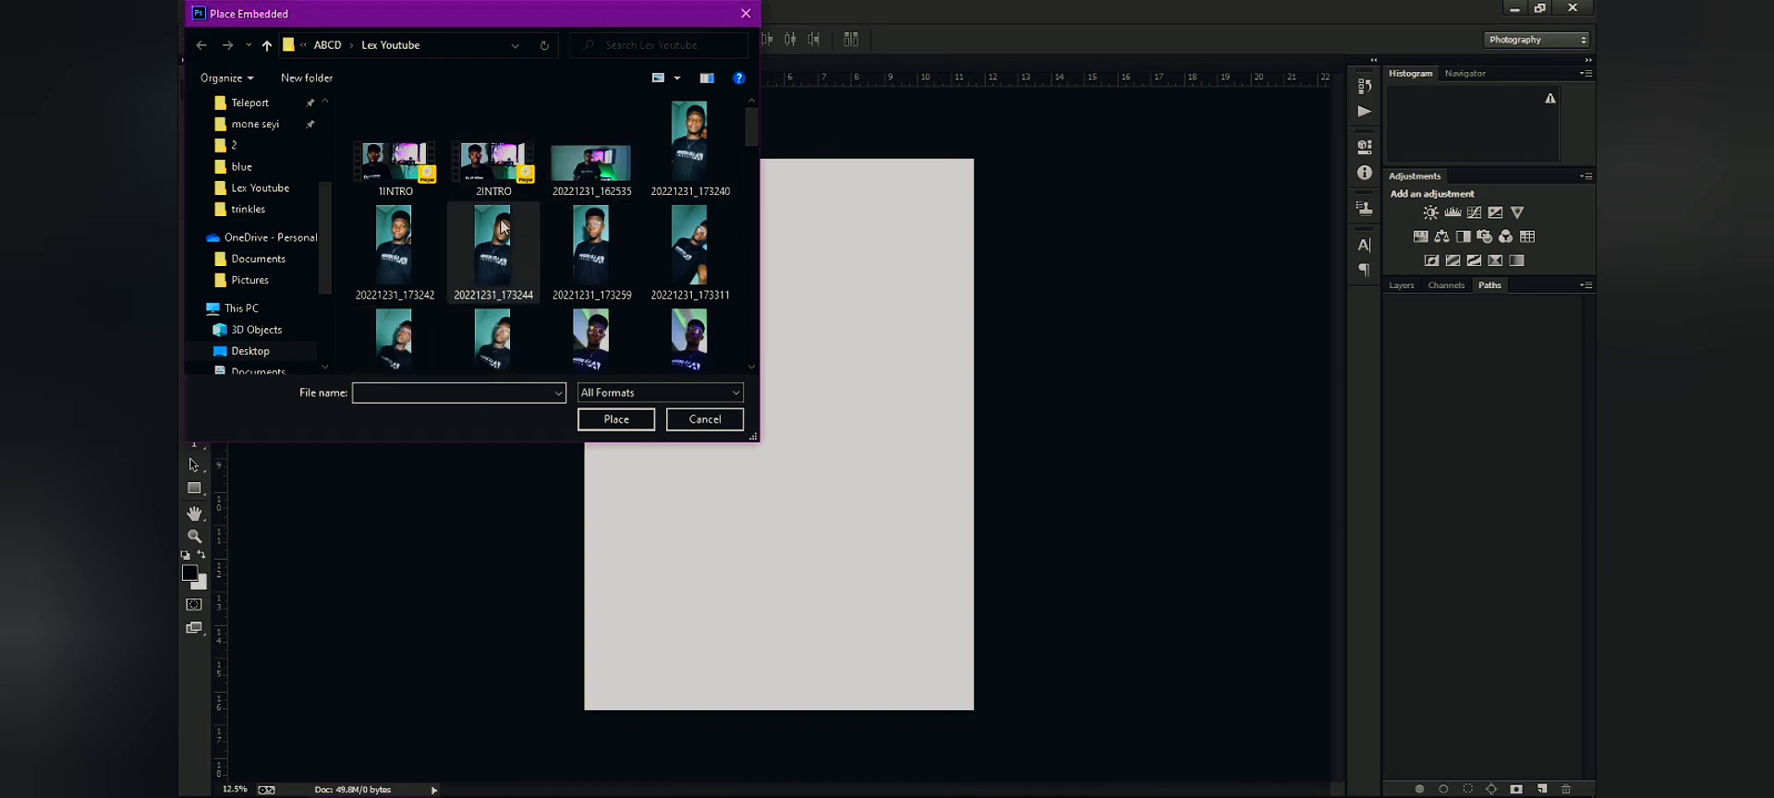
{"action": "left_click", "coordinate": [592, 242]}
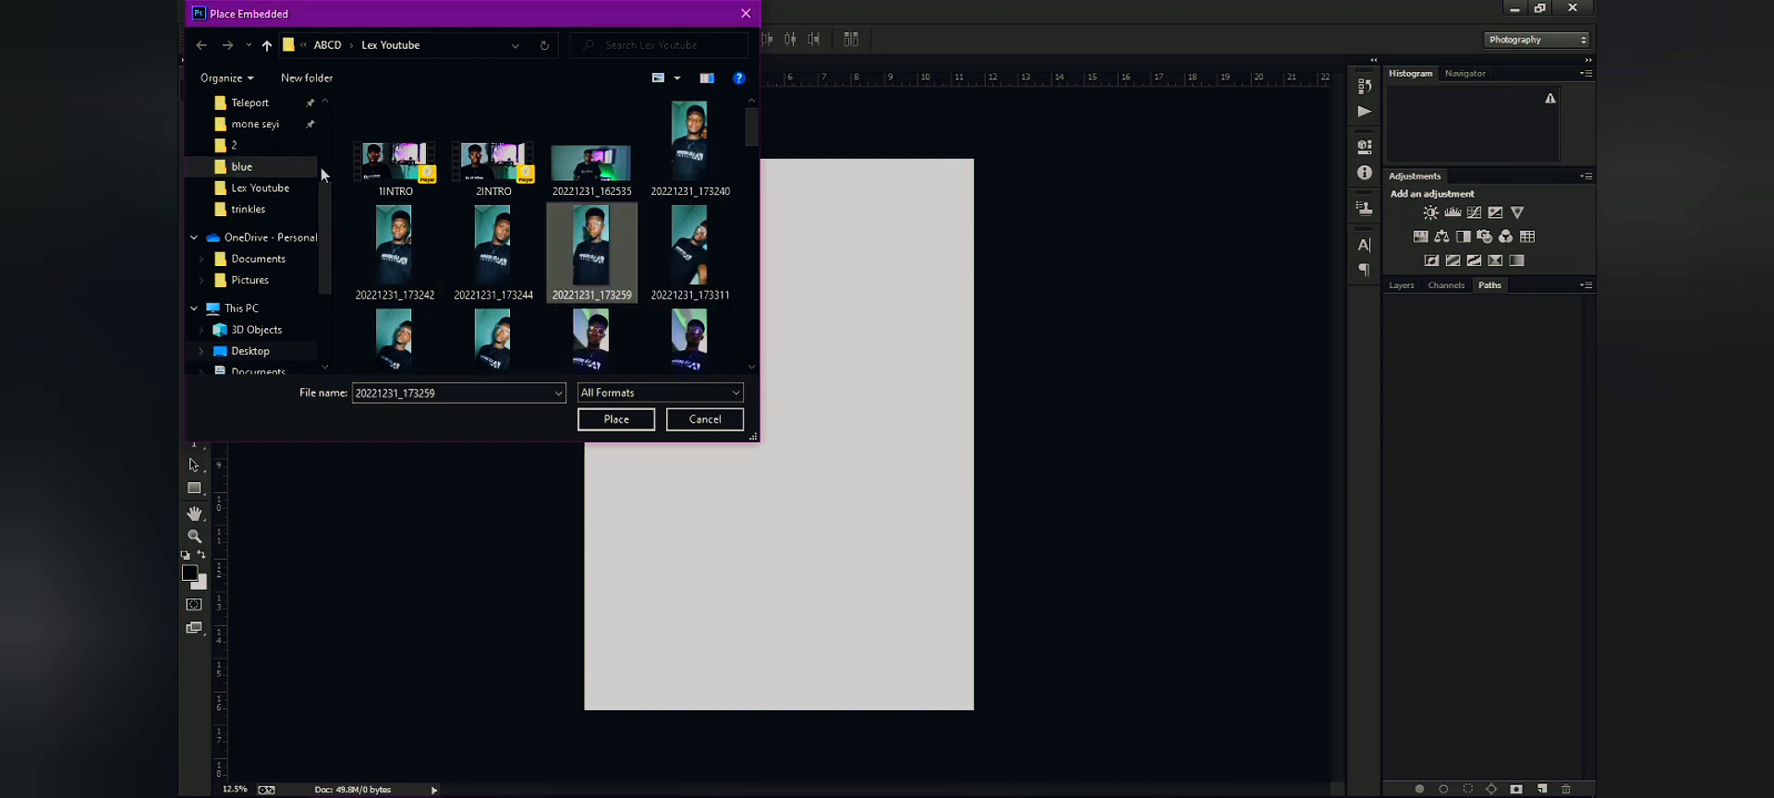
{"action": "scroll", "coordinate": [324, 163], "scroll_direction": "up", "scroll_amount": 3}
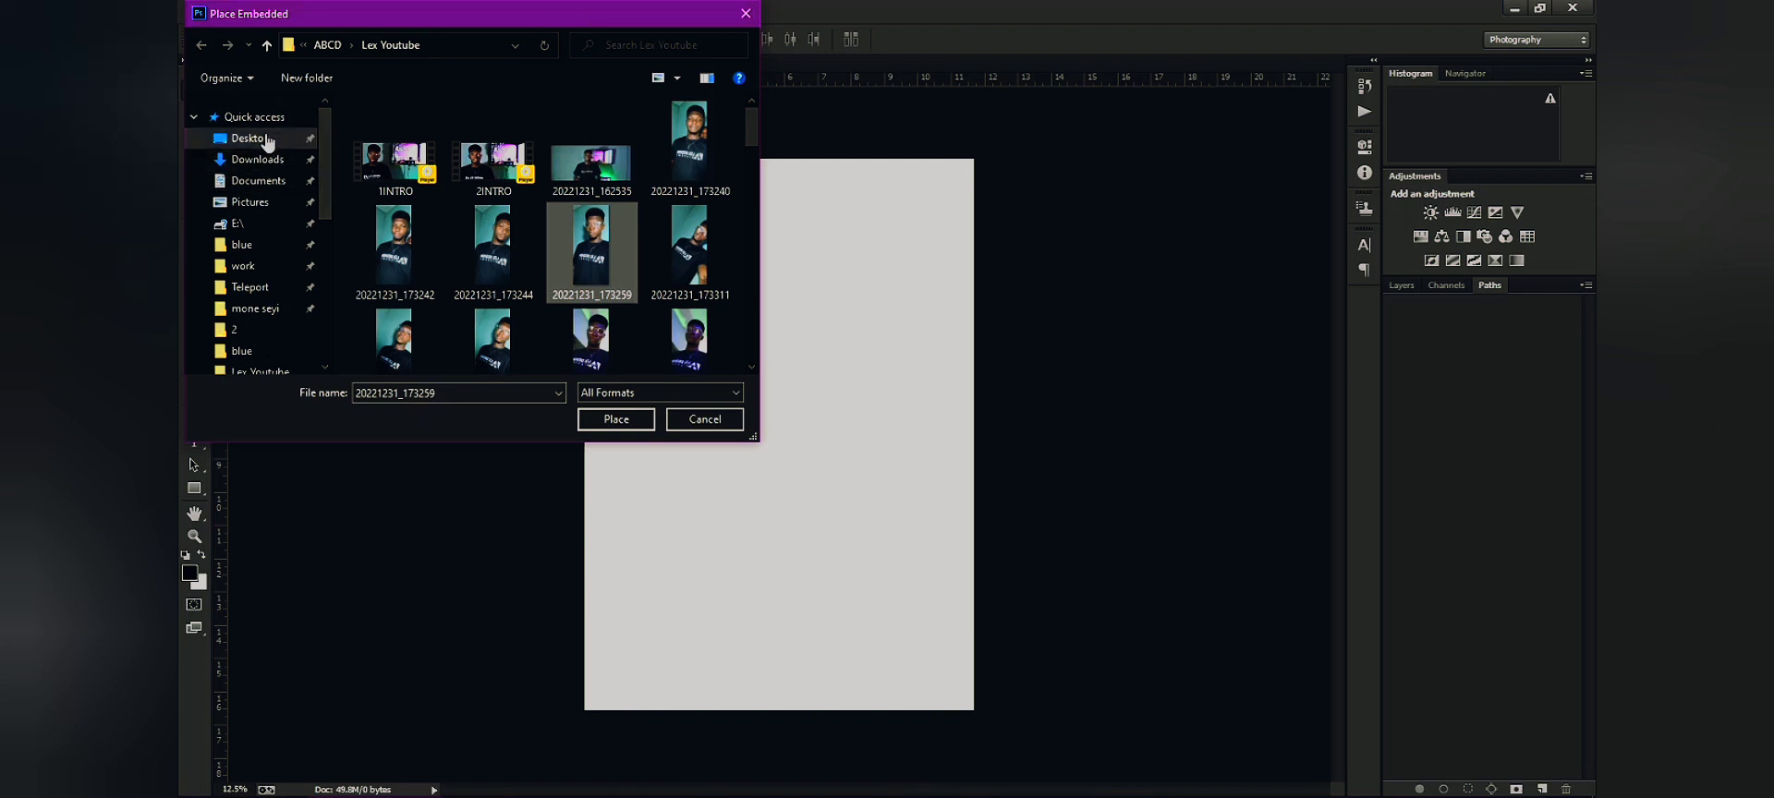
{"action": "left_click", "coordinate": [250, 139]}
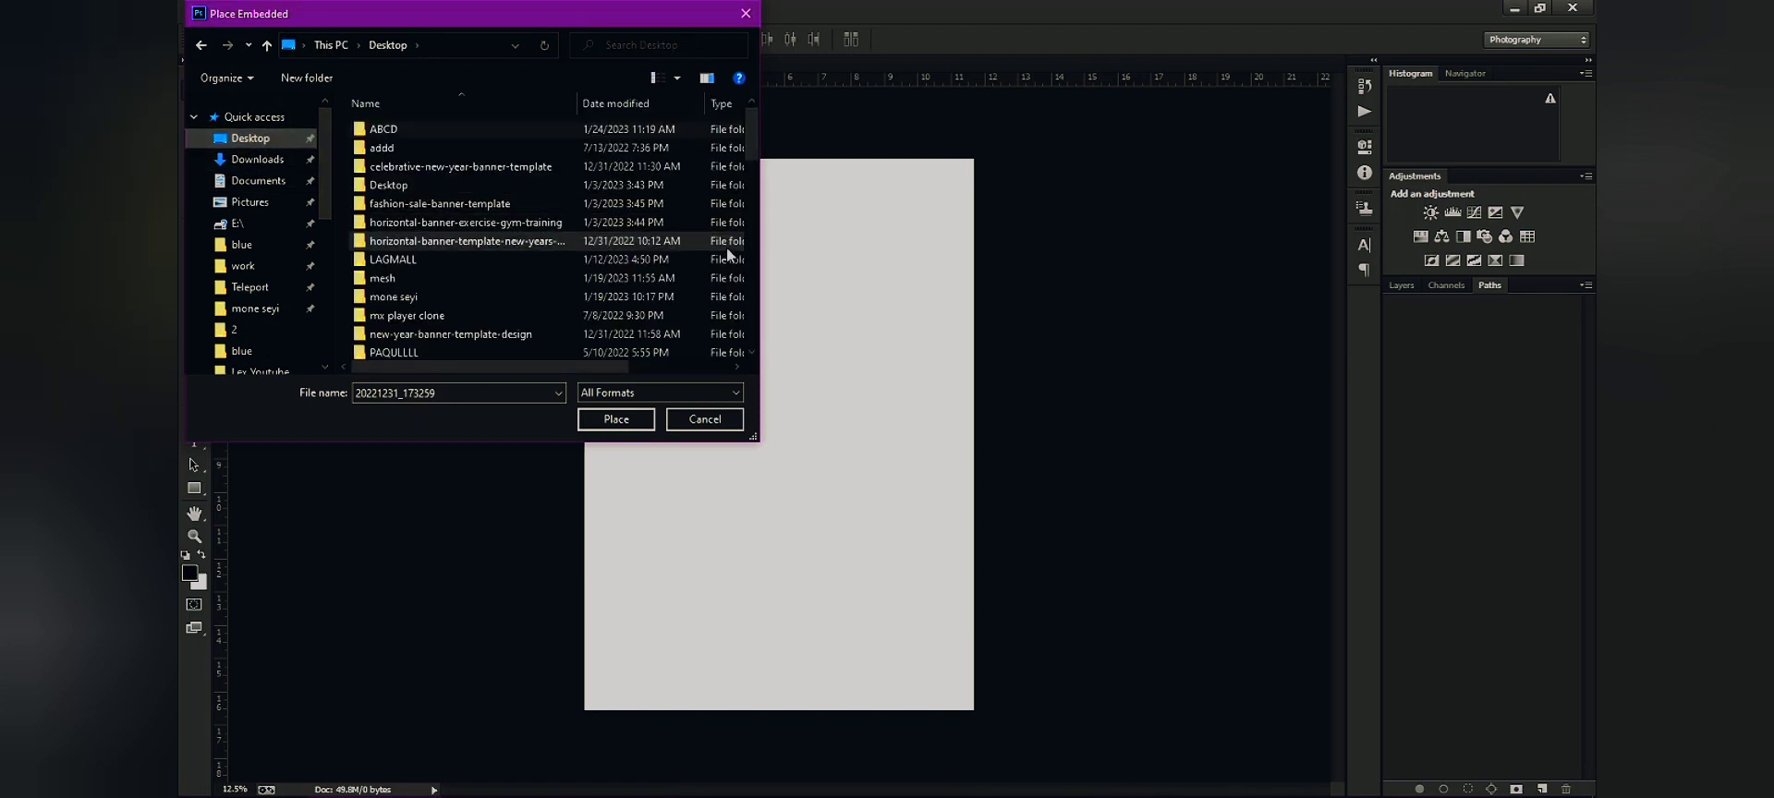
{"action": "scroll", "coordinate": [750, 290], "scroll_direction": "down", "scroll_amount": 12}
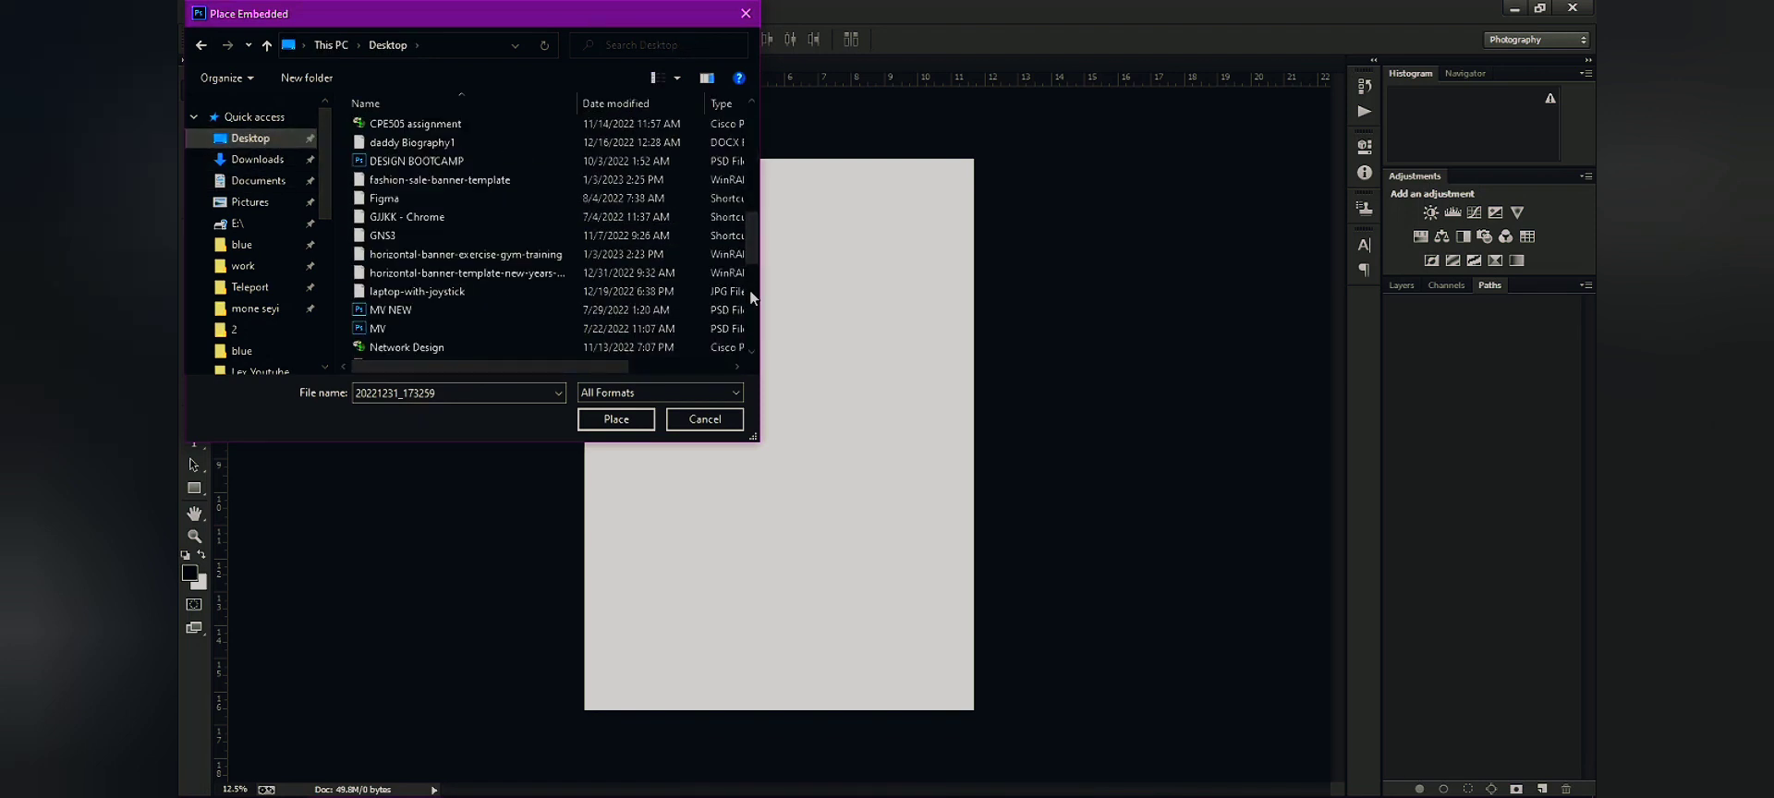
Display the Desktop files as large icons, with the preview pane hidden
{"action": "left_click", "coordinate": [708, 79]}
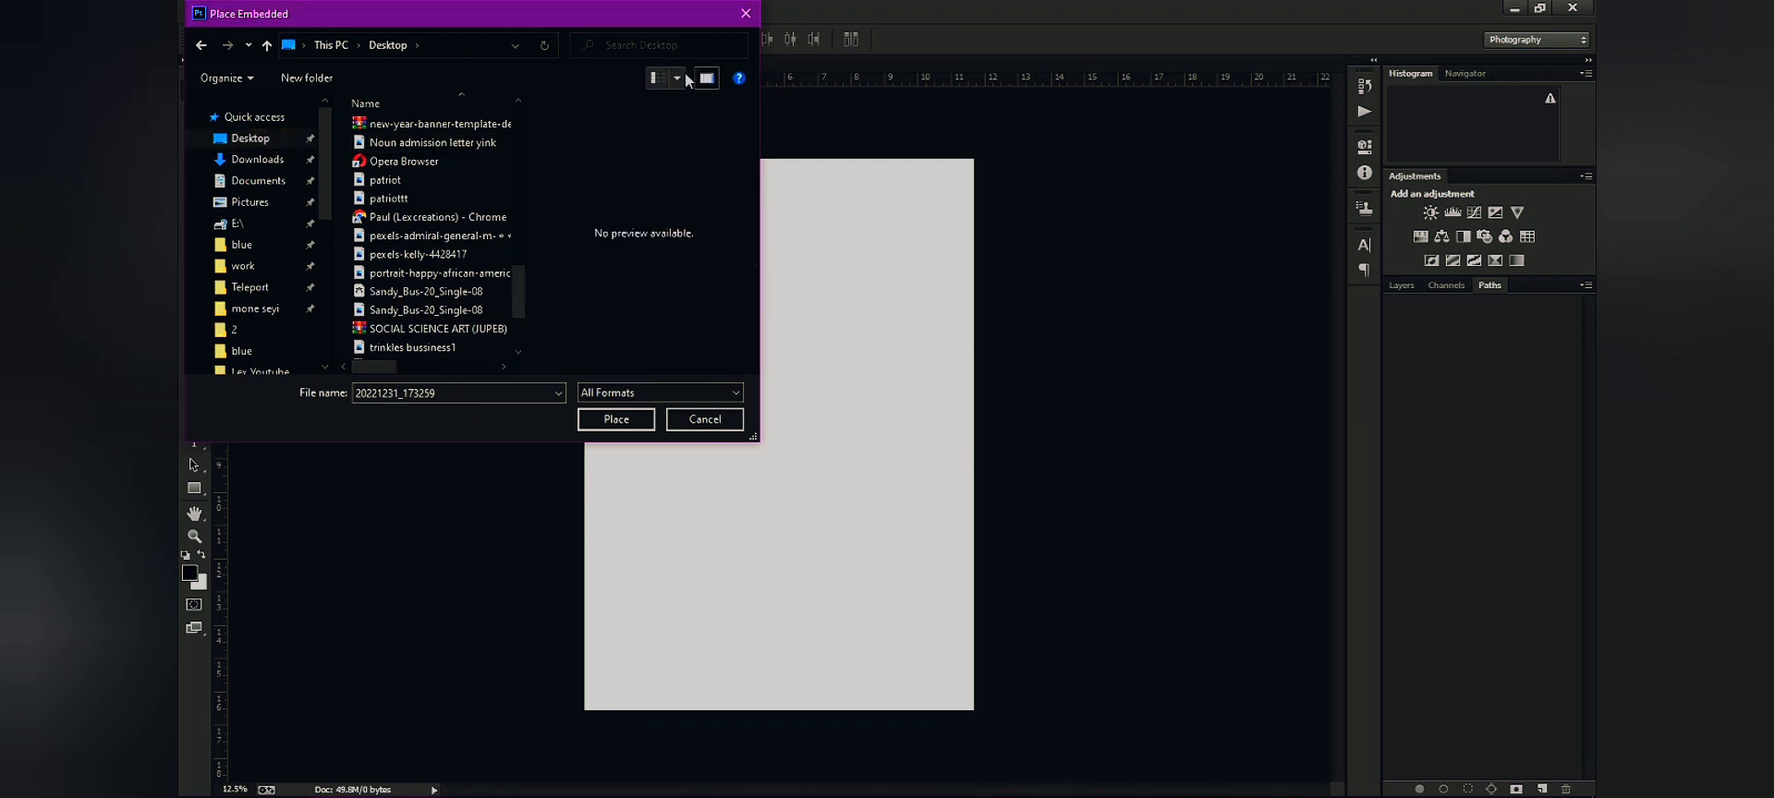
{"action": "left_click", "coordinate": [678, 78]}
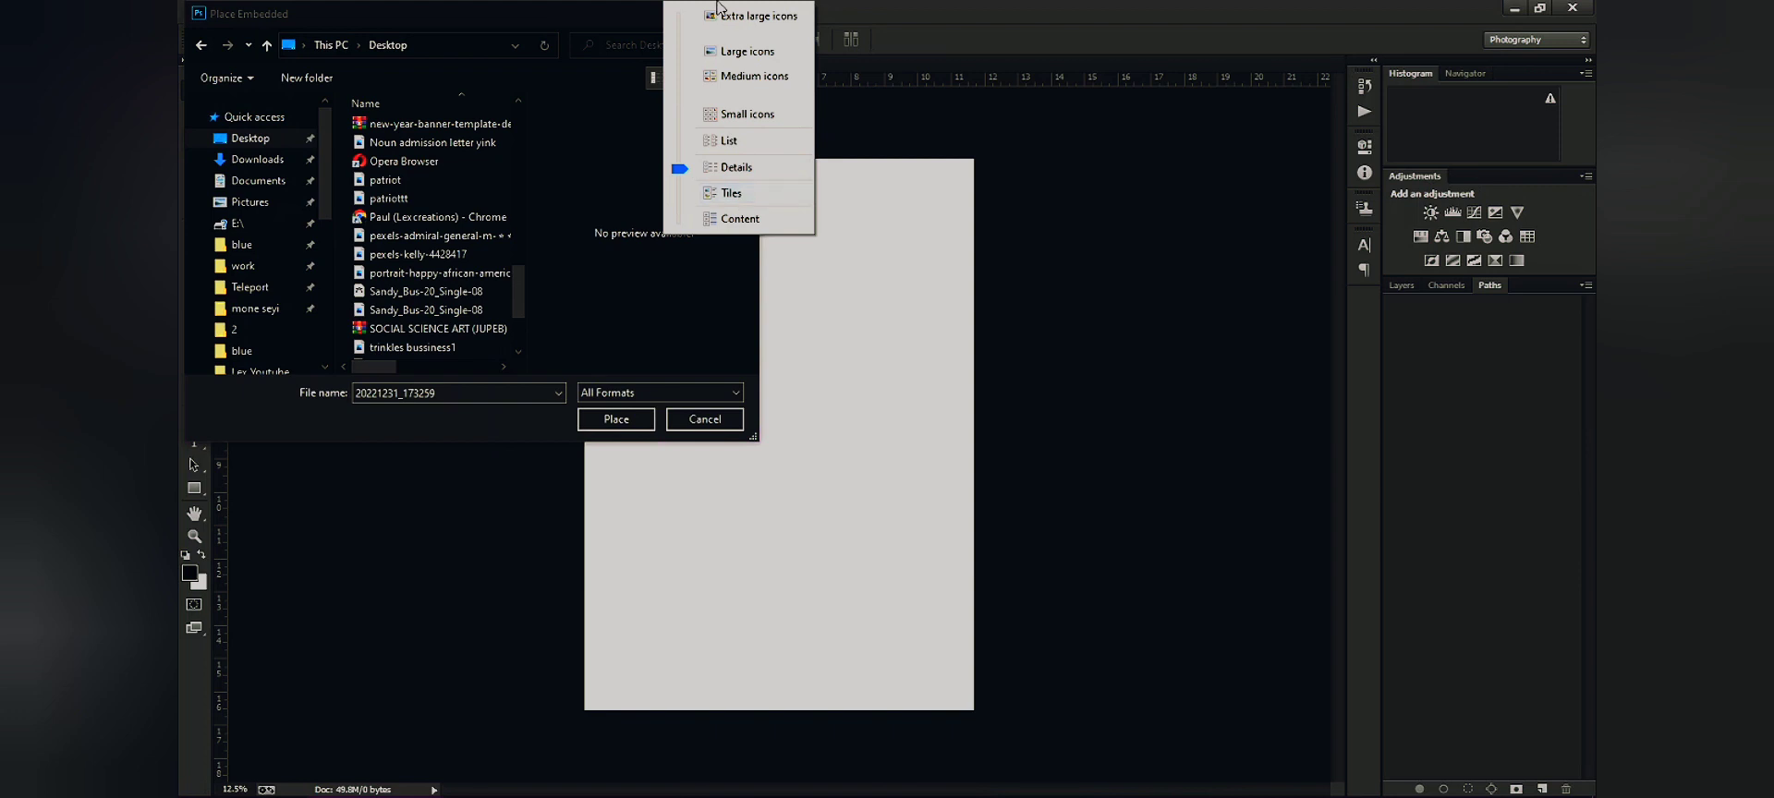
{"action": "left_click", "coordinate": [746, 50]}
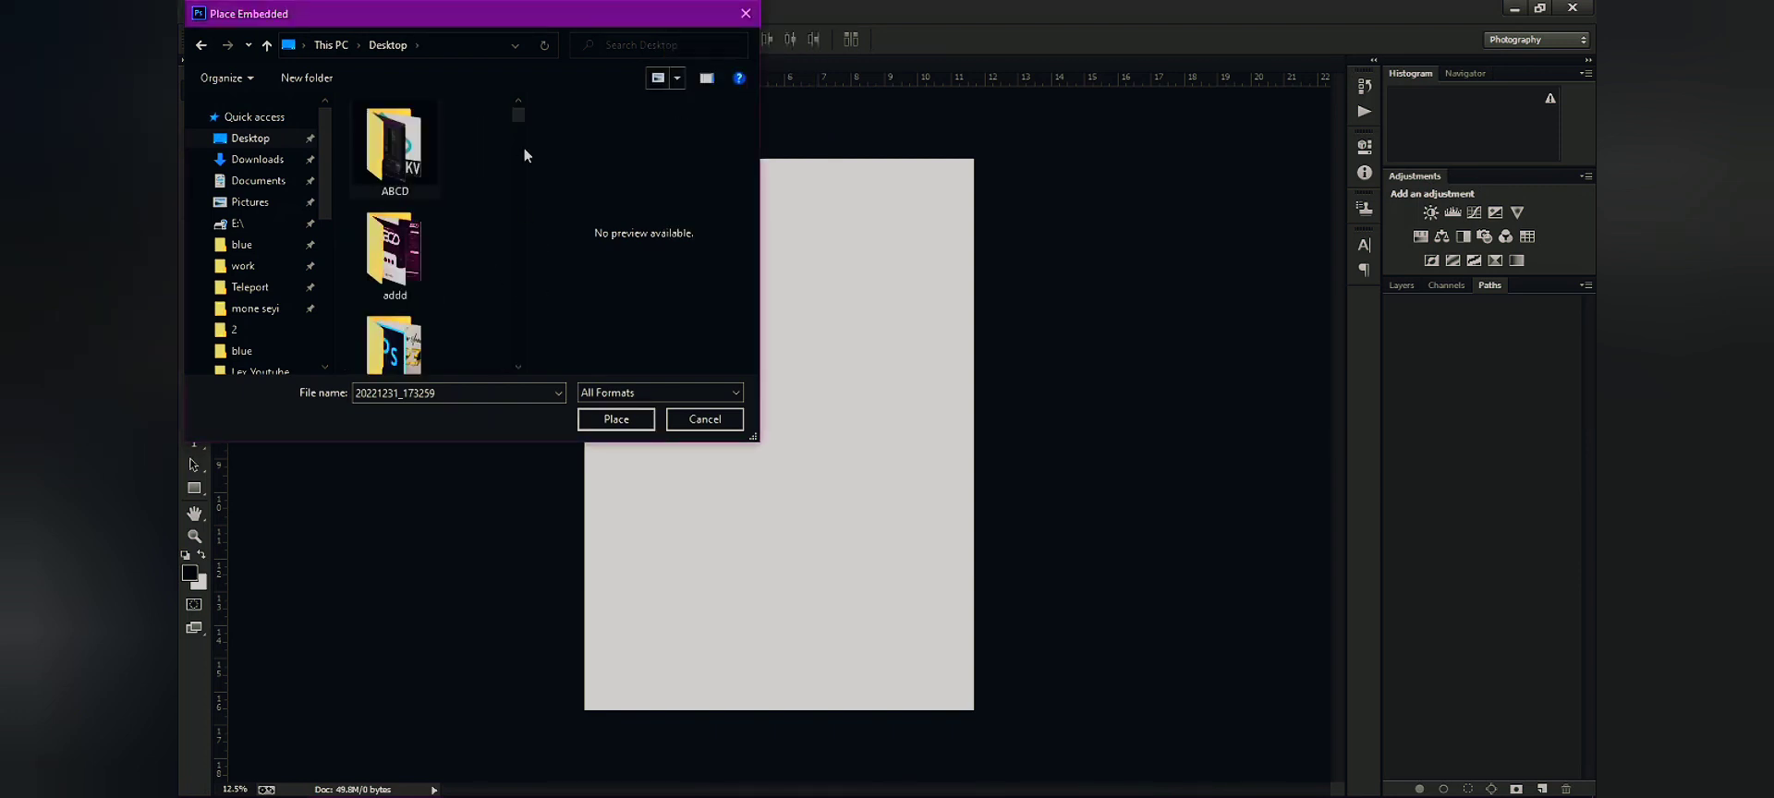
{"action": "left_click", "coordinate": [708, 80]}
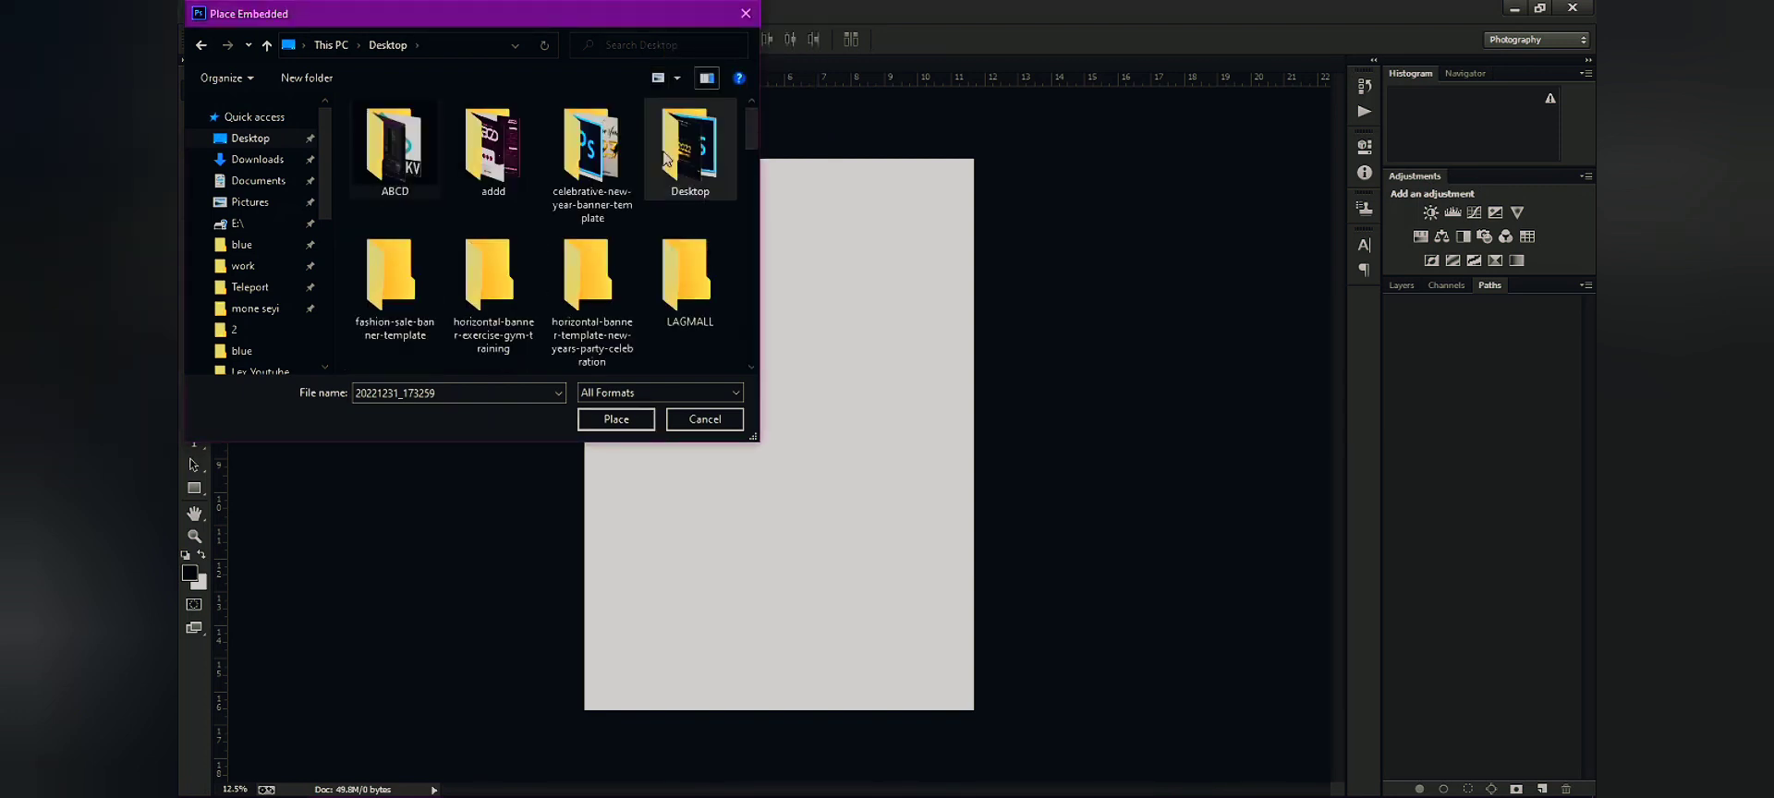
Place the laptop-with-joystick image from the Desktop as an embedded object on the Lex tutorial 1 canvas
{"action": "left_click_drag", "start_coordinate": [751, 135], "coordinate": [761, 280]}
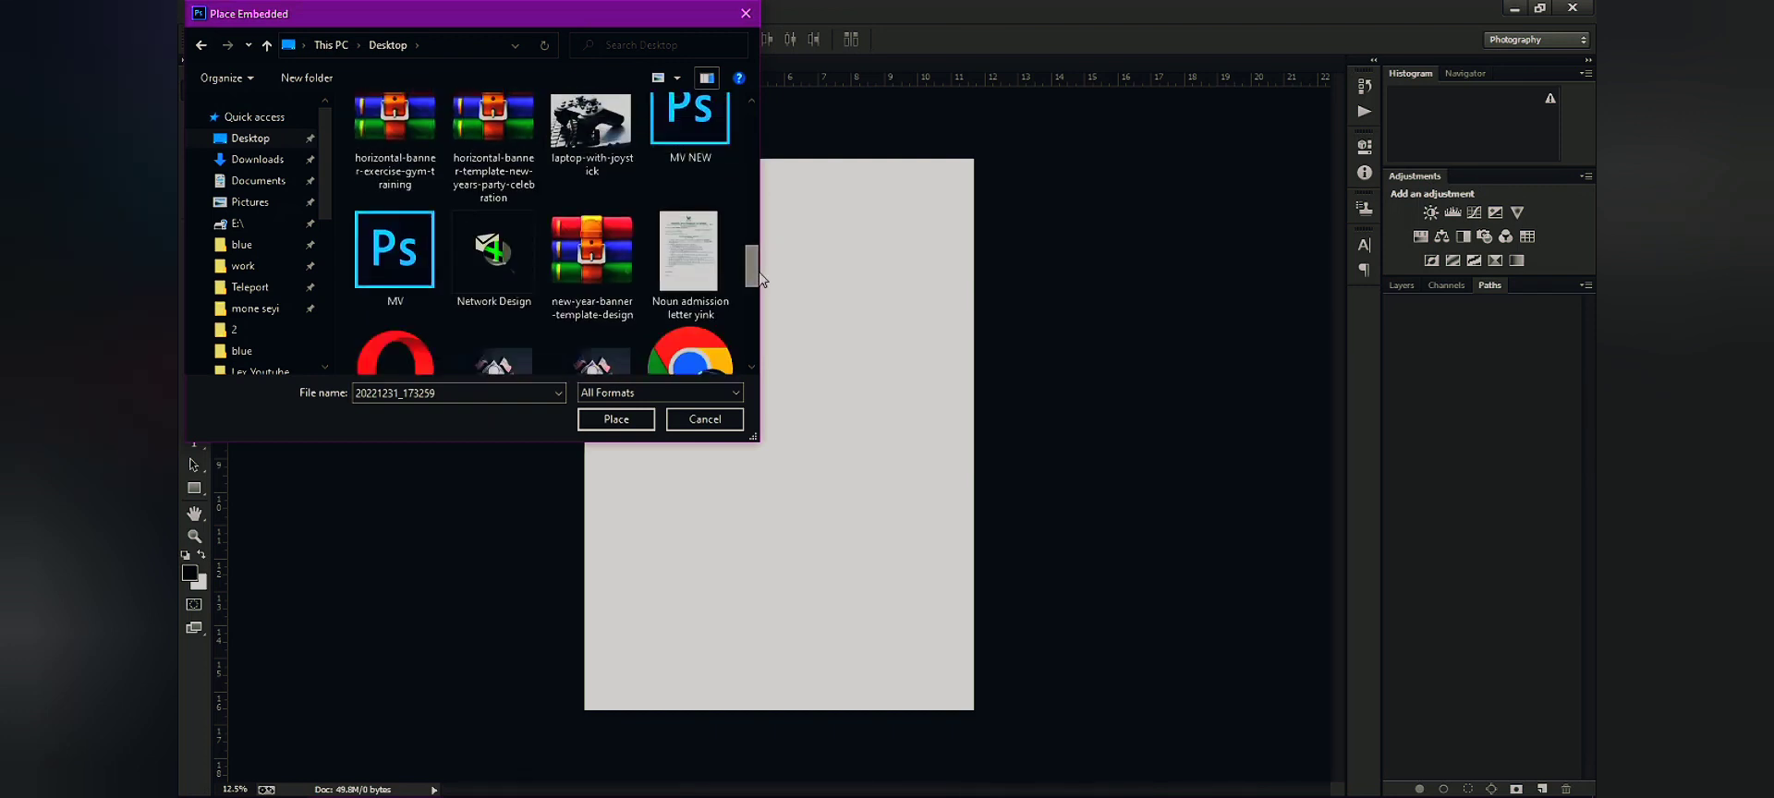
{"action": "left_click", "coordinate": [592, 138]}
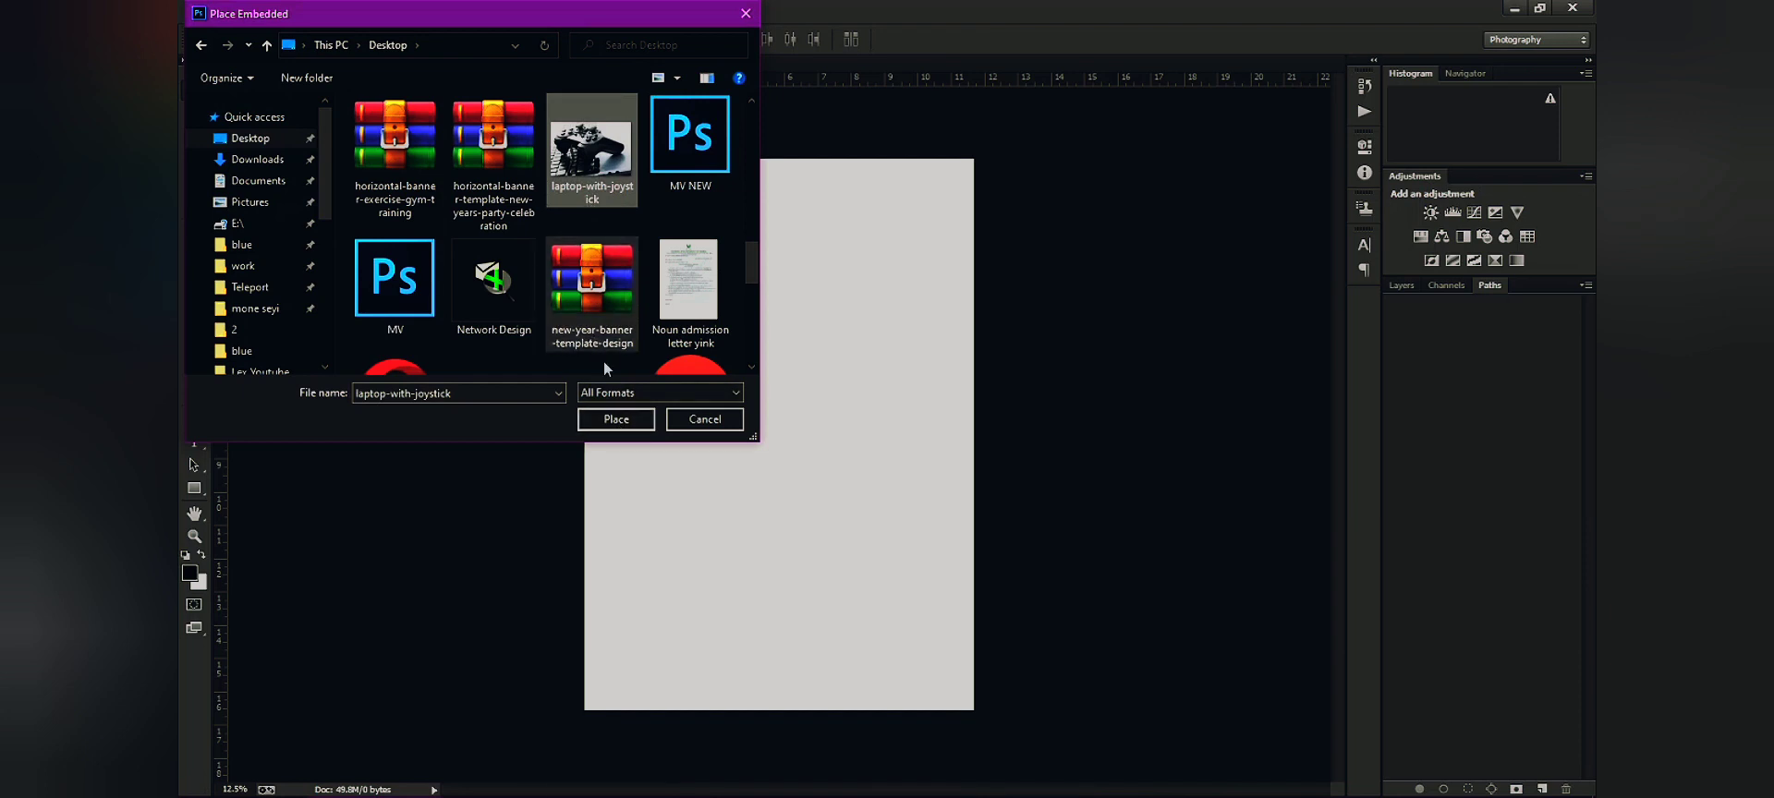
{"action": "left_click", "coordinate": [616, 419]}
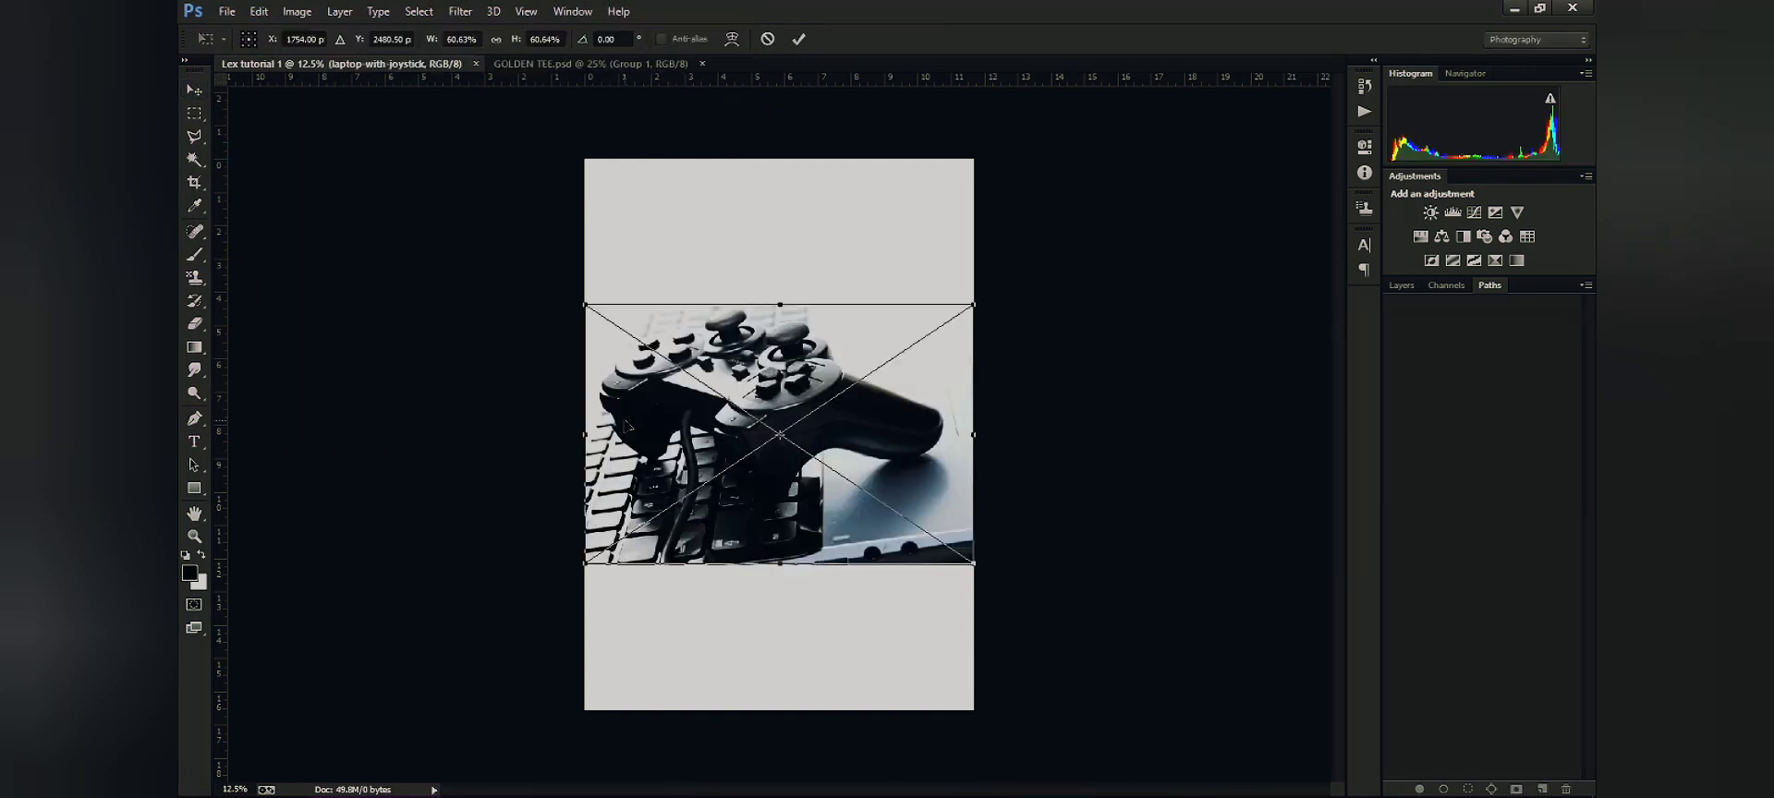
Commit the placed laptop-with-joystick image and shrink and move the Photoshop window so the Desktop image file is reachable
{"action": "key", "text": "Return"}
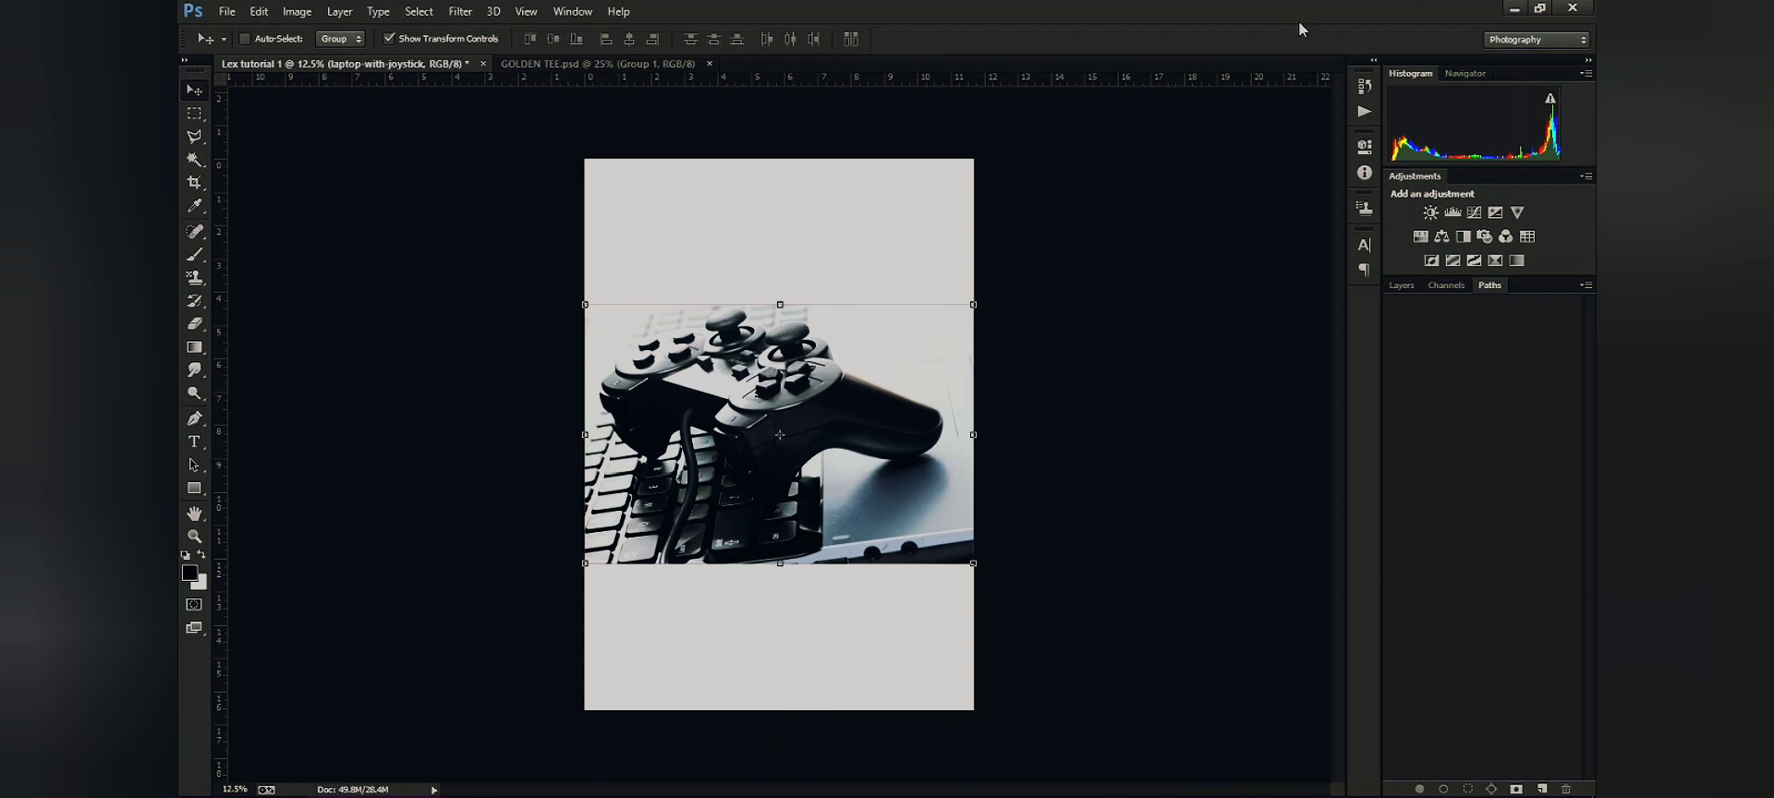
{"action": "left_click", "coordinate": [1539, 7]}
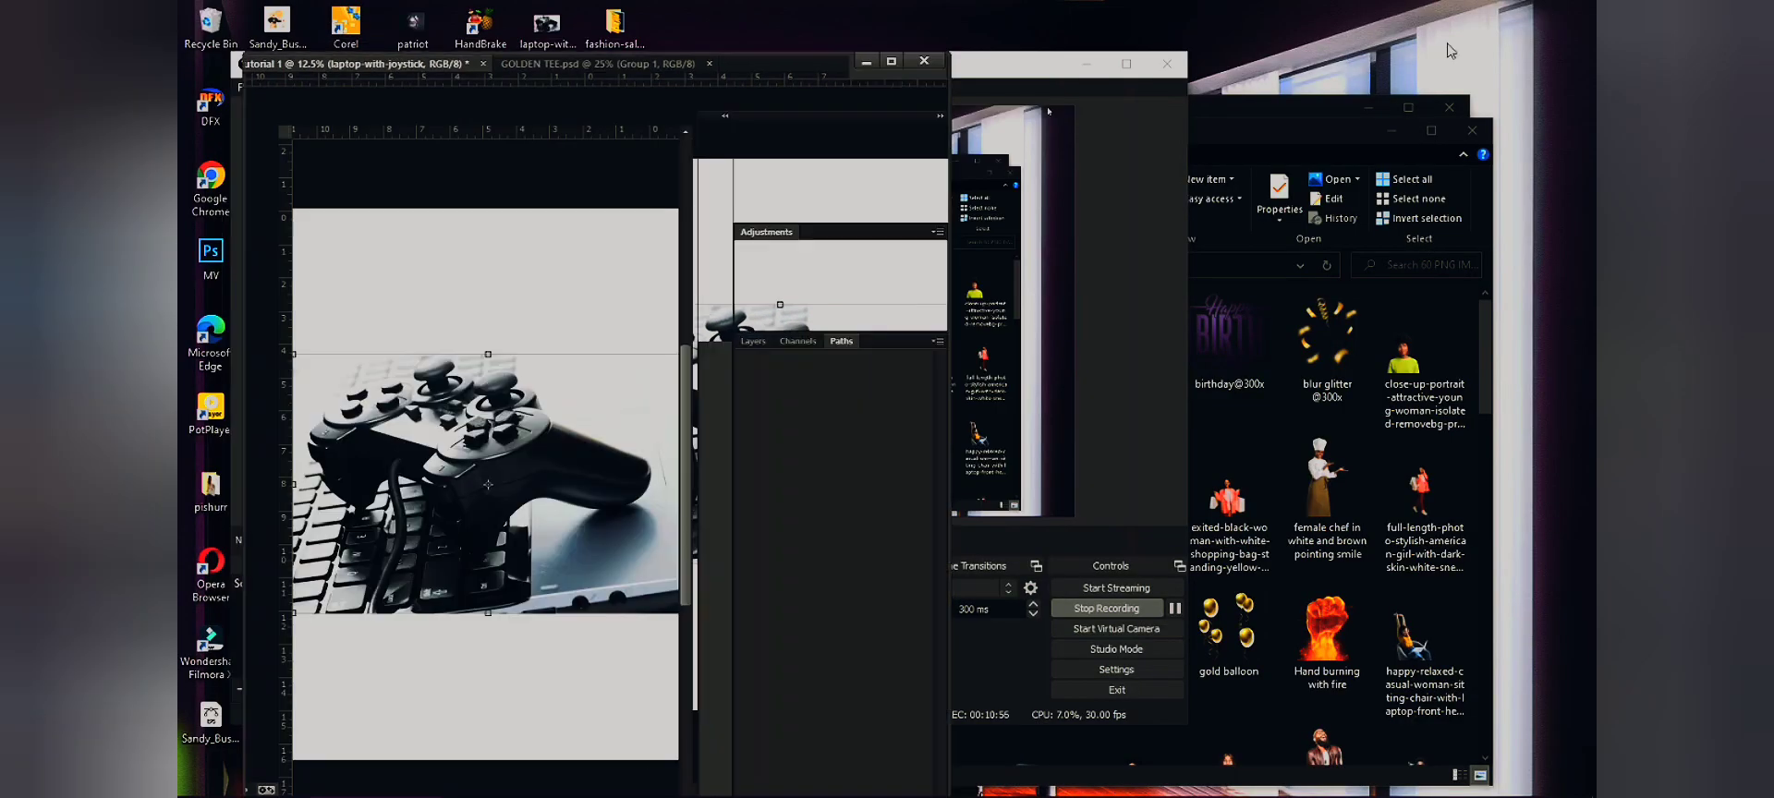
{"action": "left_click_drag", "start_coordinate": [767, 59], "coordinate": [988, 48]}
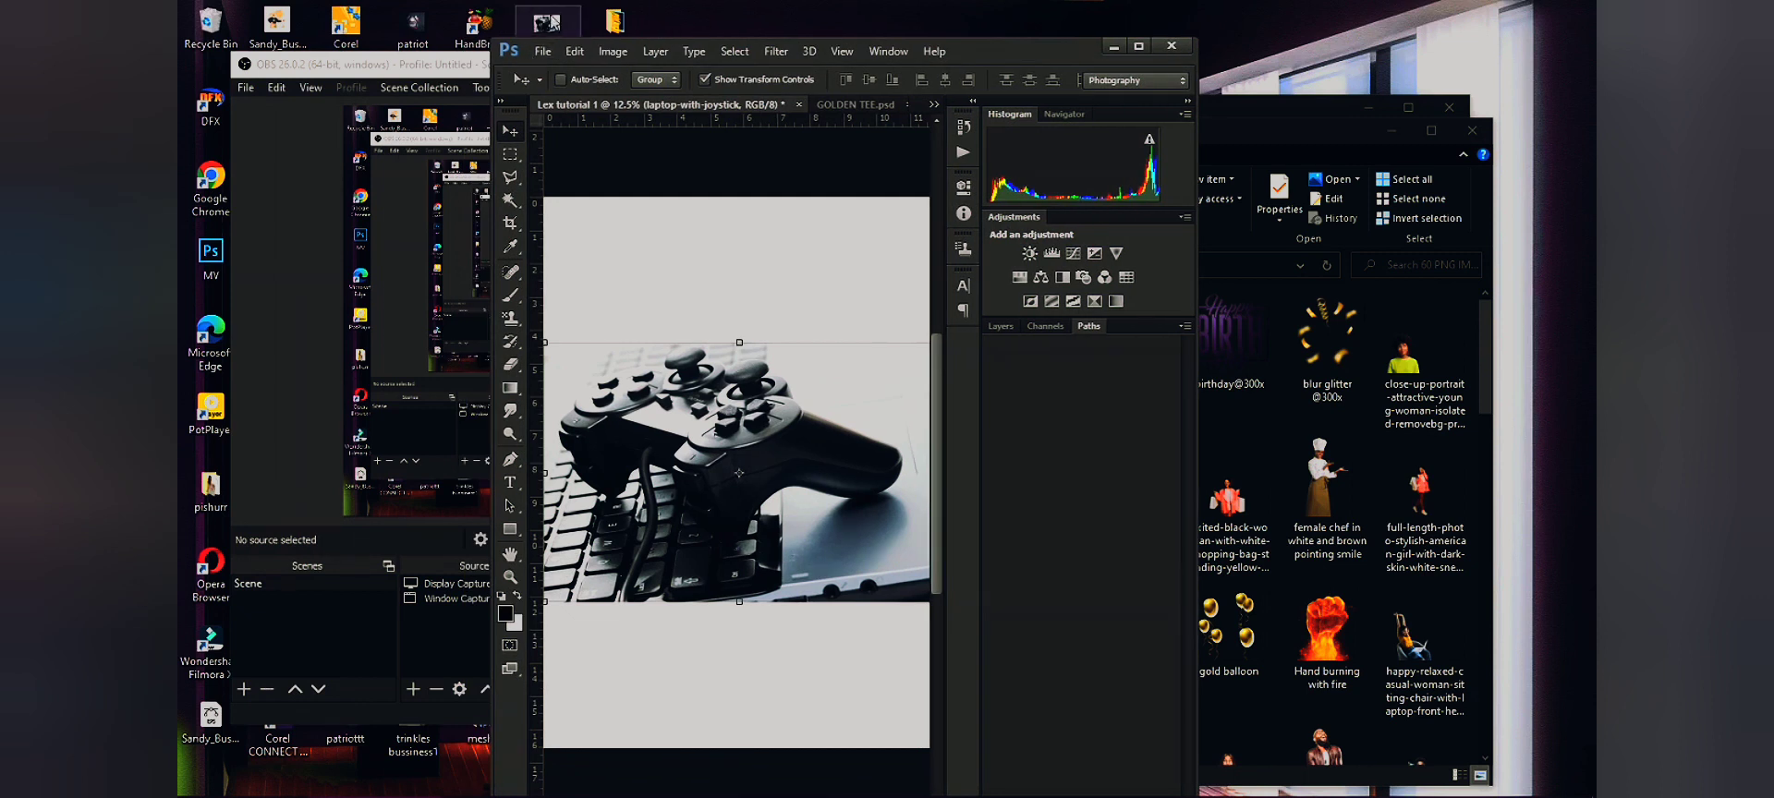
Place a second copy of the laptop-with-joystick image straight from the Desktop, commit it, and maximize the Photoshop window
{"action": "left_click", "coordinate": [547, 22]}
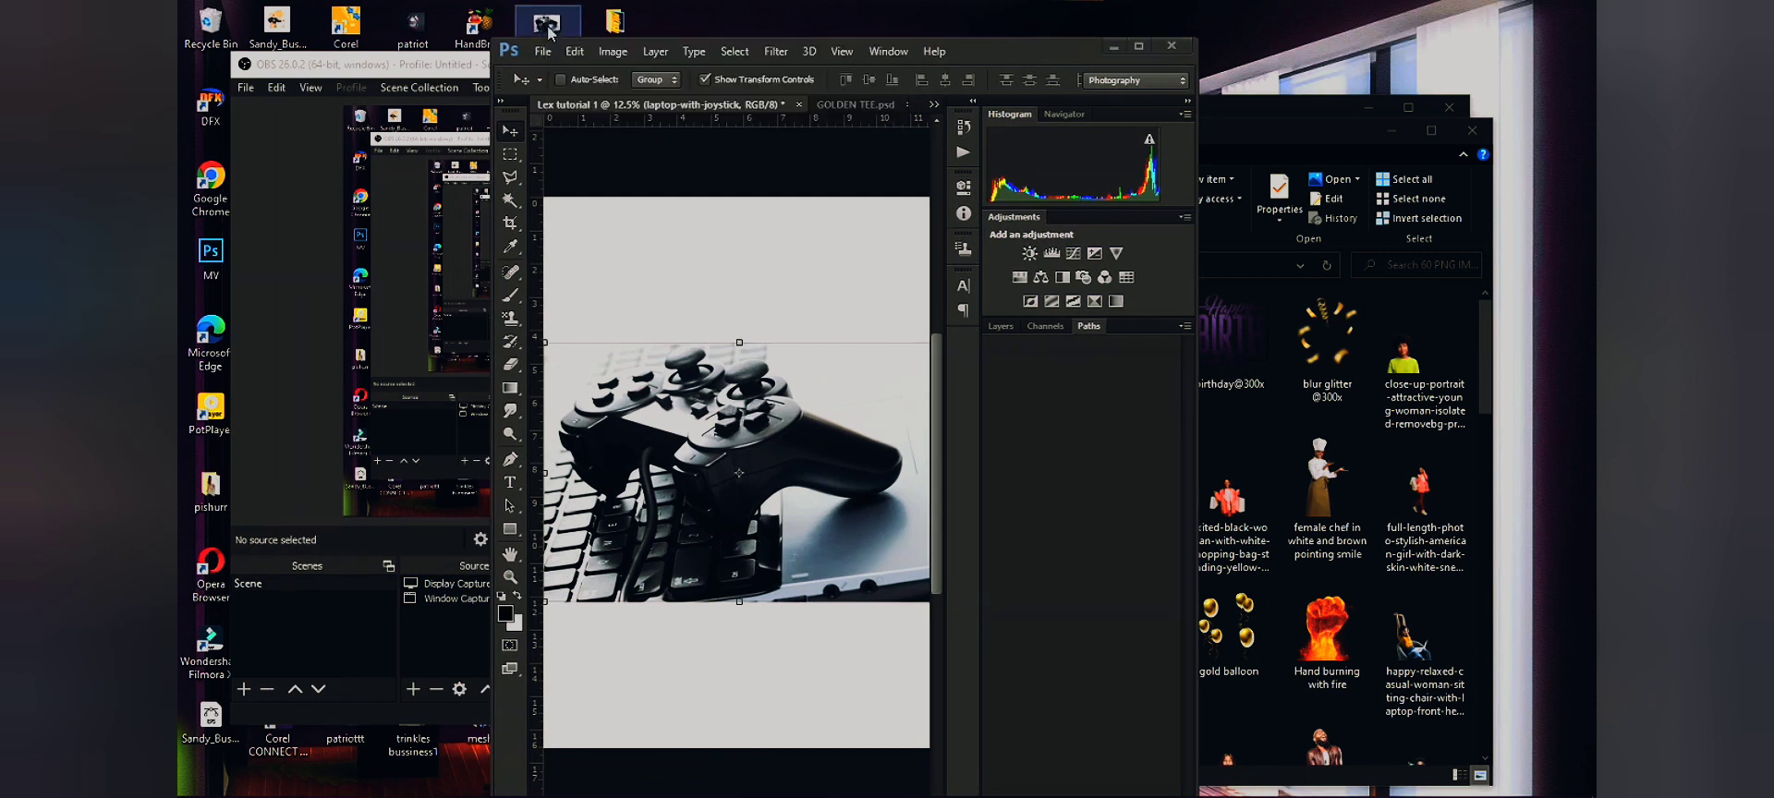
{"action": "left_click", "coordinate": [651, 346]}
{"action": "left_click", "coordinate": [652, 340]}
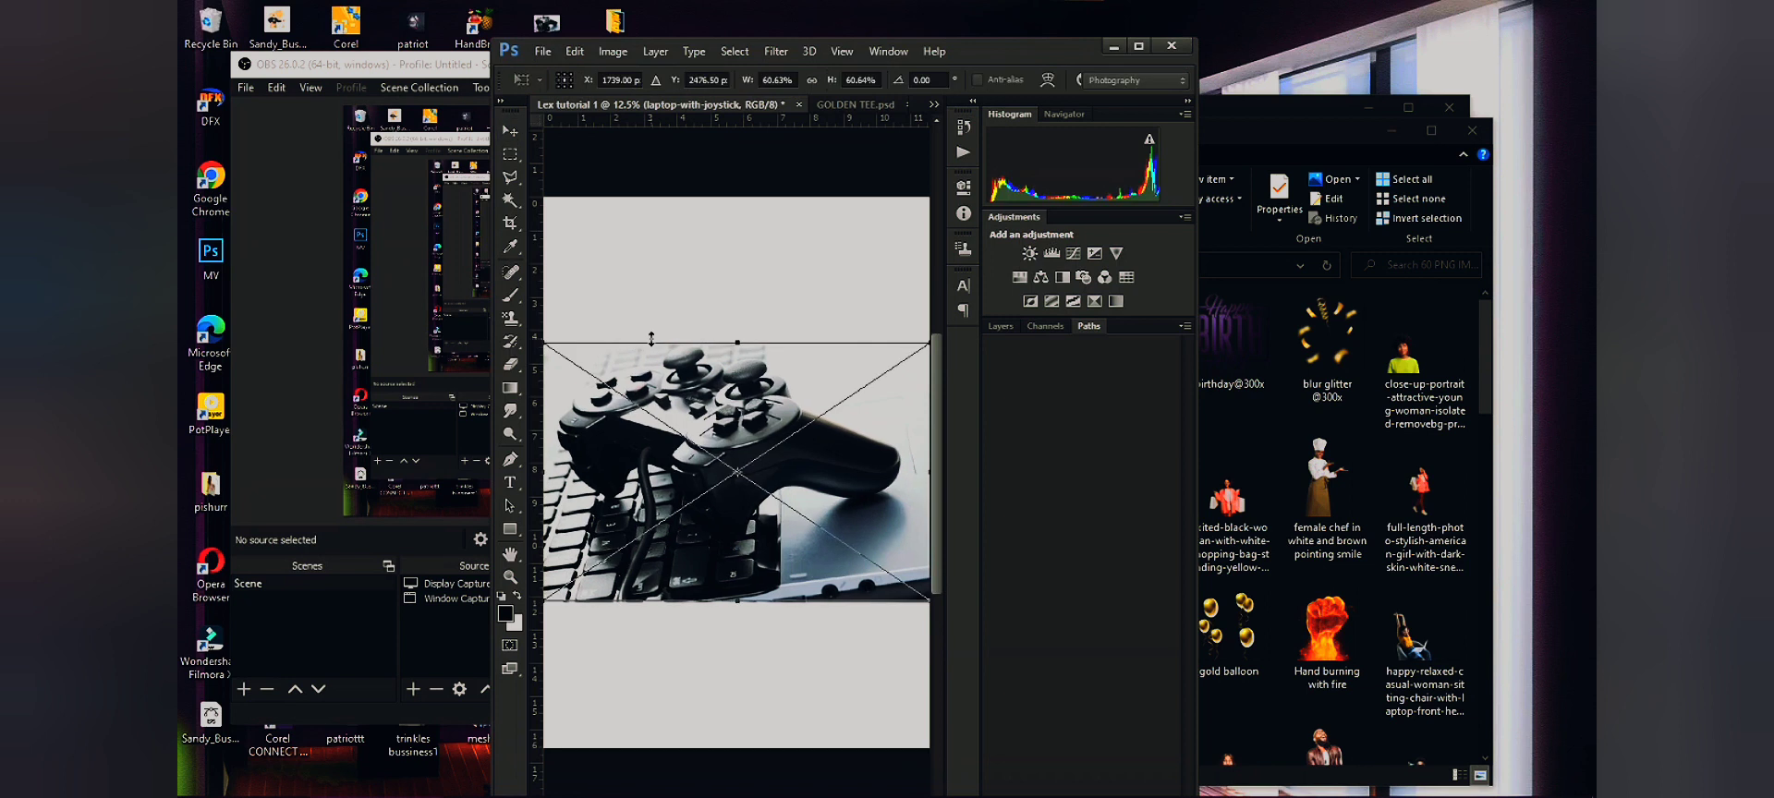
{"action": "key", "text": "Return"}
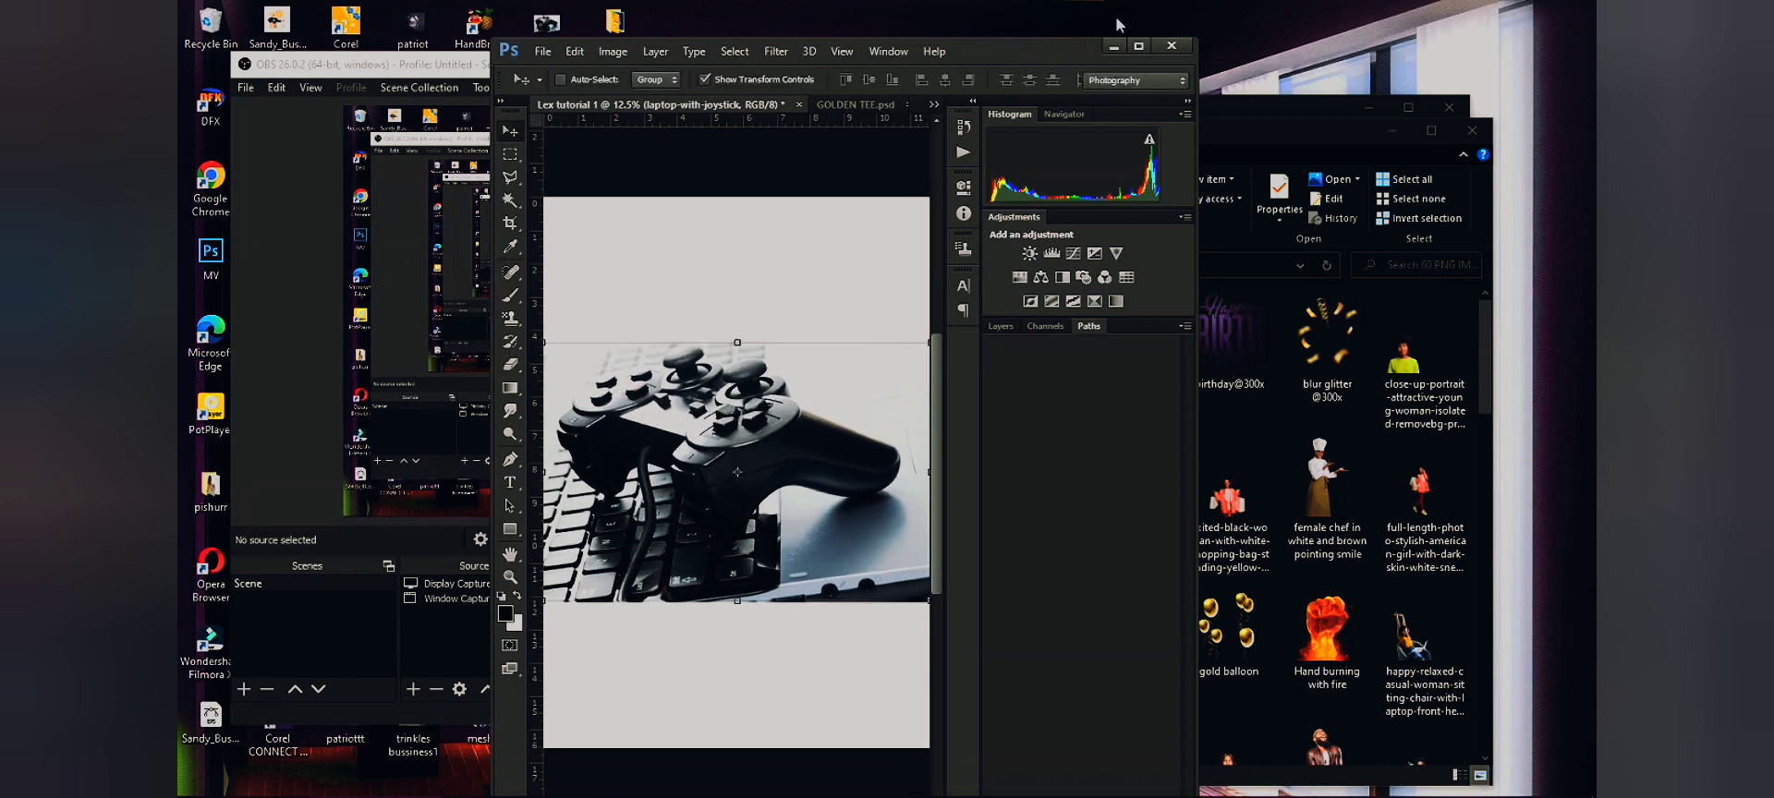
{"action": "left_click", "coordinate": [1127, 46]}
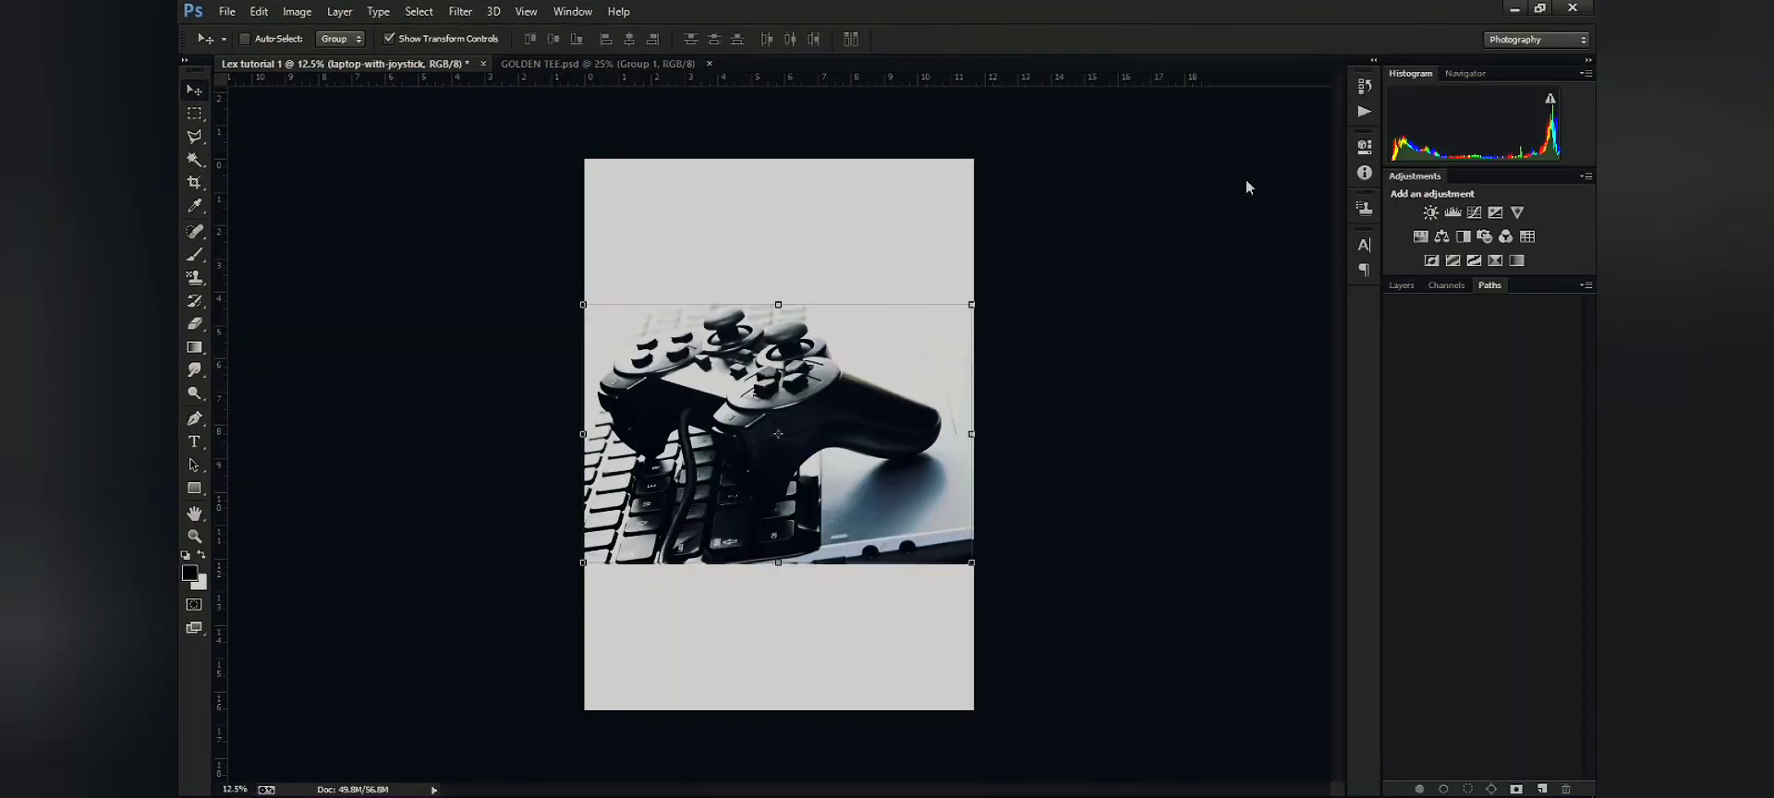
Show the layers of Lex tutorial 1 and review the file import, export and automation commands
{"action": "left_click", "coordinate": [1402, 286]}
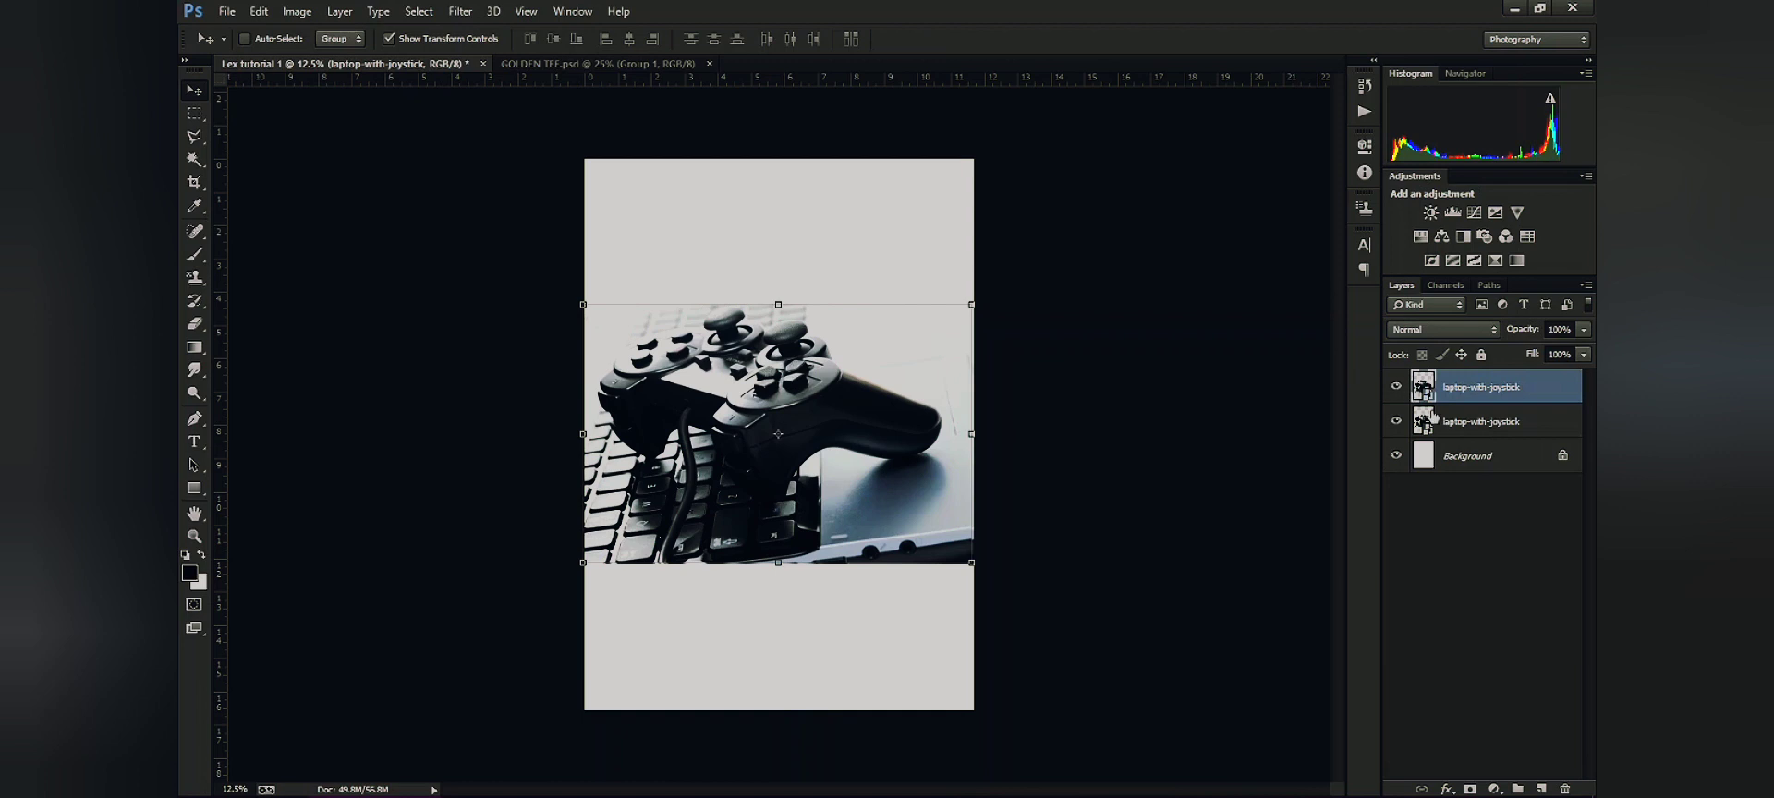
{"action": "left_click", "coordinate": [230, 14]}
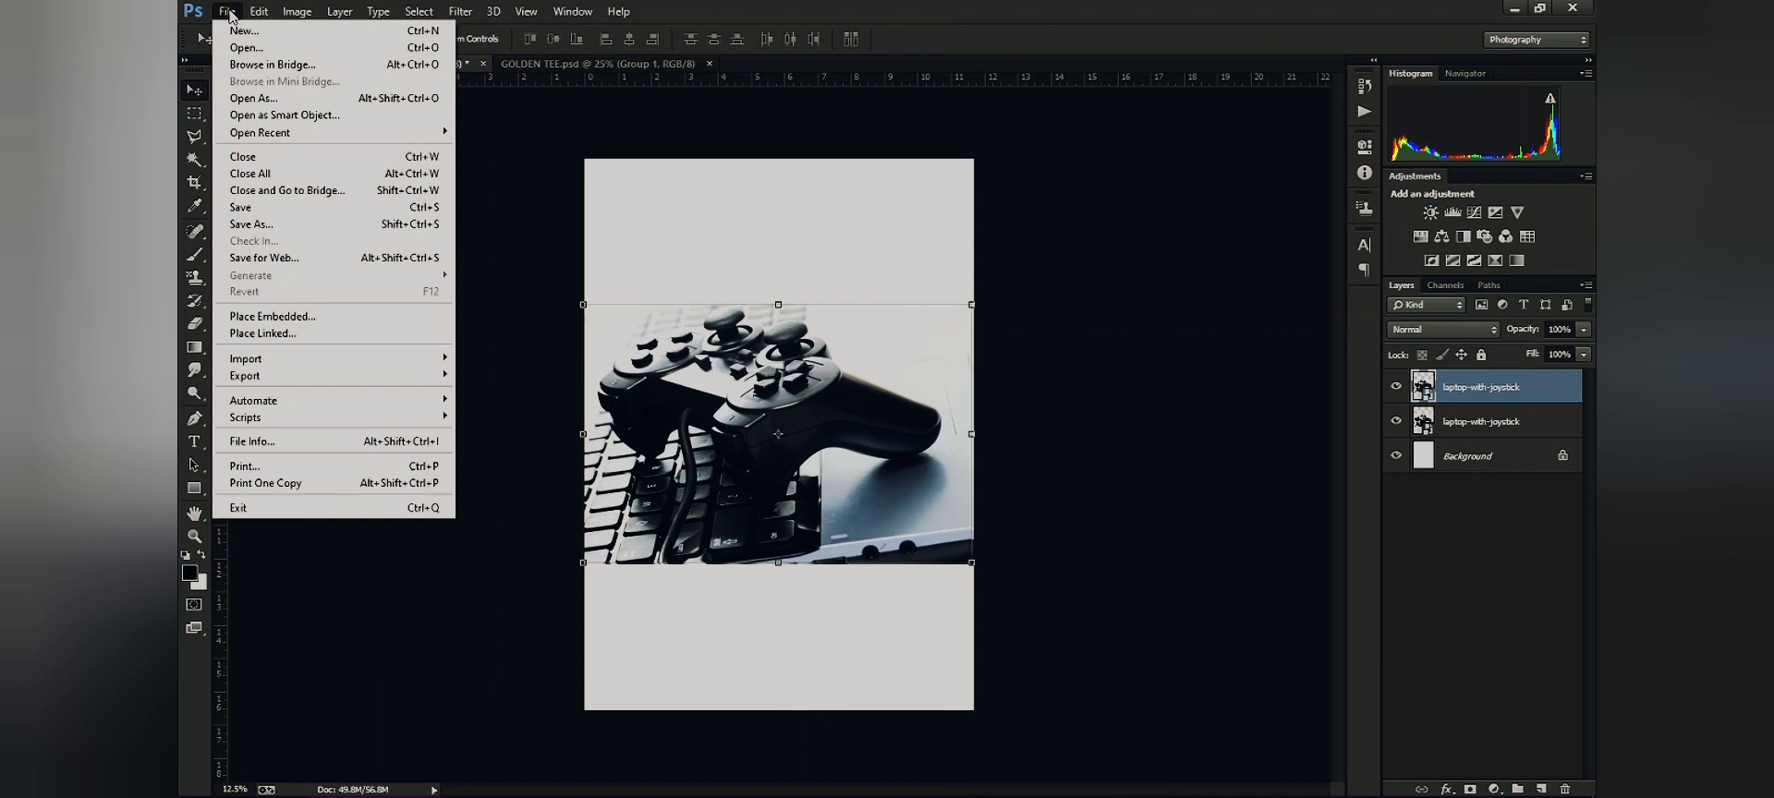
{"action": "left_click", "coordinate": [202, 13]}
{"action": "left_click", "coordinate": [223, 13]}
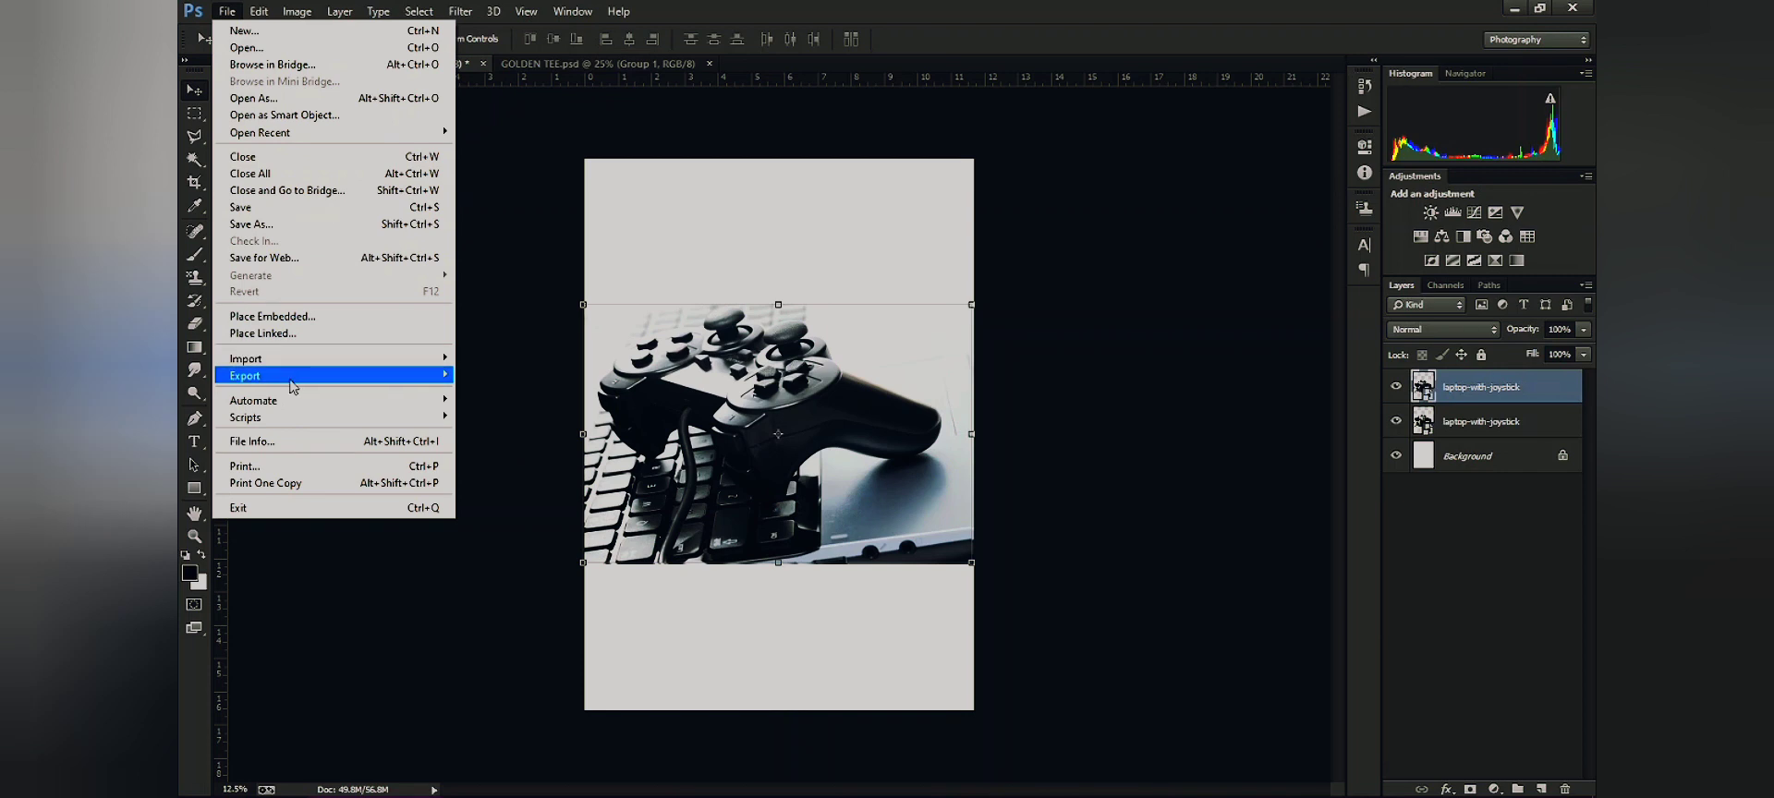
{"action": "mouse_move", "coordinate": [300, 362]}
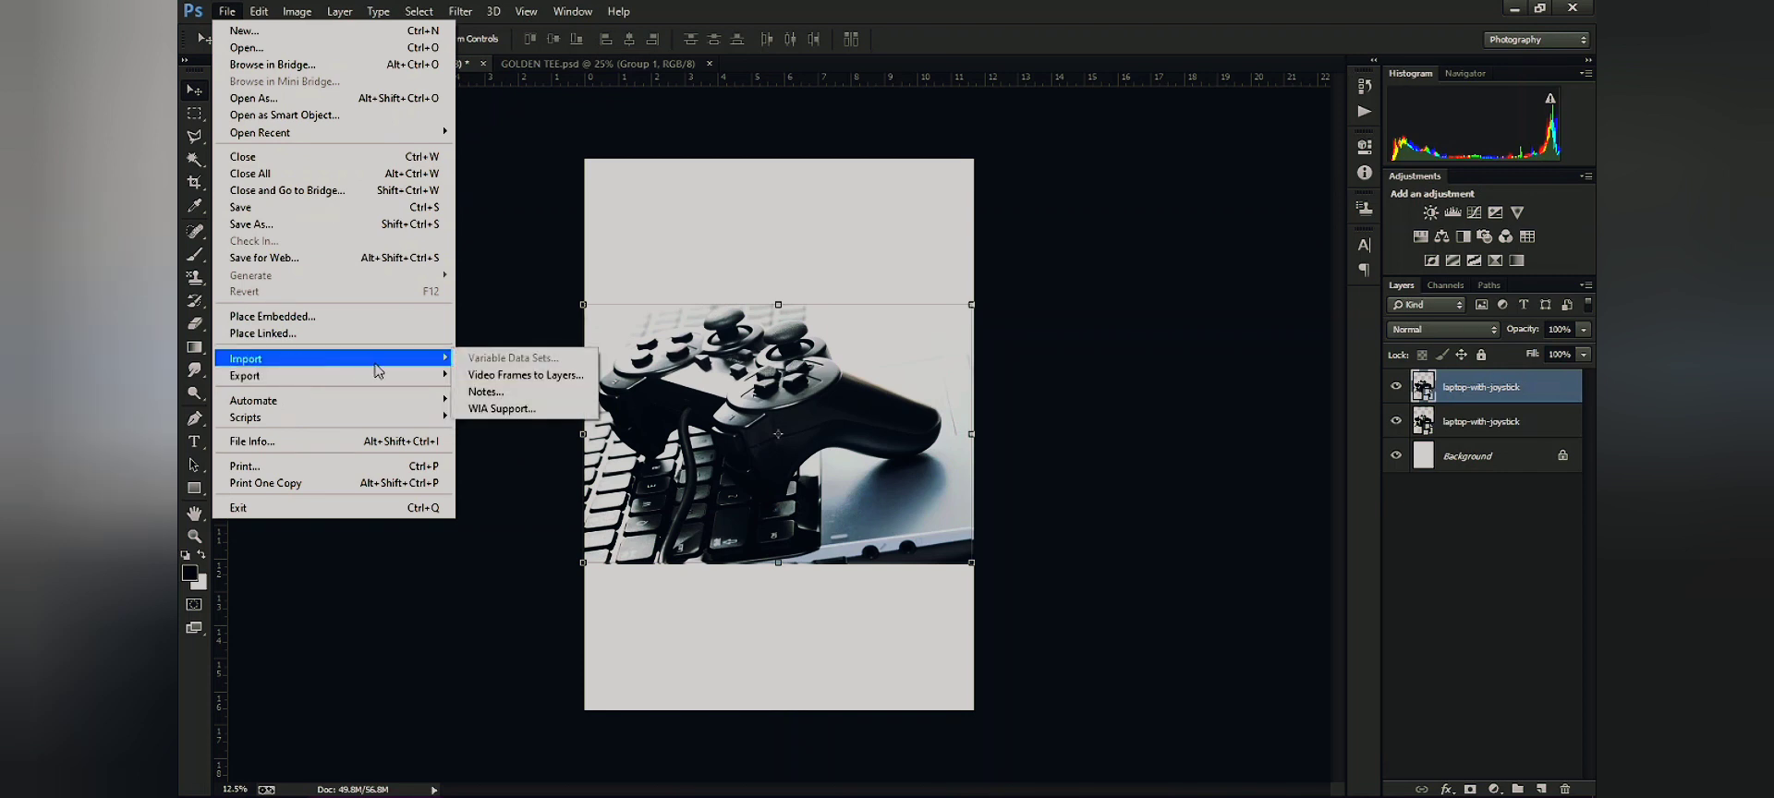
{"action": "mouse_move", "coordinate": [399, 381]}
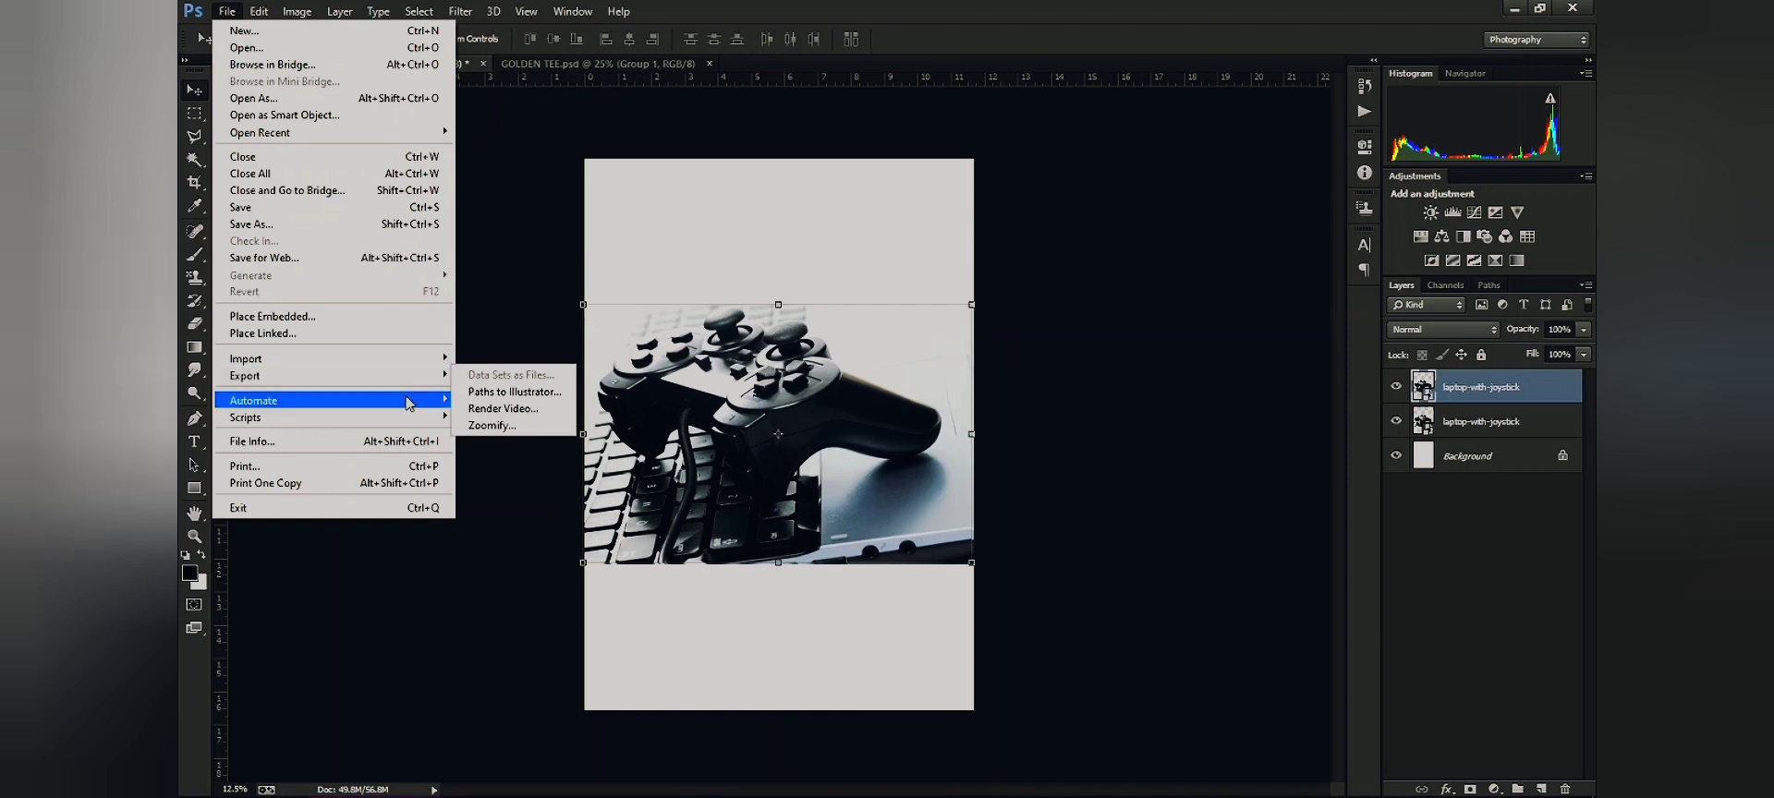
{"action": "mouse_move", "coordinate": [418, 407]}
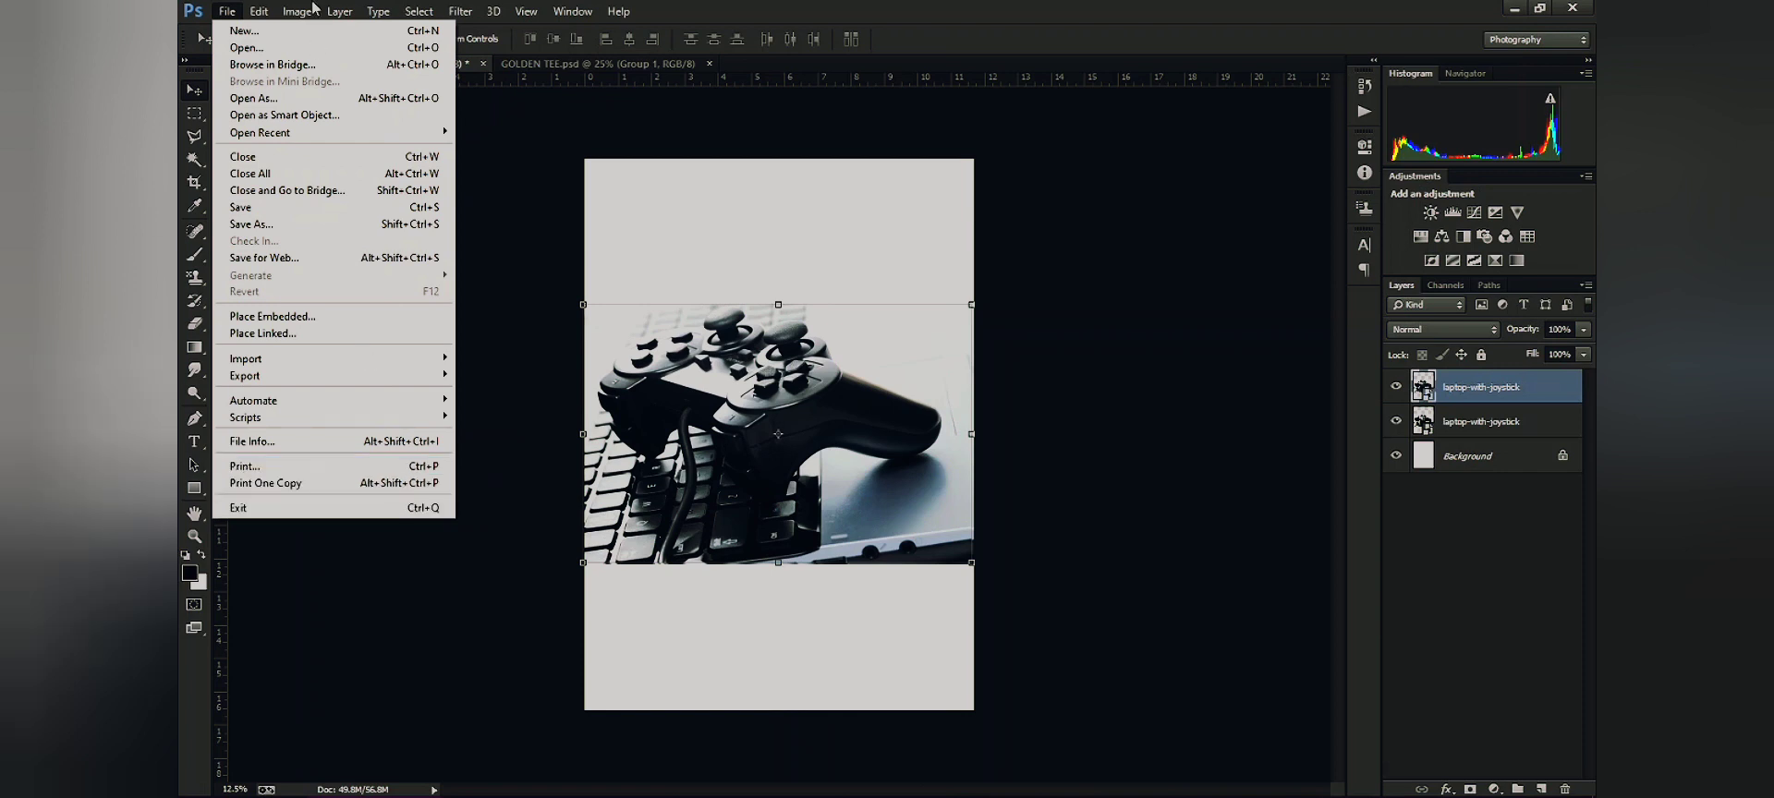
Undo the second laptop-with-joystick placement, and step backward and forward once through the edit history
{"action": "mouse_move", "coordinate": [259, 11]}
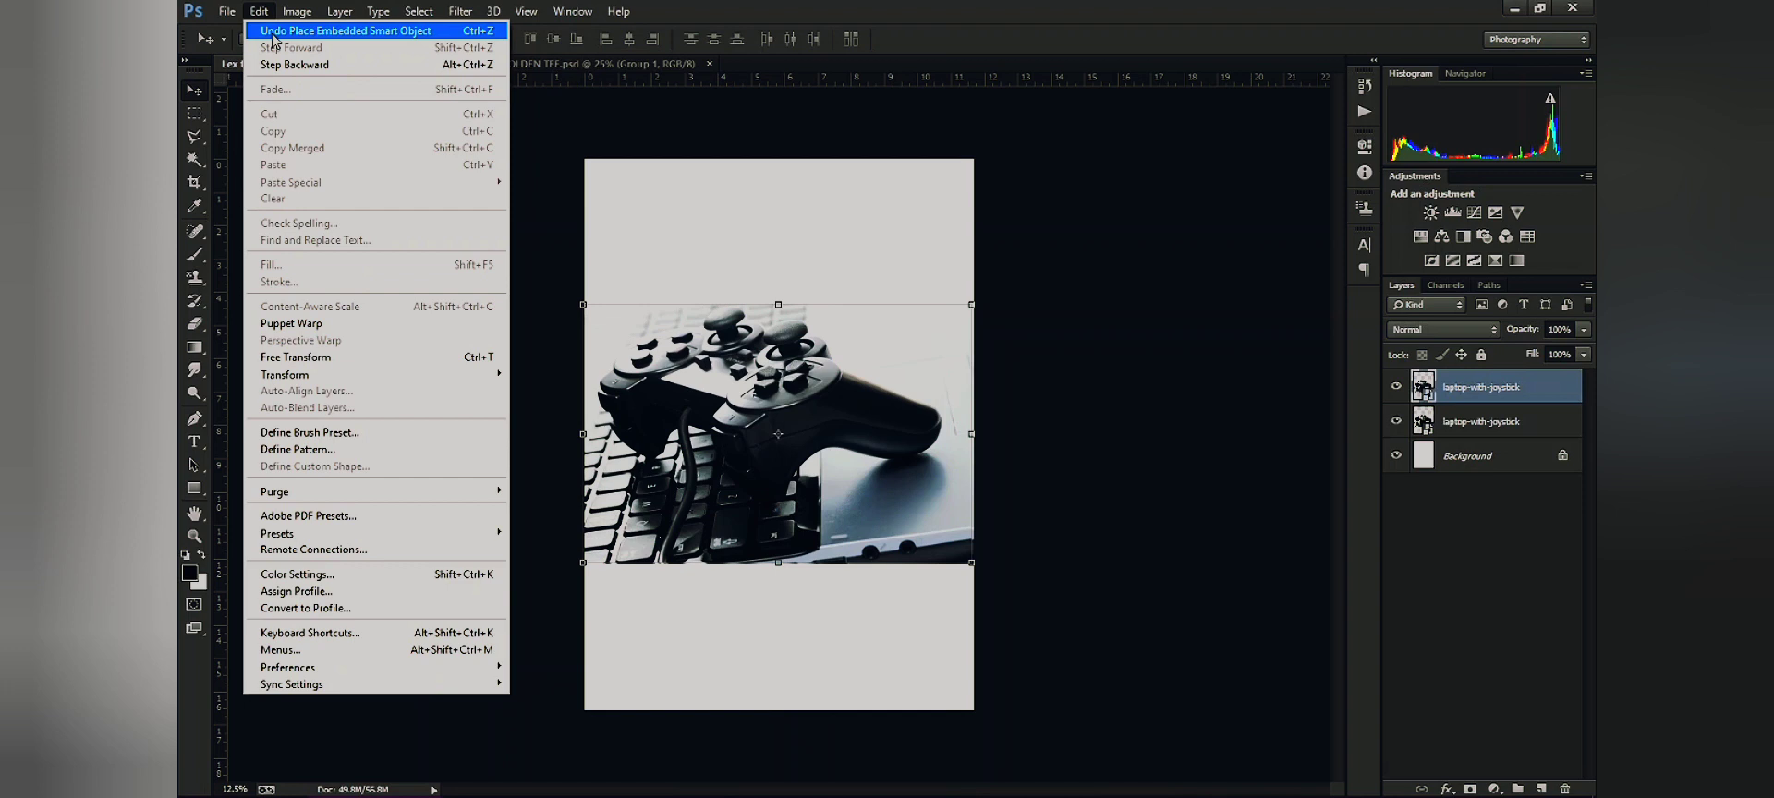
{"action": "left_click", "coordinate": [273, 33]}
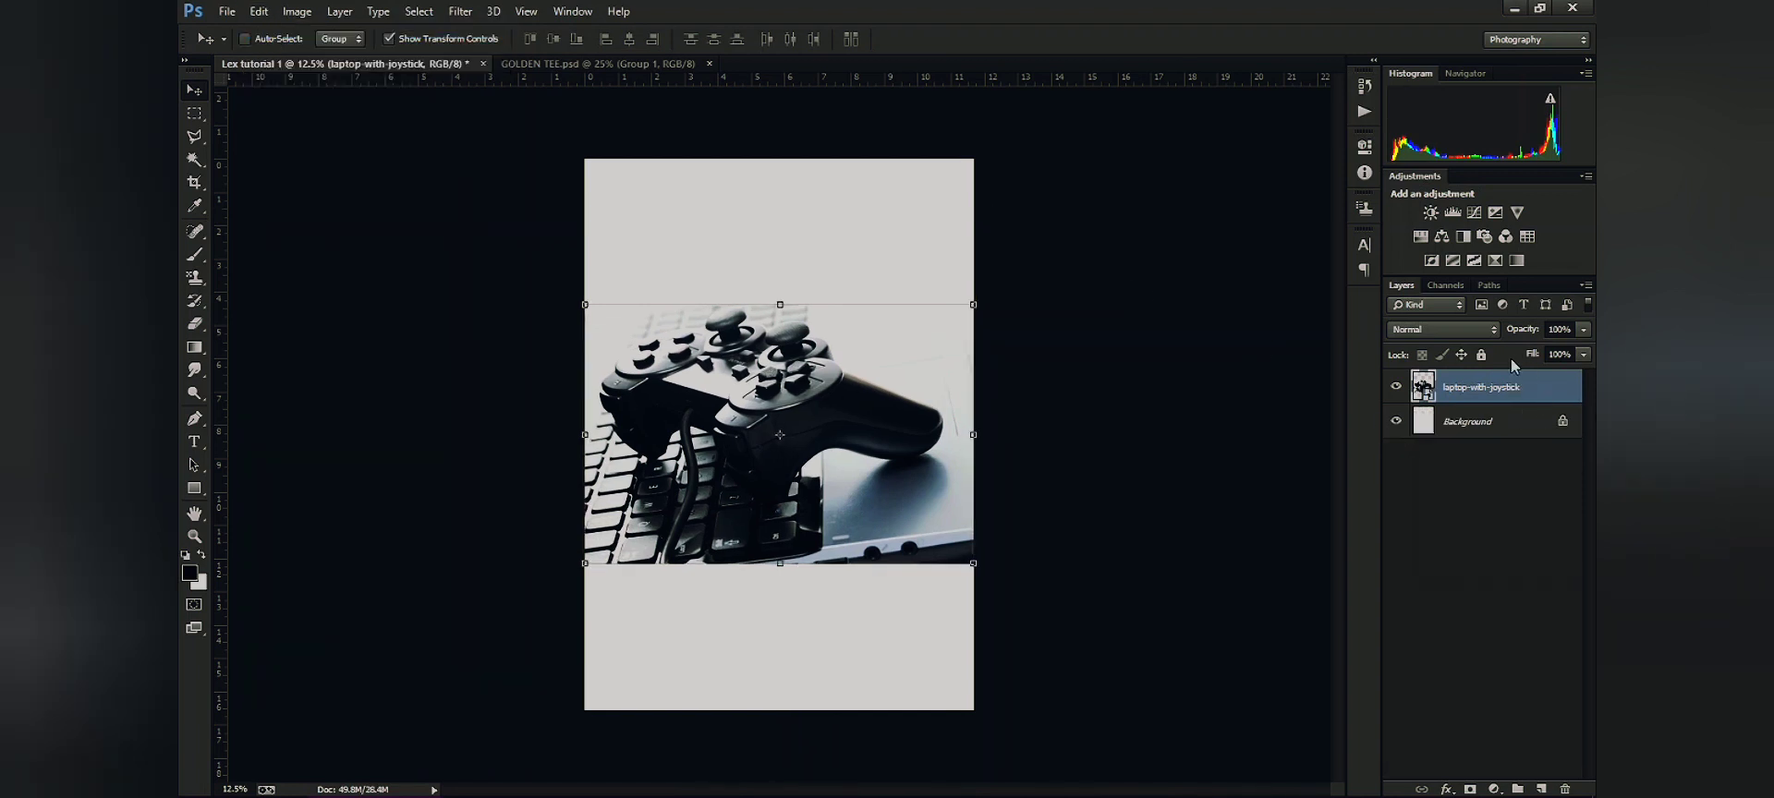
{"action": "left_click", "coordinate": [261, 12]}
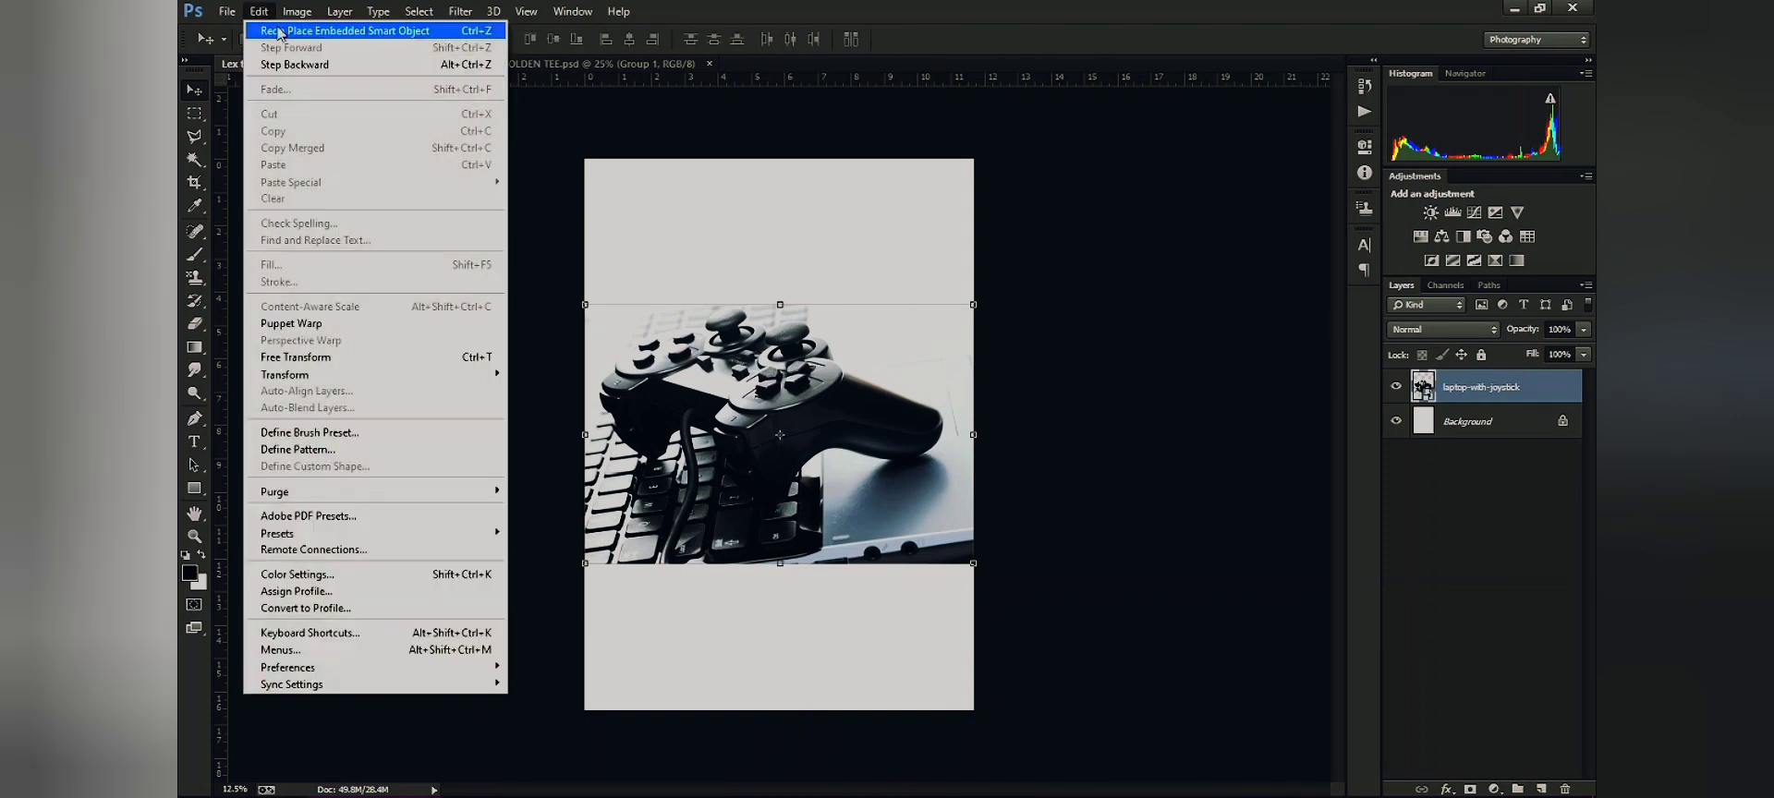
{"action": "left_click", "coordinate": [324, 66]}
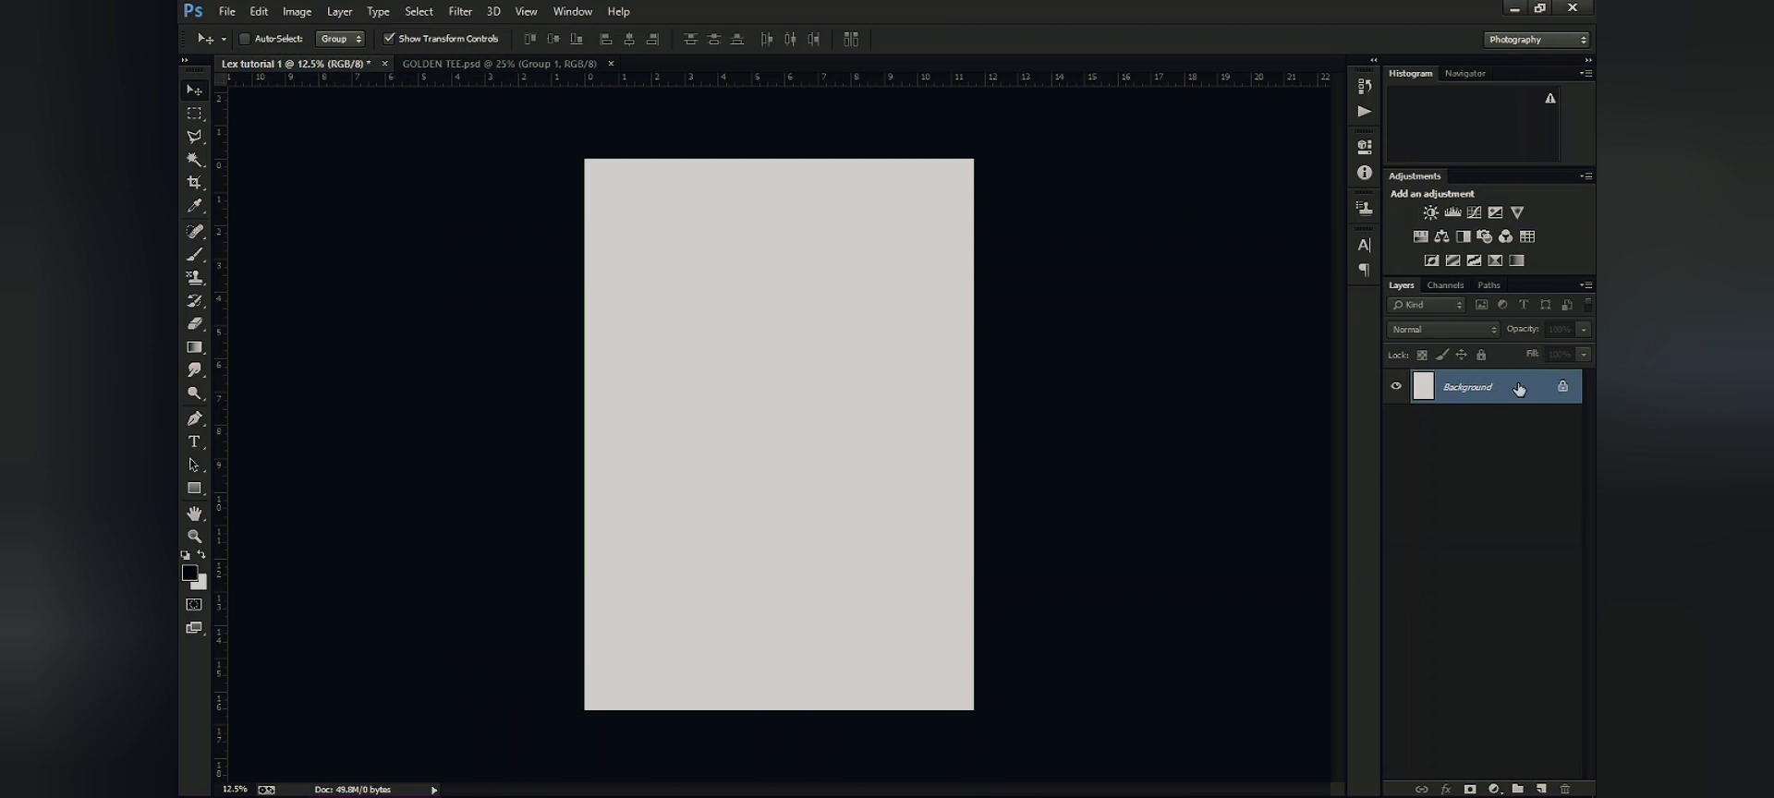
{"action": "left_click", "coordinate": [260, 13]}
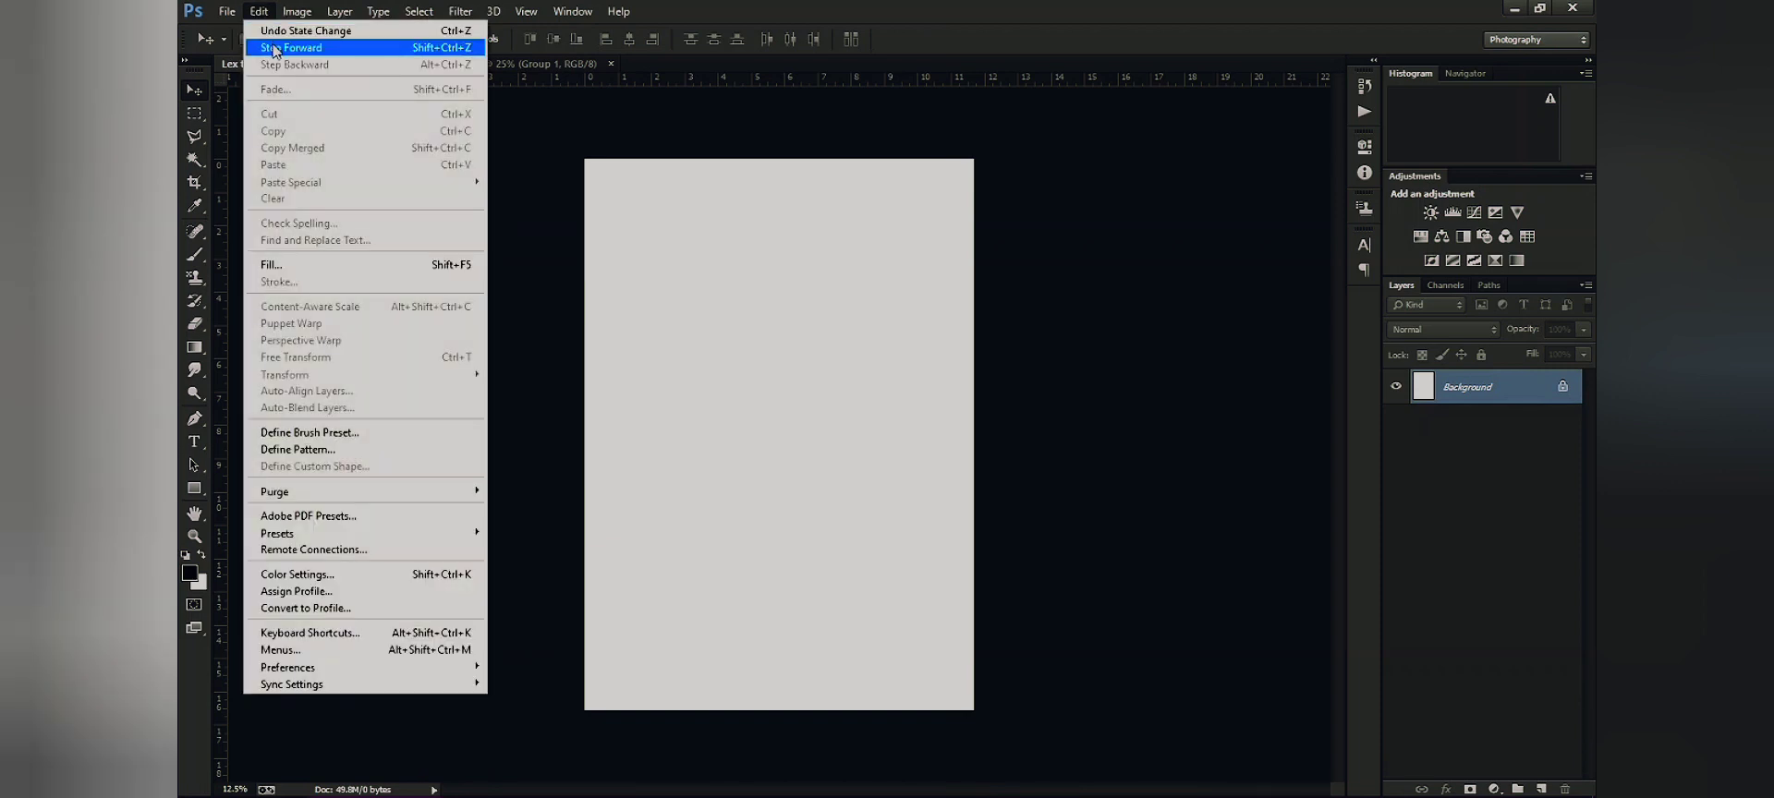
{"action": "left_click", "coordinate": [274, 48]}
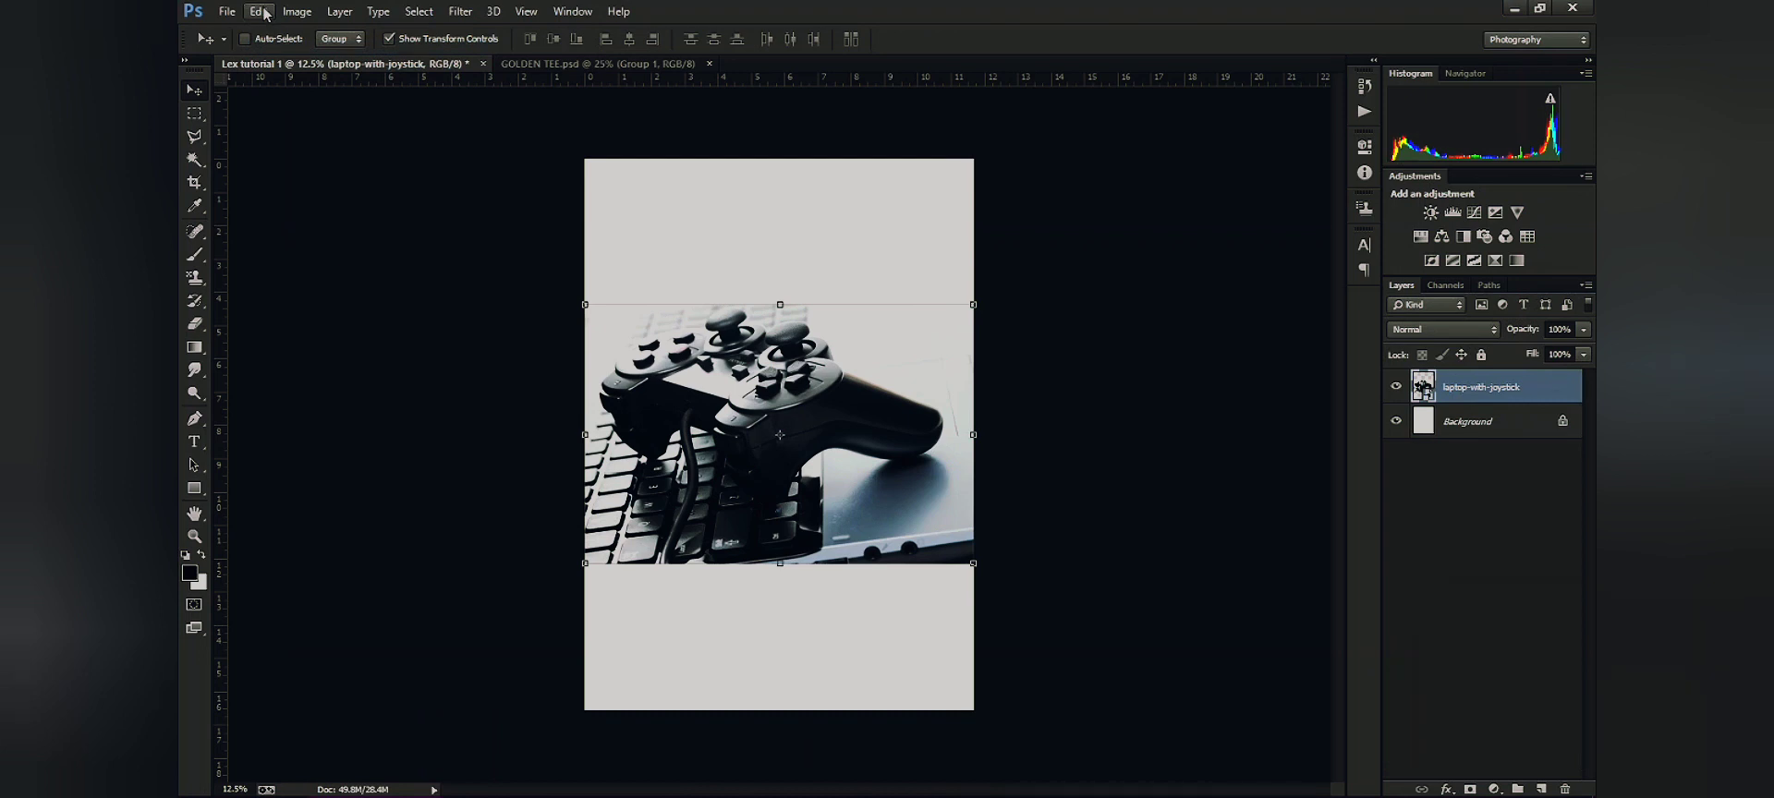
Flip the laptop-with-joystick layer horizontally and vertically
{"action": "left_click", "coordinate": [261, 11]}
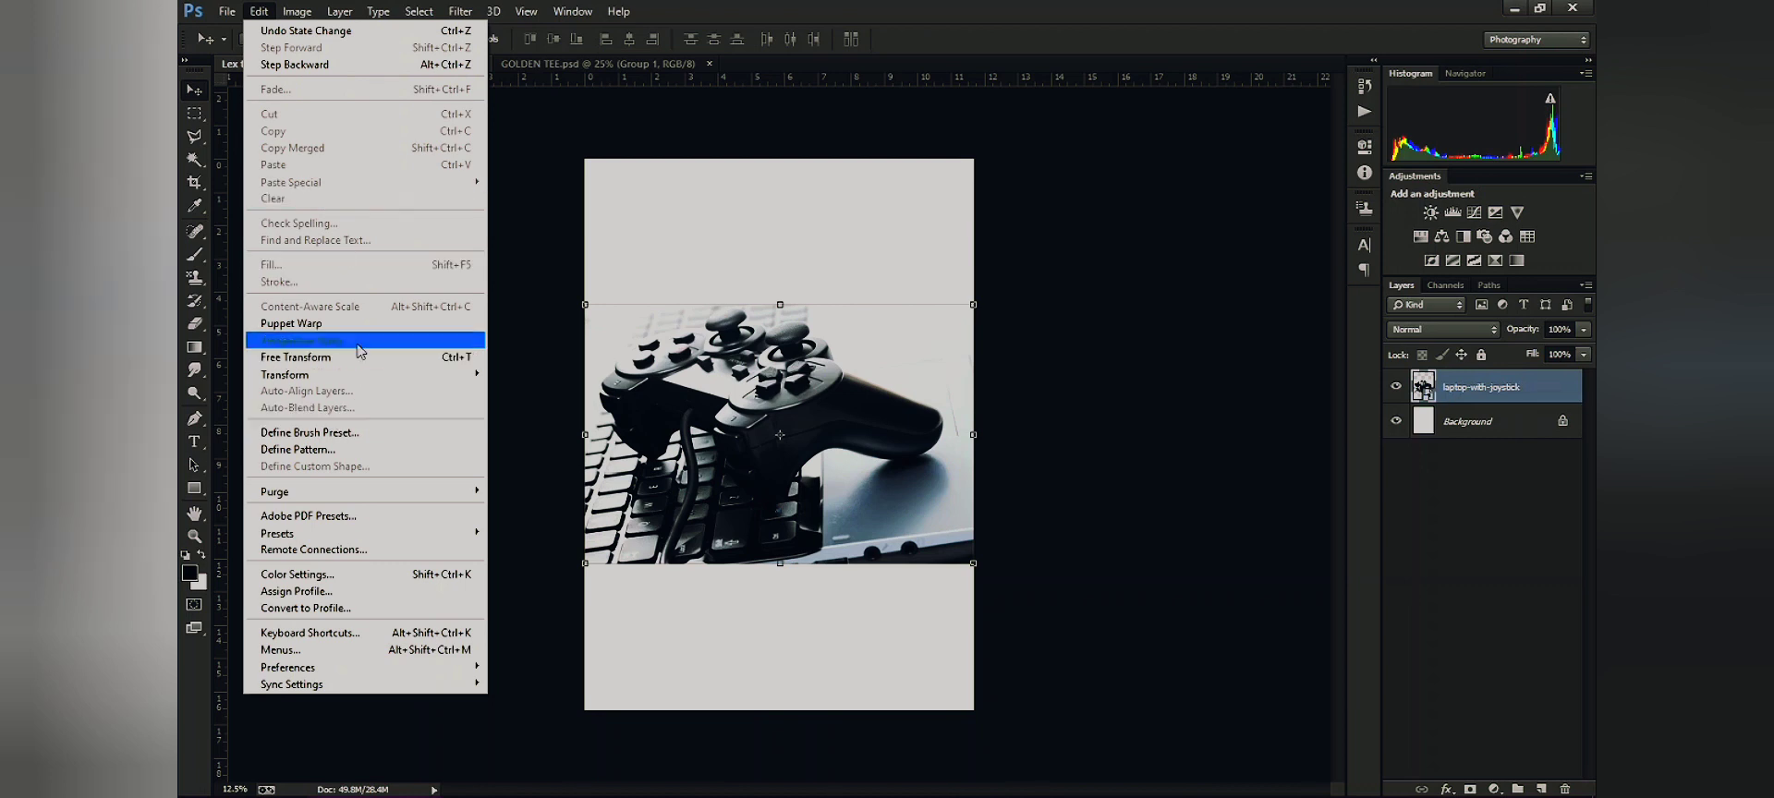
{"action": "mouse_move", "coordinate": [372, 379]}
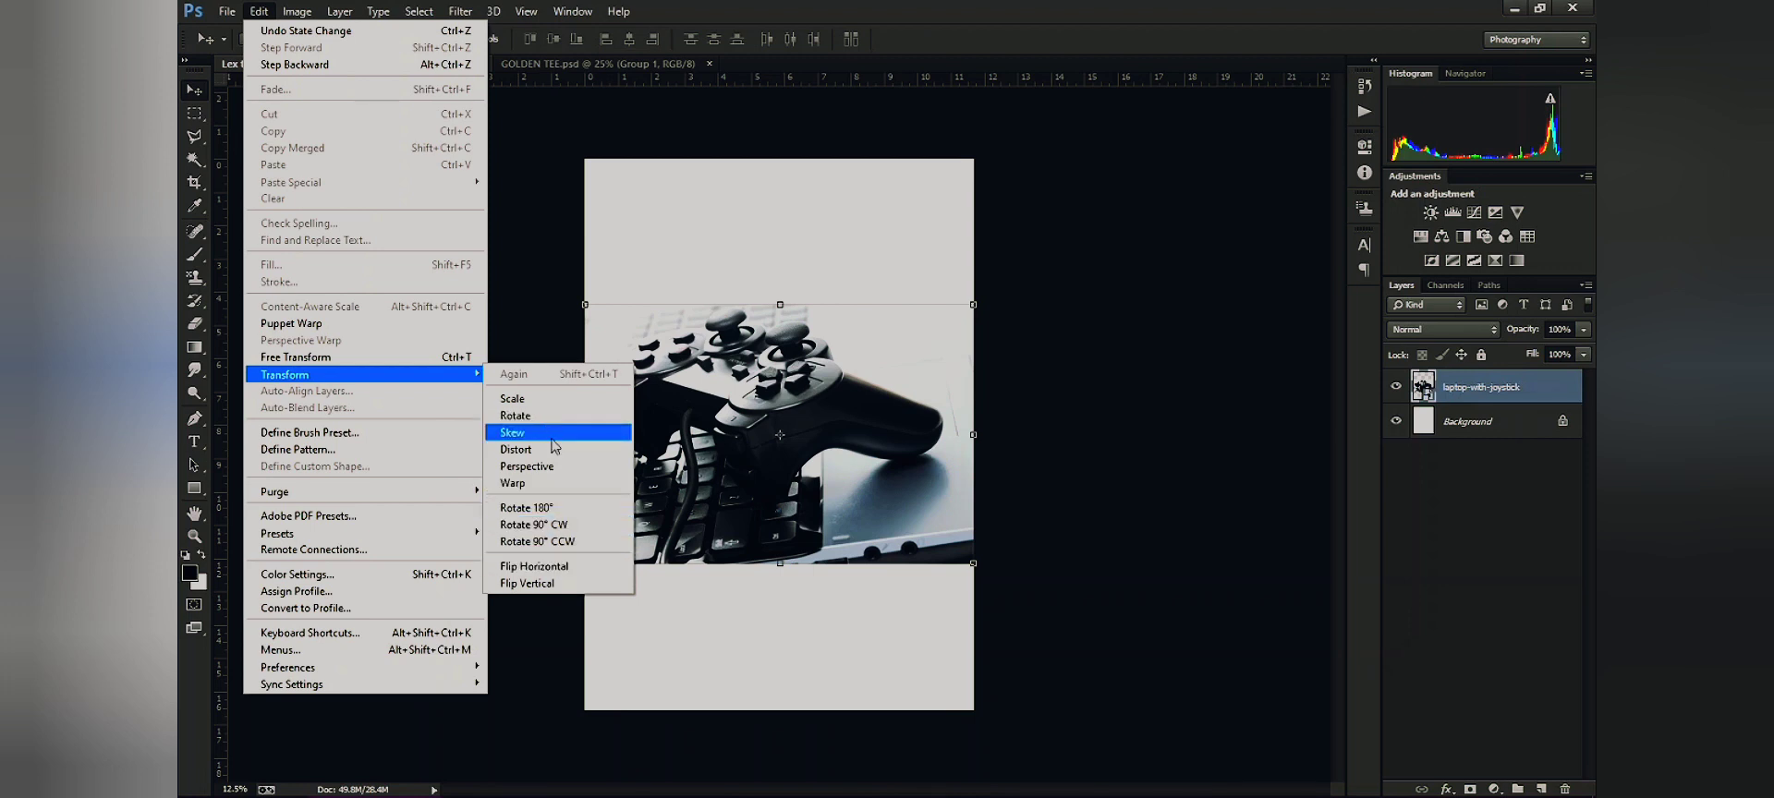
{"action": "left_click", "coordinate": [576, 559]}
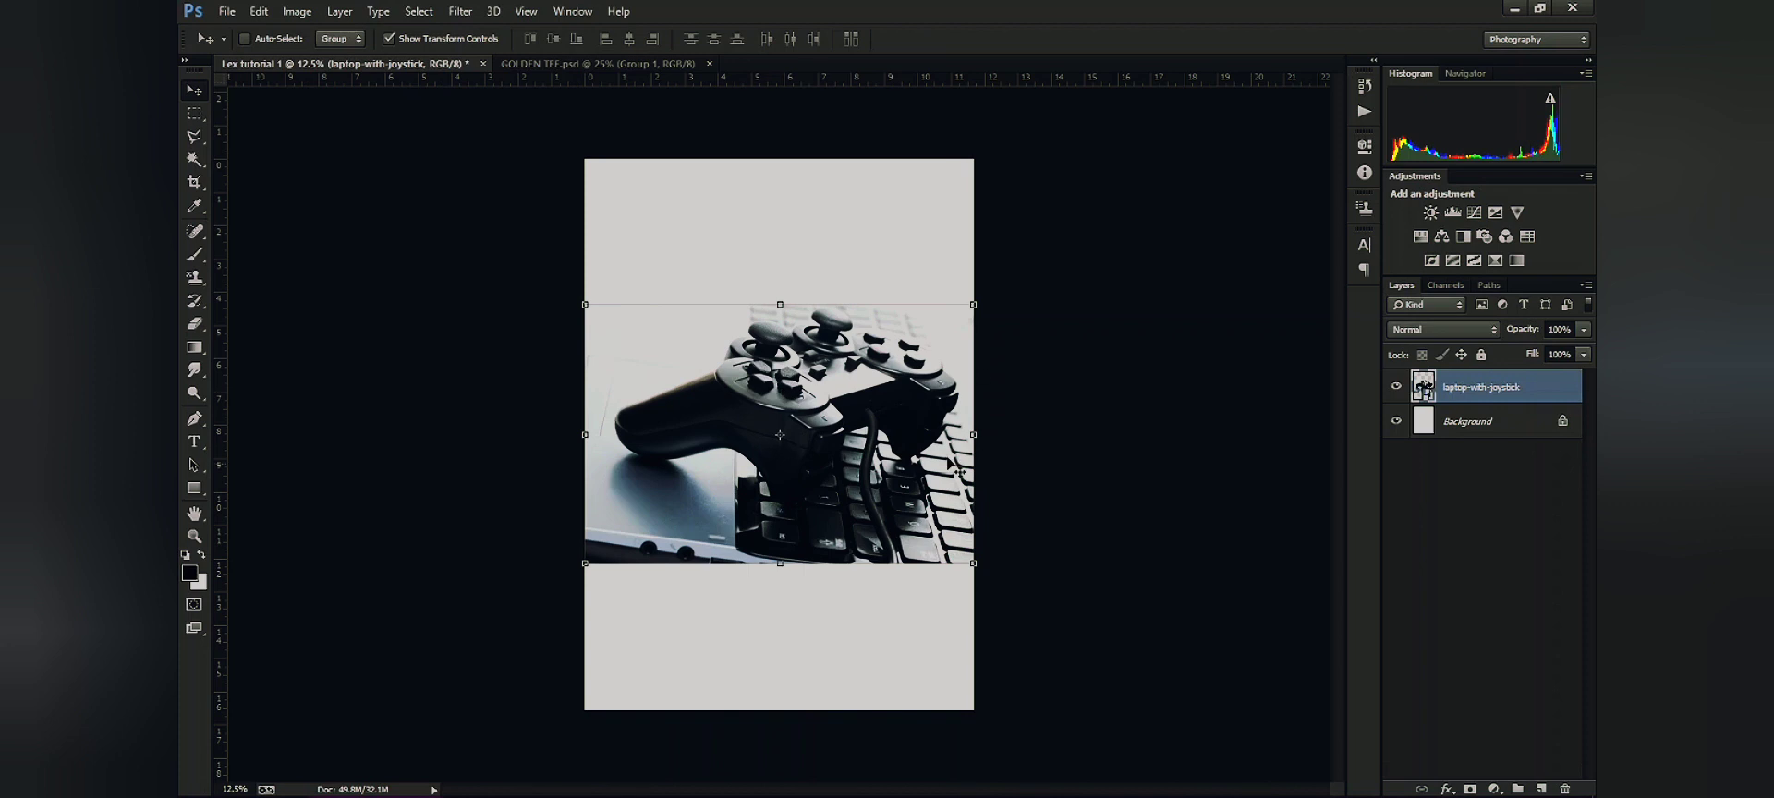
{"action": "left_click", "coordinate": [259, 11]}
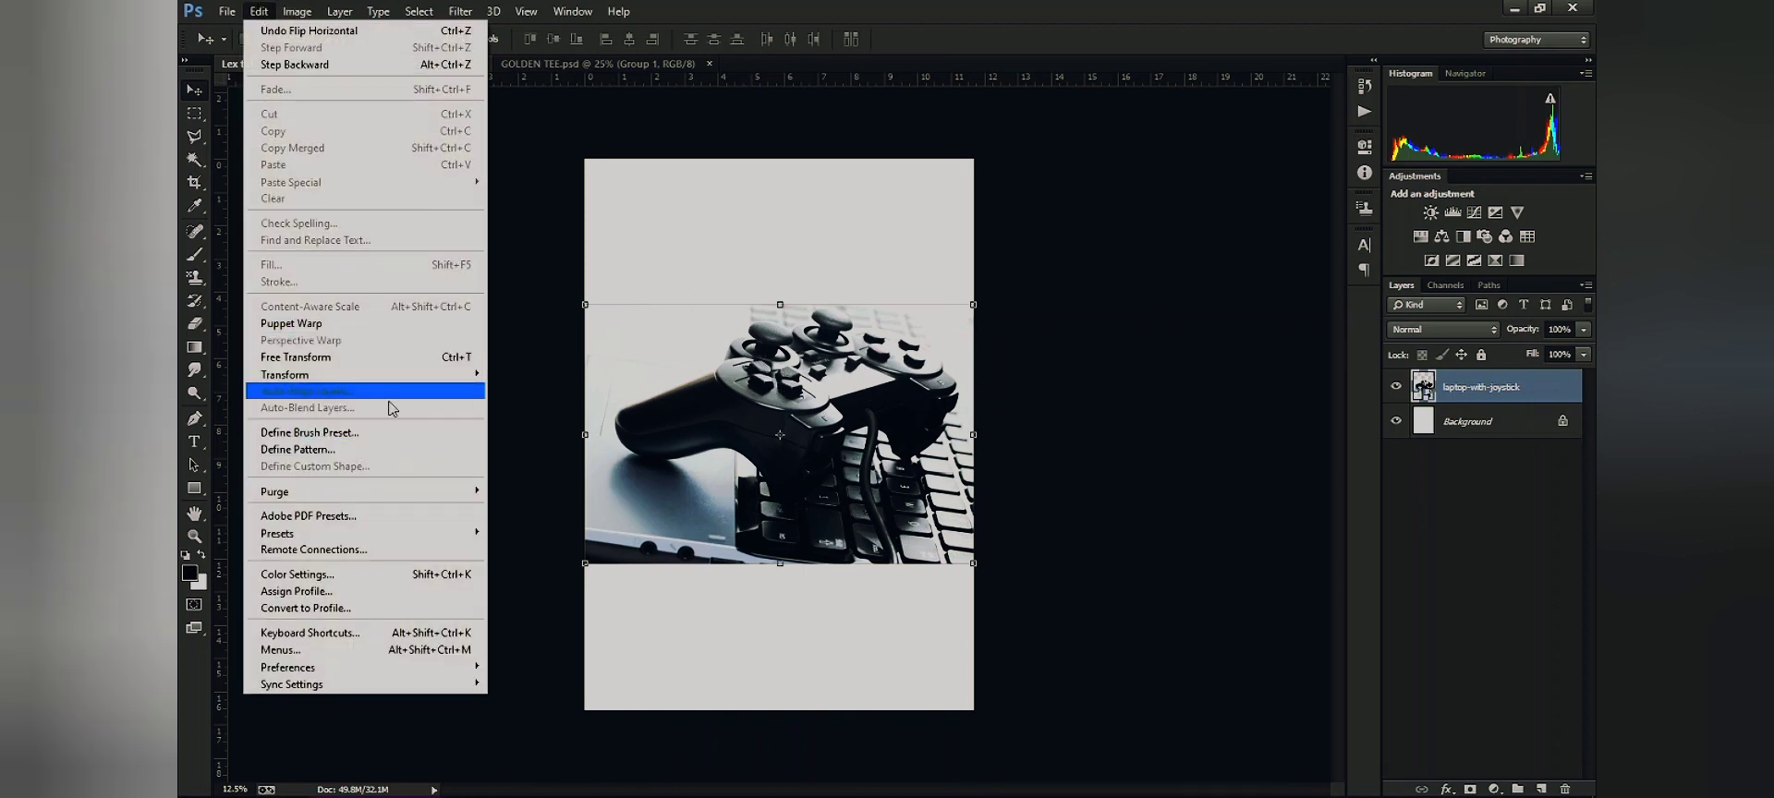
{"action": "mouse_move", "coordinate": [400, 376]}
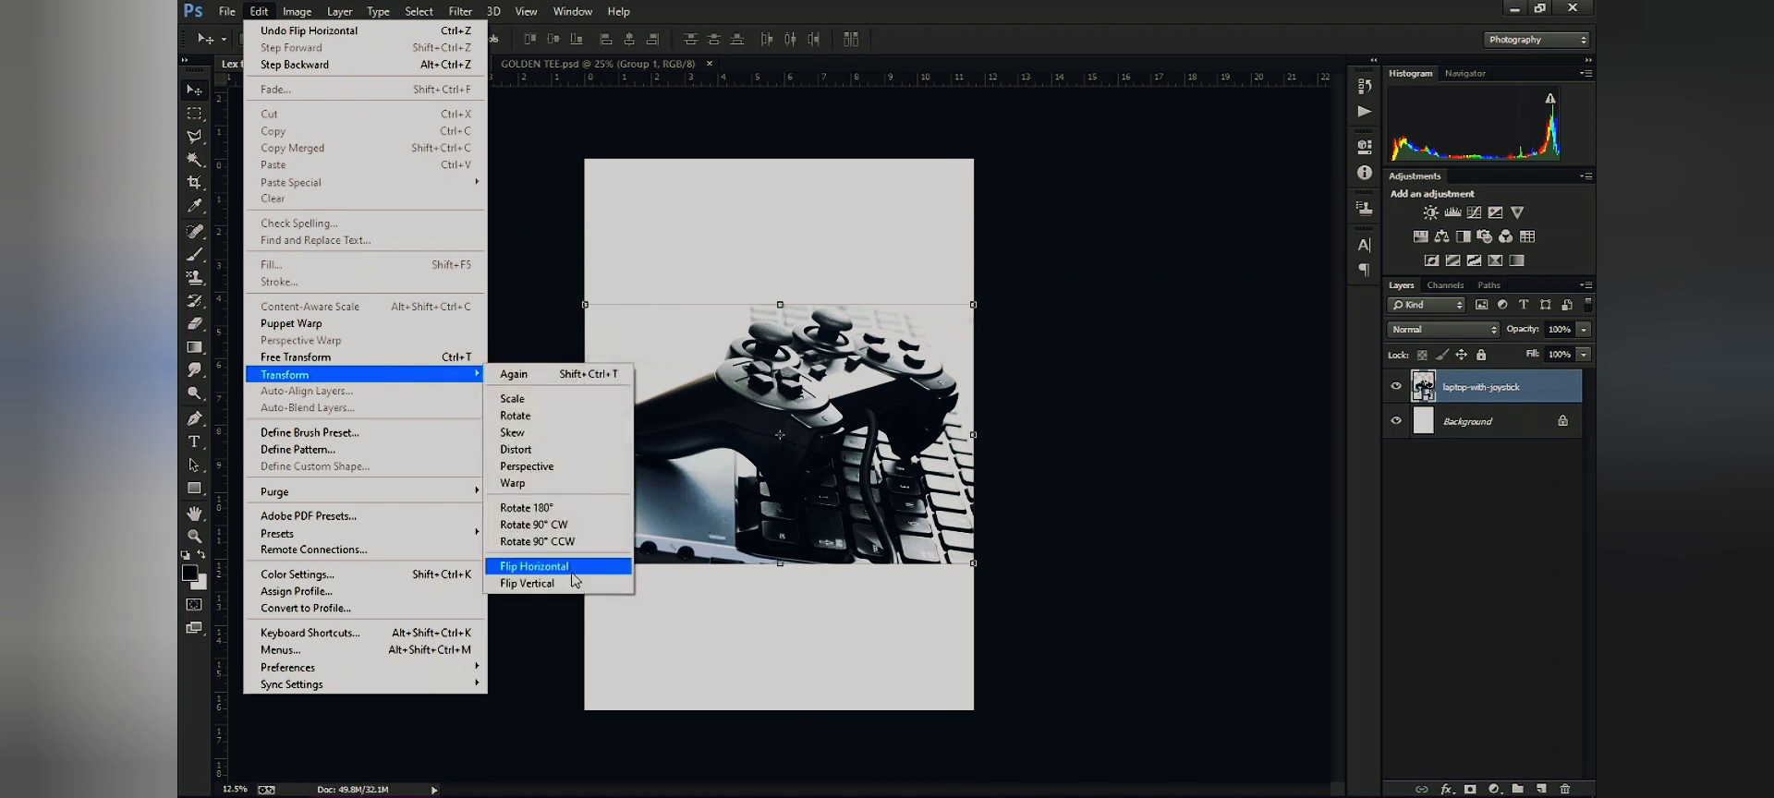
{"action": "left_click", "coordinate": [574, 584]}
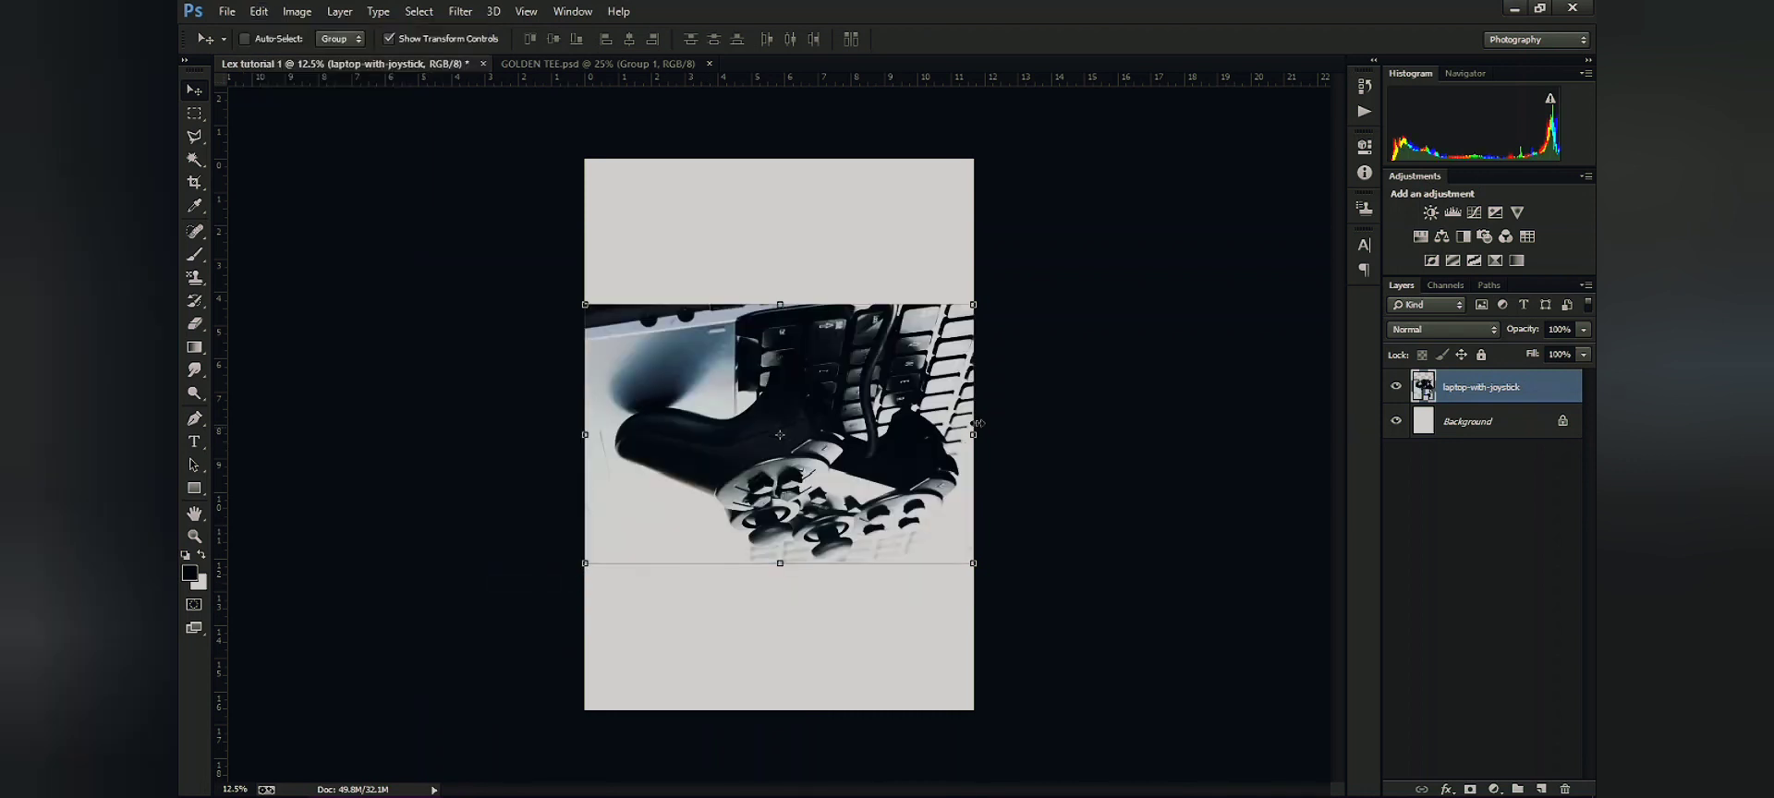
Review the editing commands and check which image adjustments are available for the laptop-with-joystick smart object
{"action": "left_click", "coordinate": [268, 11]}
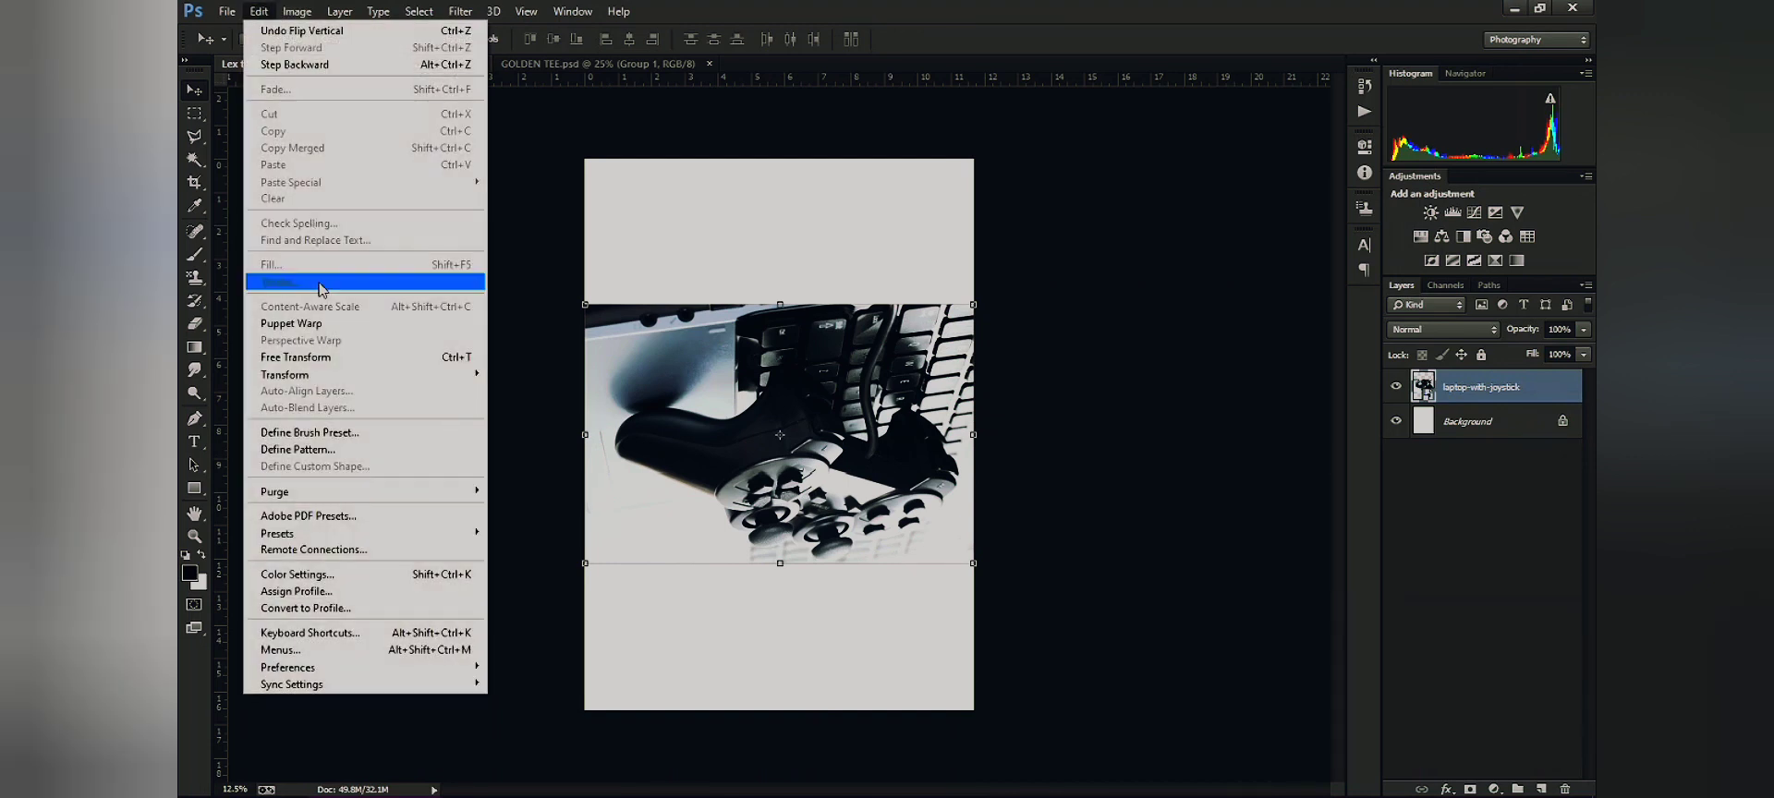
{"action": "mouse_move", "coordinate": [392, 381]}
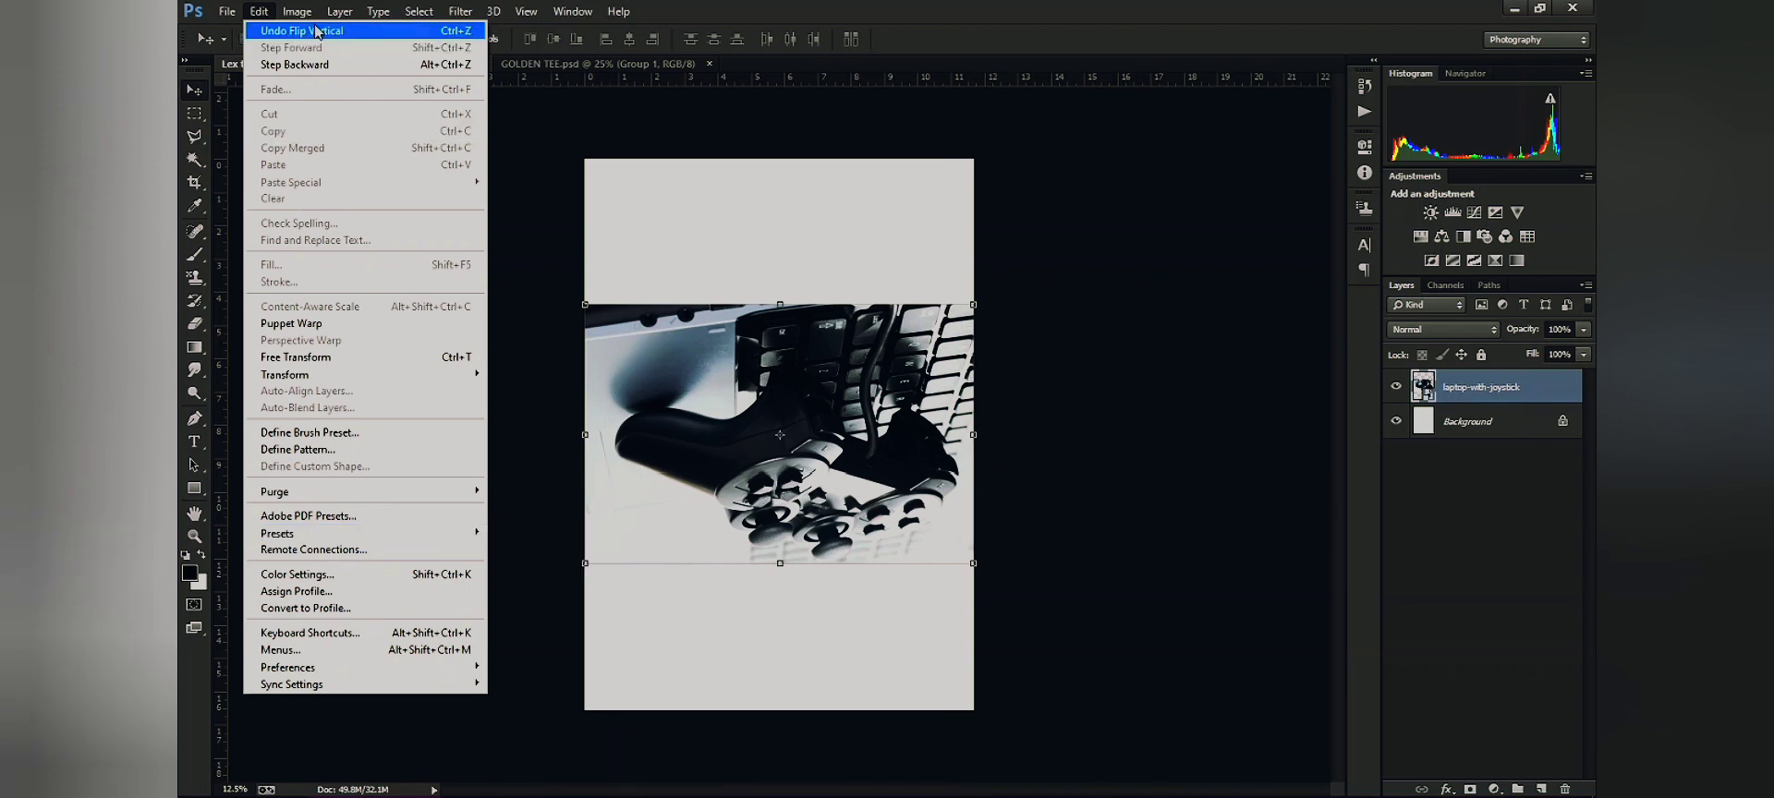
{"action": "mouse_move", "coordinate": [300, 18]}
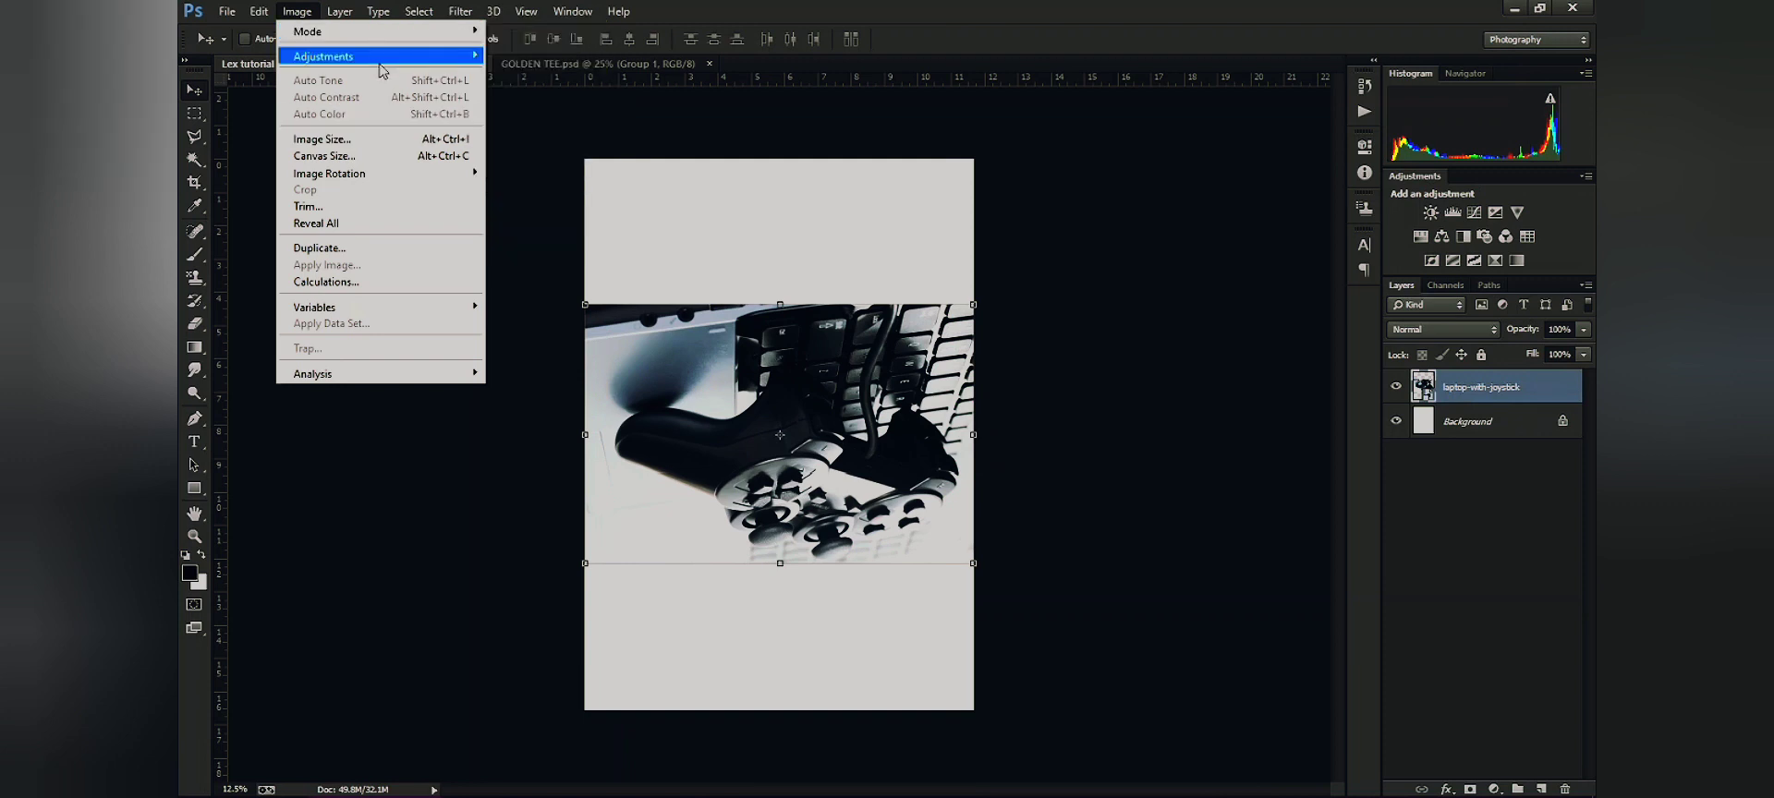
{"action": "mouse_move", "coordinate": [383, 61]}
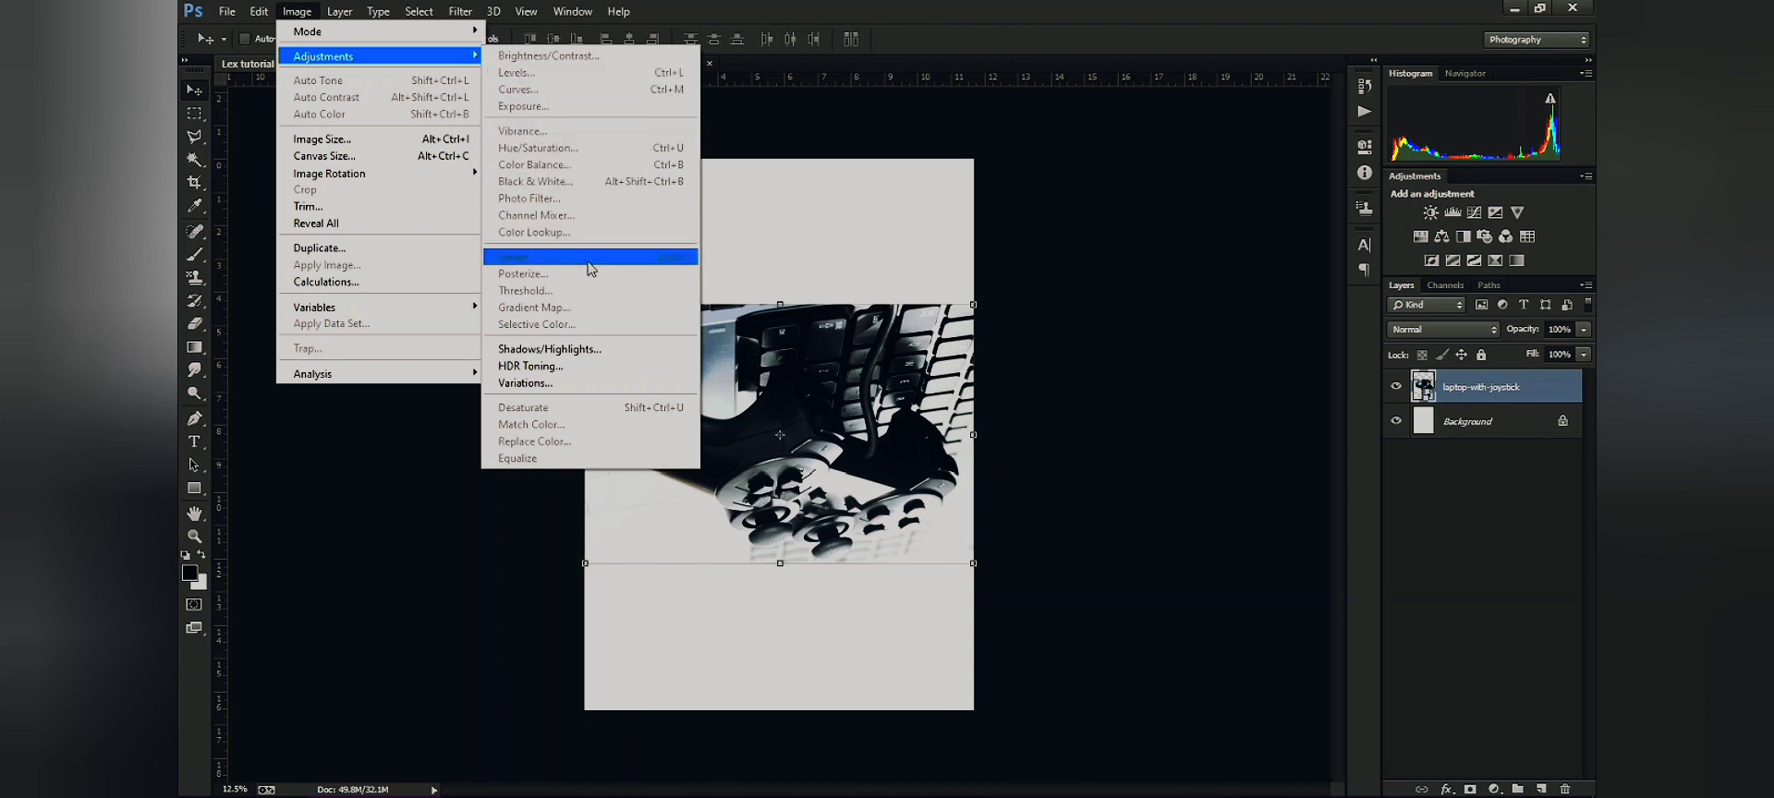
{"action": "left_click", "coordinate": [618, 12]}
{"action": "left_click", "coordinate": [297, 12]}
{"action": "left_click", "coordinate": [305, 11]}
{"action": "left_click", "coordinate": [305, 11]}
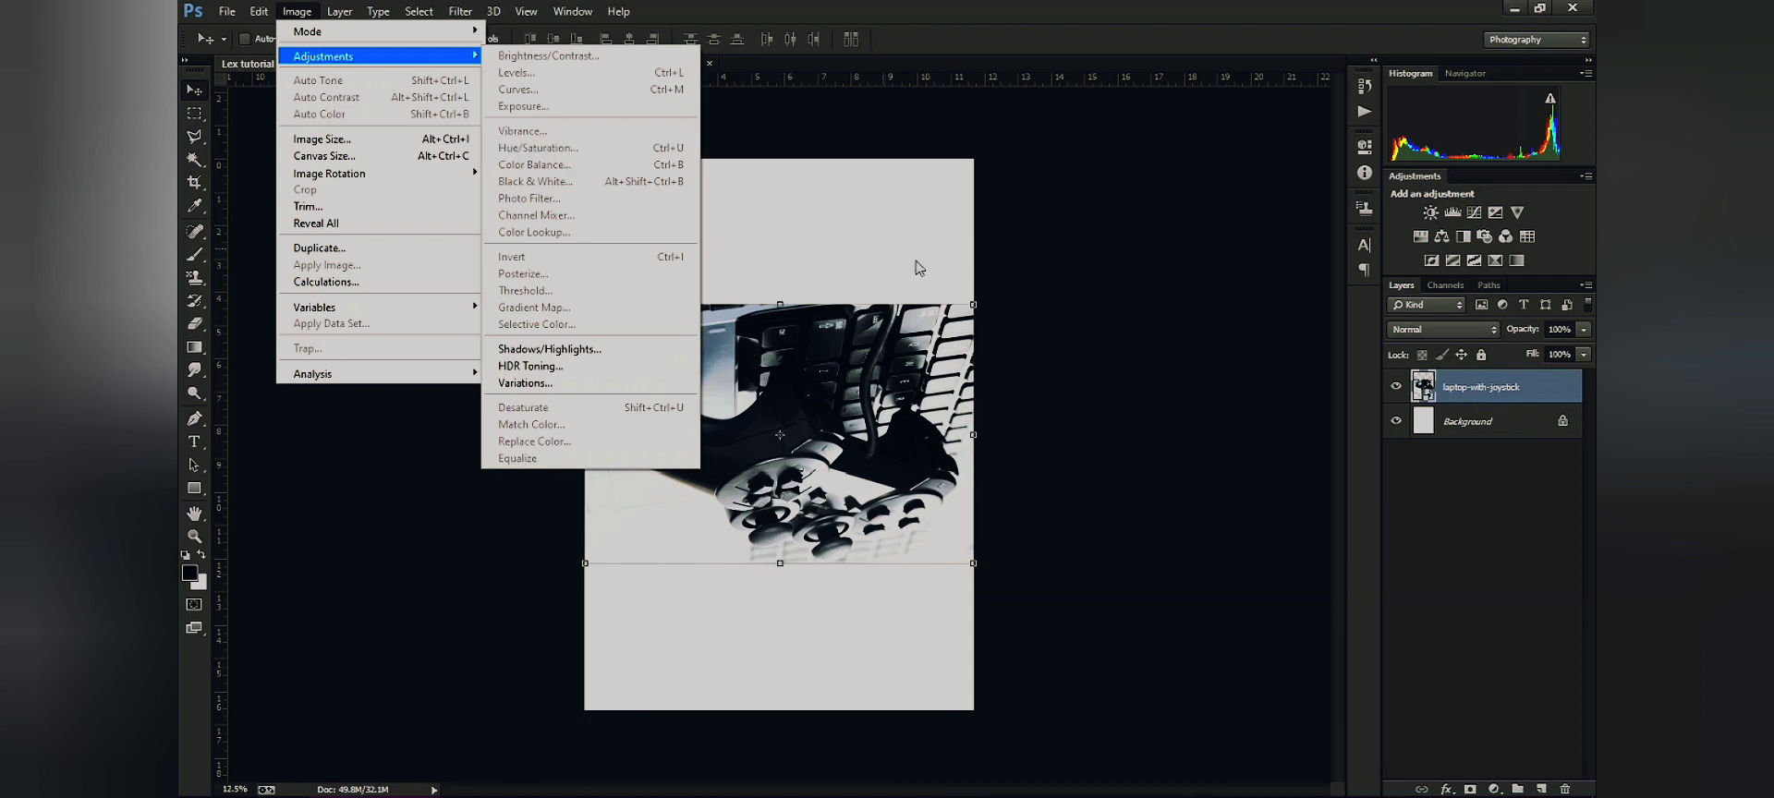
Rasterize the laptop-with-joystick layer
{"action": "left_click", "coordinate": [1444, 398]}
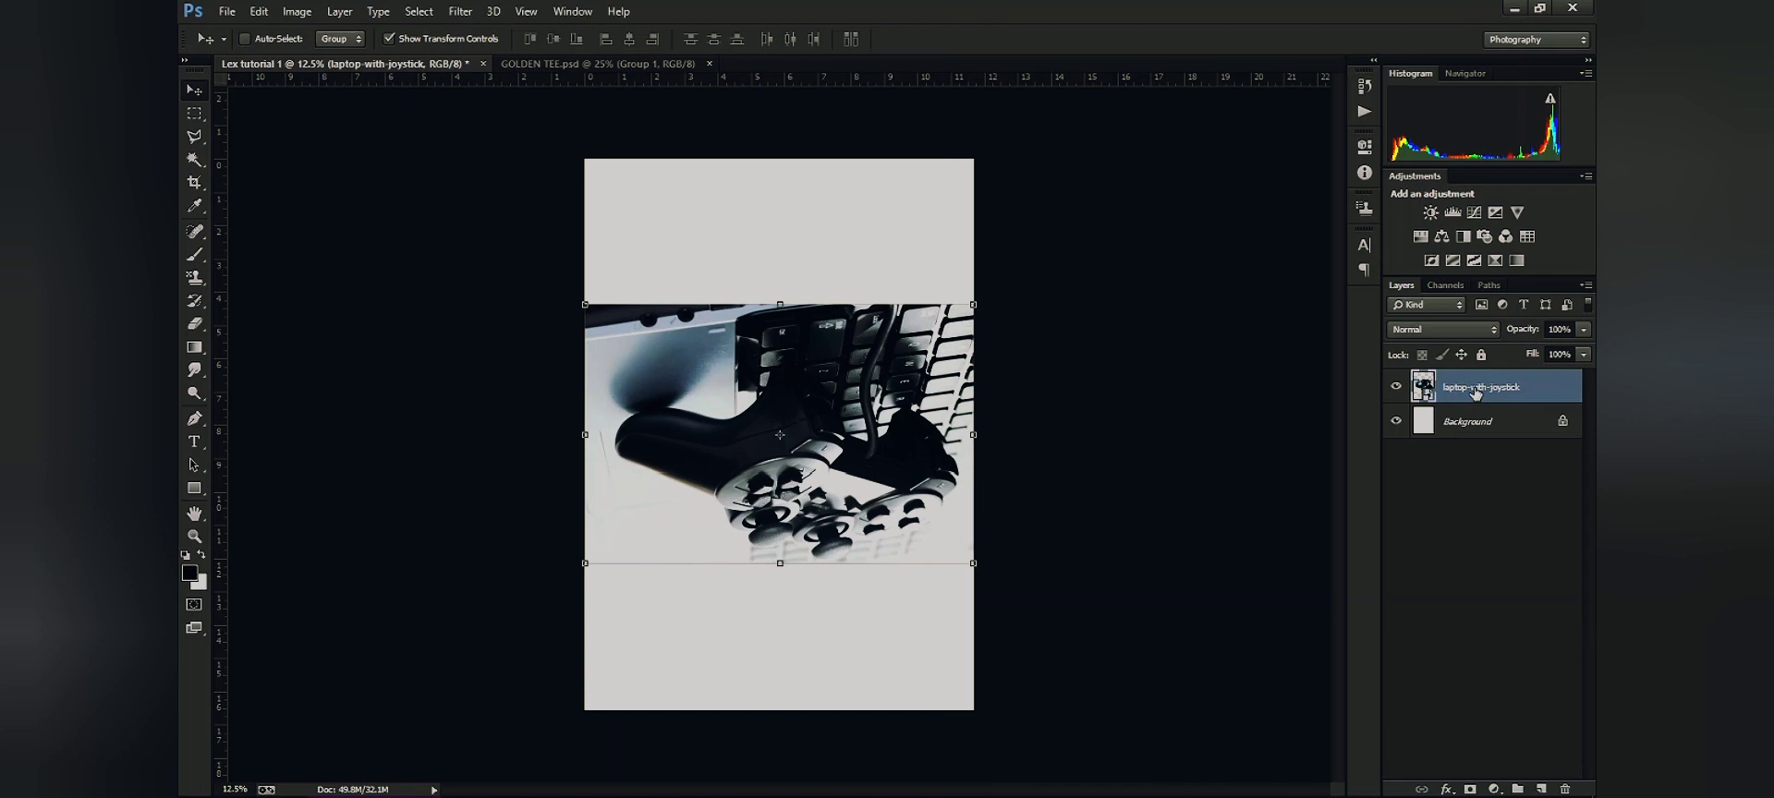
{"action": "right_click", "coordinate": [1475, 395]}
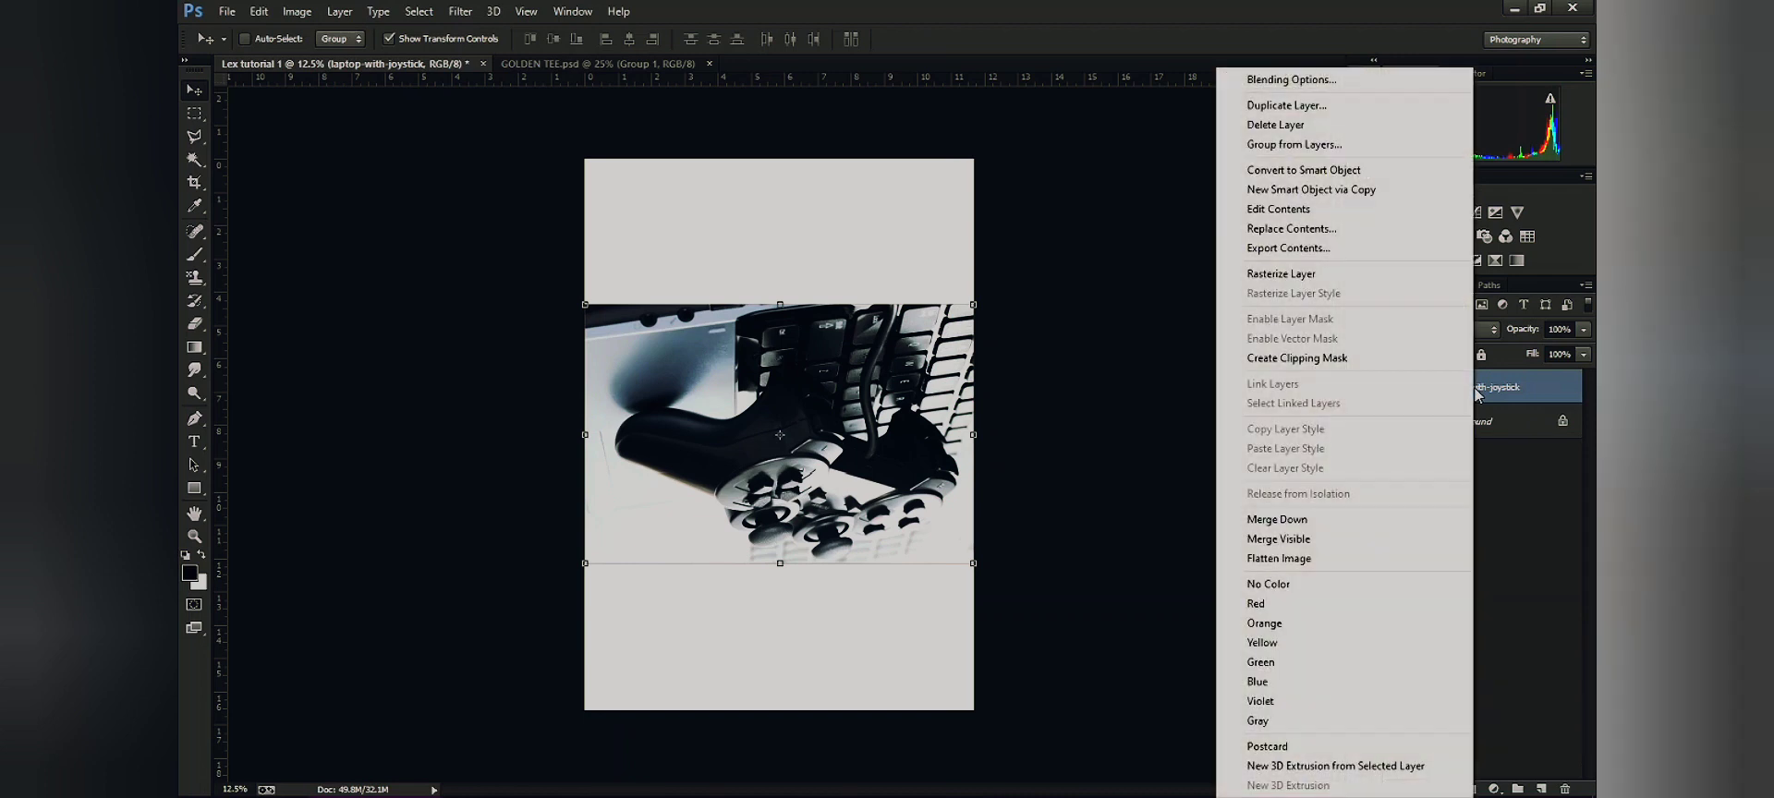
{"action": "left_click", "coordinate": [1330, 273]}
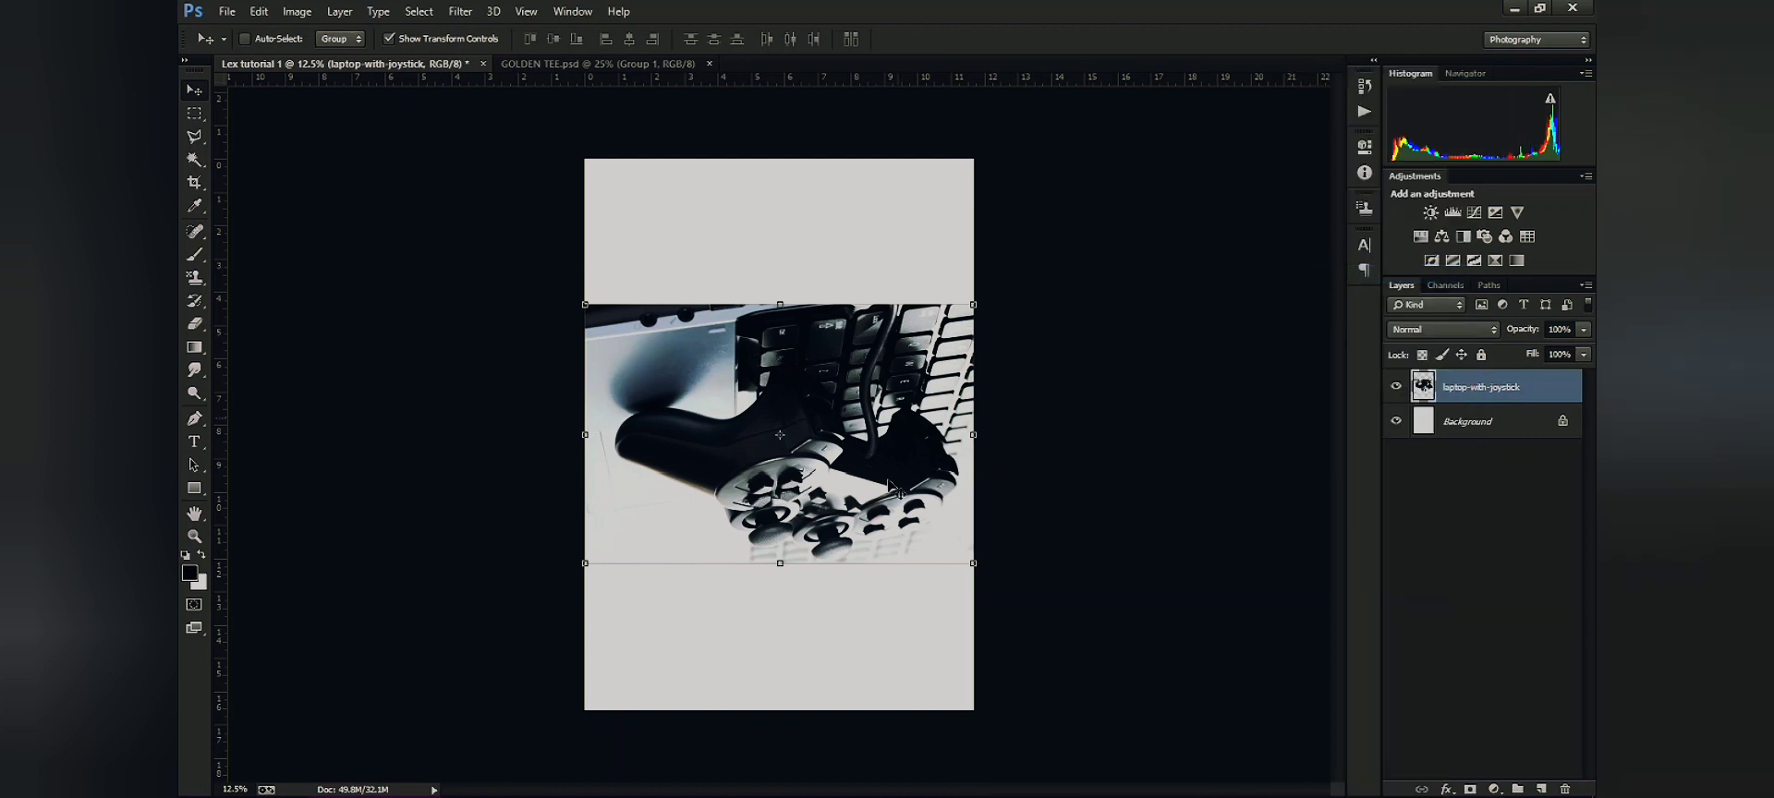
Darken the laptop-with-joystick layer with a Brightness/Contrast adjustment, setting the brightness to -150
{"action": "left_click", "coordinate": [297, 12]}
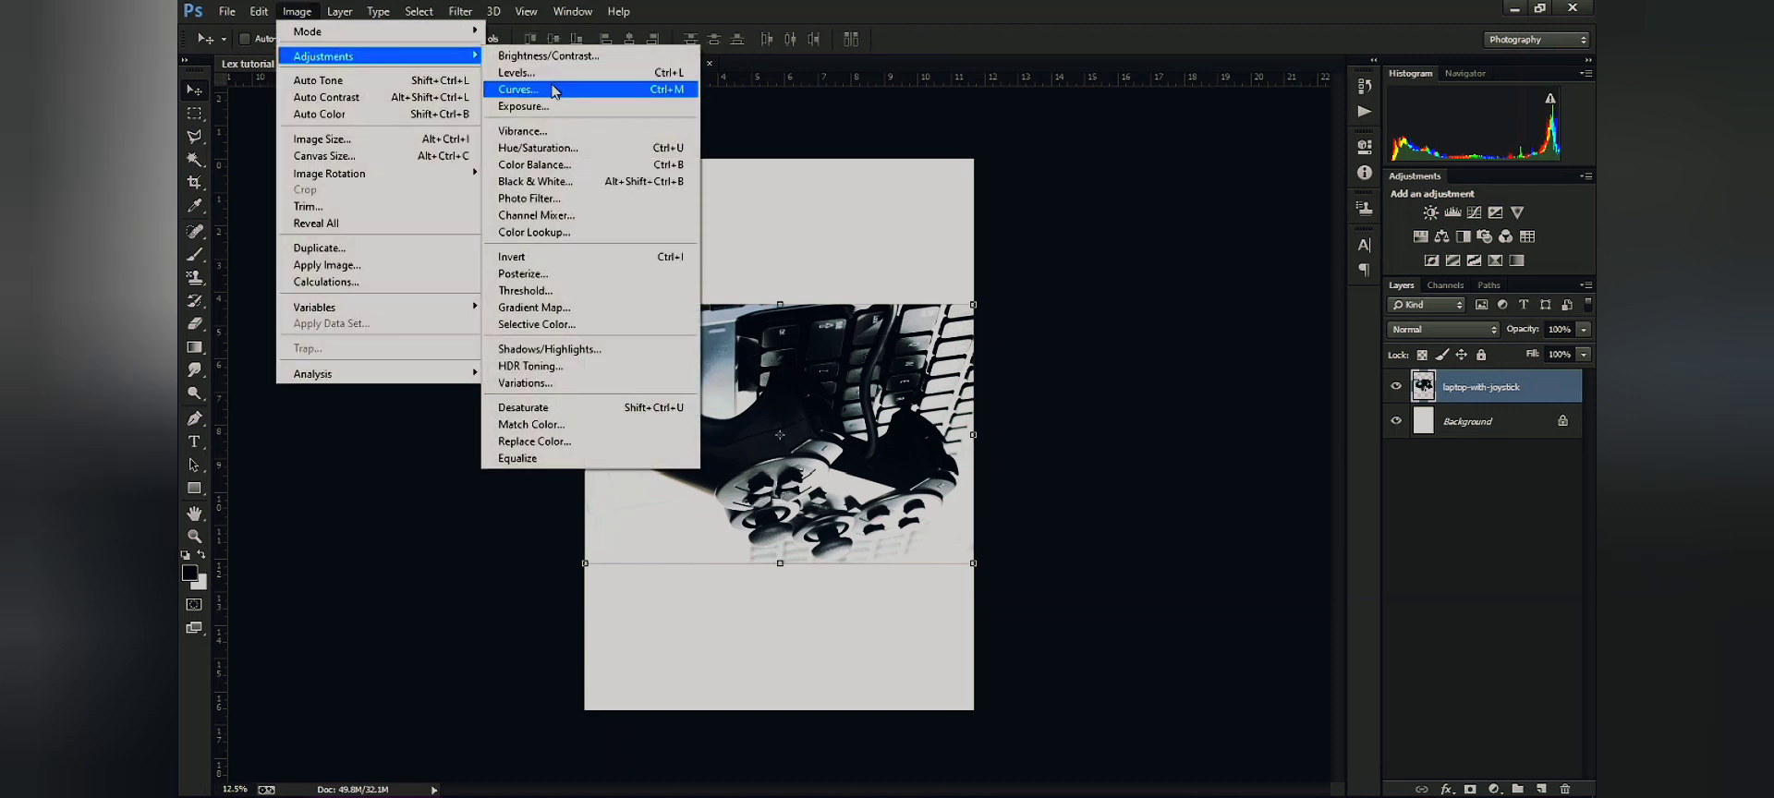
{"action": "left_click", "coordinate": [551, 56]}
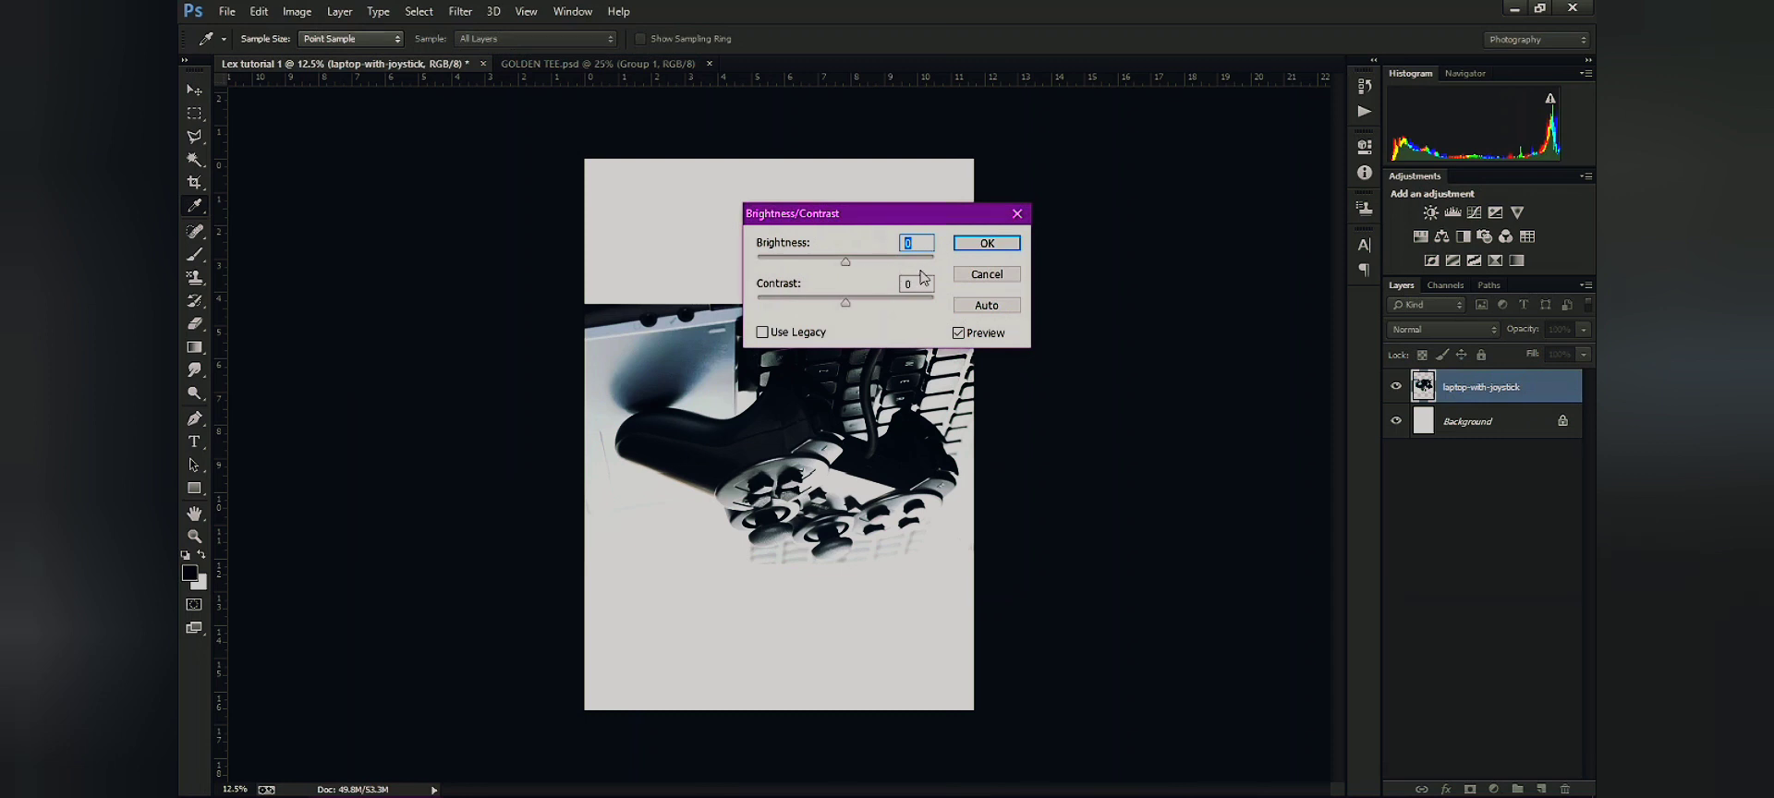
{"action": "left_click", "coordinate": [919, 263]}
{"action": "left_click_drag", "start_coordinate": [919, 265], "coordinate": [747, 277]}
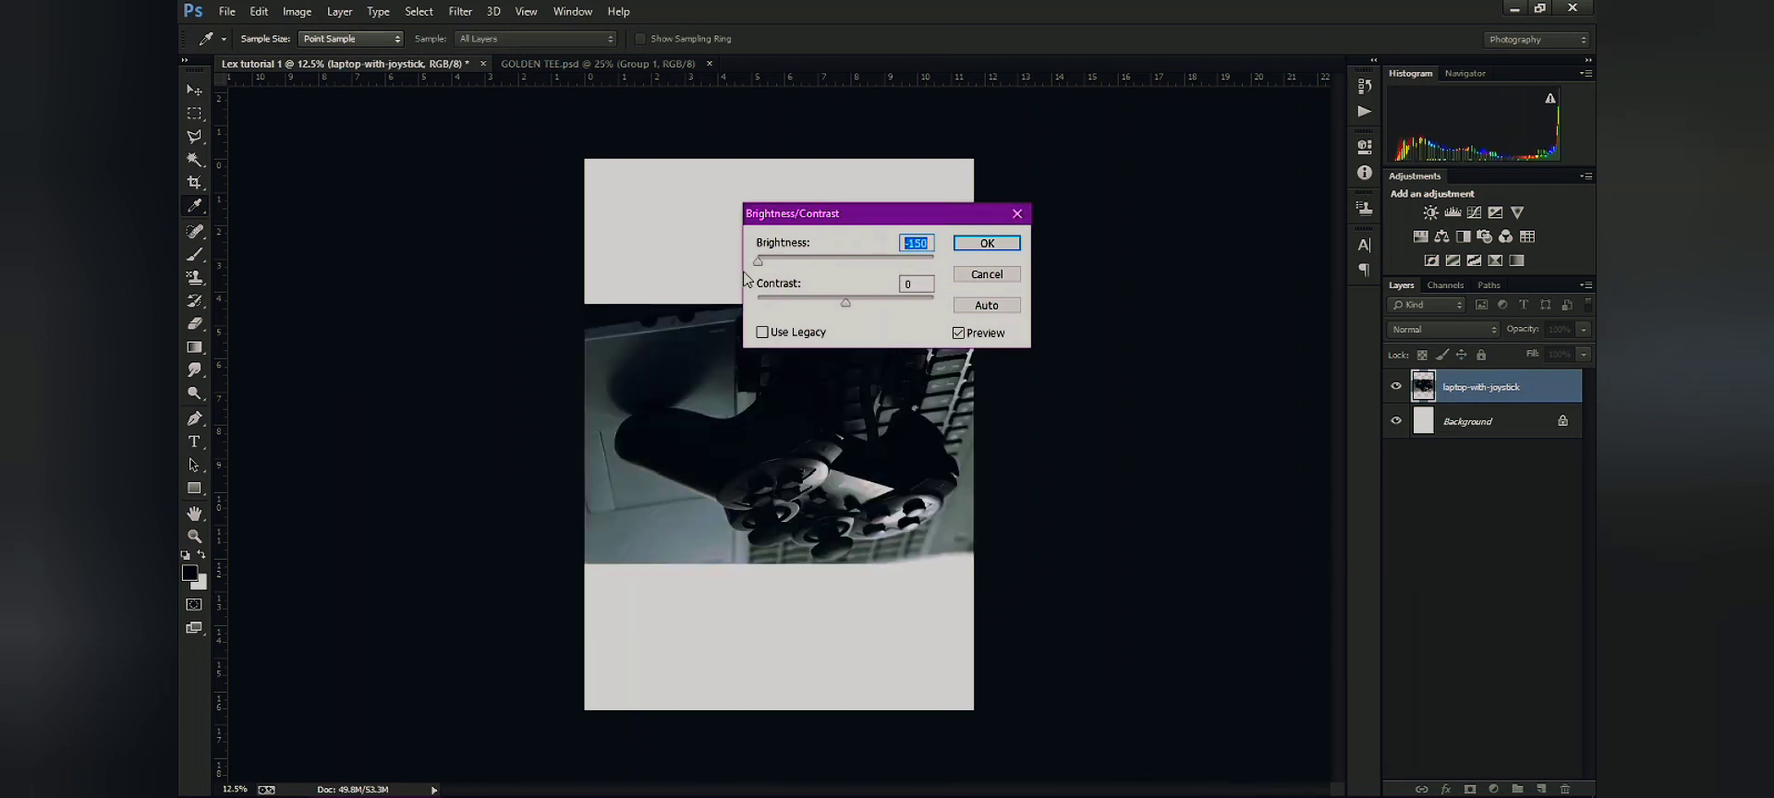
{"action": "left_click", "coordinate": [981, 242]}
{"action": "key", "text": "v"}
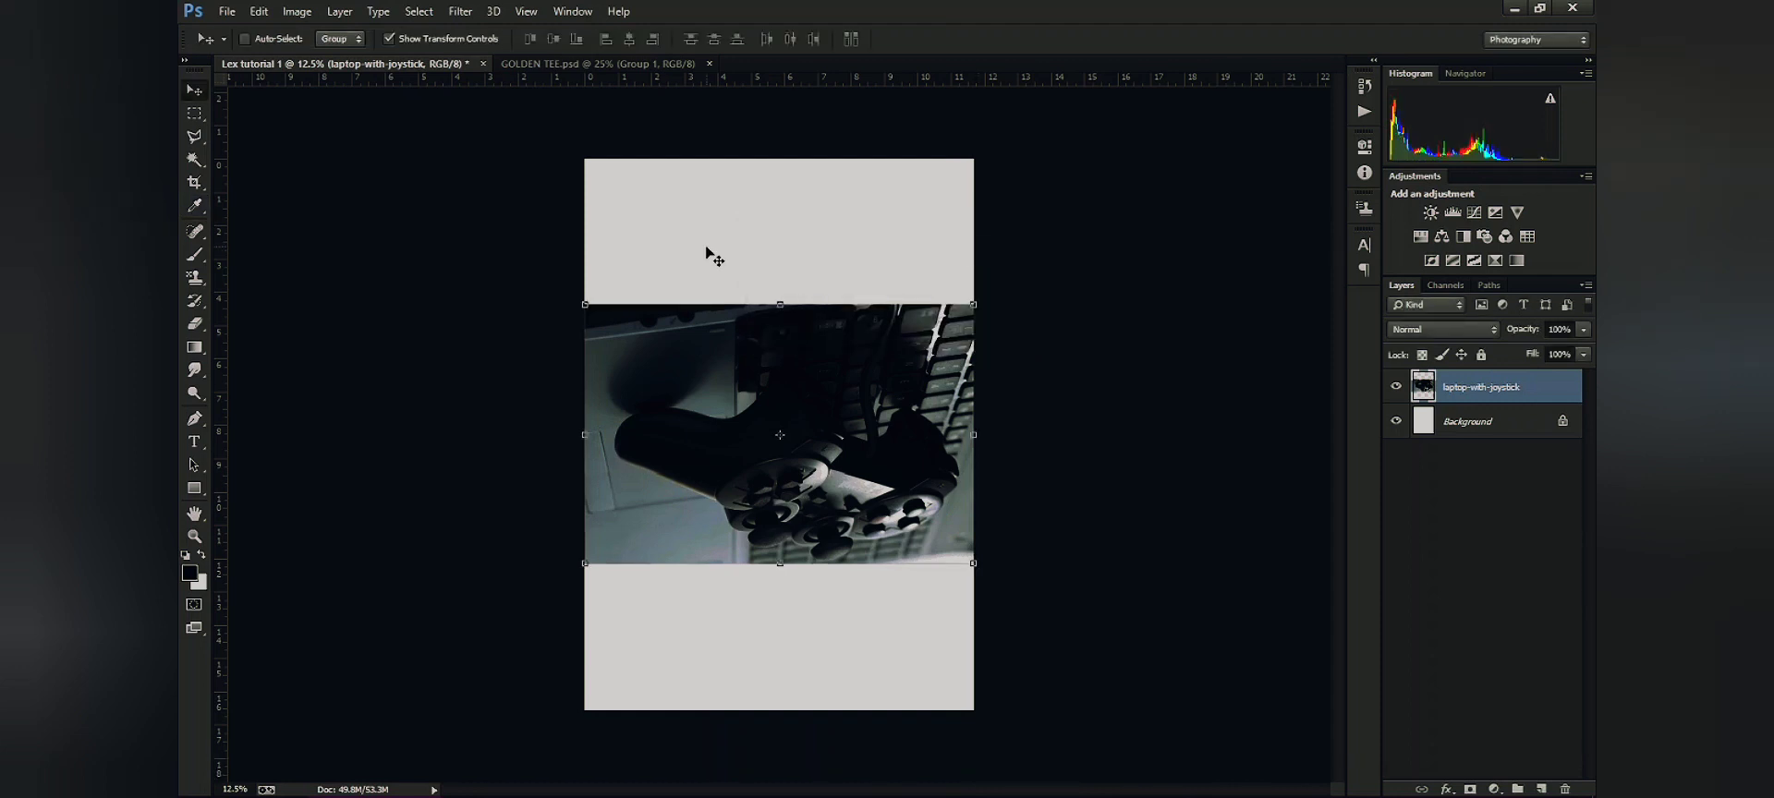
Apply the Auto Color correction to the laptop-with-joystick layer
{"action": "left_click", "coordinate": [296, 12]}
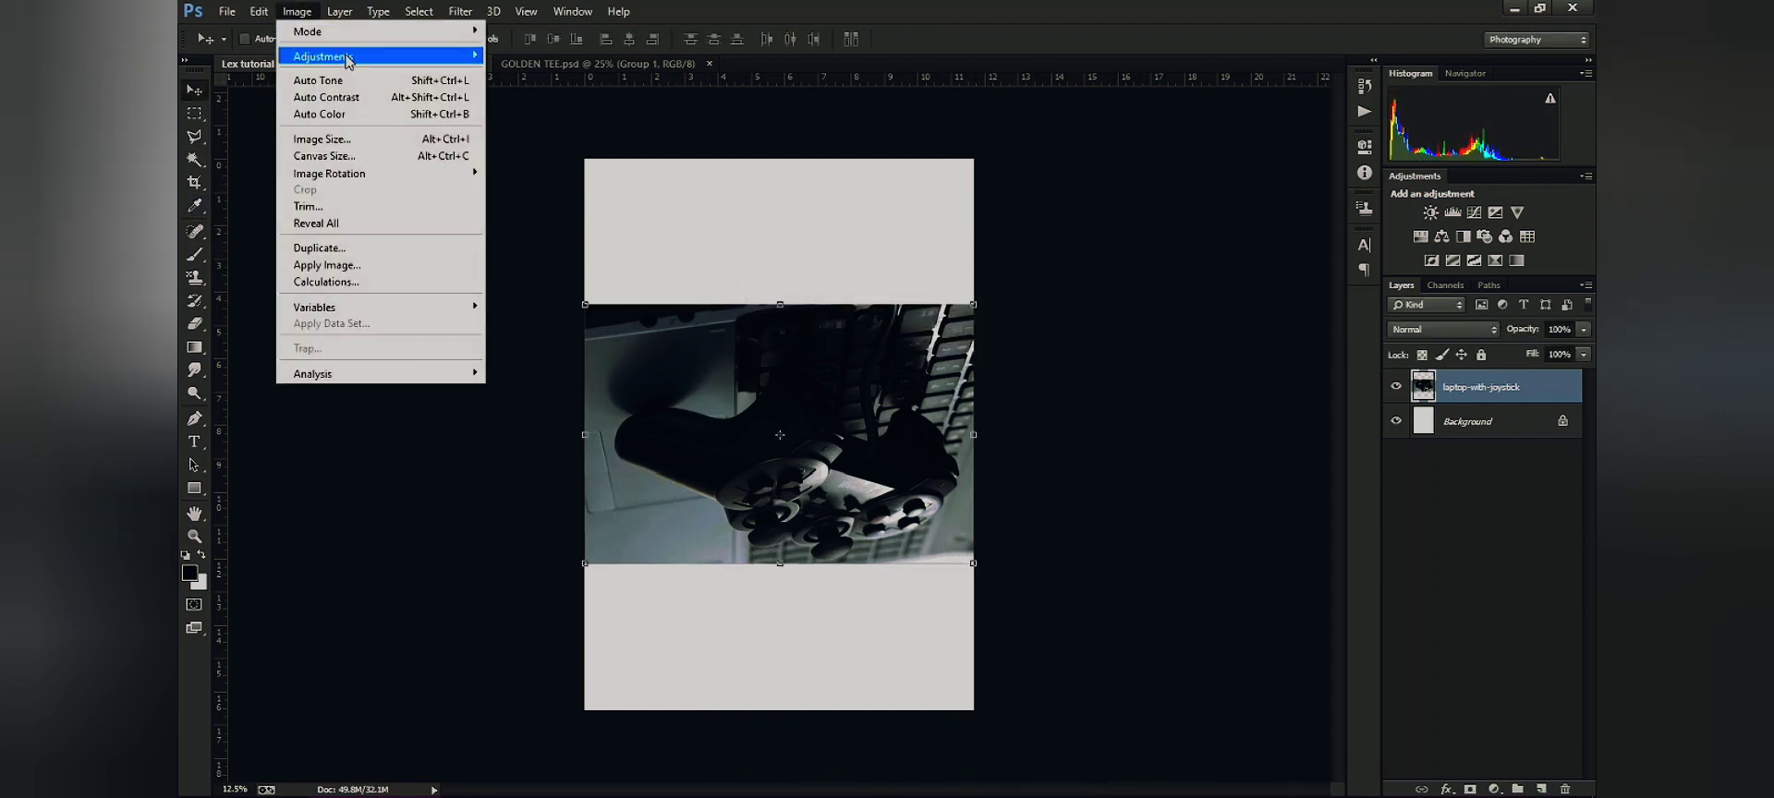
{"action": "mouse_move", "coordinate": [347, 59]}
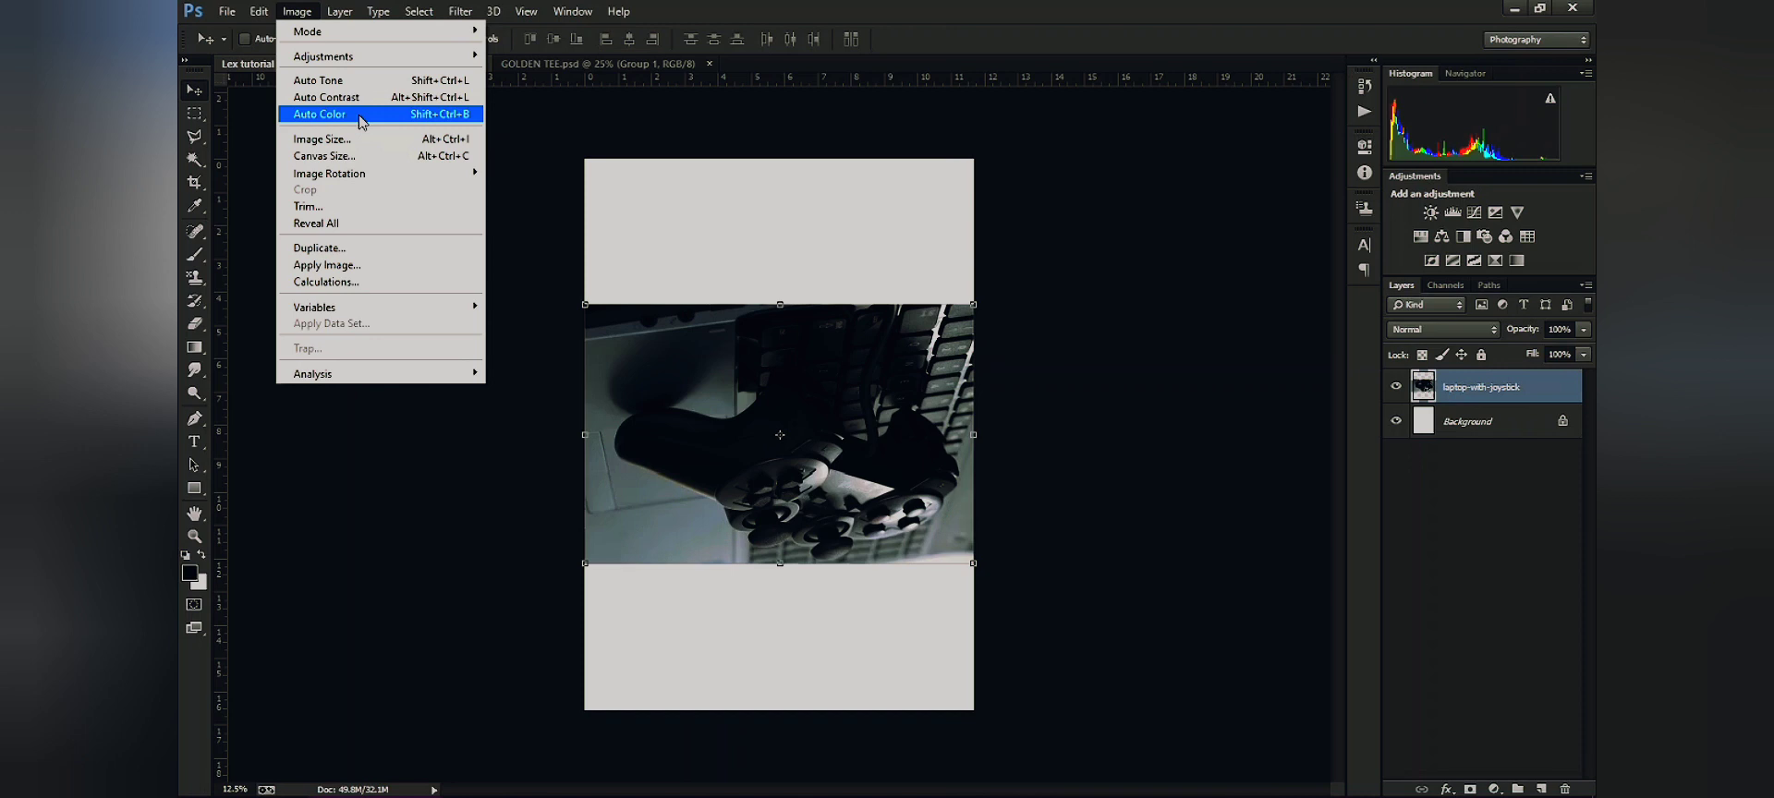
{"action": "left_click", "coordinate": [360, 117]}
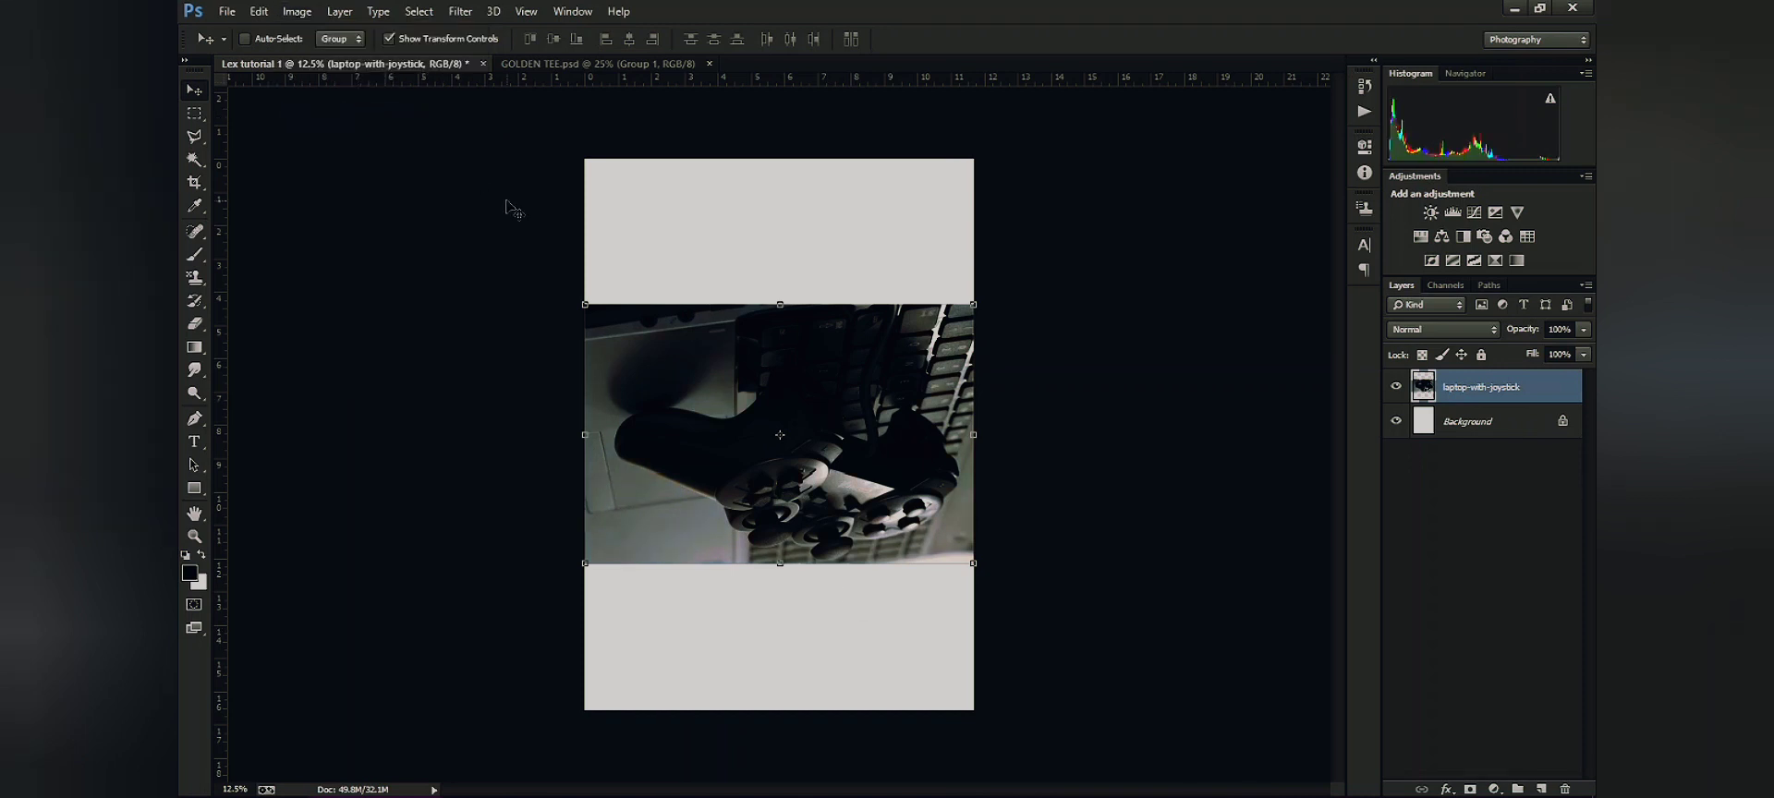
Reduce the canvas width to 8 inches, accepting the clipping, and undo the canvas size change
{"action": "left_click", "coordinate": [301, 12]}
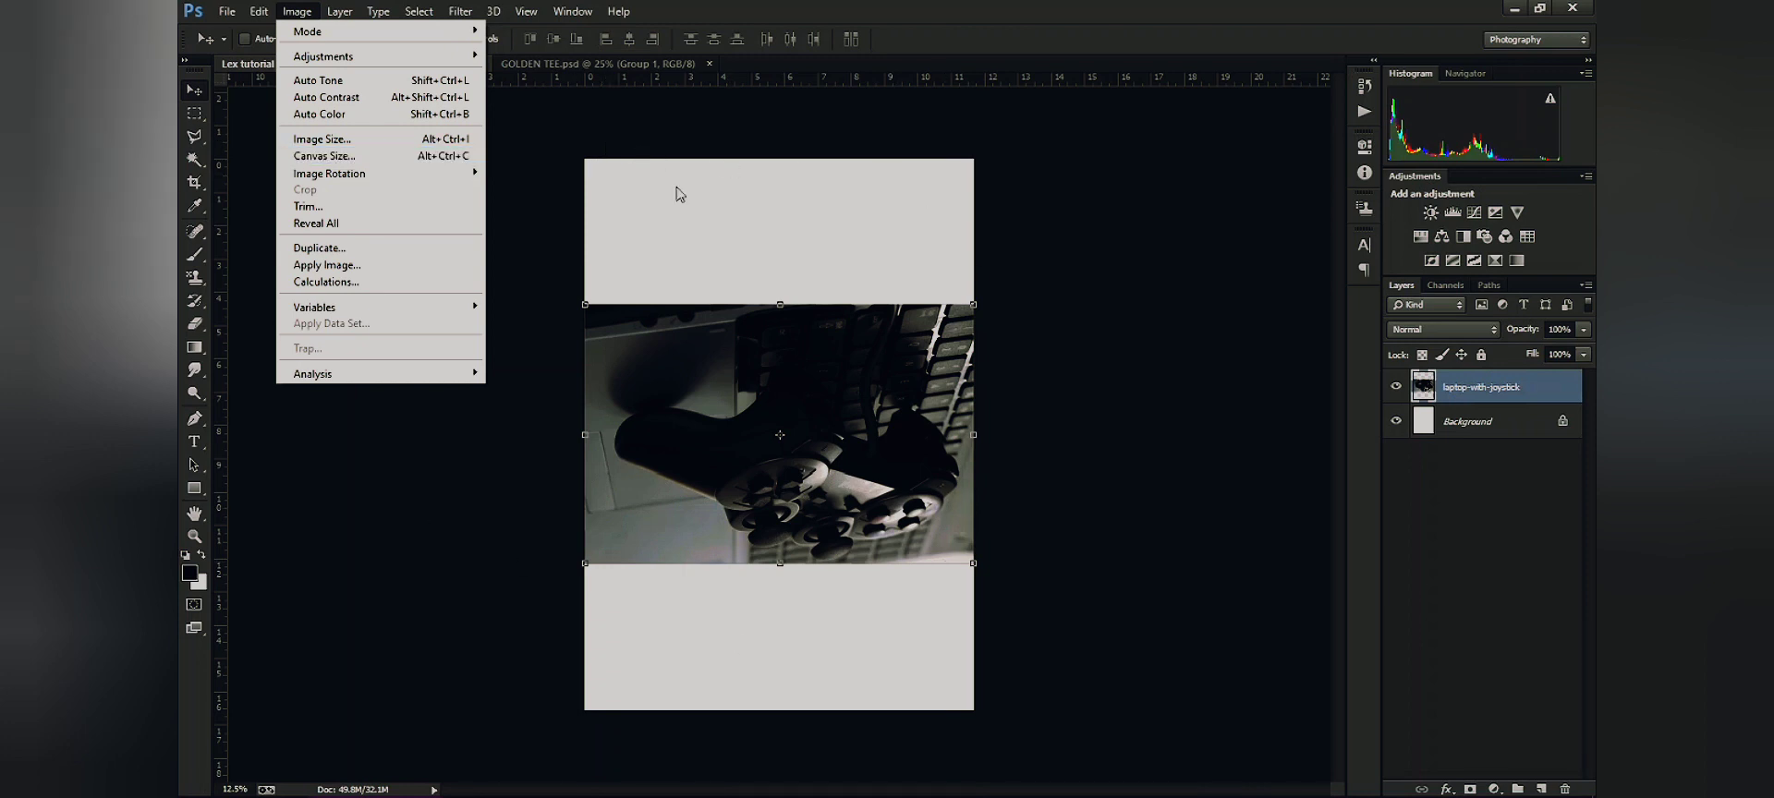
{"action": "left_click", "coordinate": [466, 156]}
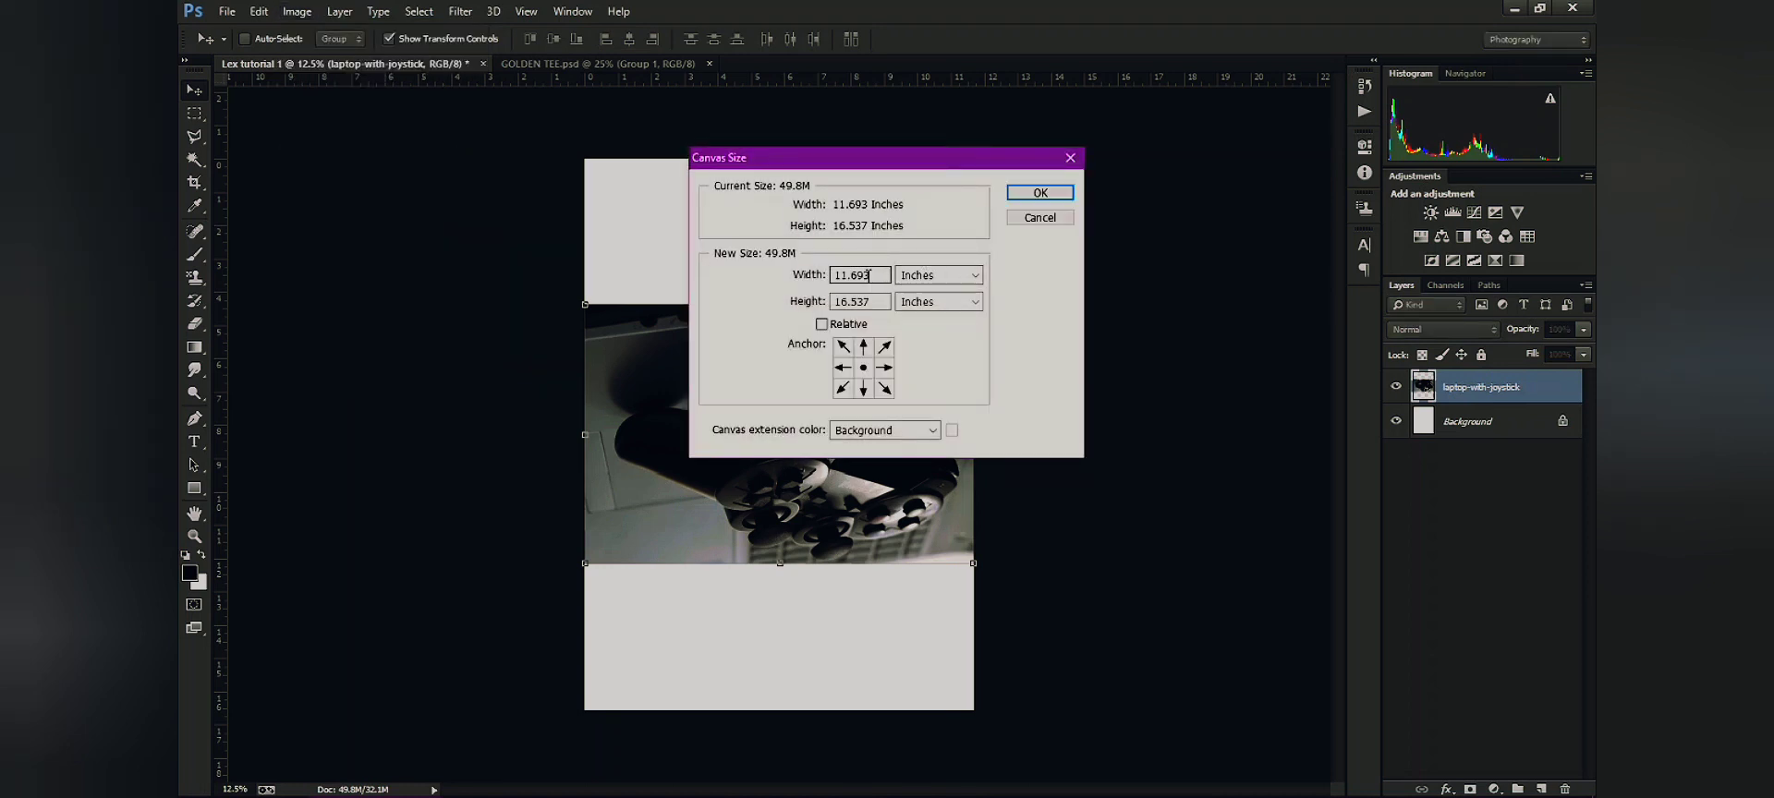
{"action": "left_click_drag", "start_coordinate": [868, 274], "coordinate": [808, 276]}
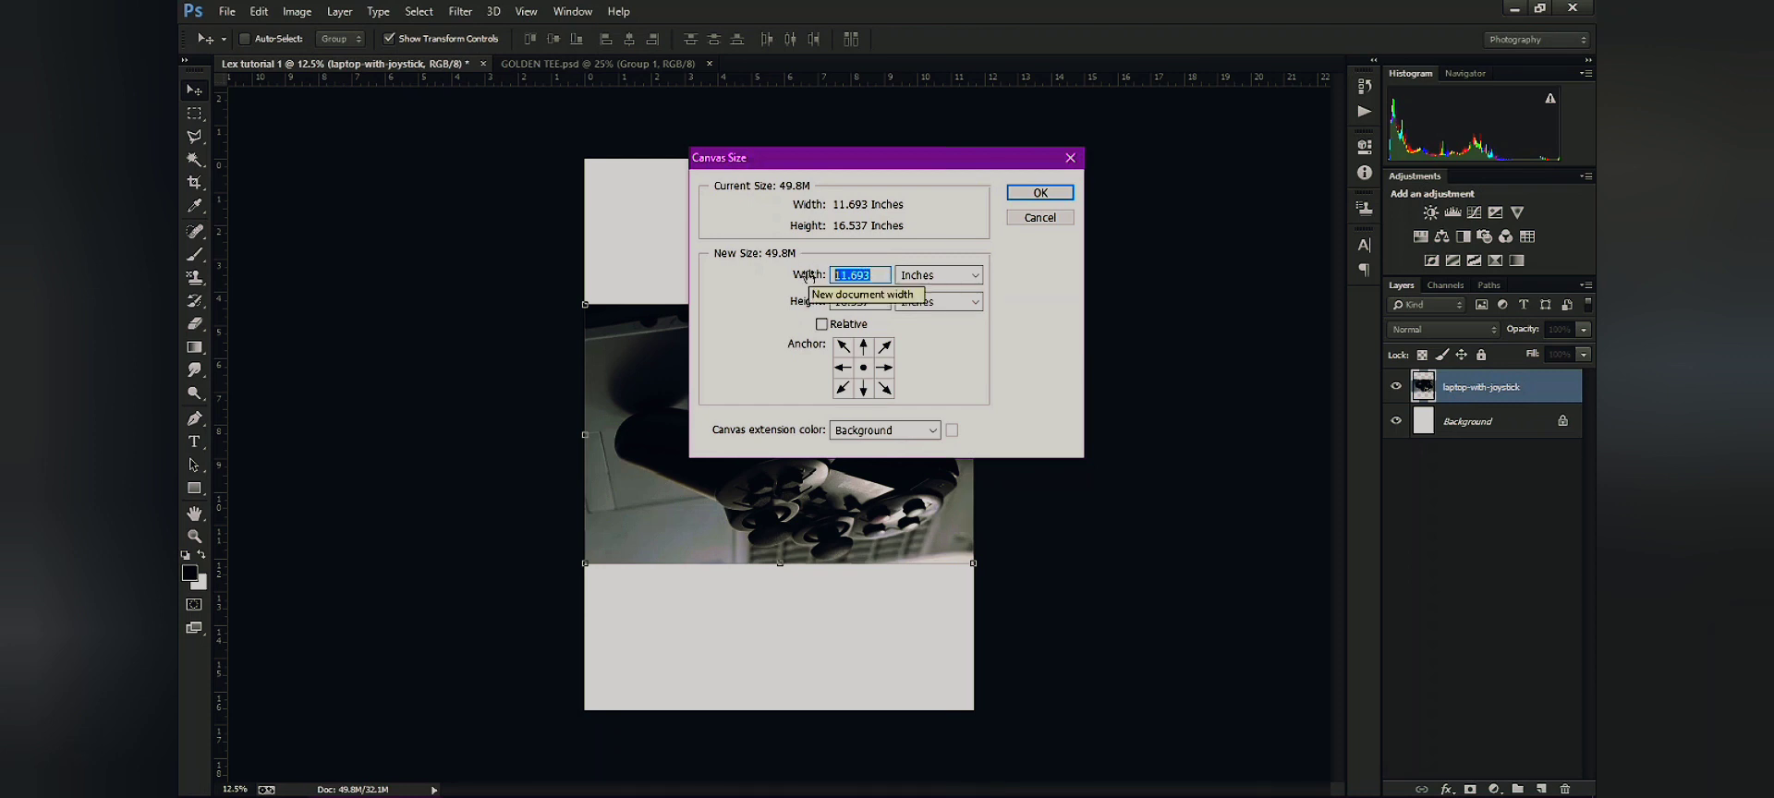
{"action": "type", "text": "8"}
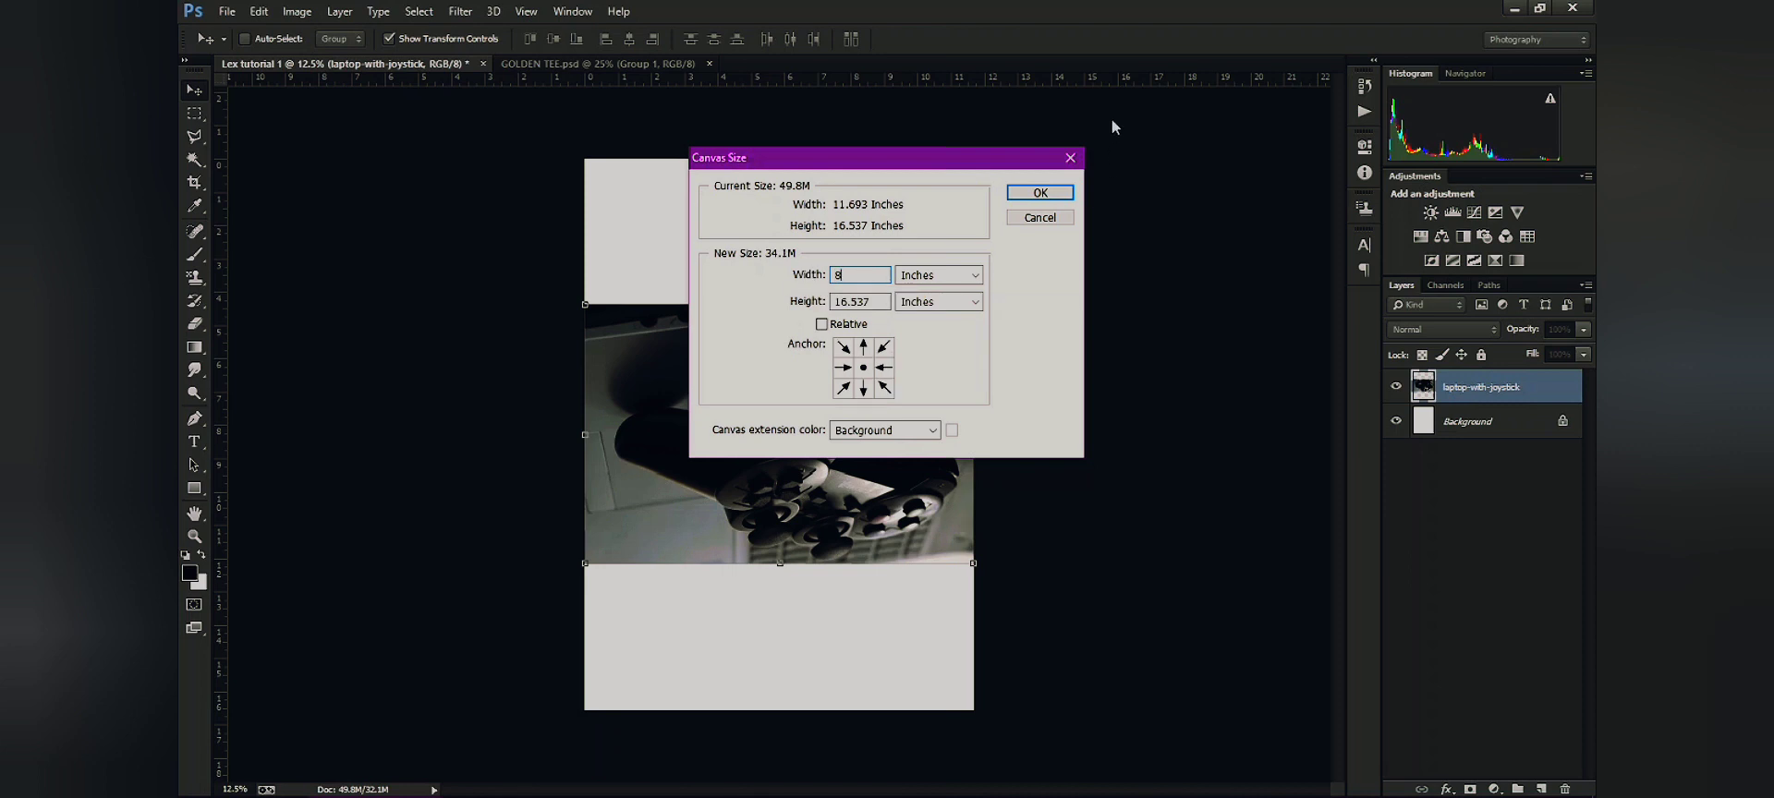
{"action": "left_click", "coordinate": [1021, 196]}
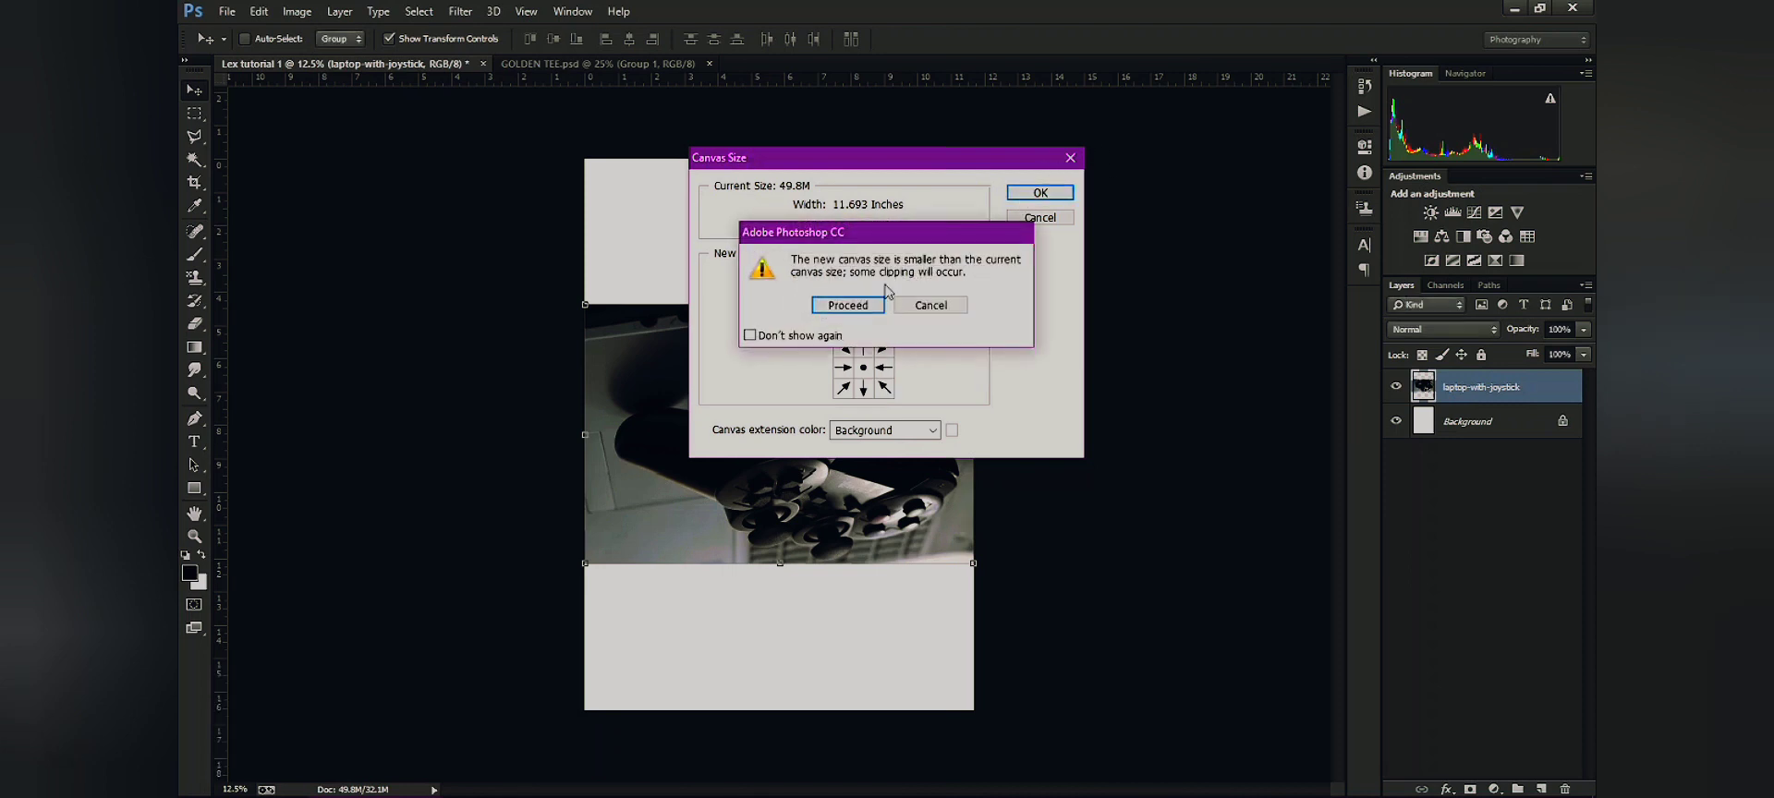
{"action": "left_click", "coordinate": [848, 305]}
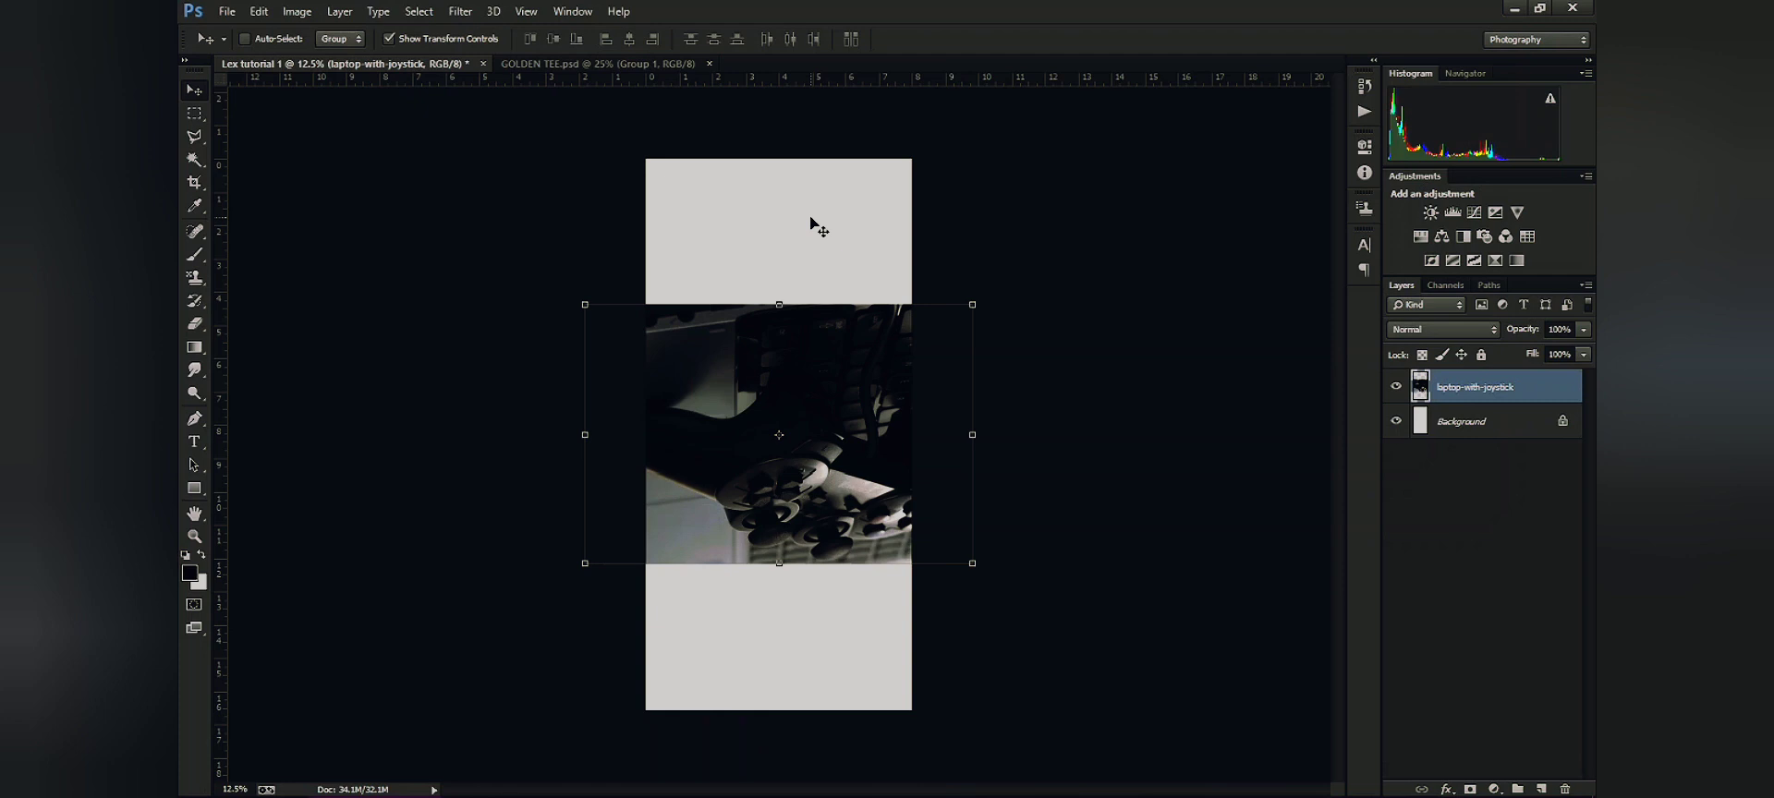
{"action": "left_click", "coordinate": [229, 12]}
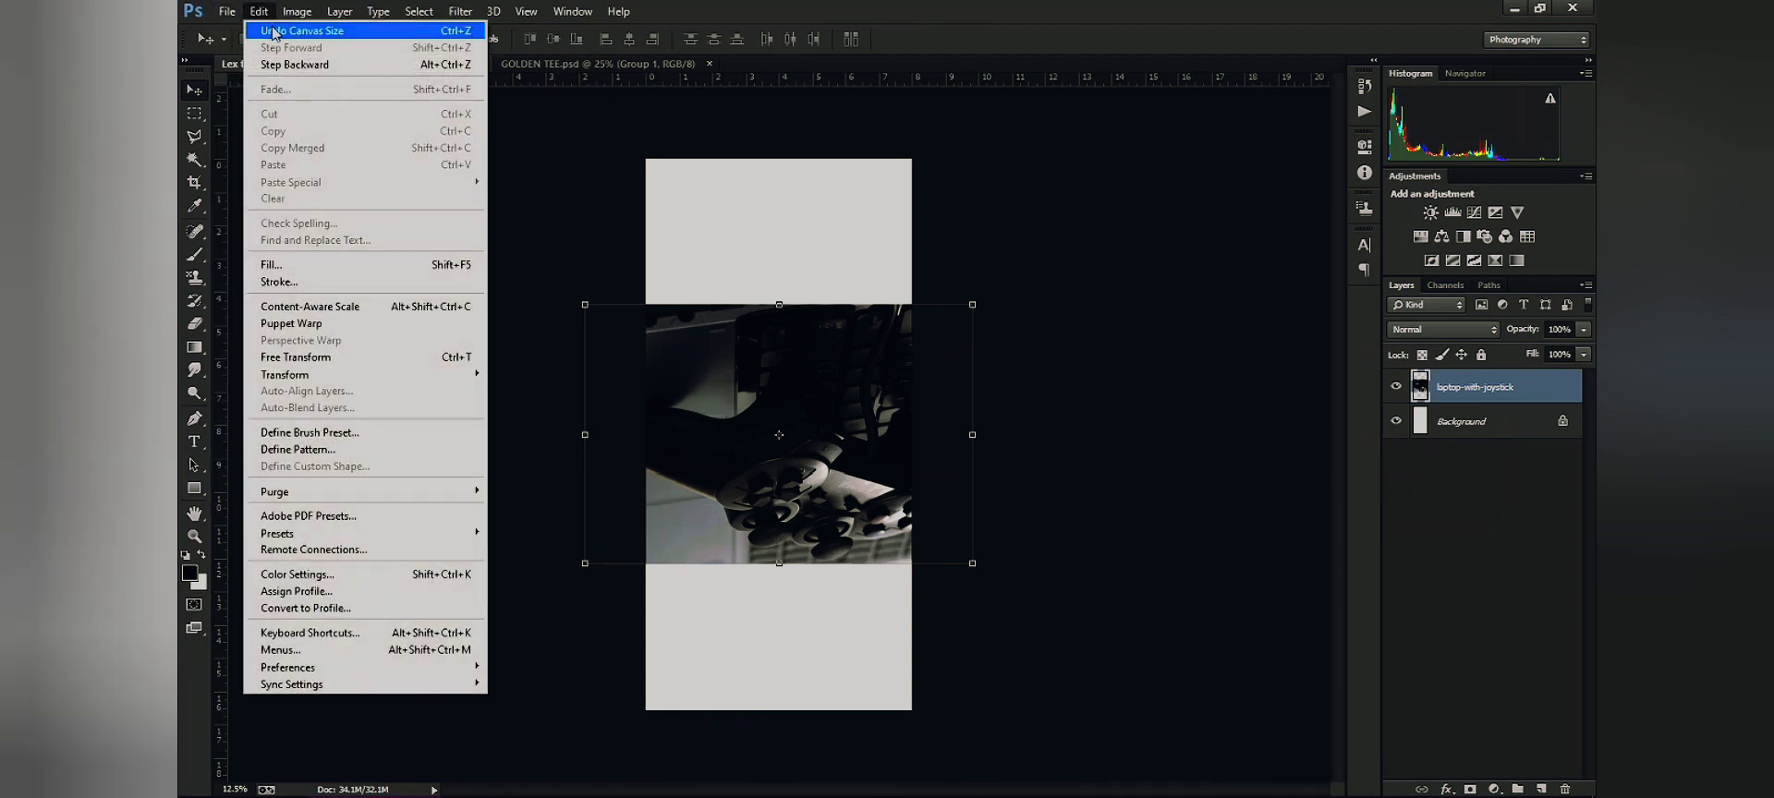
{"action": "left_click", "coordinate": [652, 229]}
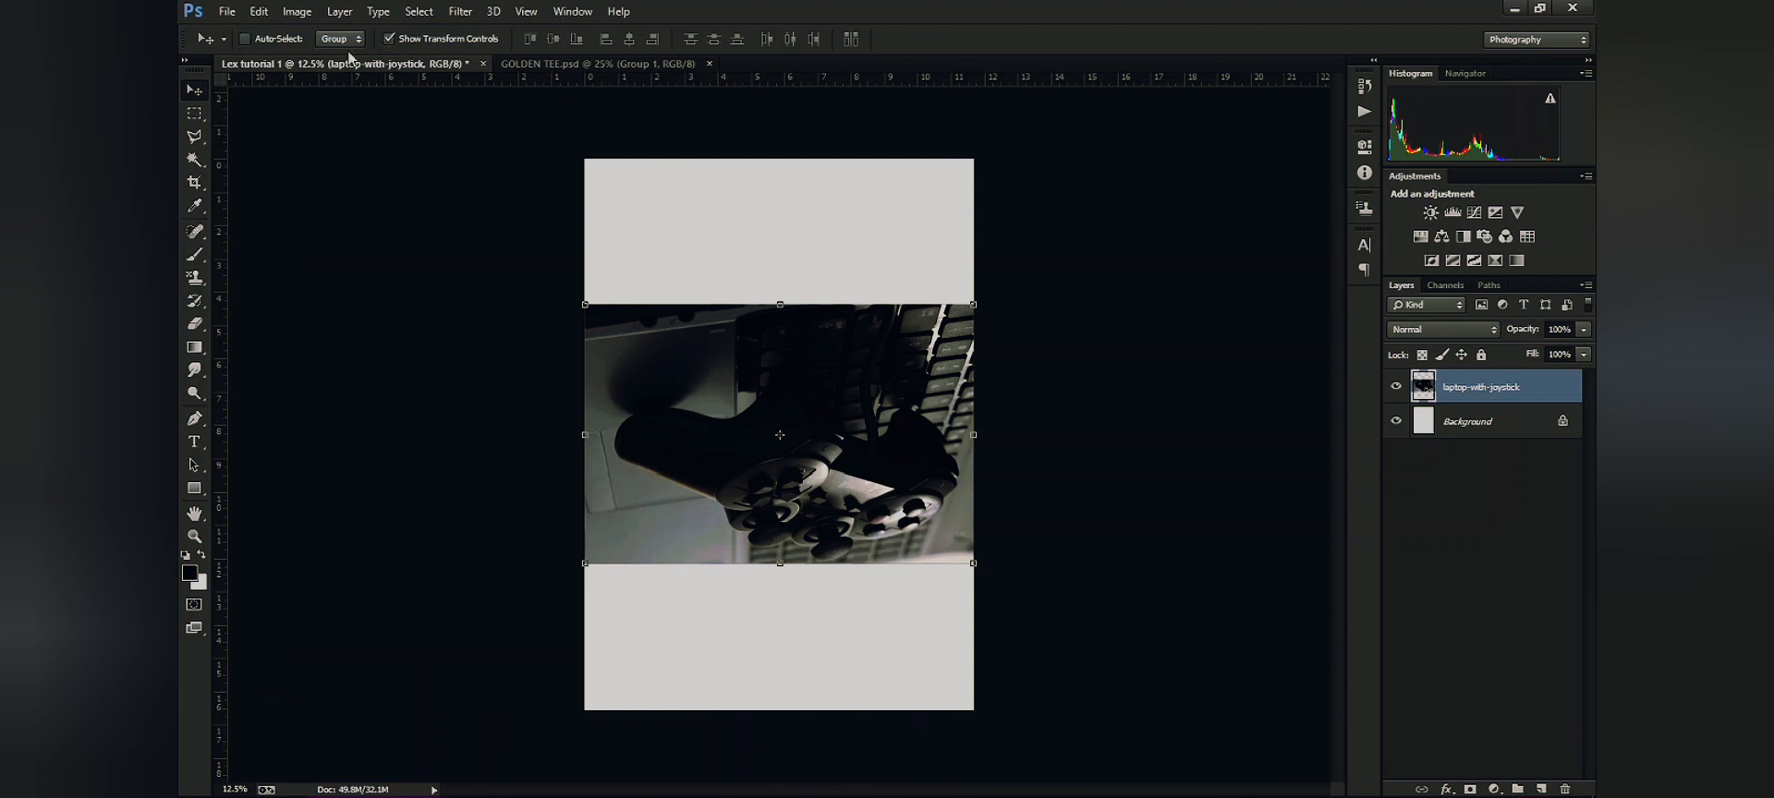
Duplicate the laptop-with-joystick layer using Layer Via Copy
{"action": "left_click", "coordinate": [301, 12]}
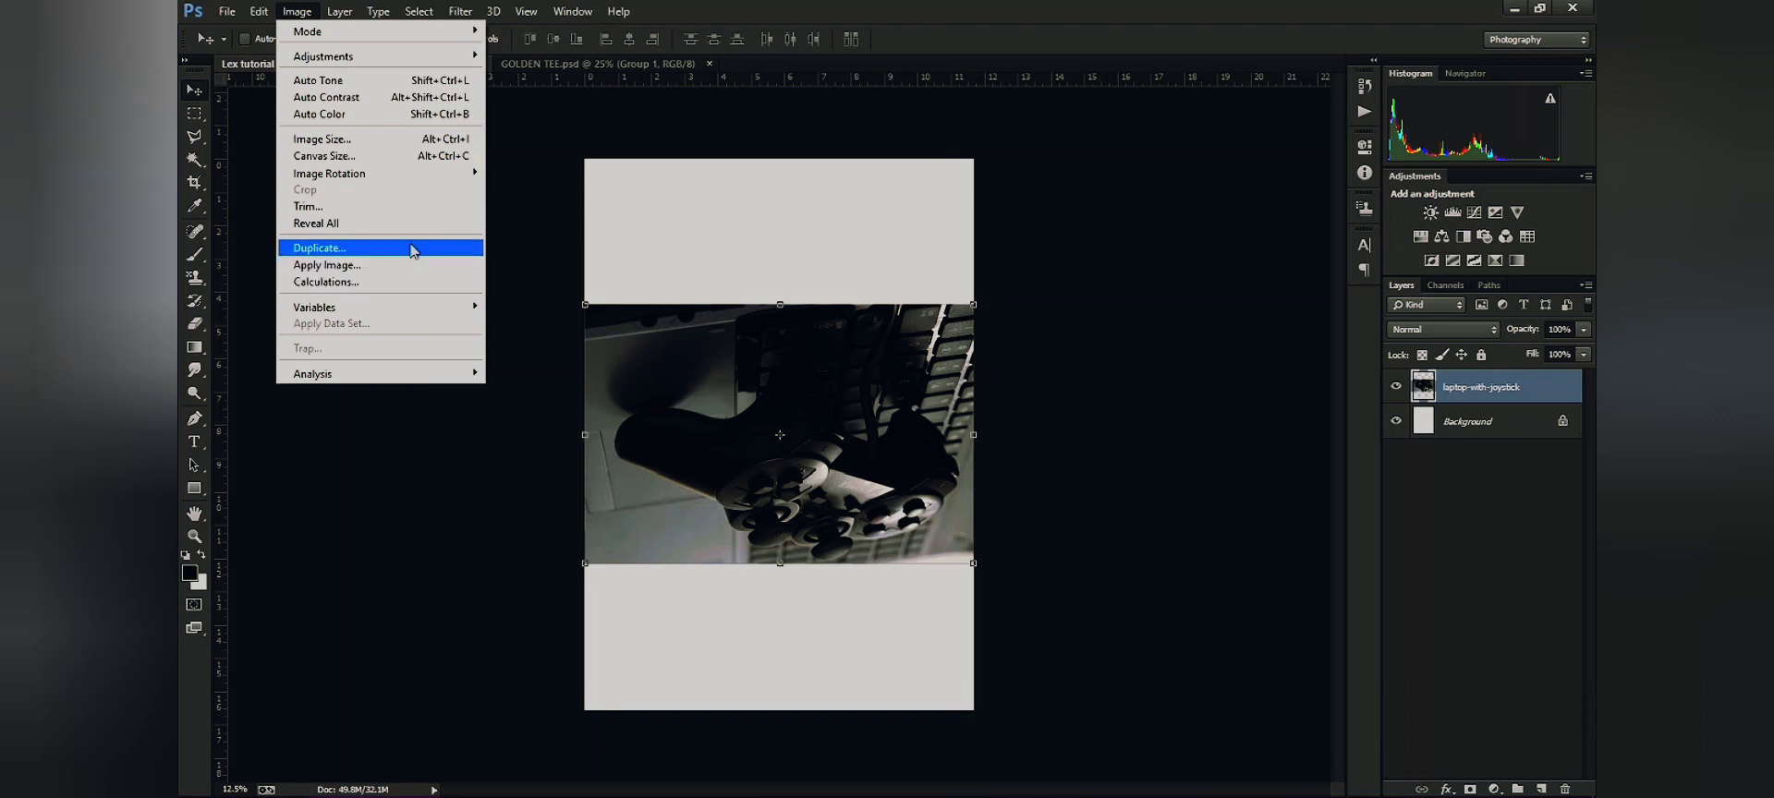
{"action": "mouse_move", "coordinate": [348, 13]}
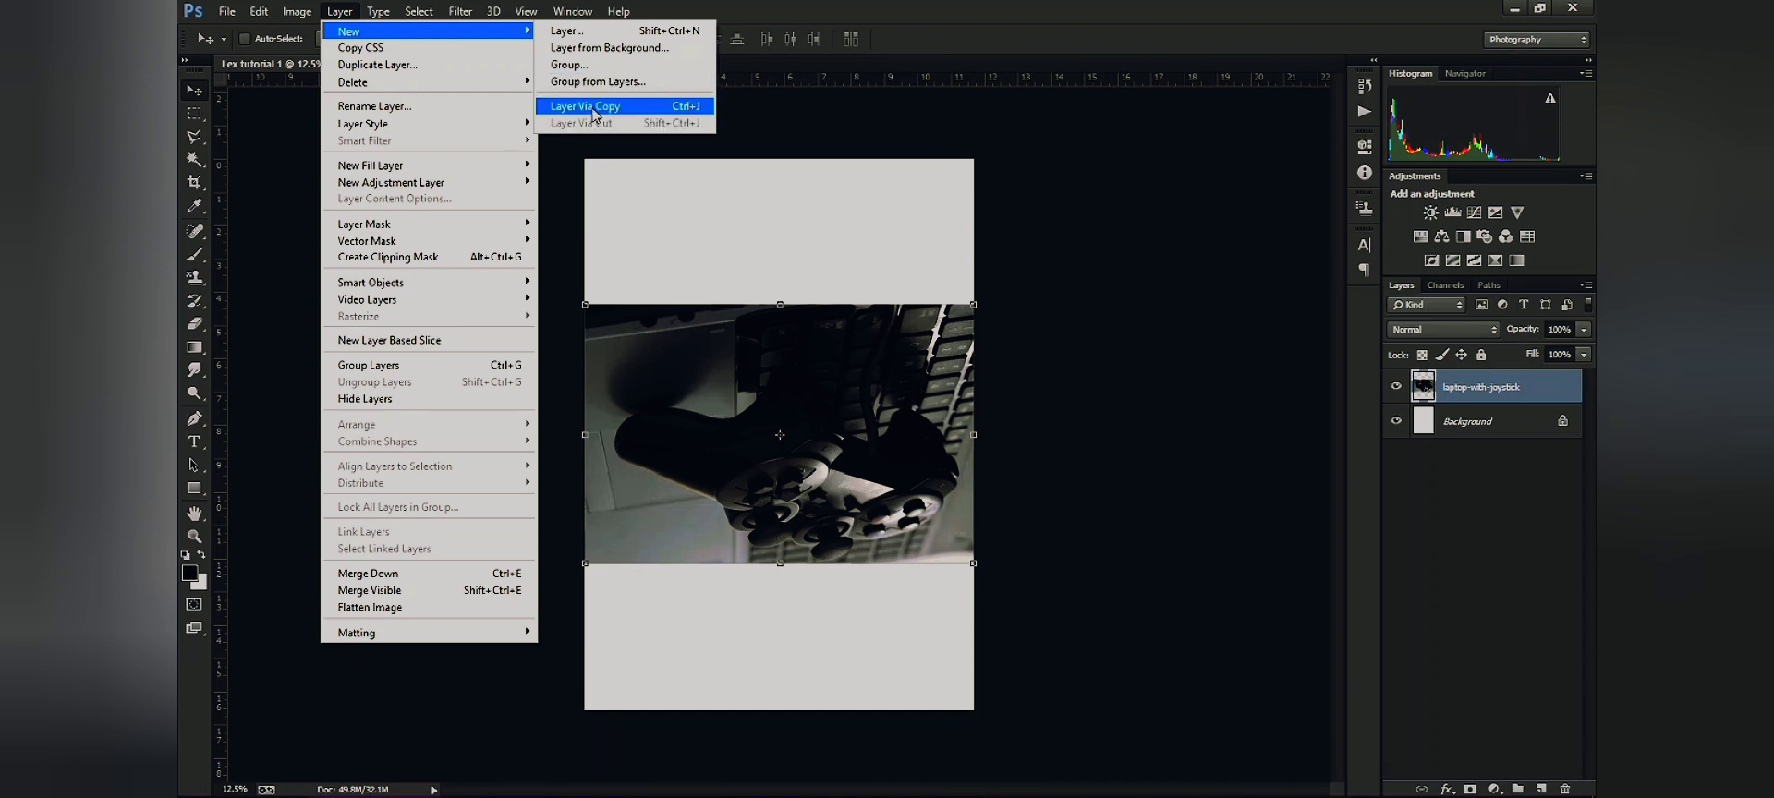
{"action": "left_click", "coordinate": [594, 107]}
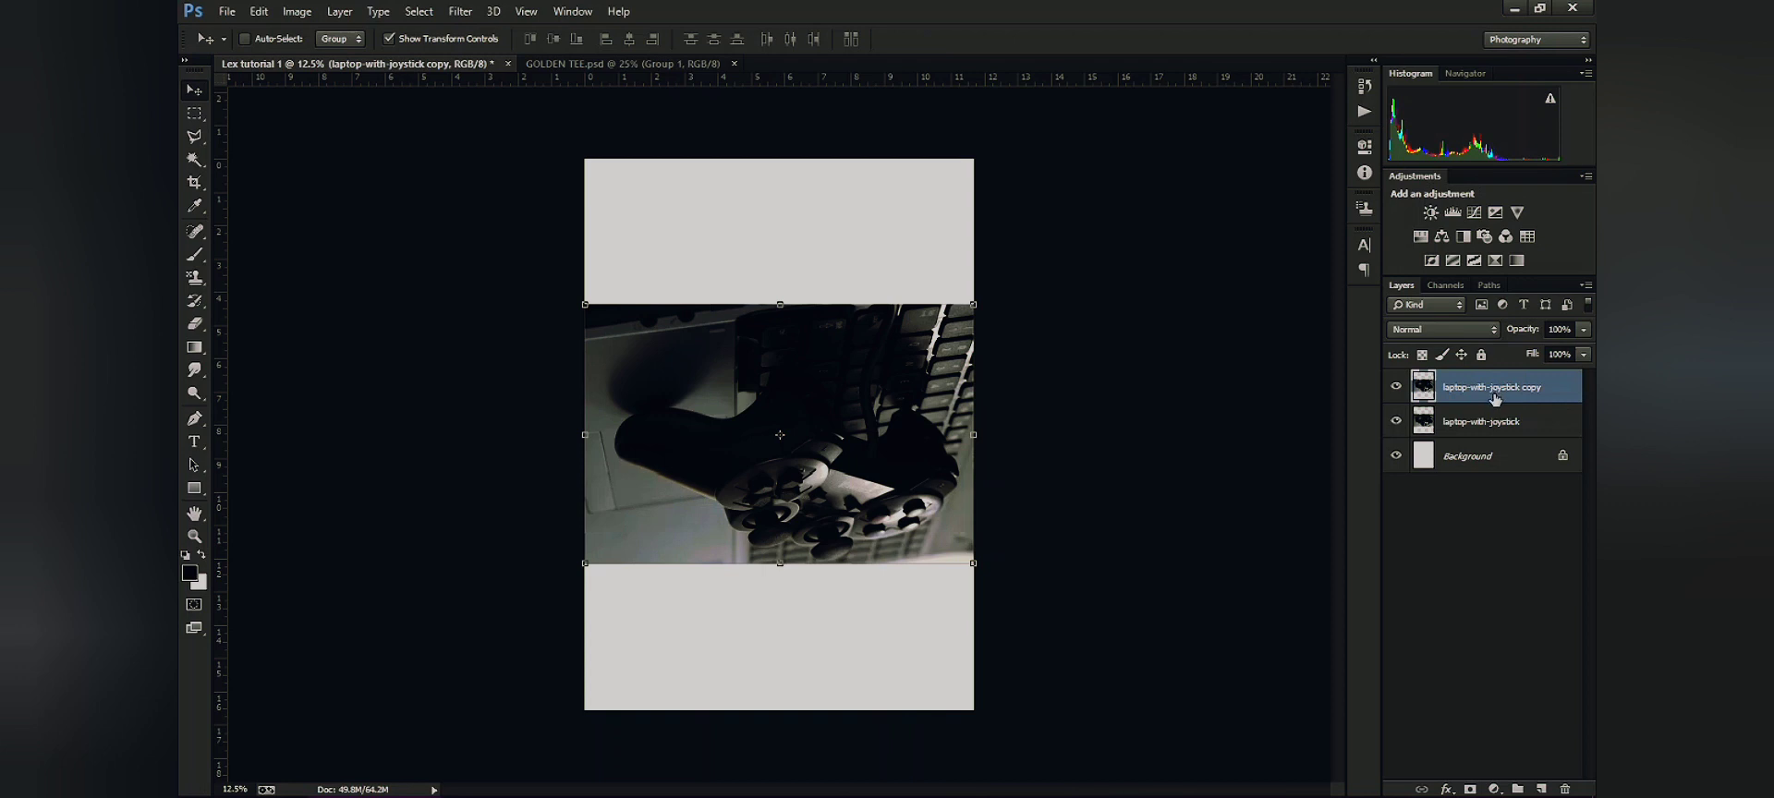
Duplicate the copied layer within Lex tutorial 1 as "laptop-with-joystick copy 2"
{"action": "left_click", "coordinate": [297, 11]}
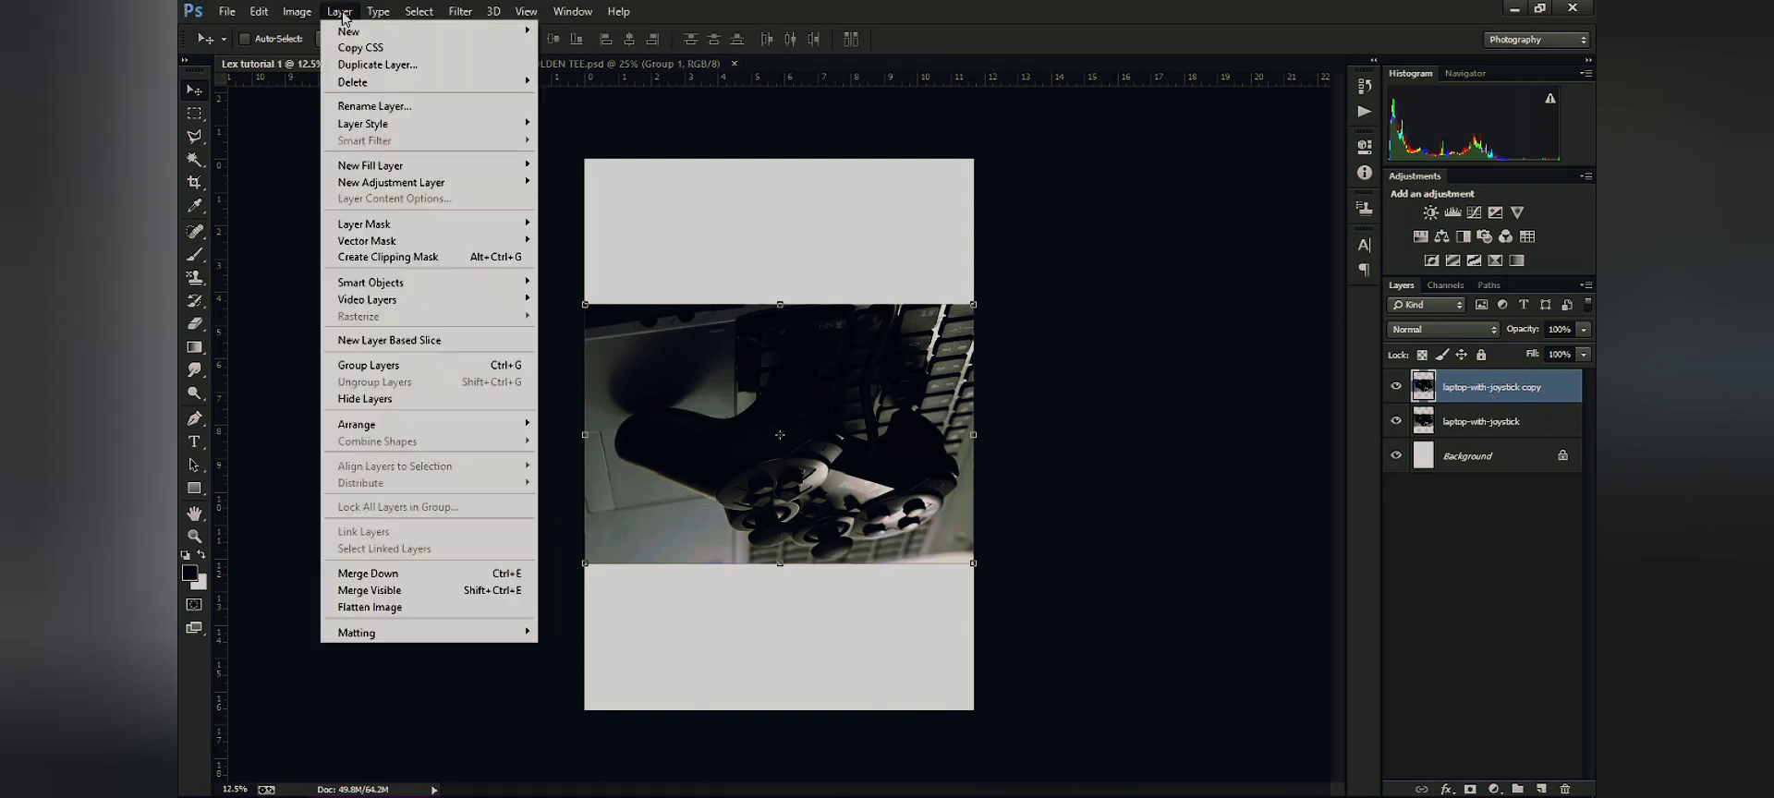
{"action": "left_click", "coordinate": [387, 65]}
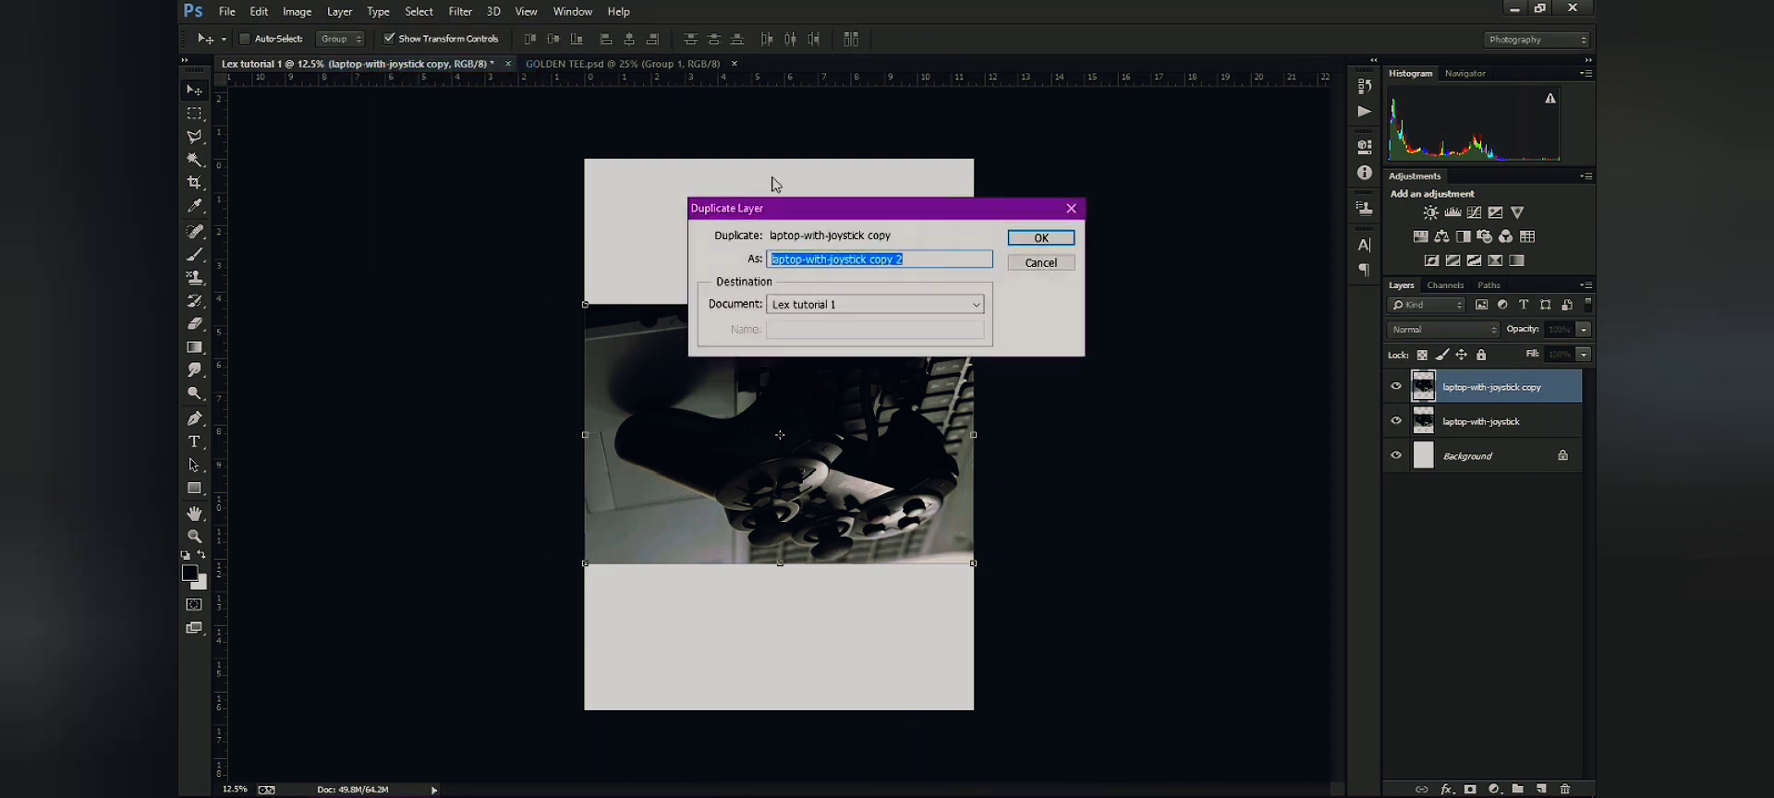
{"action": "left_click", "coordinate": [1028, 239]}
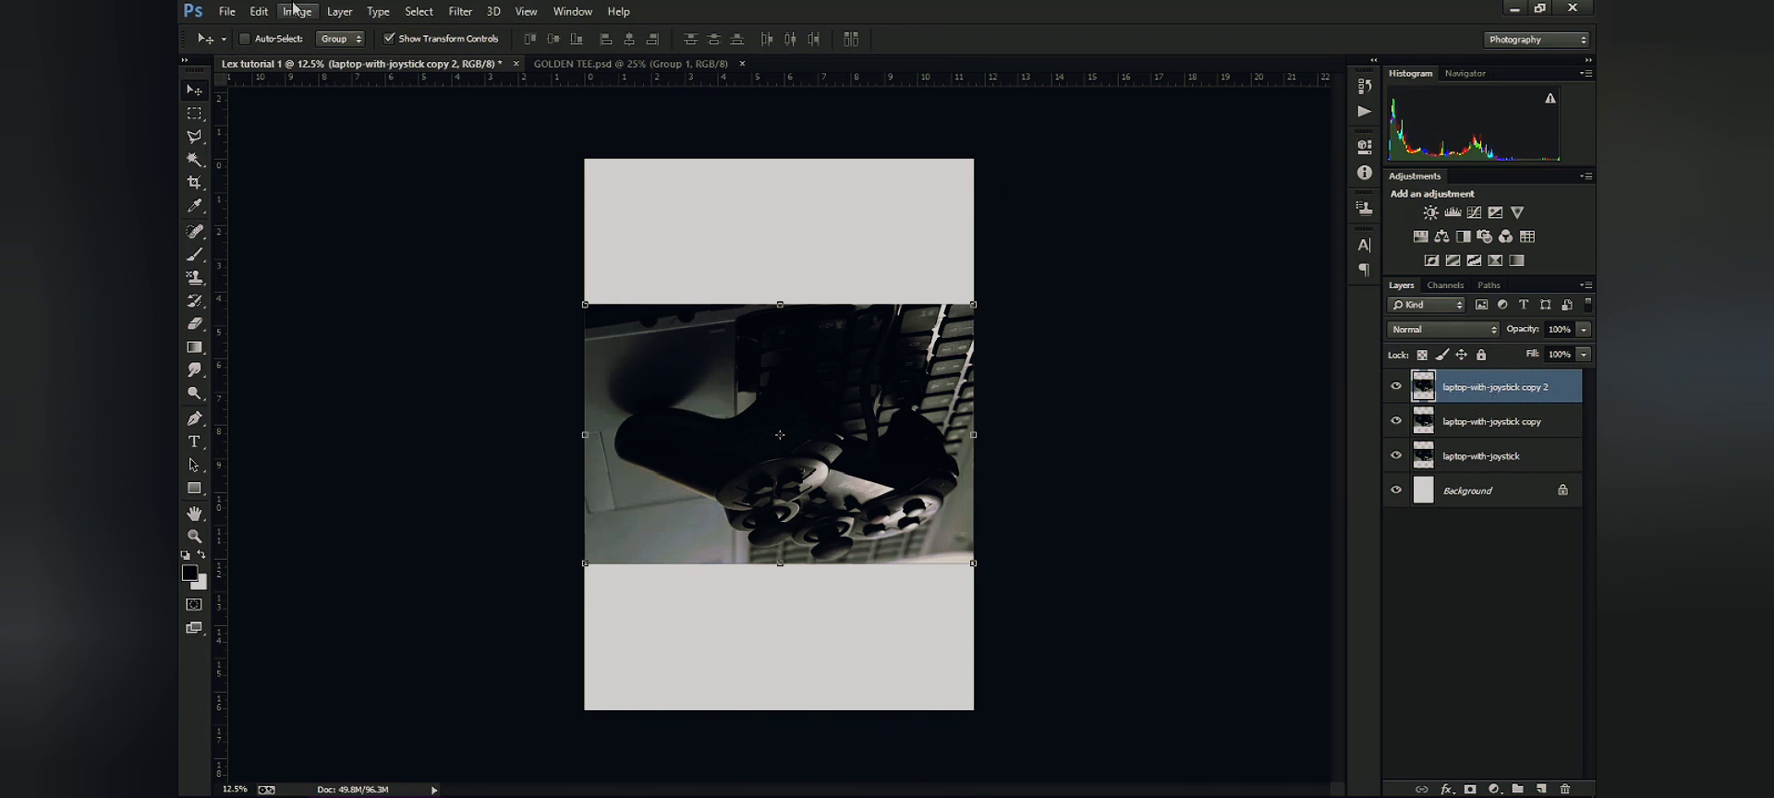
Delete the "laptop-with-joystick copy 2" layer
{"action": "left_click", "coordinate": [339, 11]}
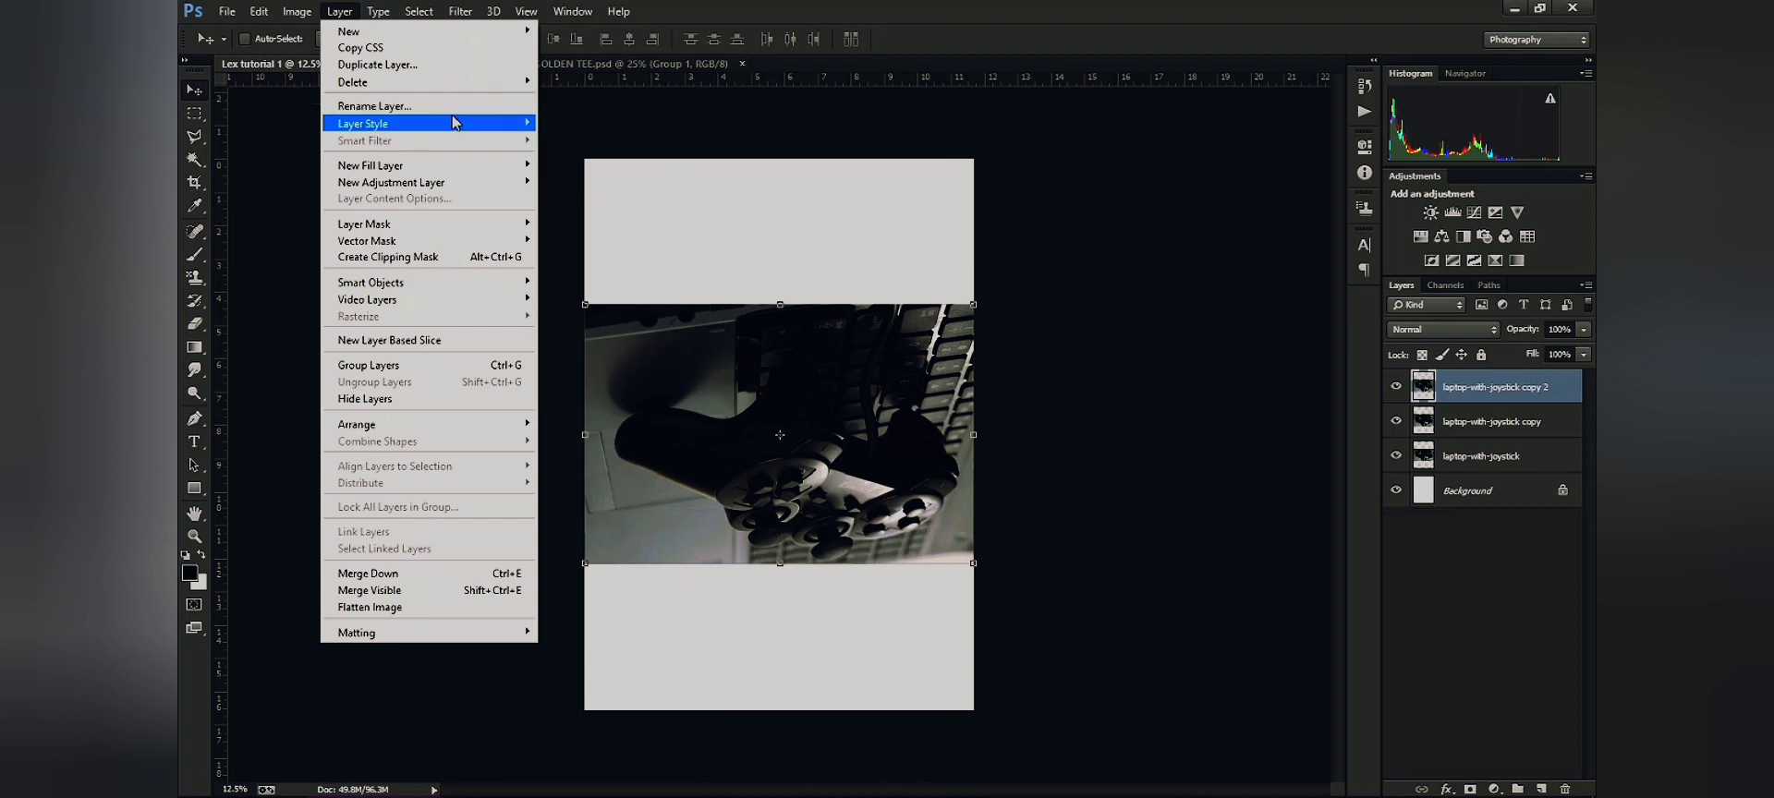
{"action": "mouse_move", "coordinate": [440, 86]}
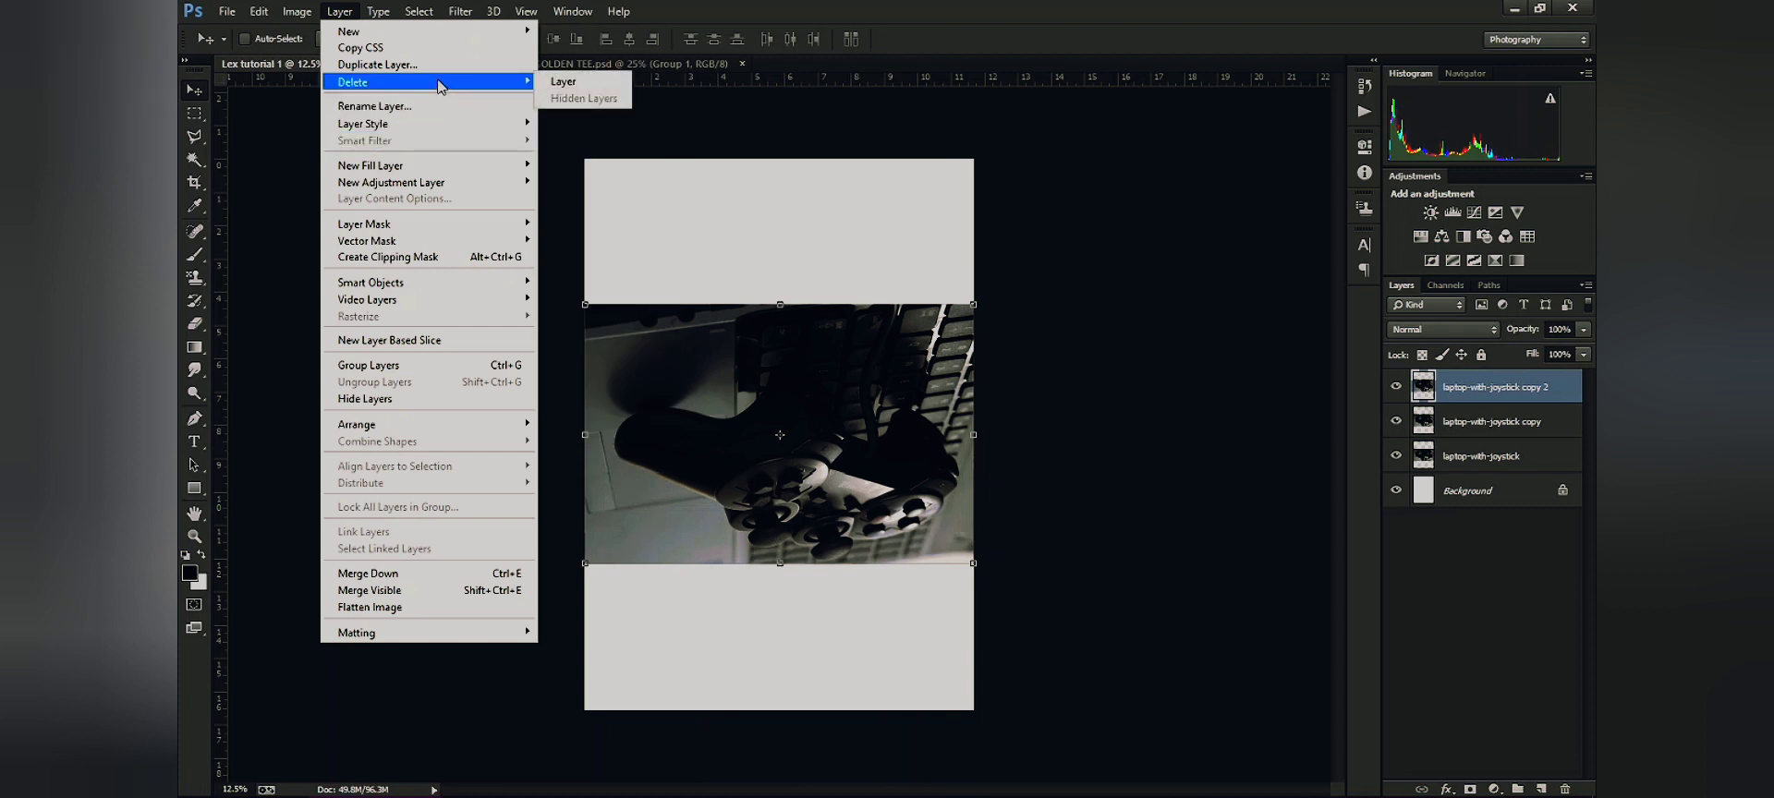
{"action": "left_click", "coordinate": [580, 85]}
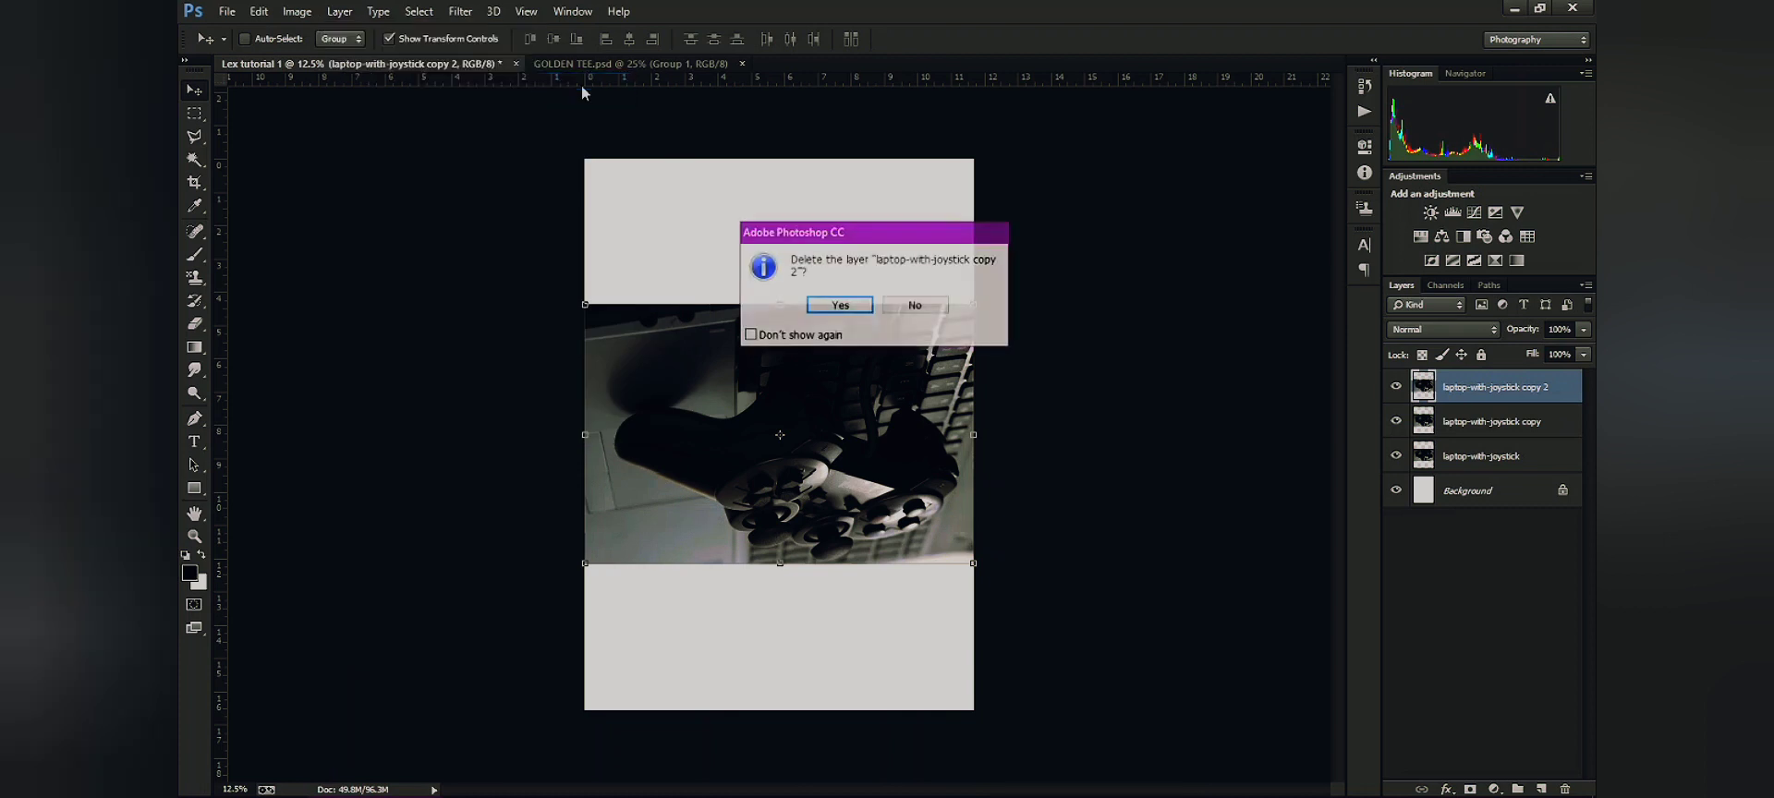
{"action": "left_click", "coordinate": [841, 305]}
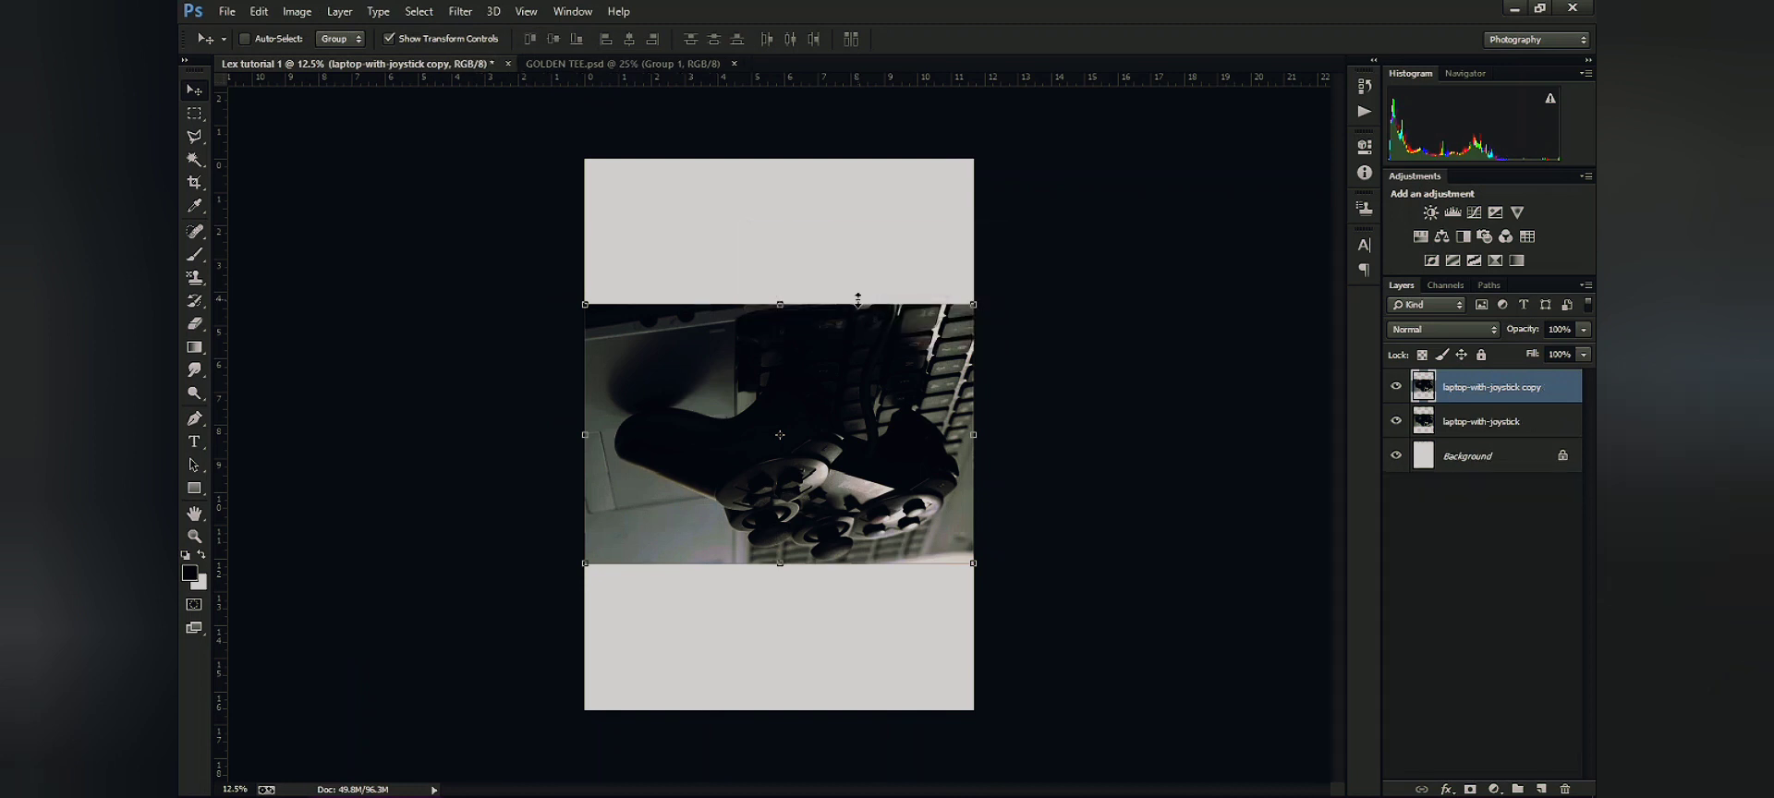
Rename the "laptop-with-joystick copy" layer to "lex image"
{"action": "left_click", "coordinate": [297, 11]}
{"action": "mouse_move", "coordinate": [339, 11]}
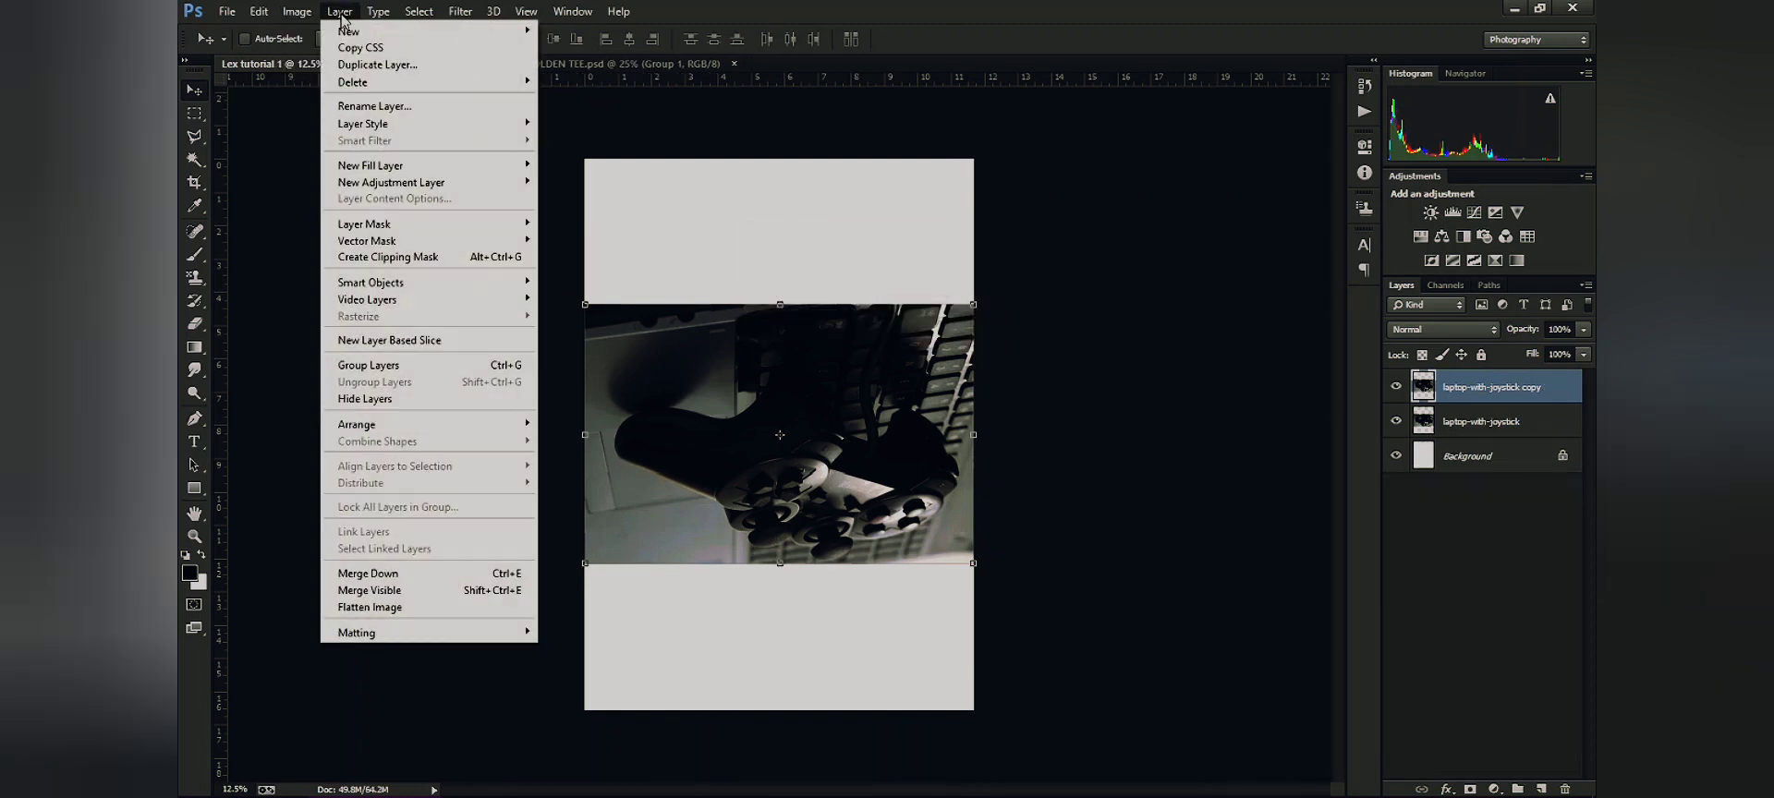
{"action": "left_click", "coordinate": [415, 107]}
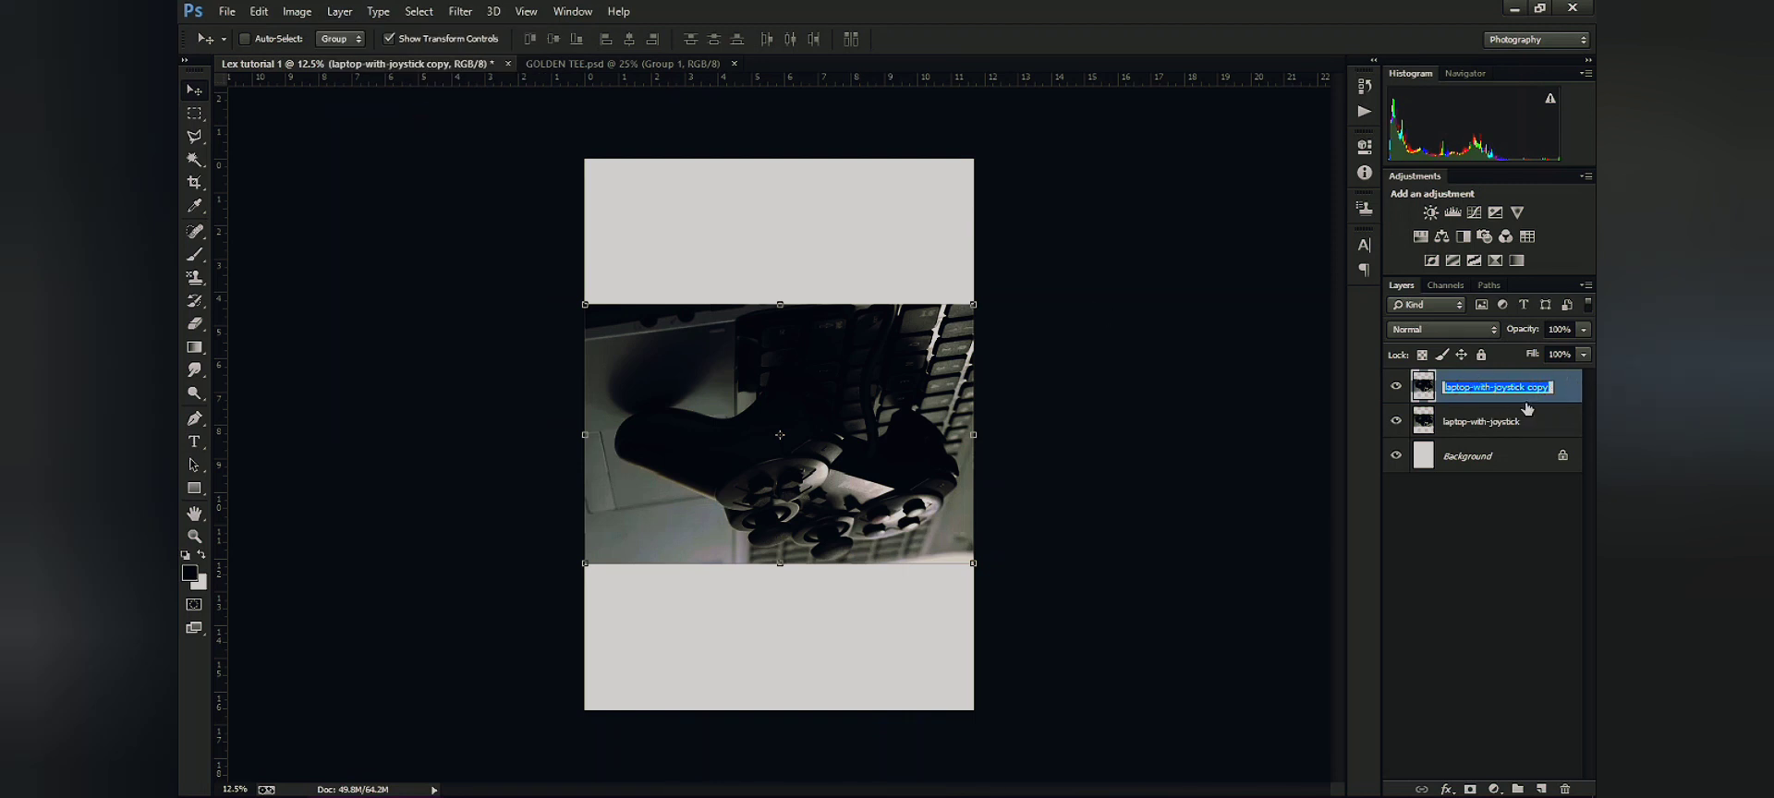
{"action": "type", "text": "lex "}
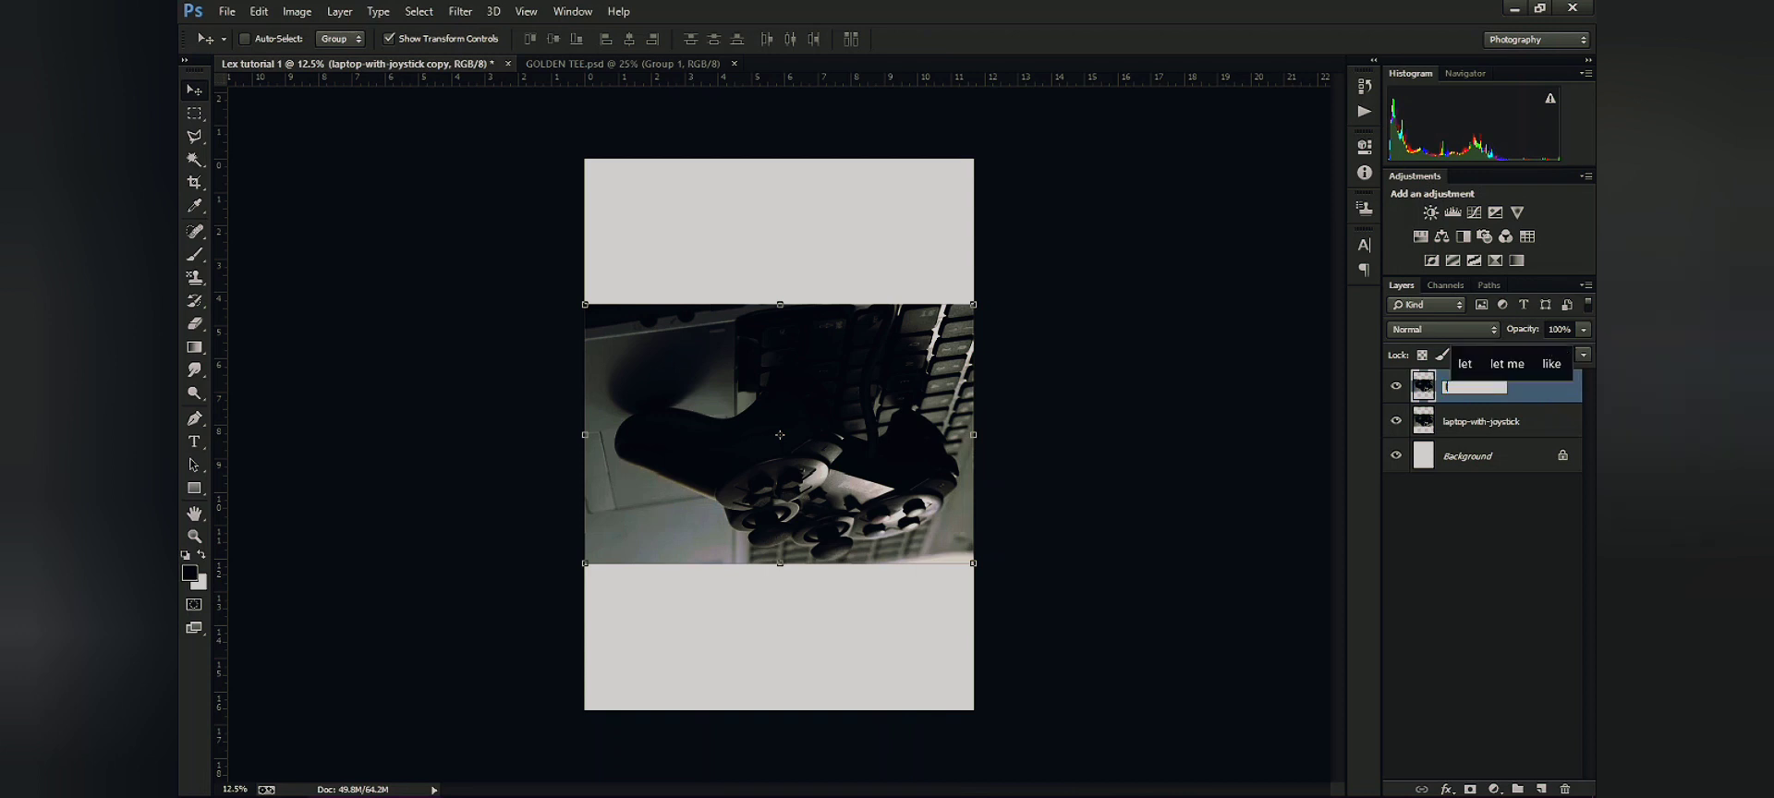
{"action": "type", "text": "ima"}
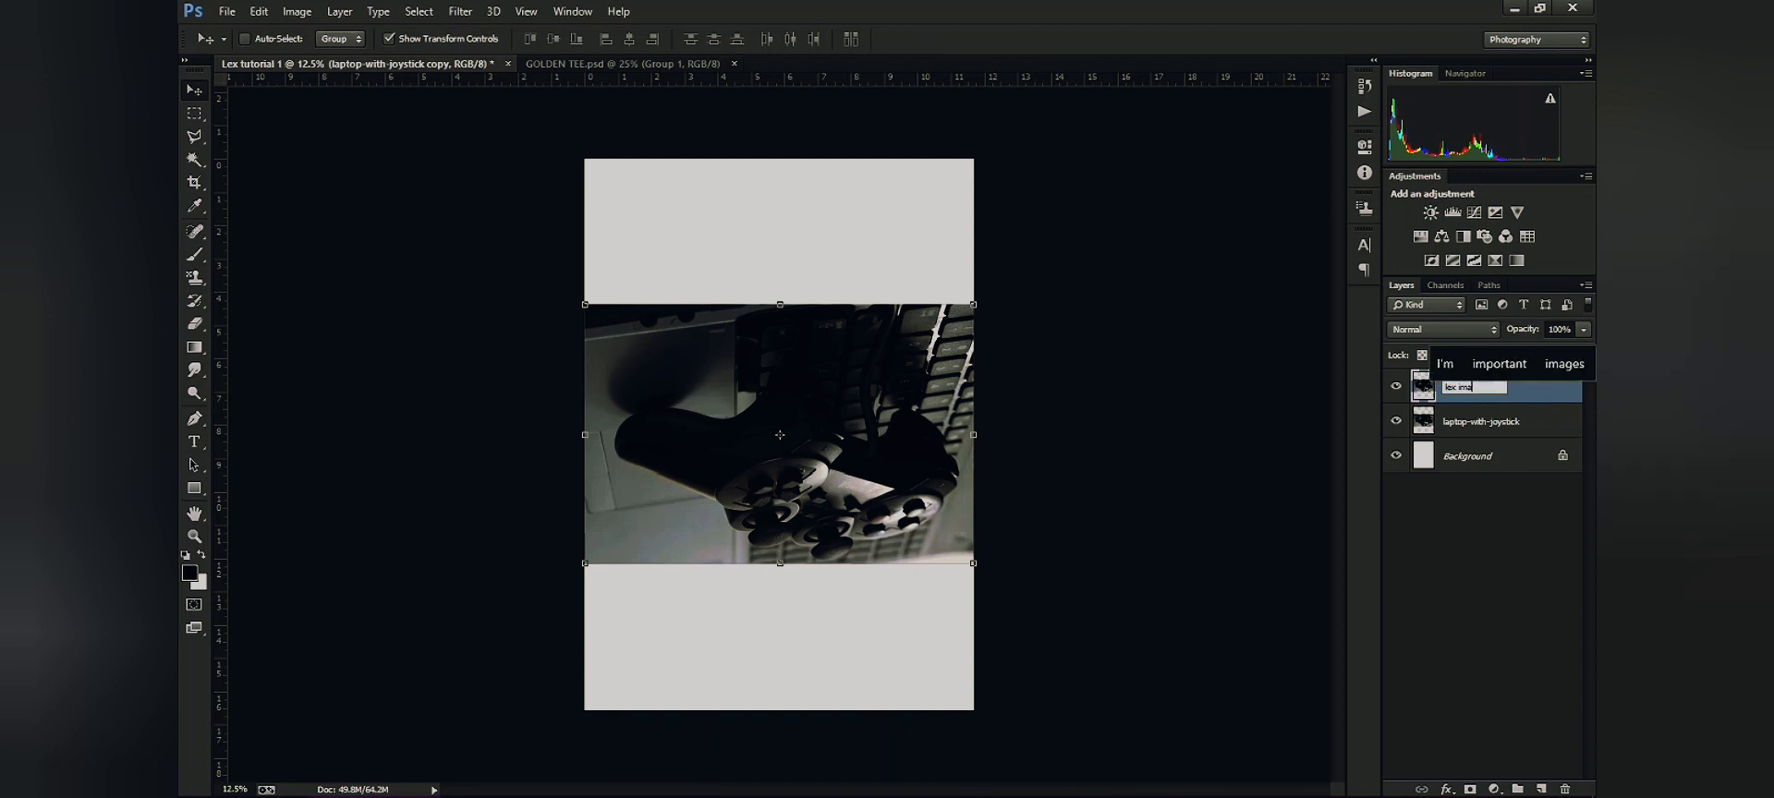
{"action": "type", "text": "g"}
{"action": "key", "text": "BackSpace"}
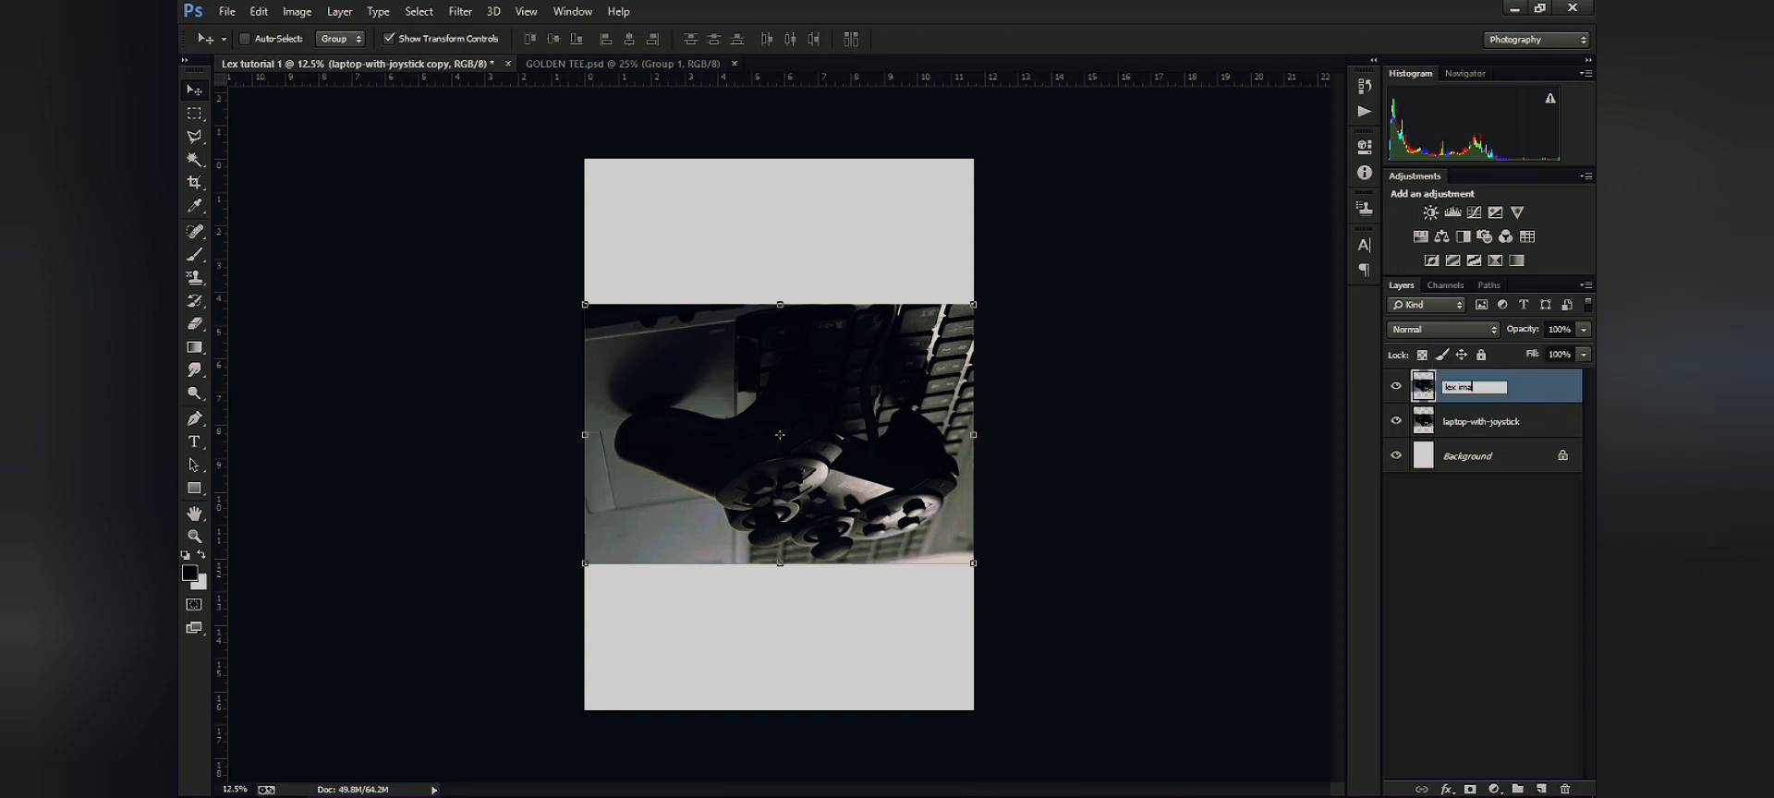
{"action": "type", "text": "e"}
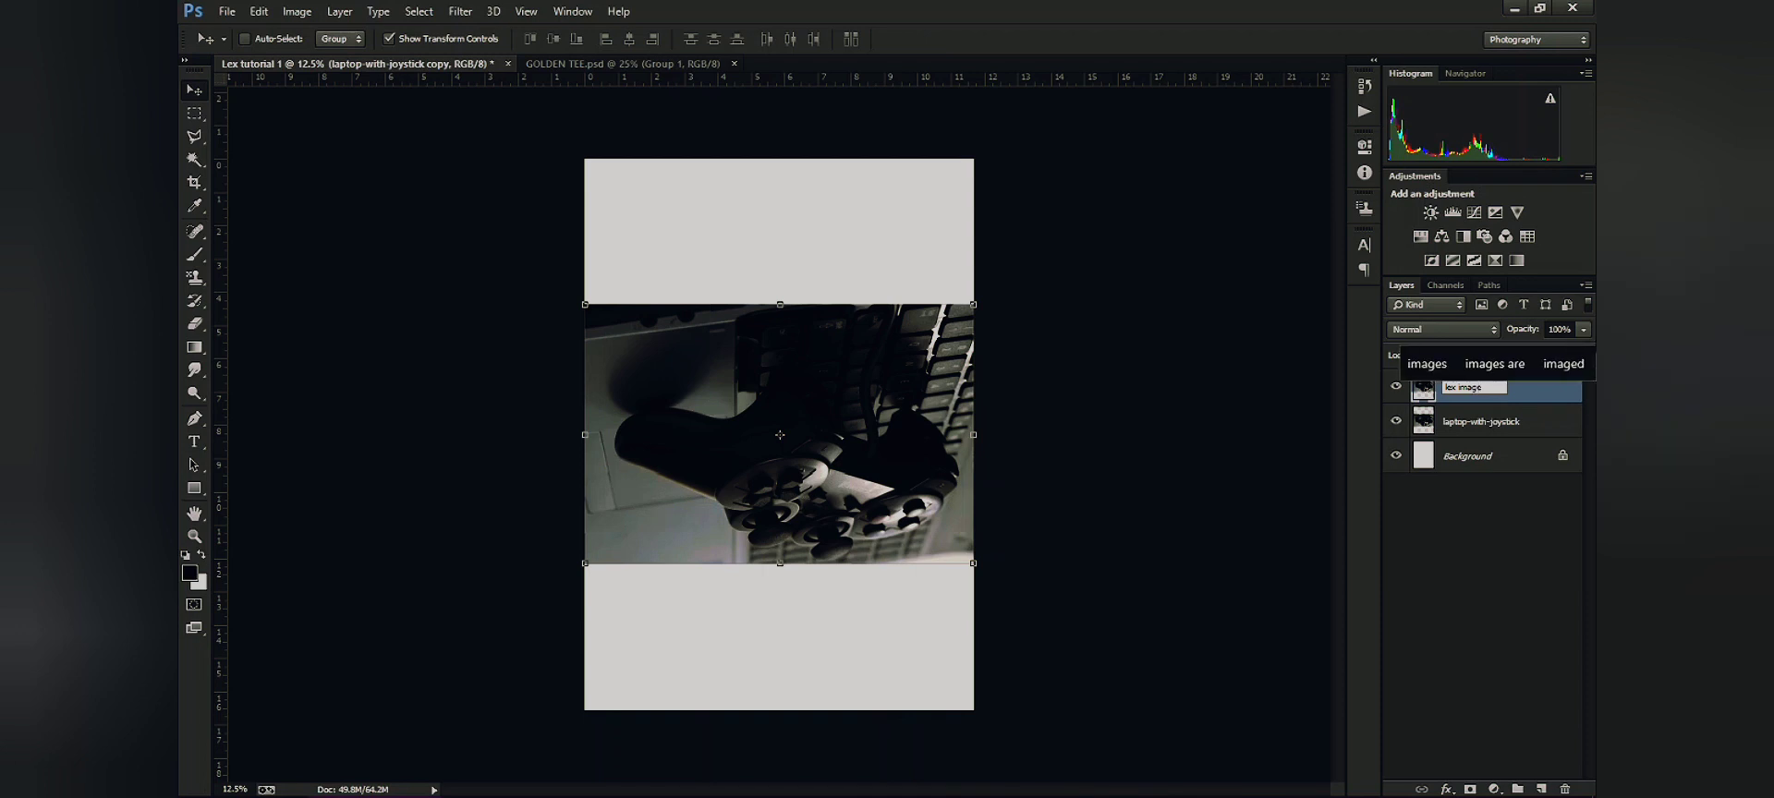
{"action": "key", "text": "Return"}
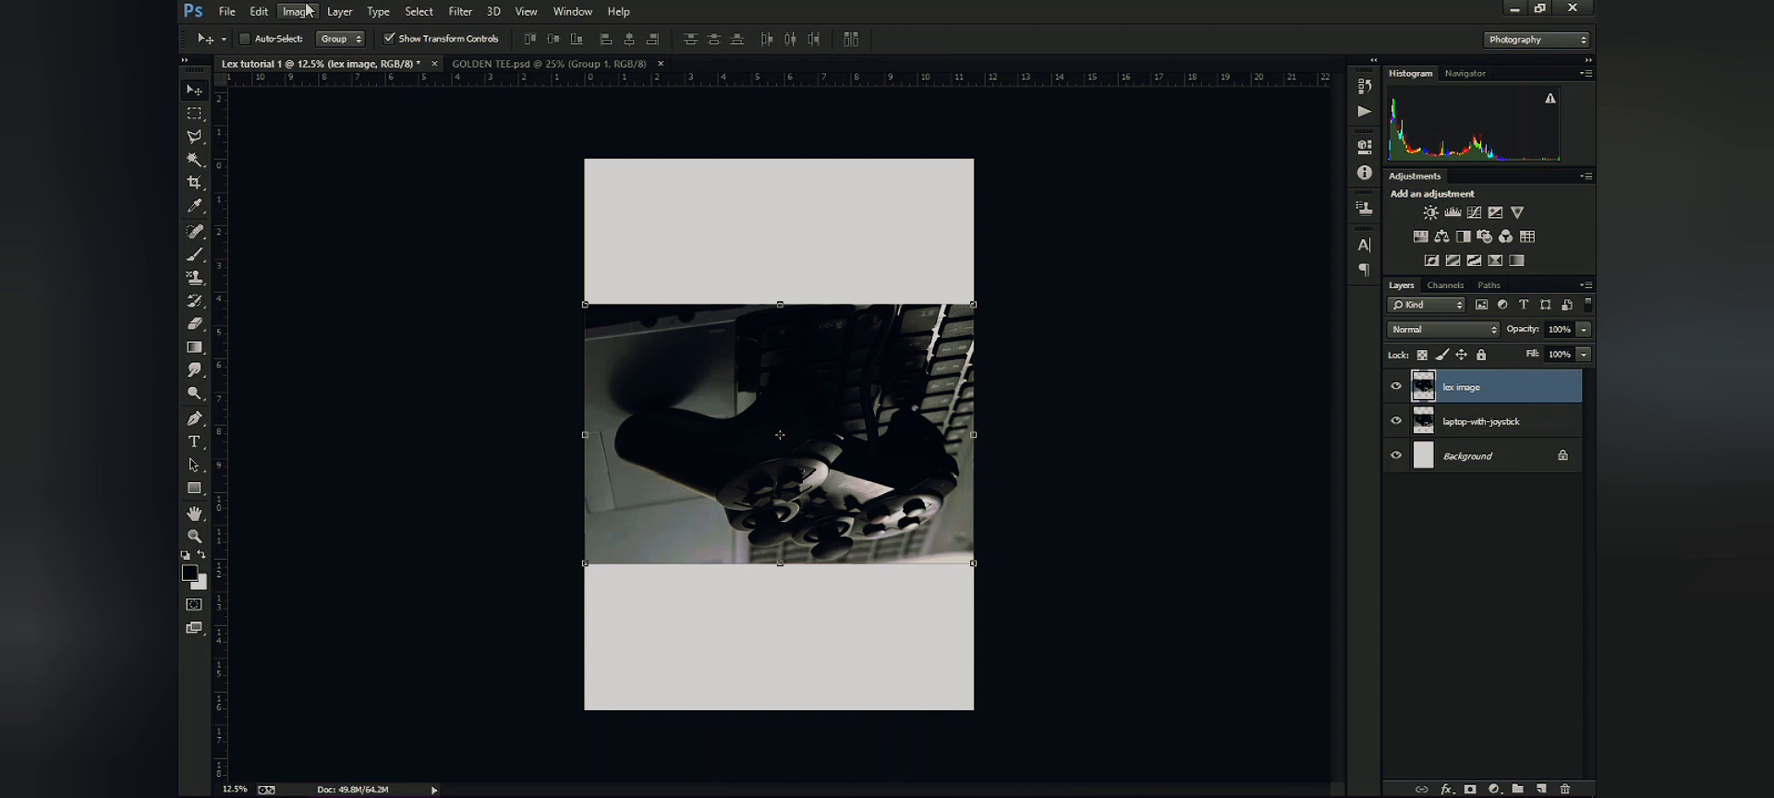
Try a stroke and a drop shadow with an 81 px distance on the lex image layer, and discard the layer style changes
{"action": "left_click", "coordinate": [339, 11]}
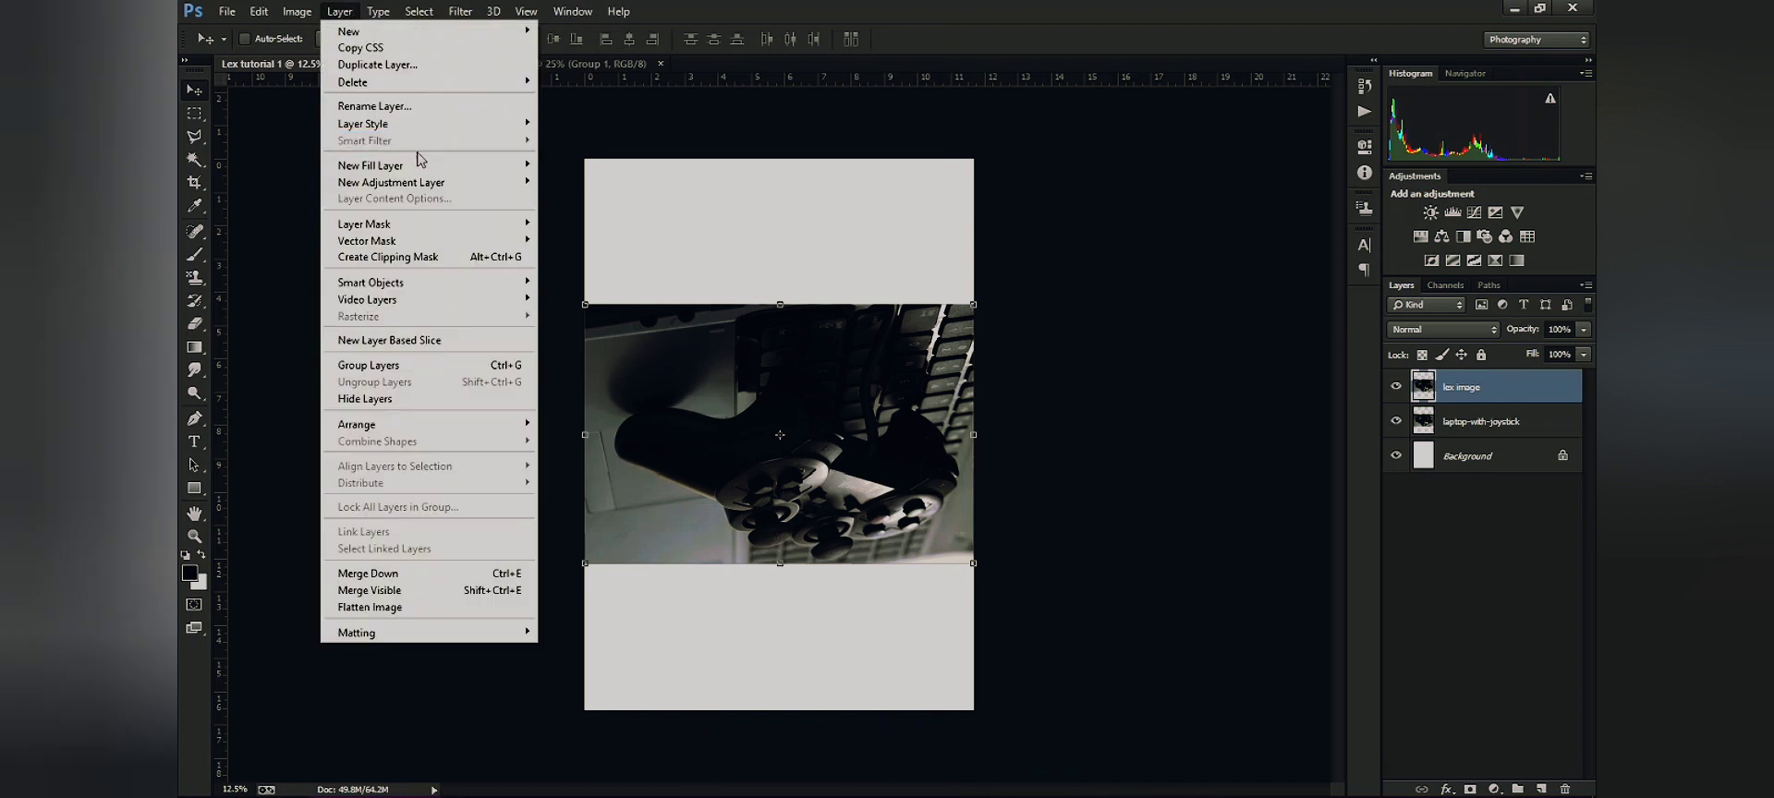
{"action": "mouse_move", "coordinate": [412, 129]}
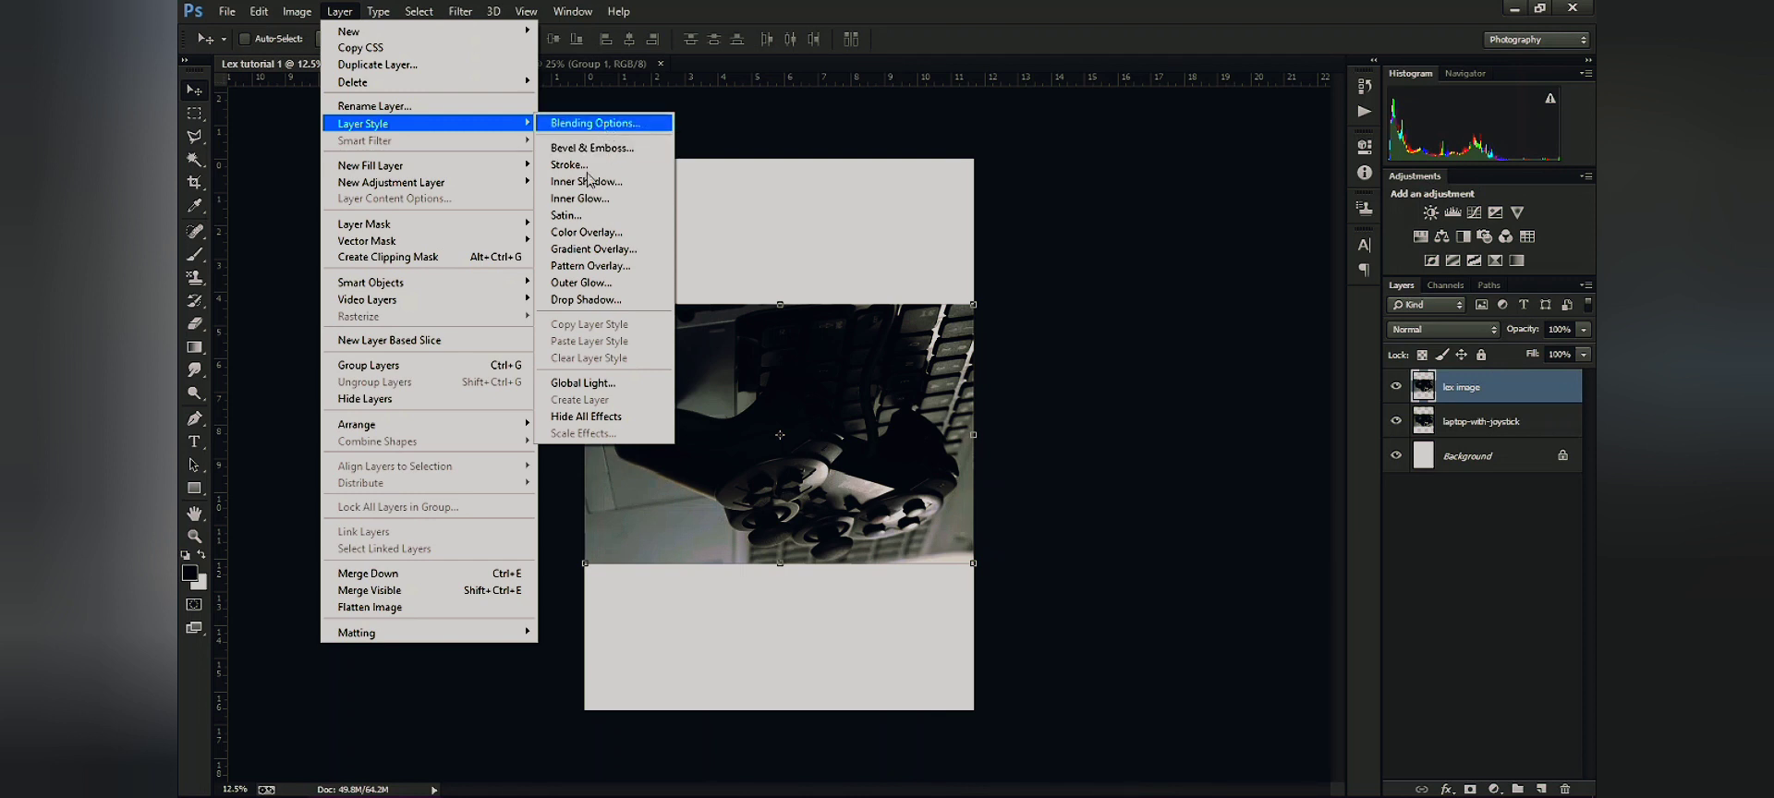
{"action": "left_click", "coordinate": [599, 124]}
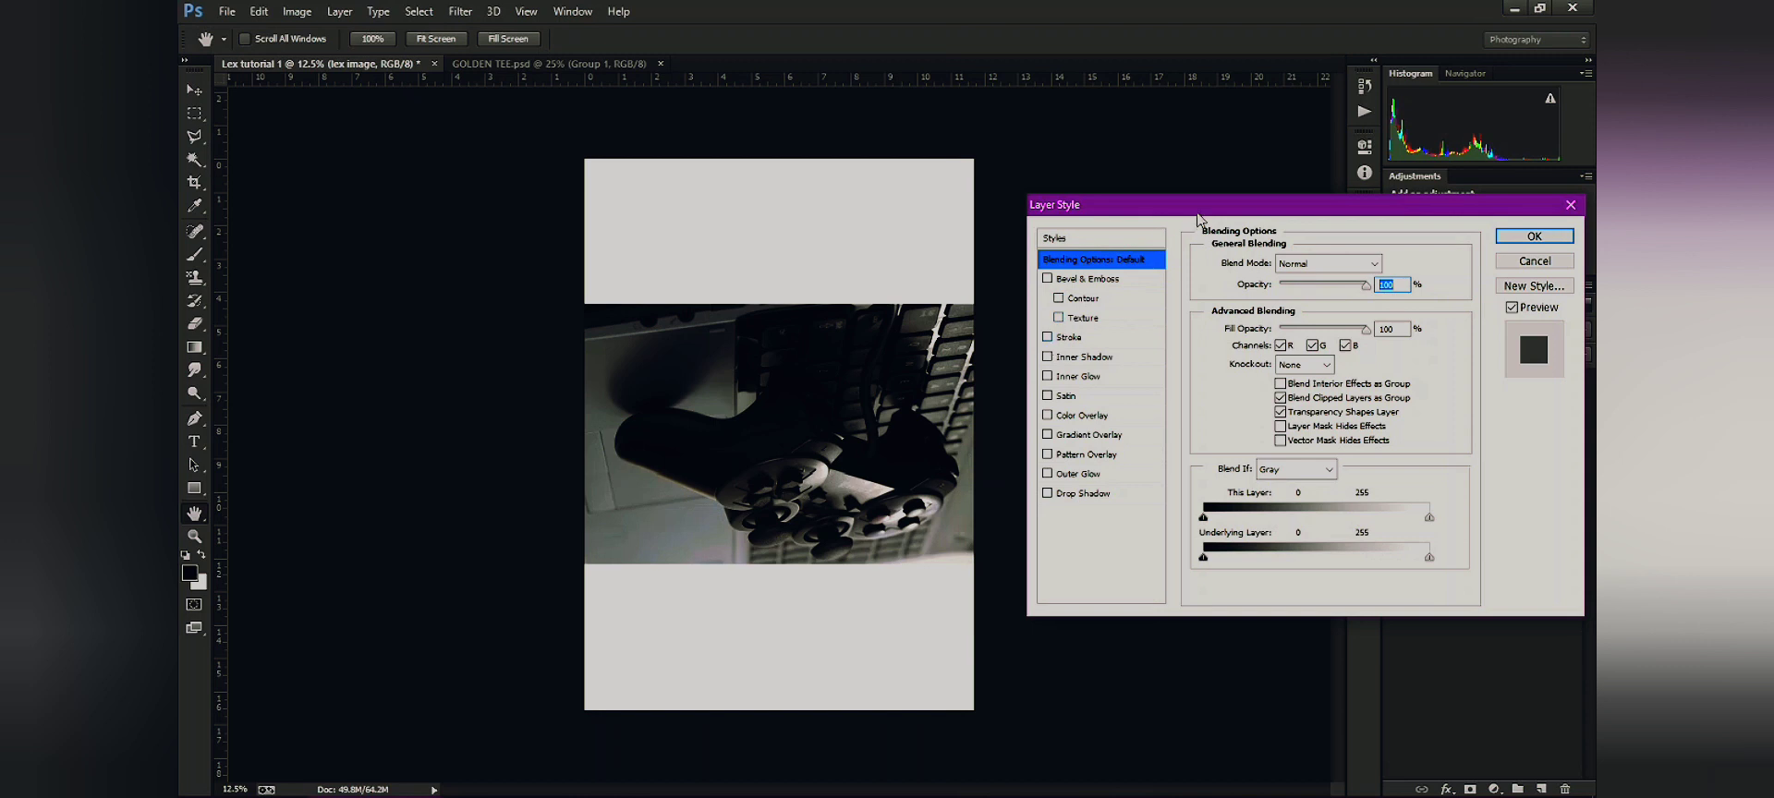
{"action": "left_click_drag", "start_coordinate": [1235, 218], "coordinate": [1019, 257]}
{"action": "left_click", "coordinate": [831, 377]}
{"action": "left_click", "coordinate": [874, 379]}
{"action": "mouse_move", "coordinate": [1051, 301]}
{"action": "left_mouse_down"}
{"action": "mouse_move", "coordinate": [1126, 302]}
{"action": "mouse_move", "coordinate": [1051, 301]}
{"action": "left_mouse_up"}
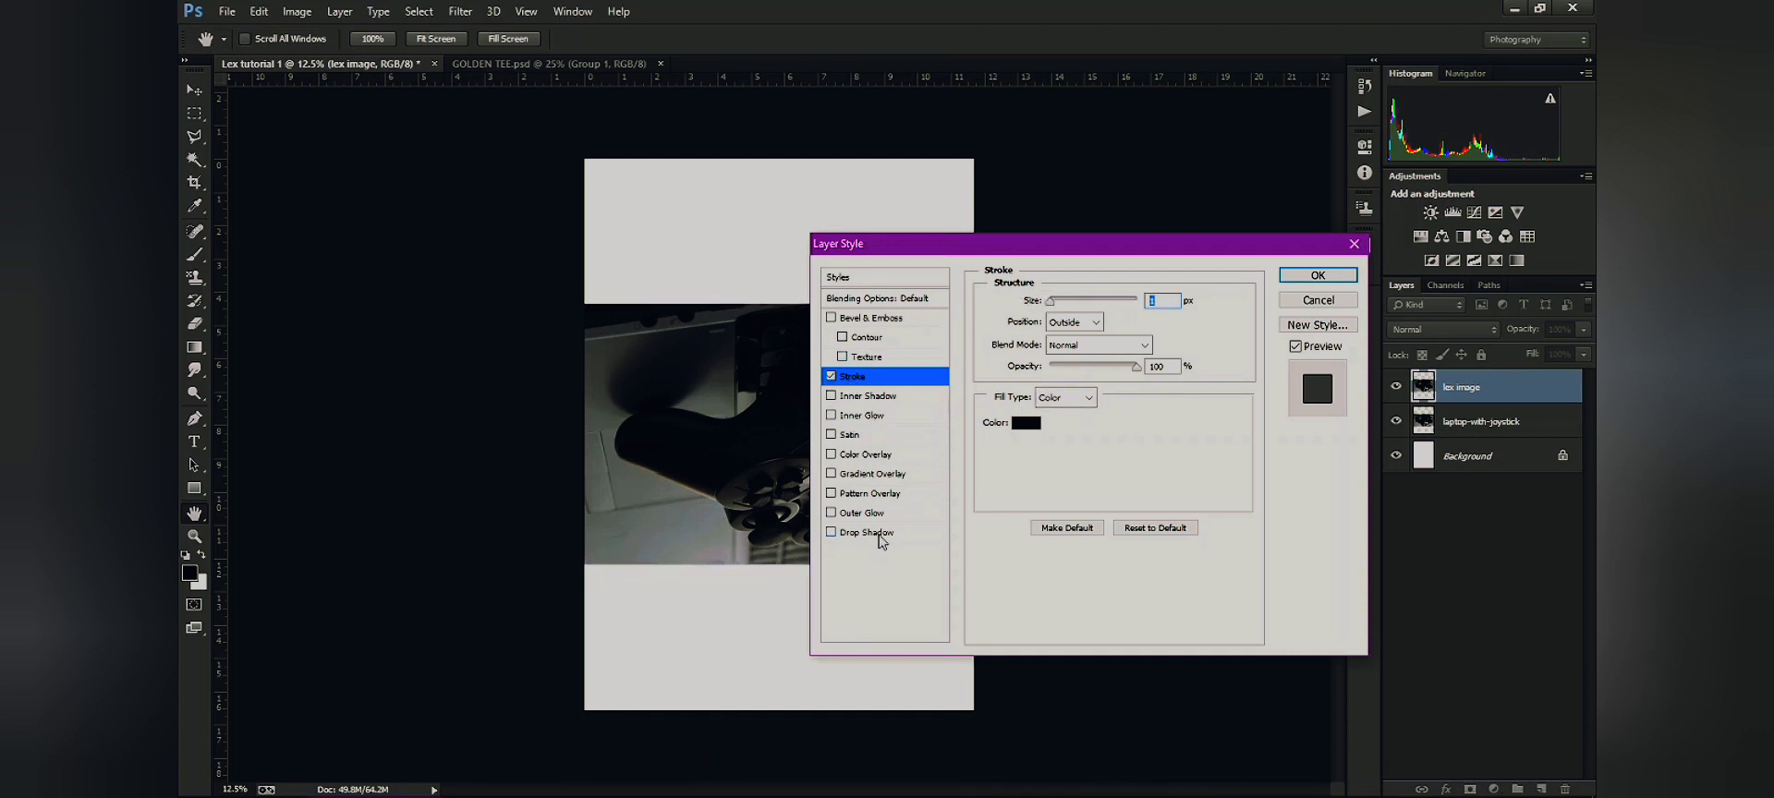
{"action": "left_click", "coordinate": [872, 533]}
{"action": "left_click_drag", "start_coordinate": [1054, 379], "coordinate": [1094, 436]}
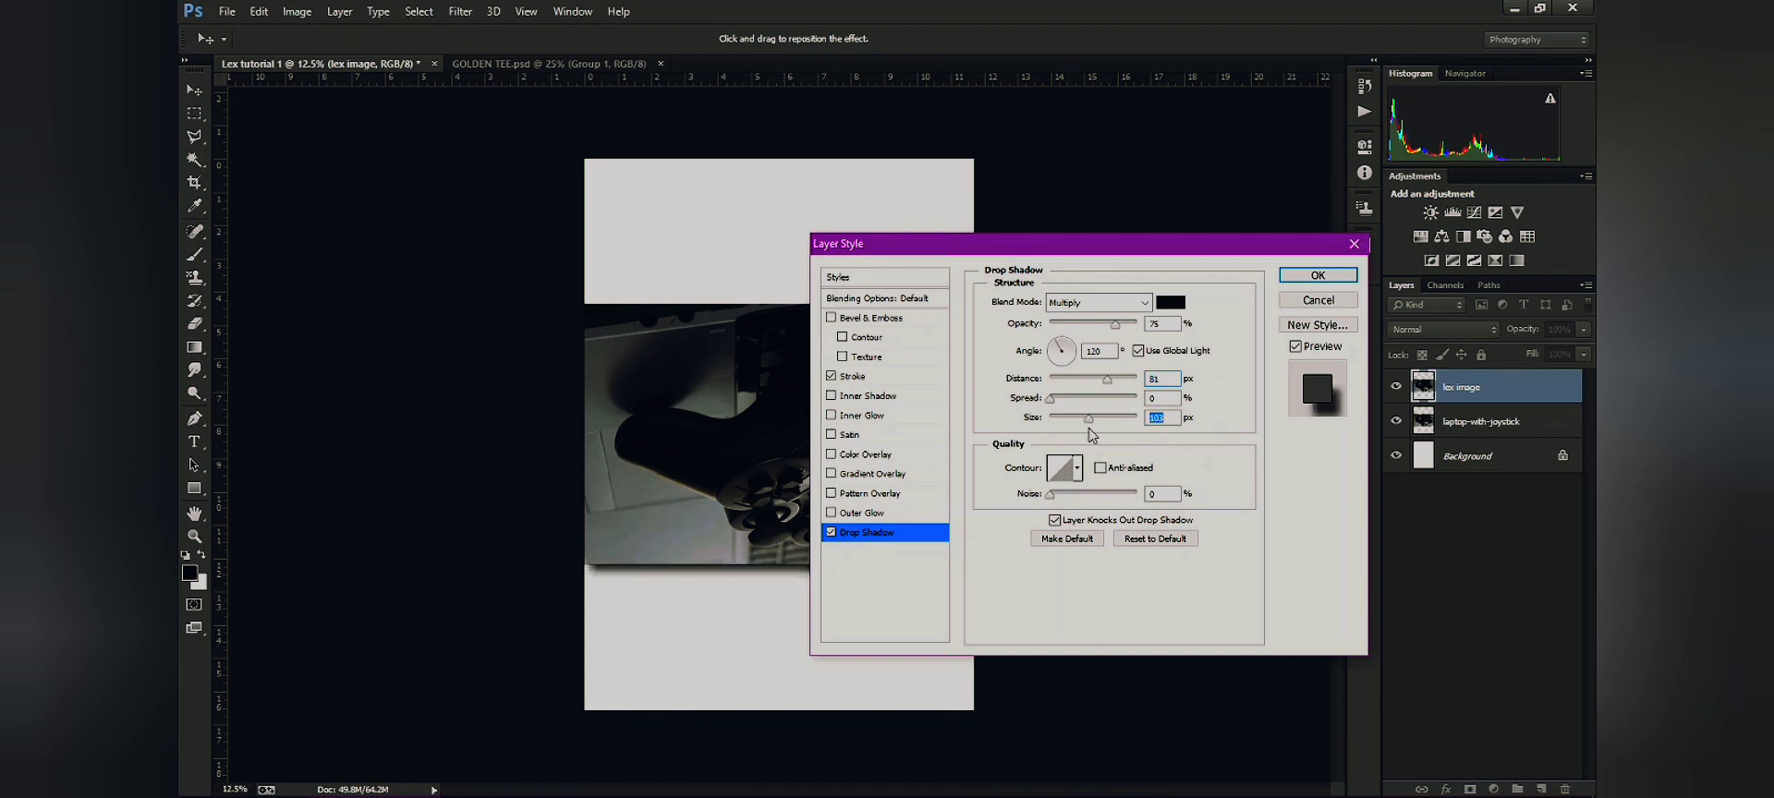
{"action": "left_click", "coordinate": [1355, 246]}
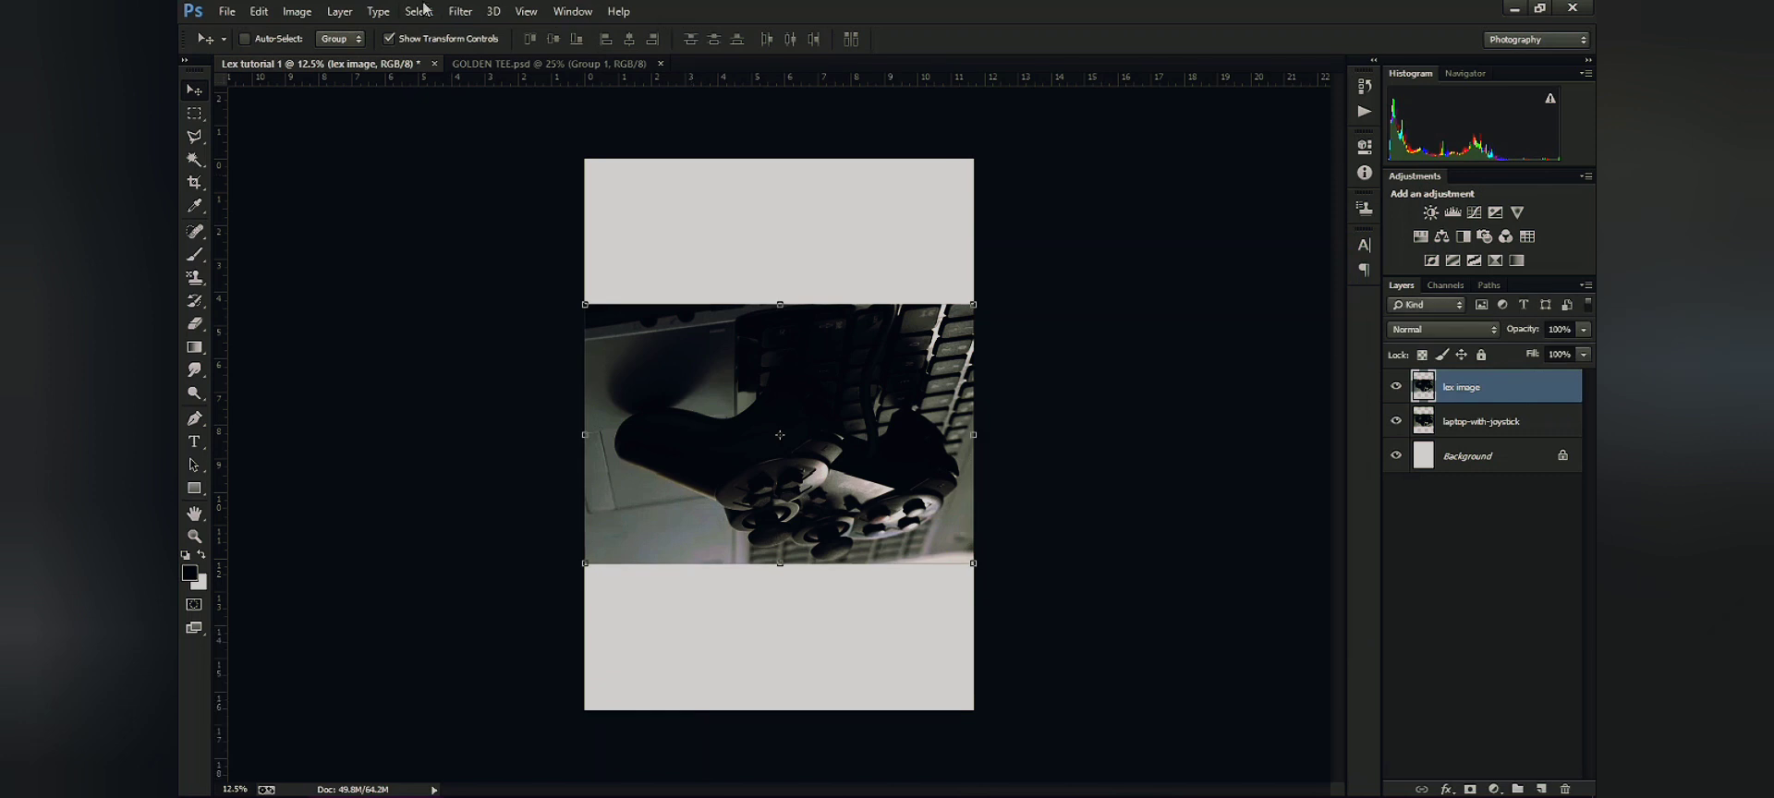
{"action": "left_click", "coordinate": [338, 11]}
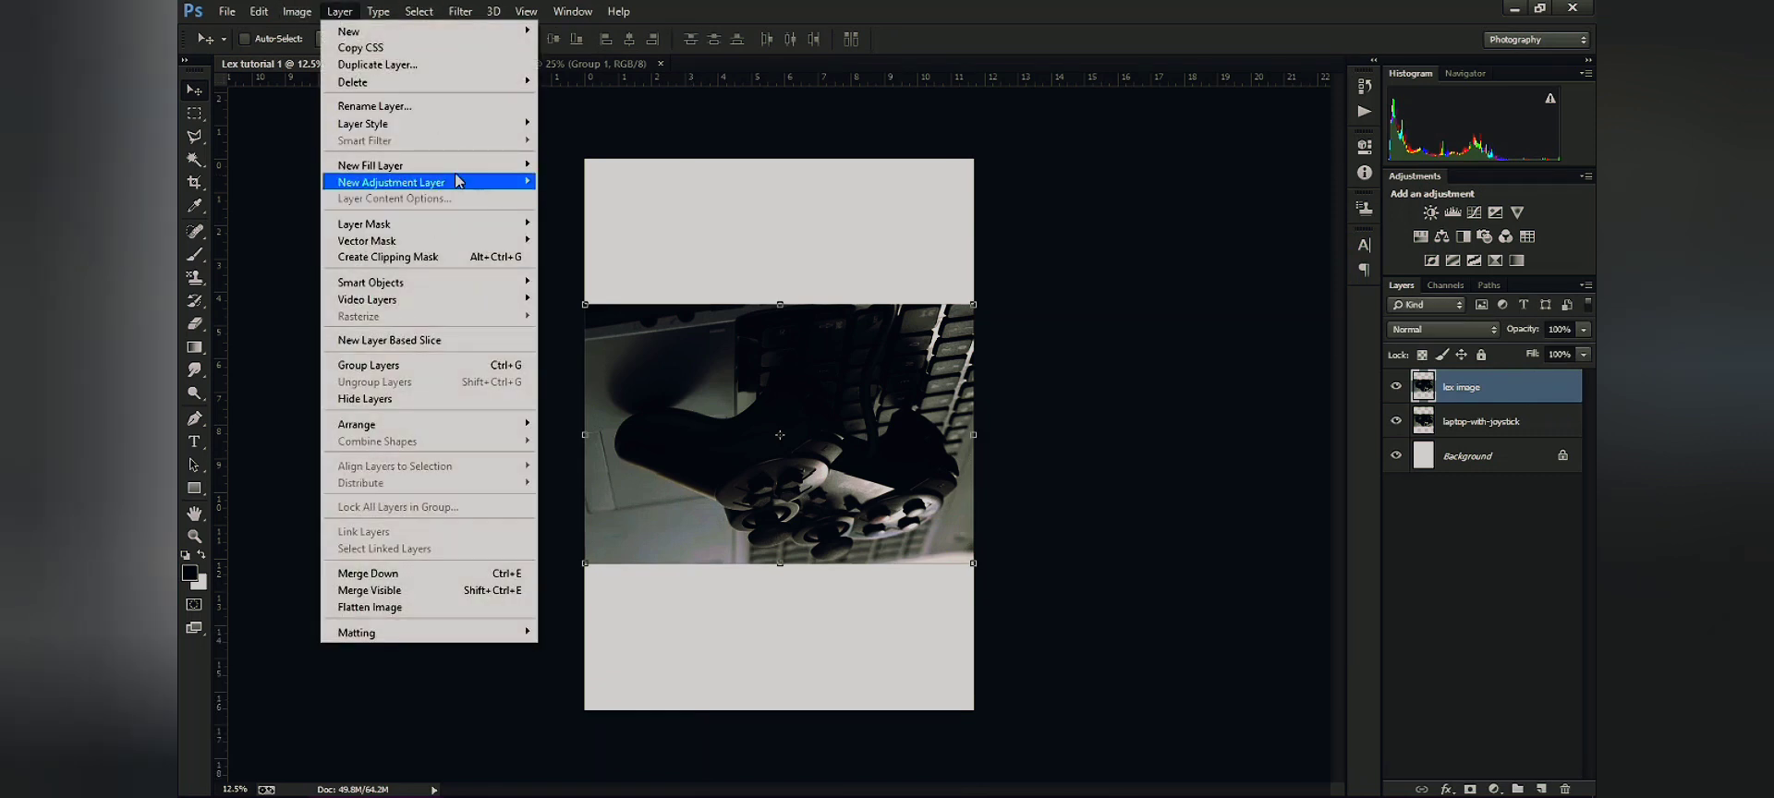
{"action": "mouse_move", "coordinate": [456, 176]}
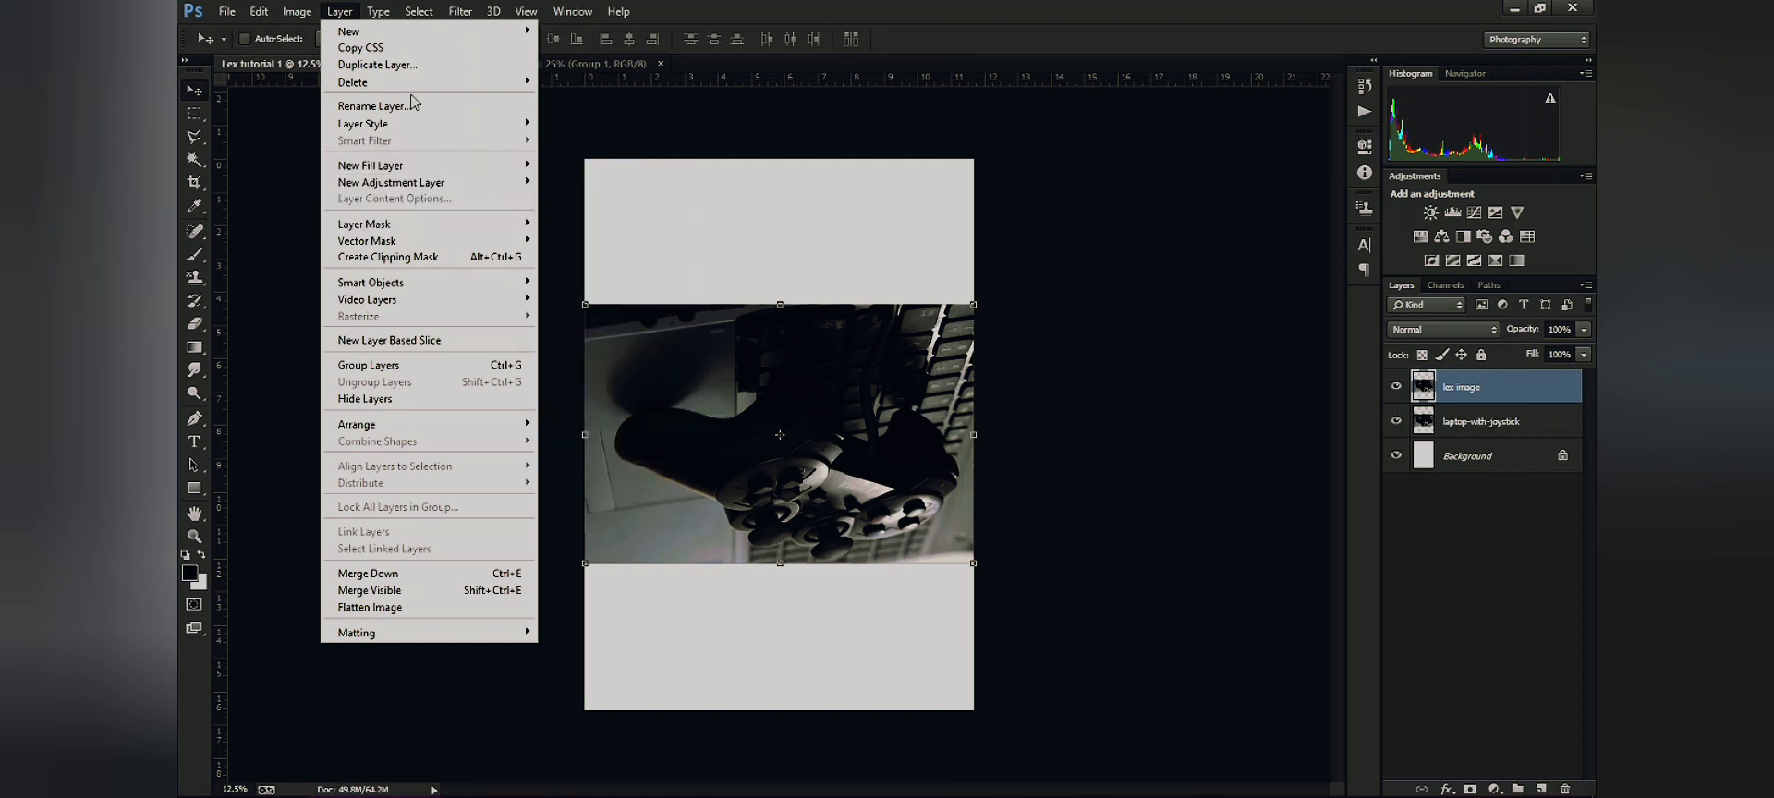
{"action": "left_click", "coordinate": [297, 11]}
{"action": "left_click", "coordinate": [296, 11]}
{"action": "mouse_move", "coordinate": [380, 55]}
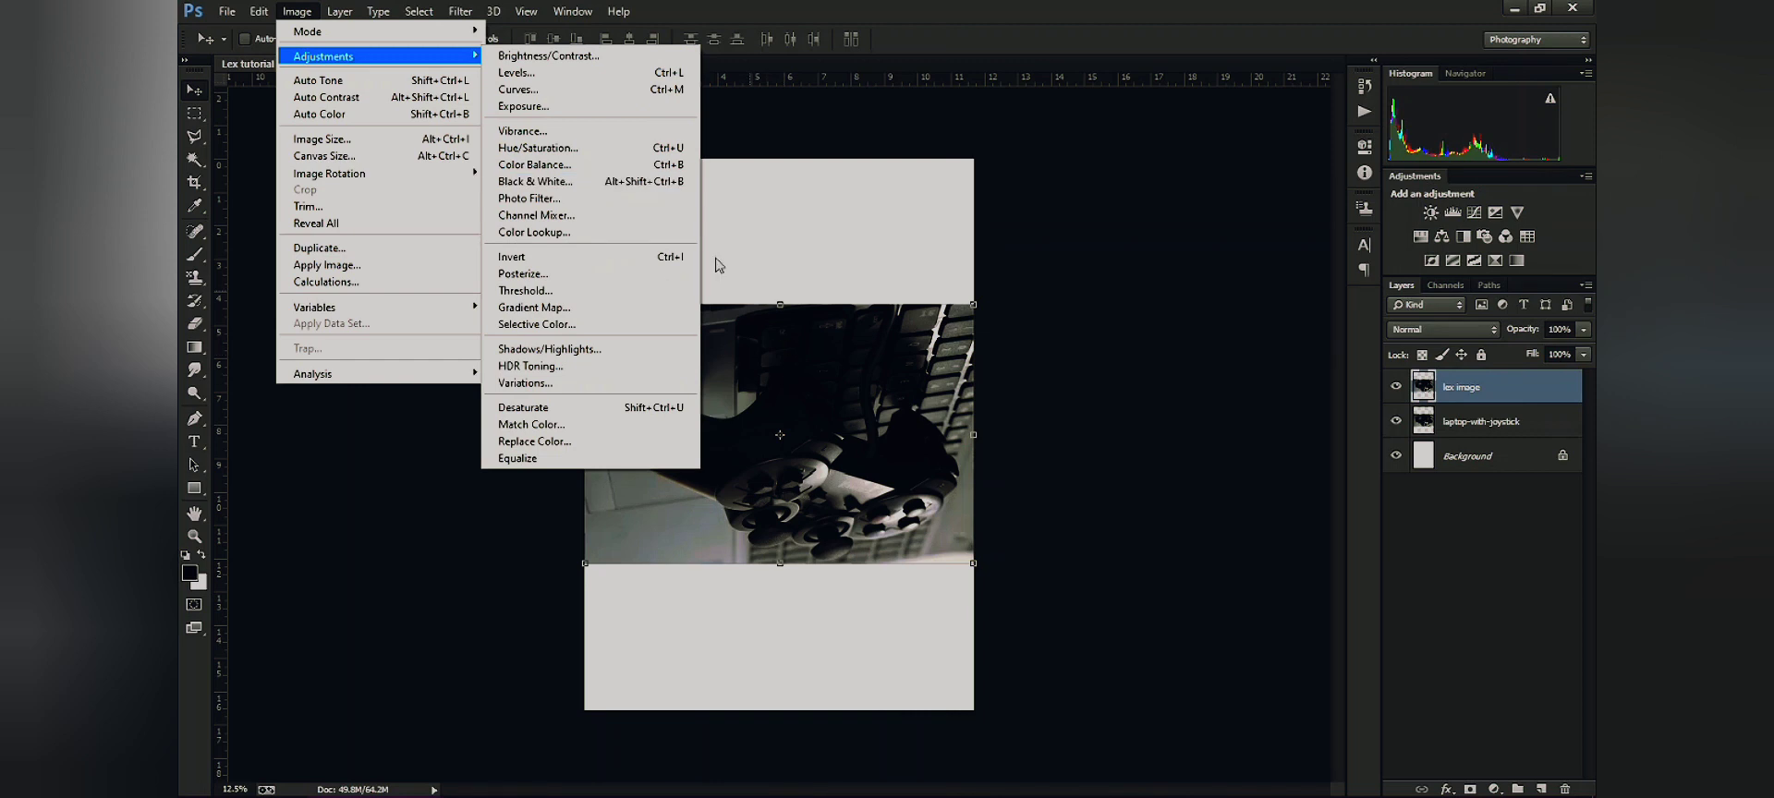
Add an Invert adjustment layer above the lex image layer and toggle its visibility to compare the result
{"action": "left_click", "coordinate": [349, 13]}
{"action": "left_click", "coordinate": [350, 13]}
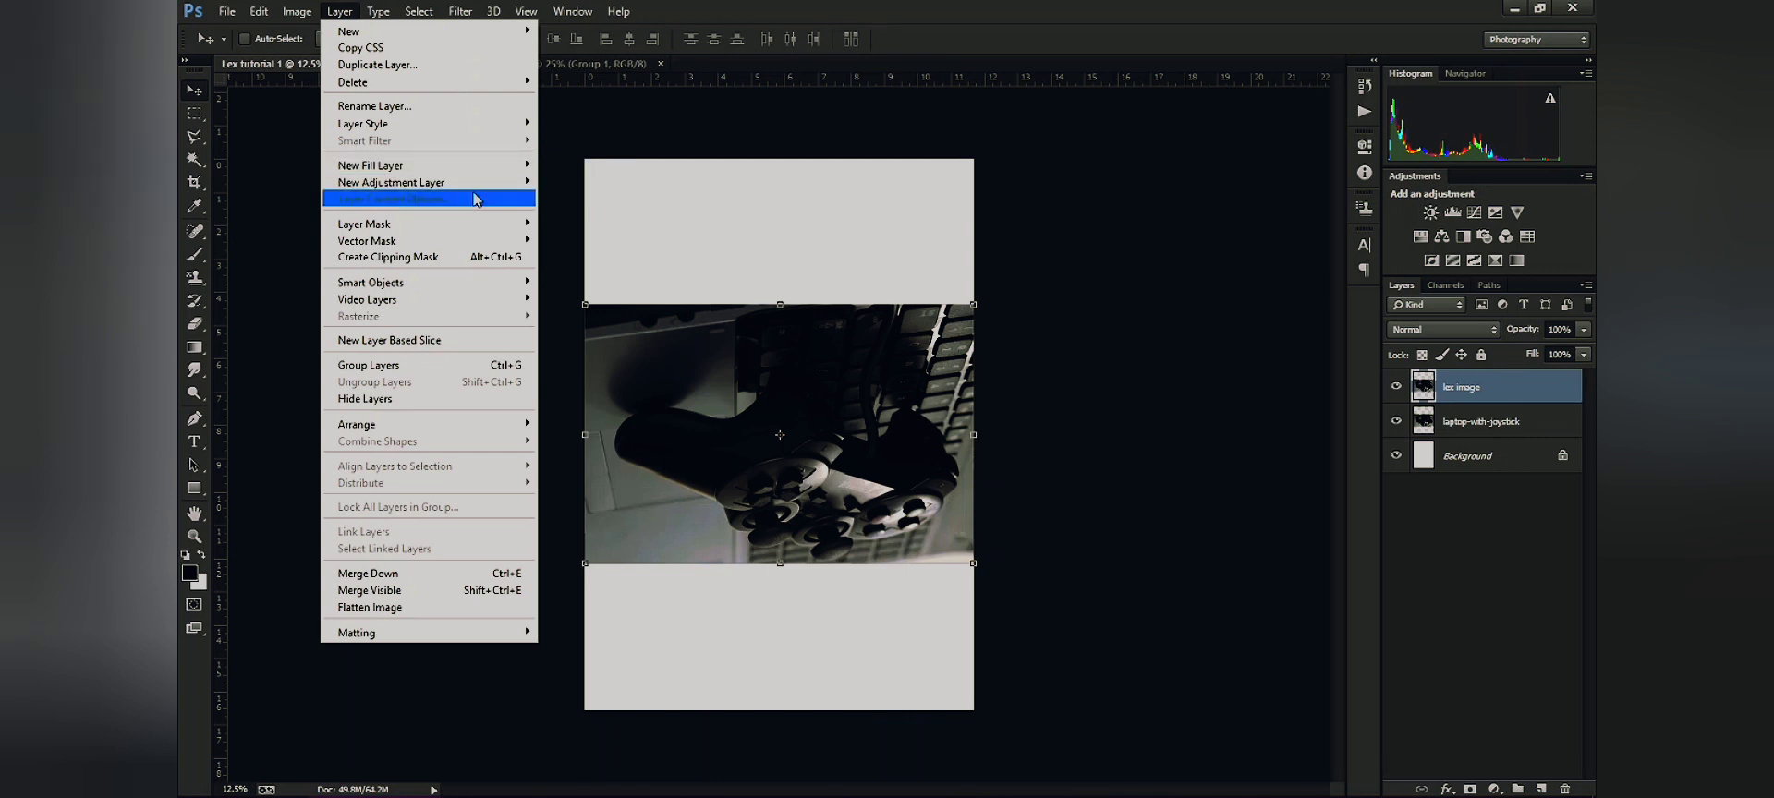
{"action": "mouse_move", "coordinate": [474, 185]}
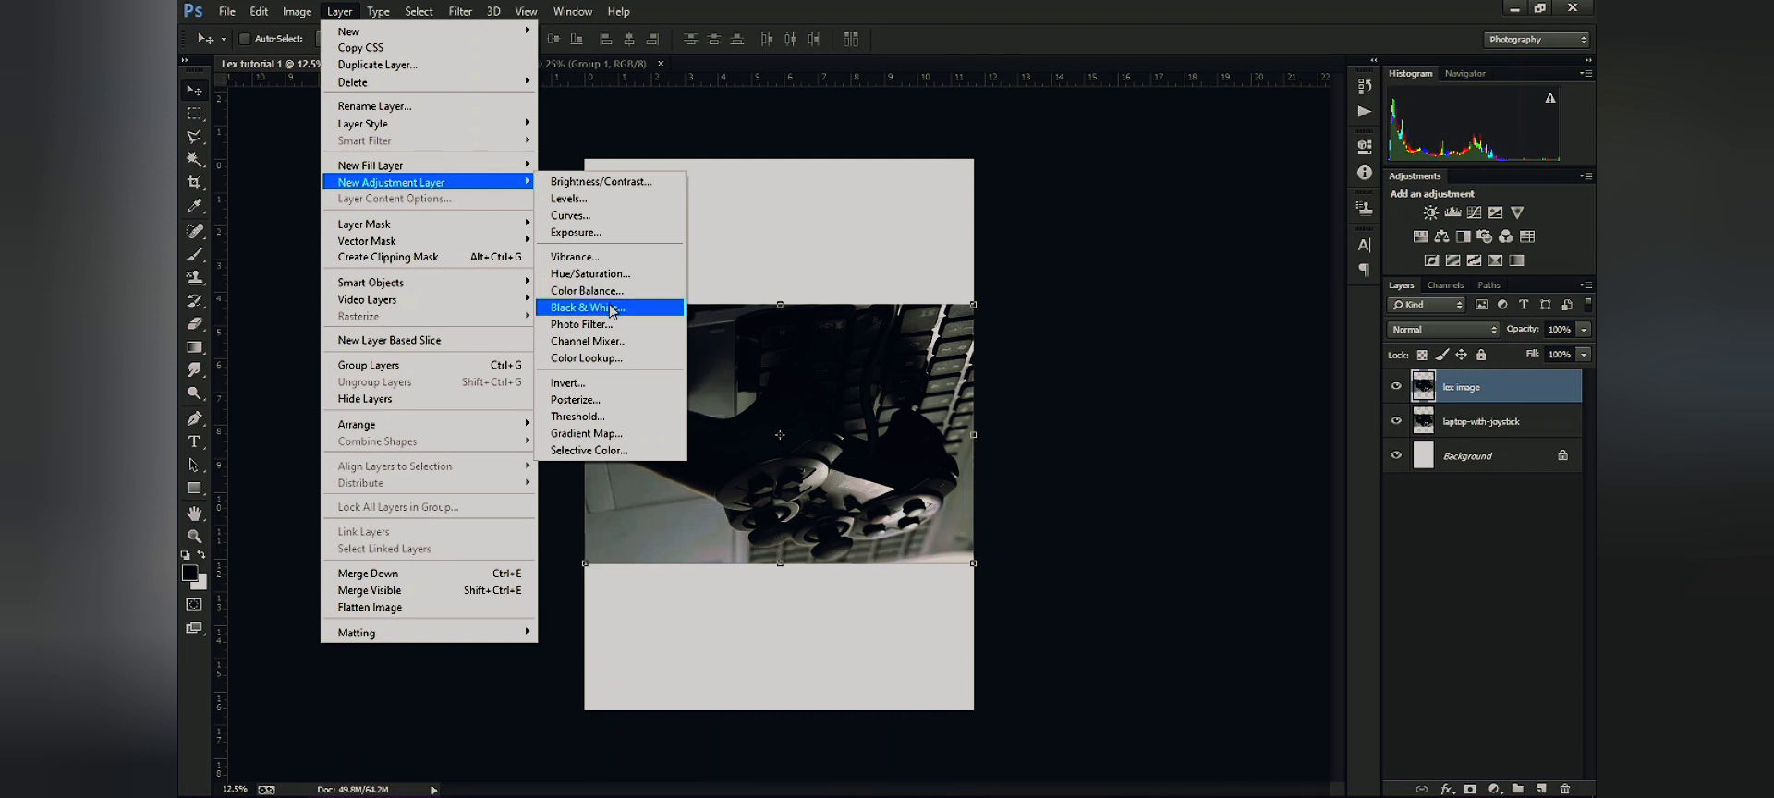
{"action": "left_click", "coordinate": [614, 382]}
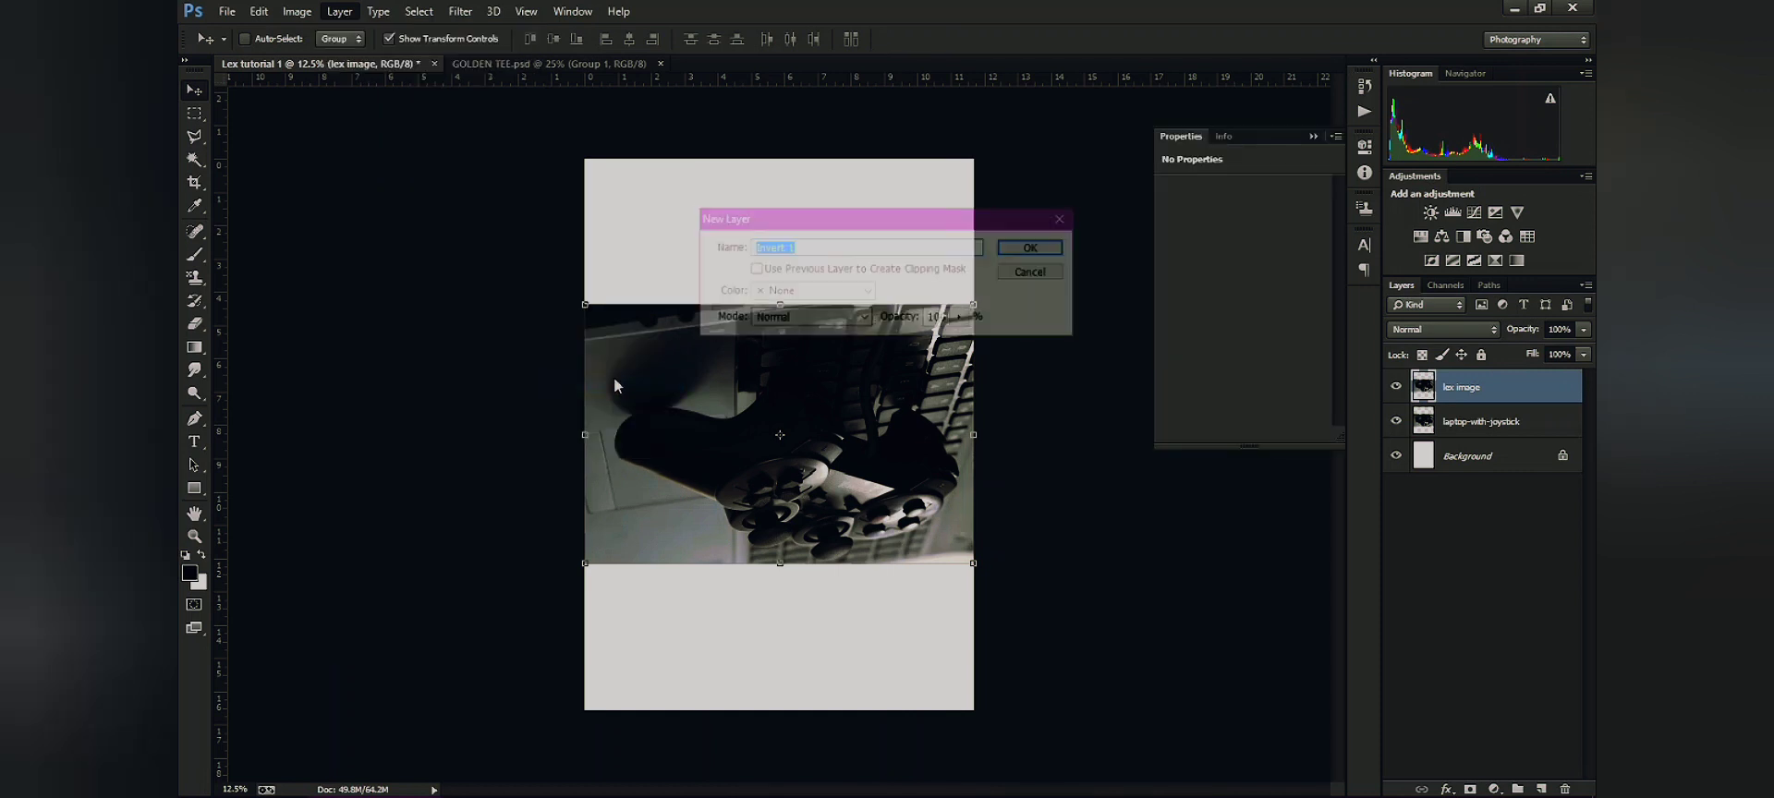
{"action": "left_click", "coordinate": [1051, 251]}
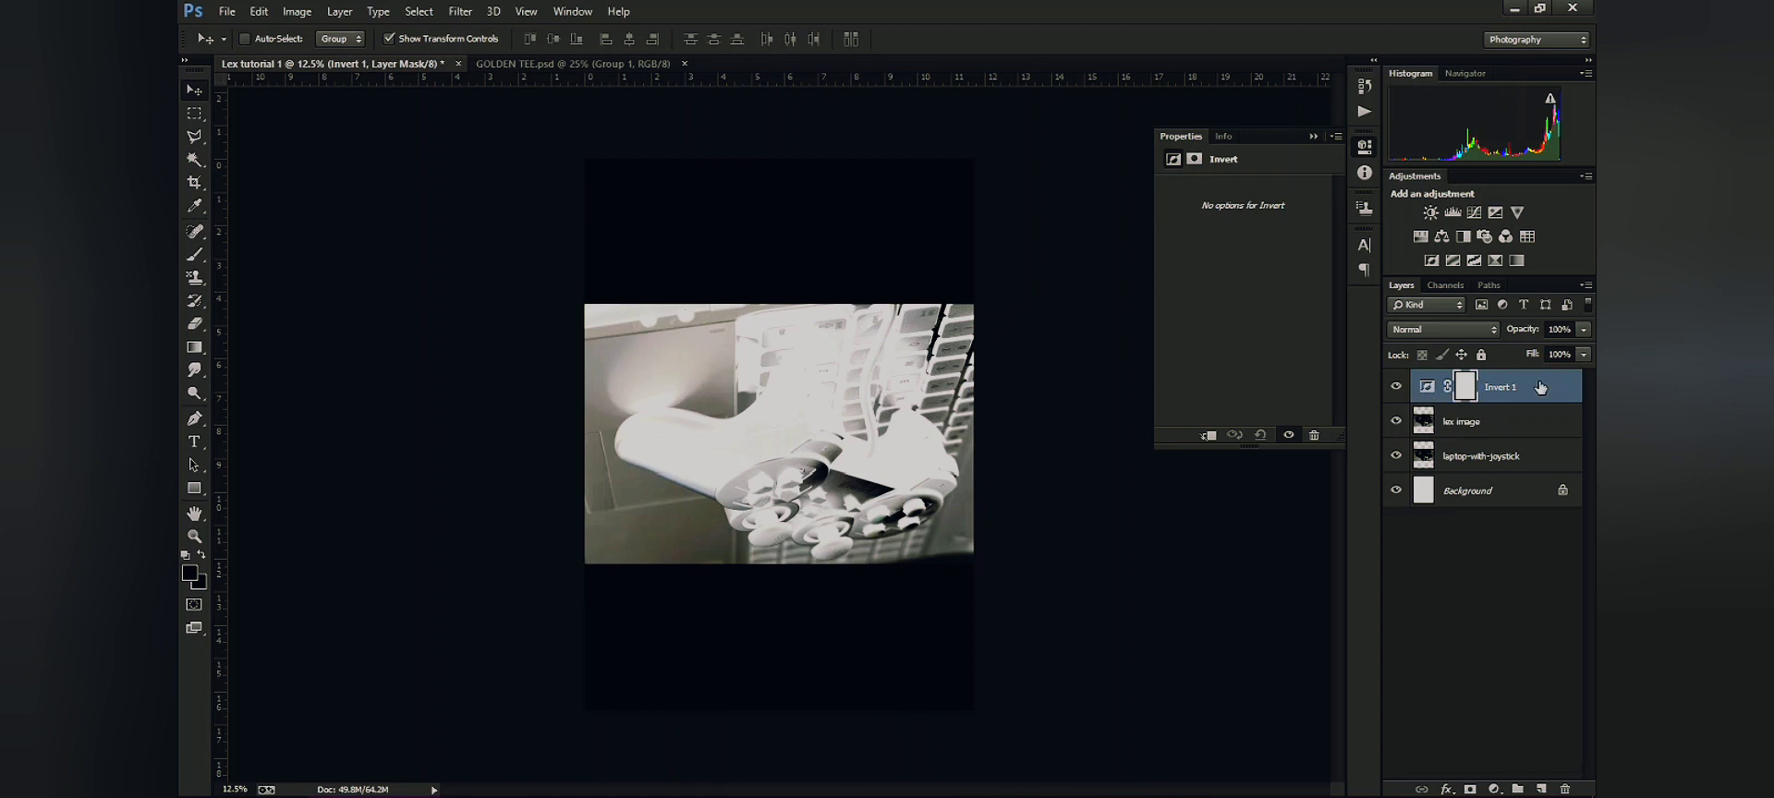
{"action": "left_click", "coordinate": [1396, 387]}
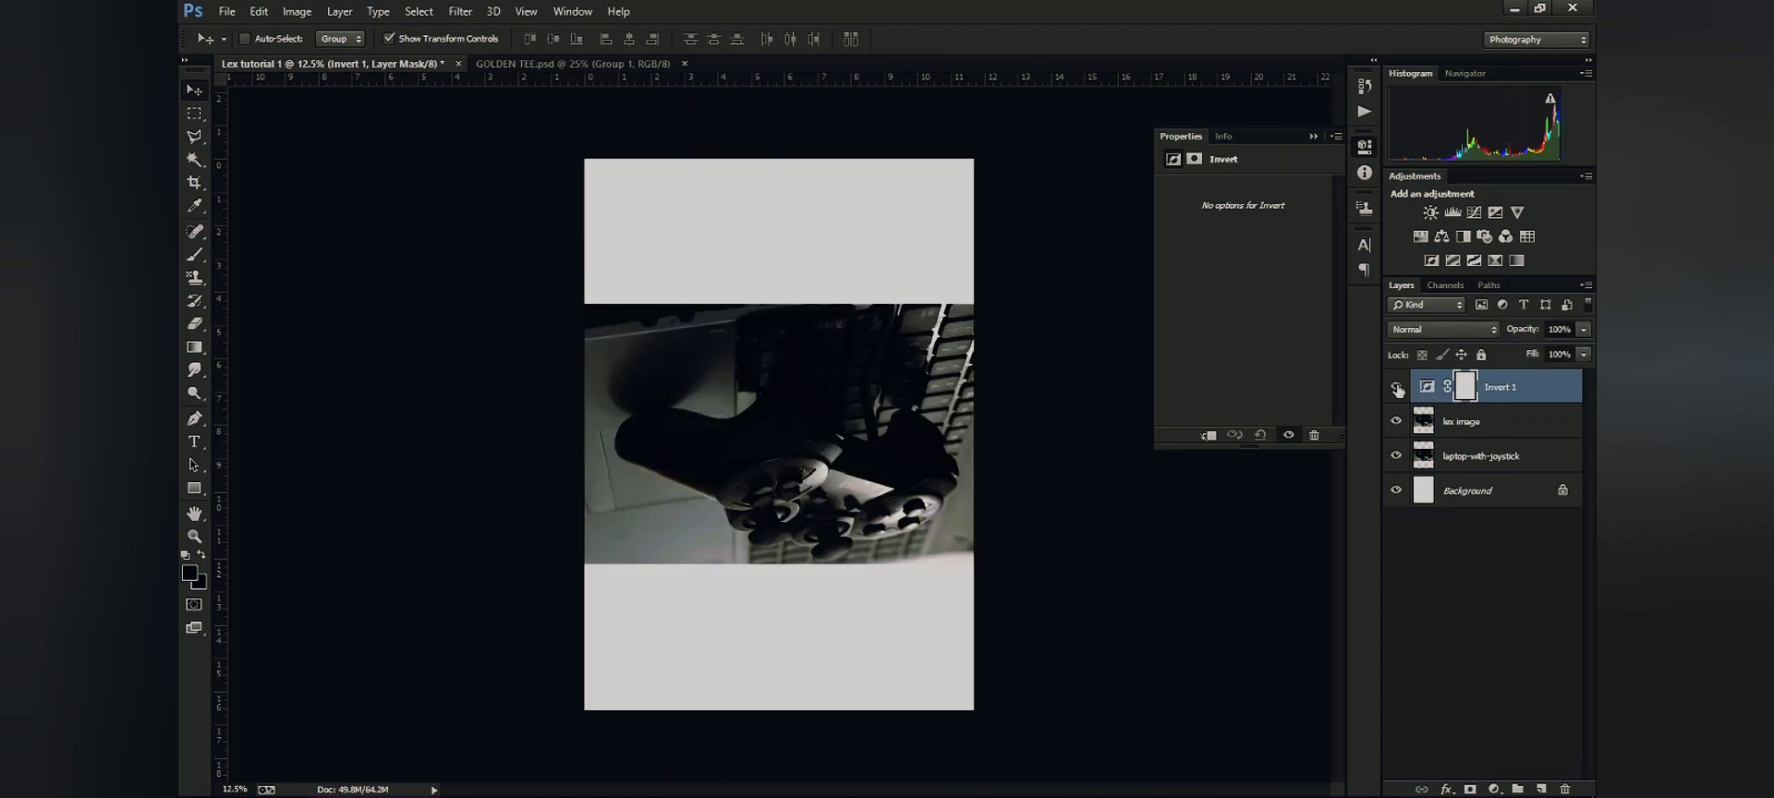
{"action": "left_click", "coordinate": [1396, 387]}
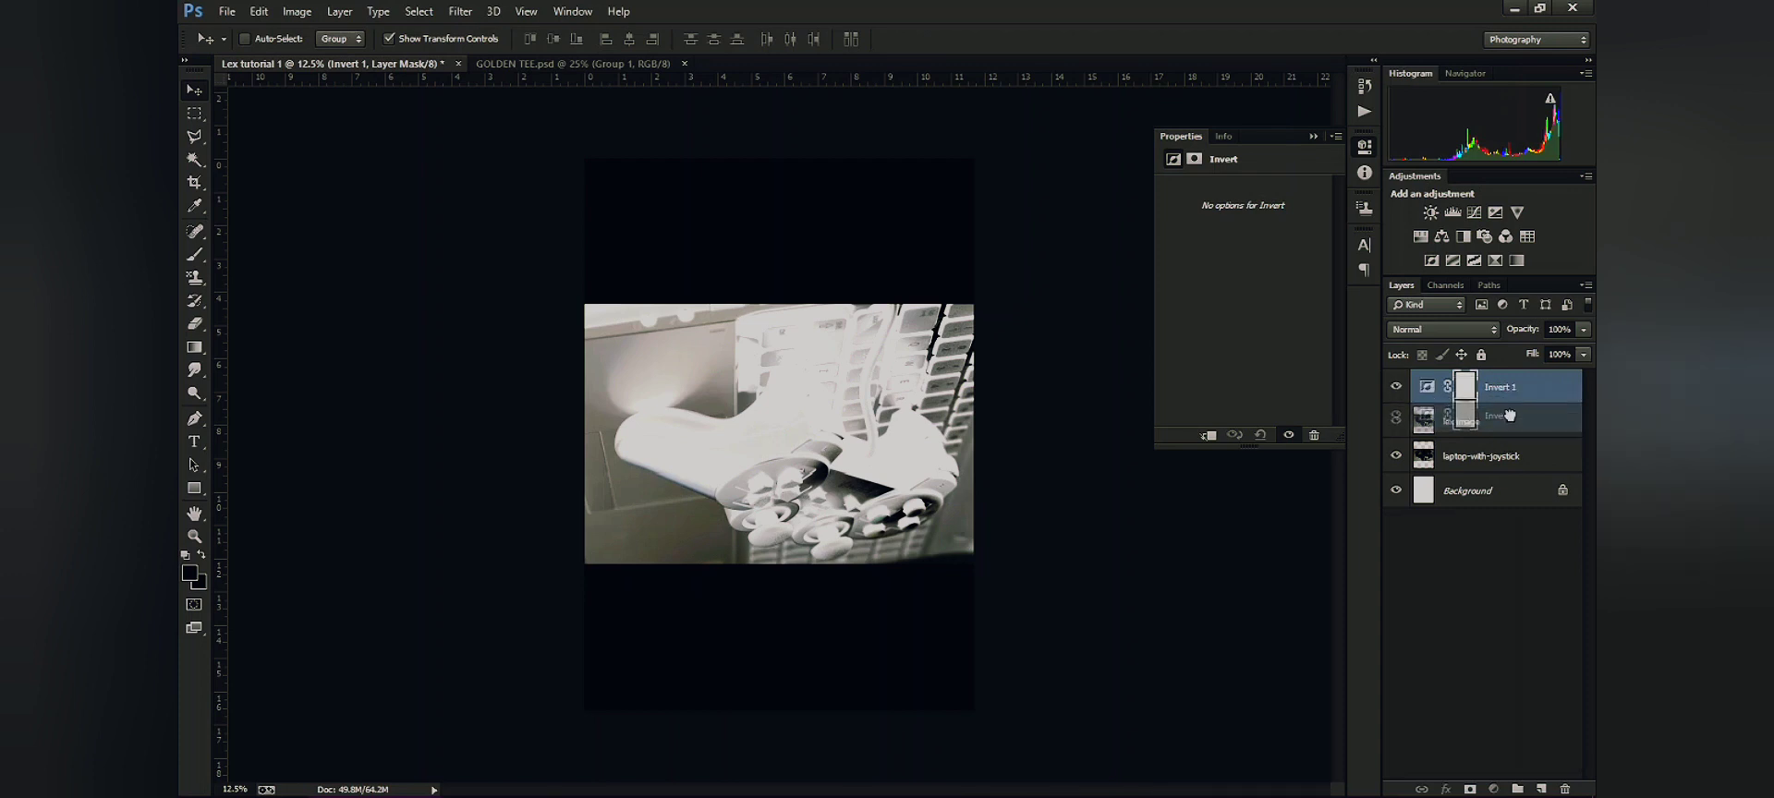
Move the Invert adjustment layer below lex image and toggle lex image's visibility to compare, leaving it hidden
{"action": "left_click_drag", "start_coordinate": [1513, 397], "coordinate": [1512, 436]}
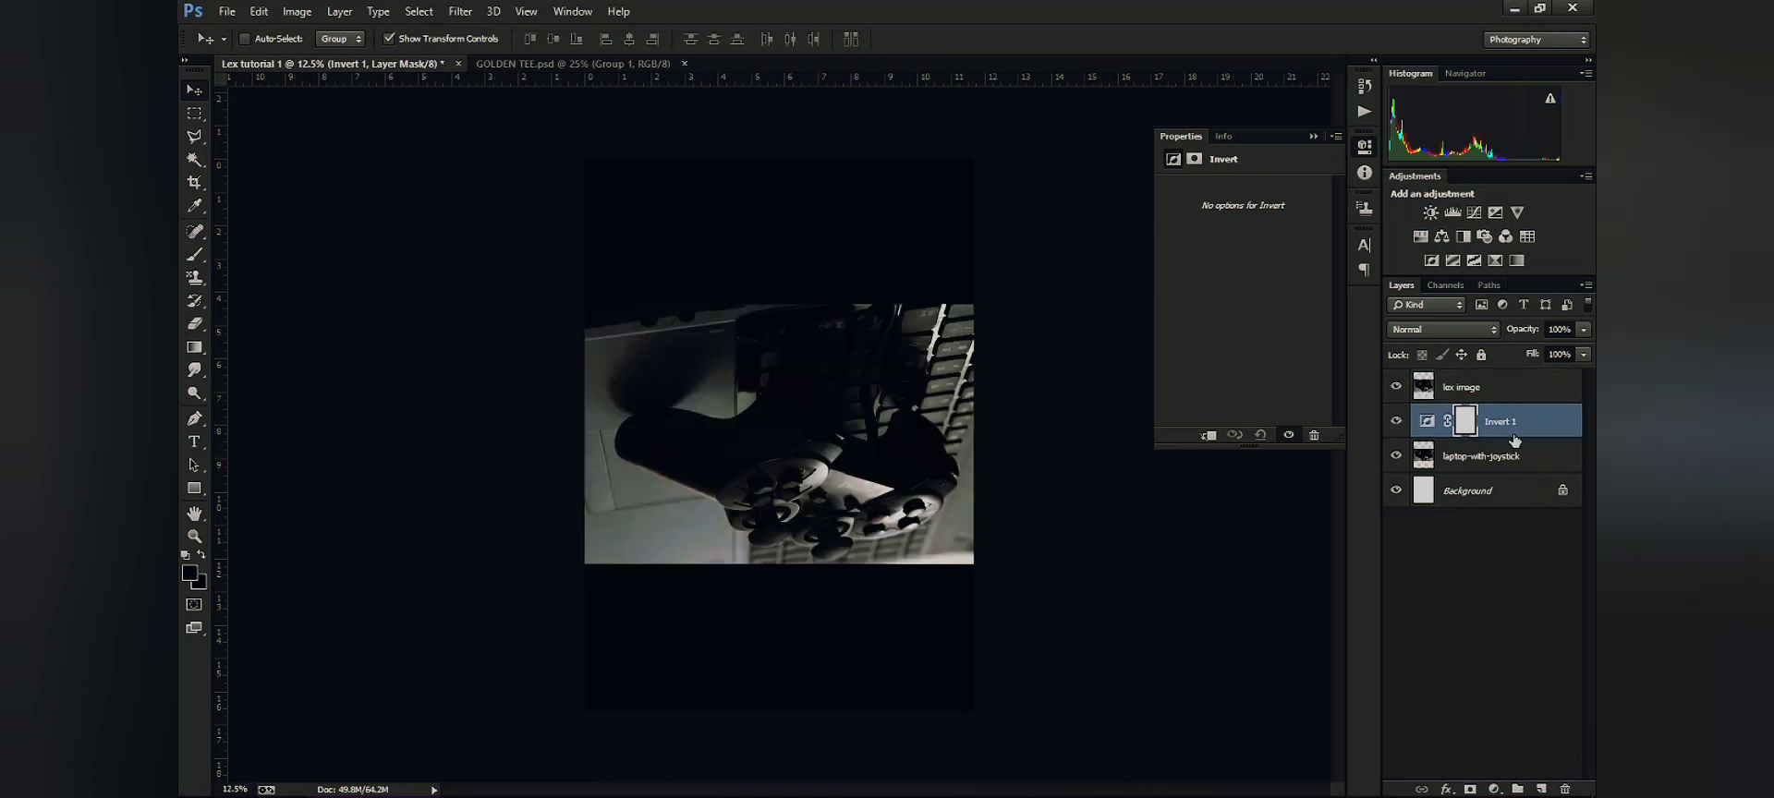
{"action": "left_click", "coordinate": [1395, 388]}
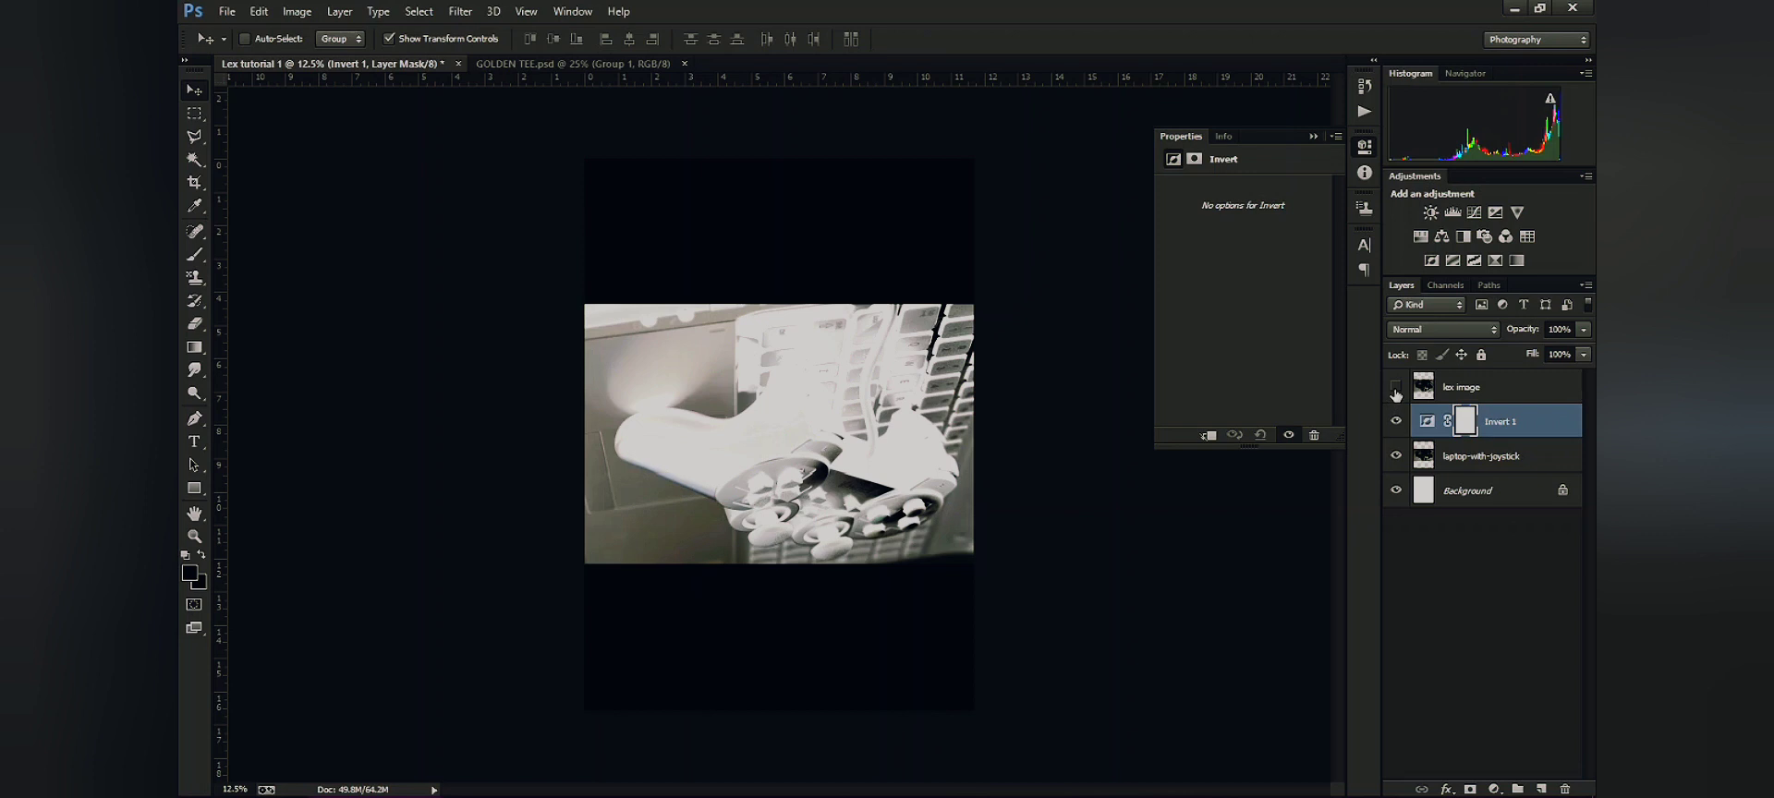
{"action": "left_click", "coordinate": [1395, 388]}
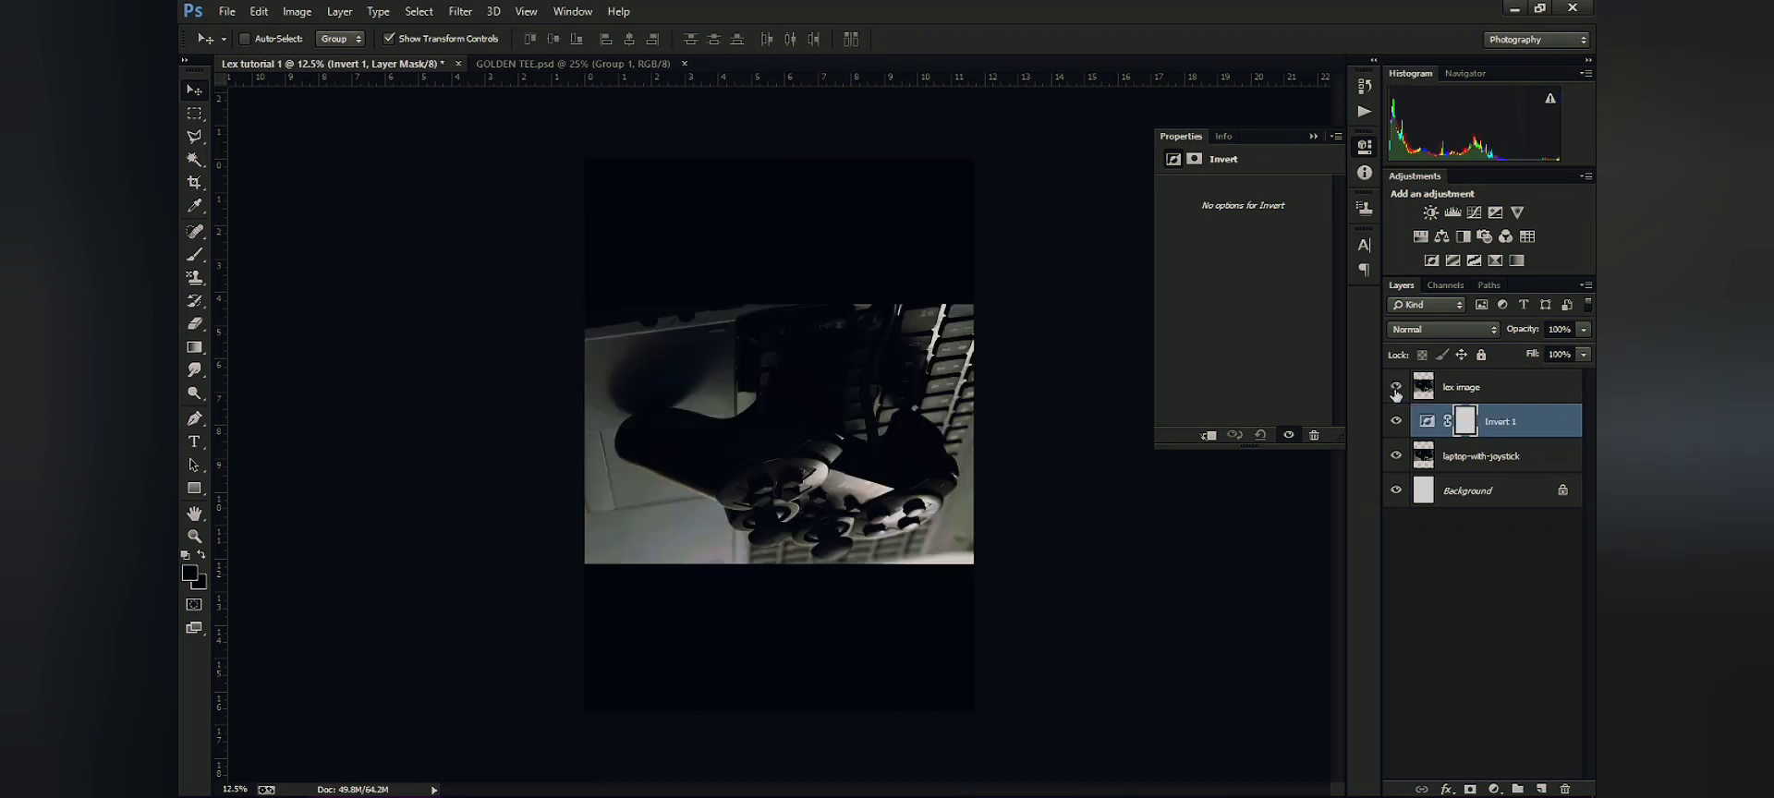
{"action": "left_click", "coordinate": [1395, 388]}
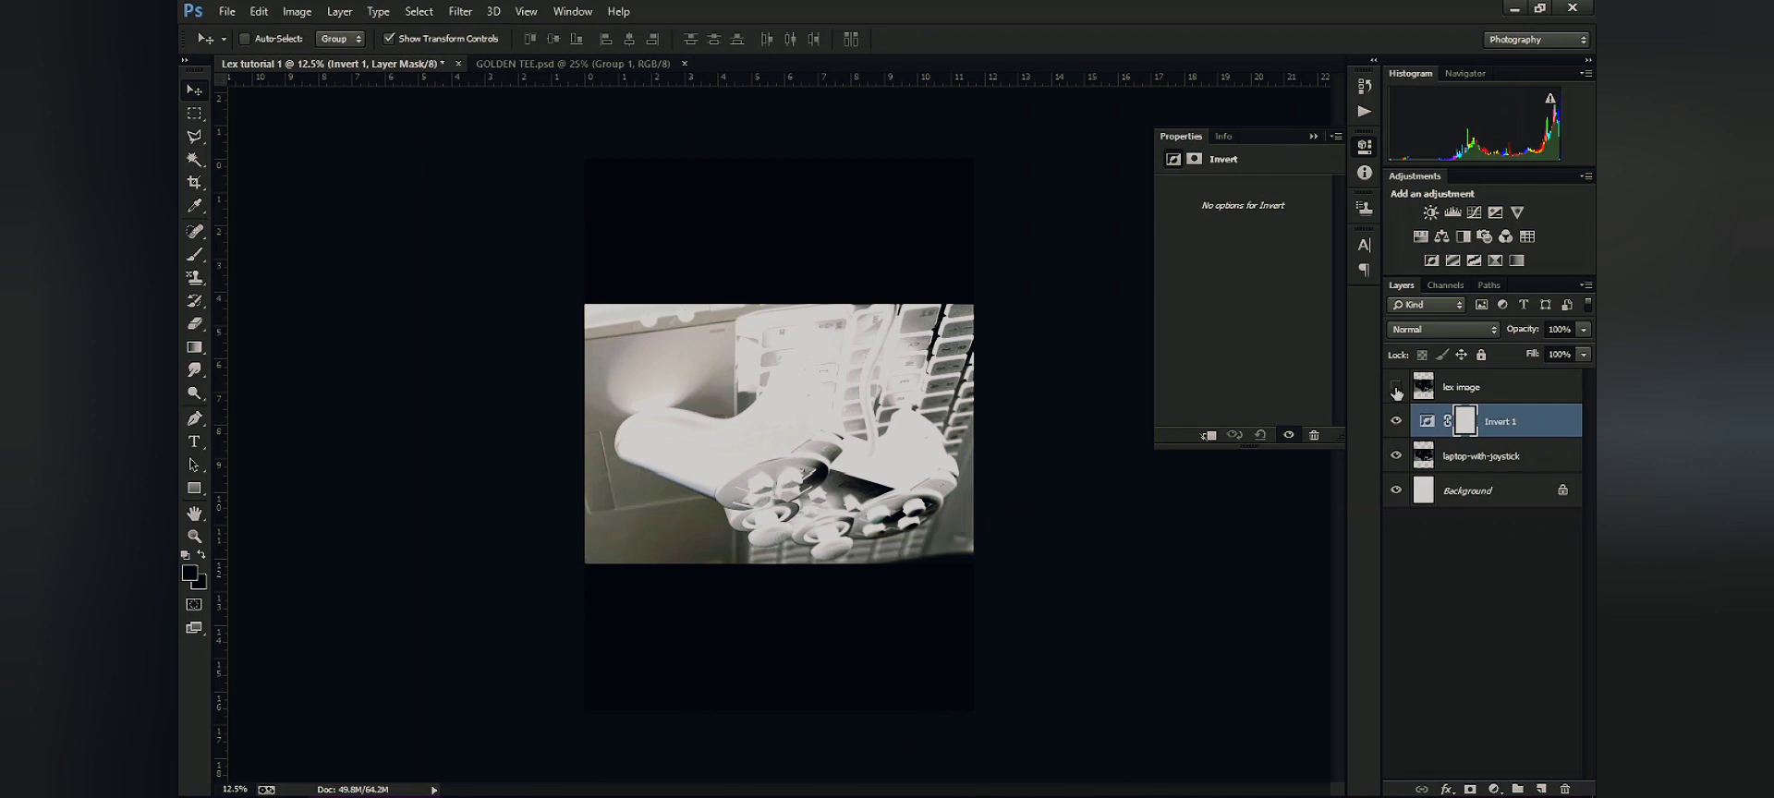
{"action": "left_click", "coordinate": [1395, 388]}
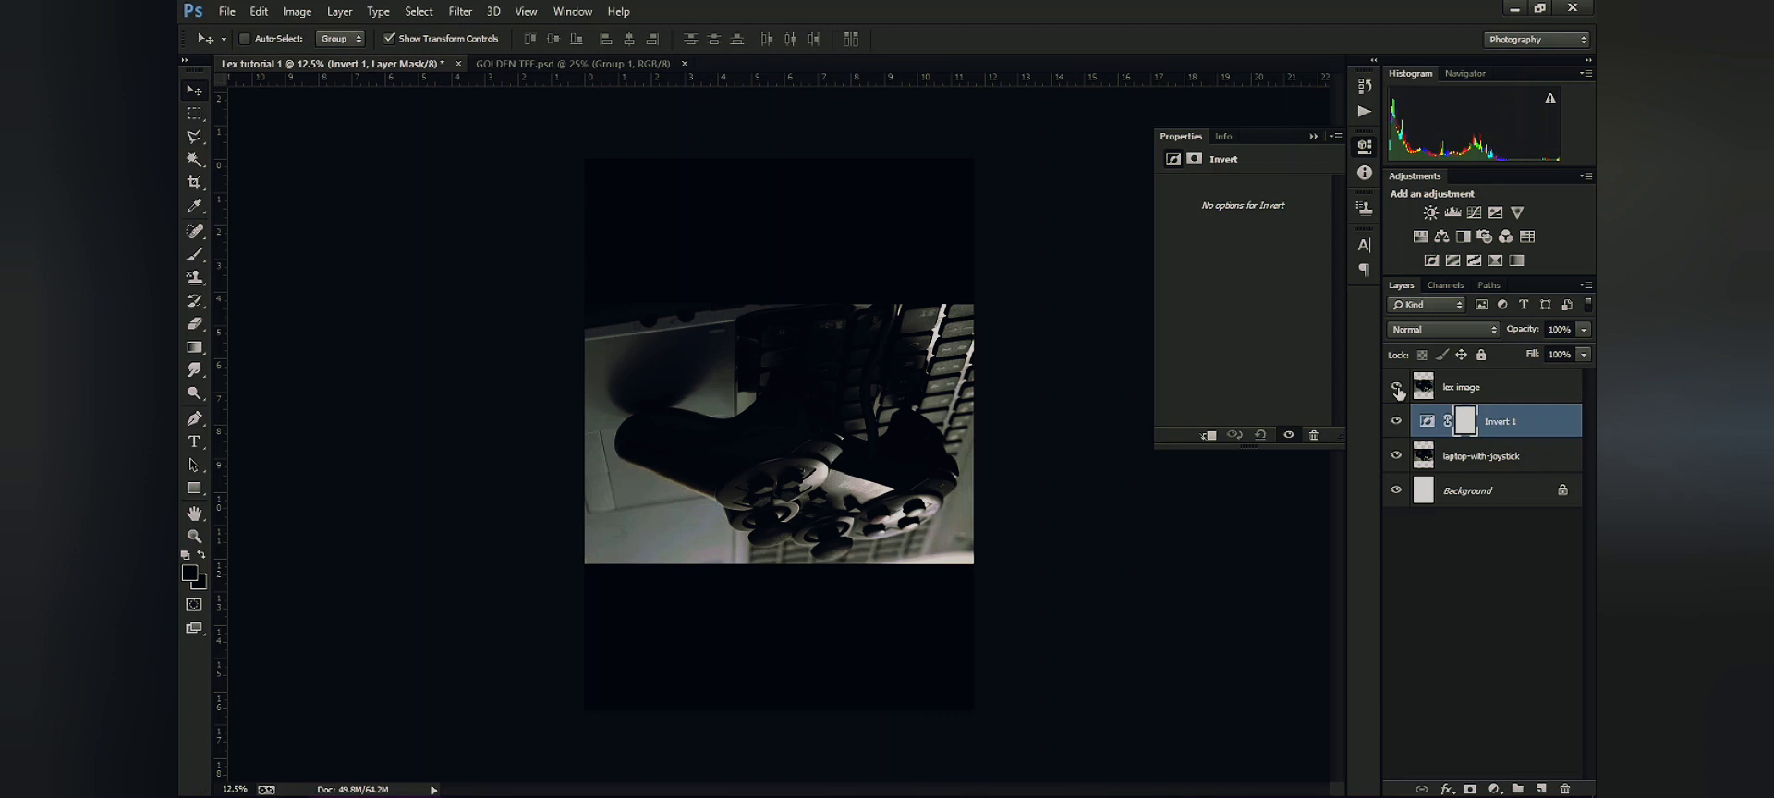
{"action": "left_click", "coordinate": [1396, 387]}
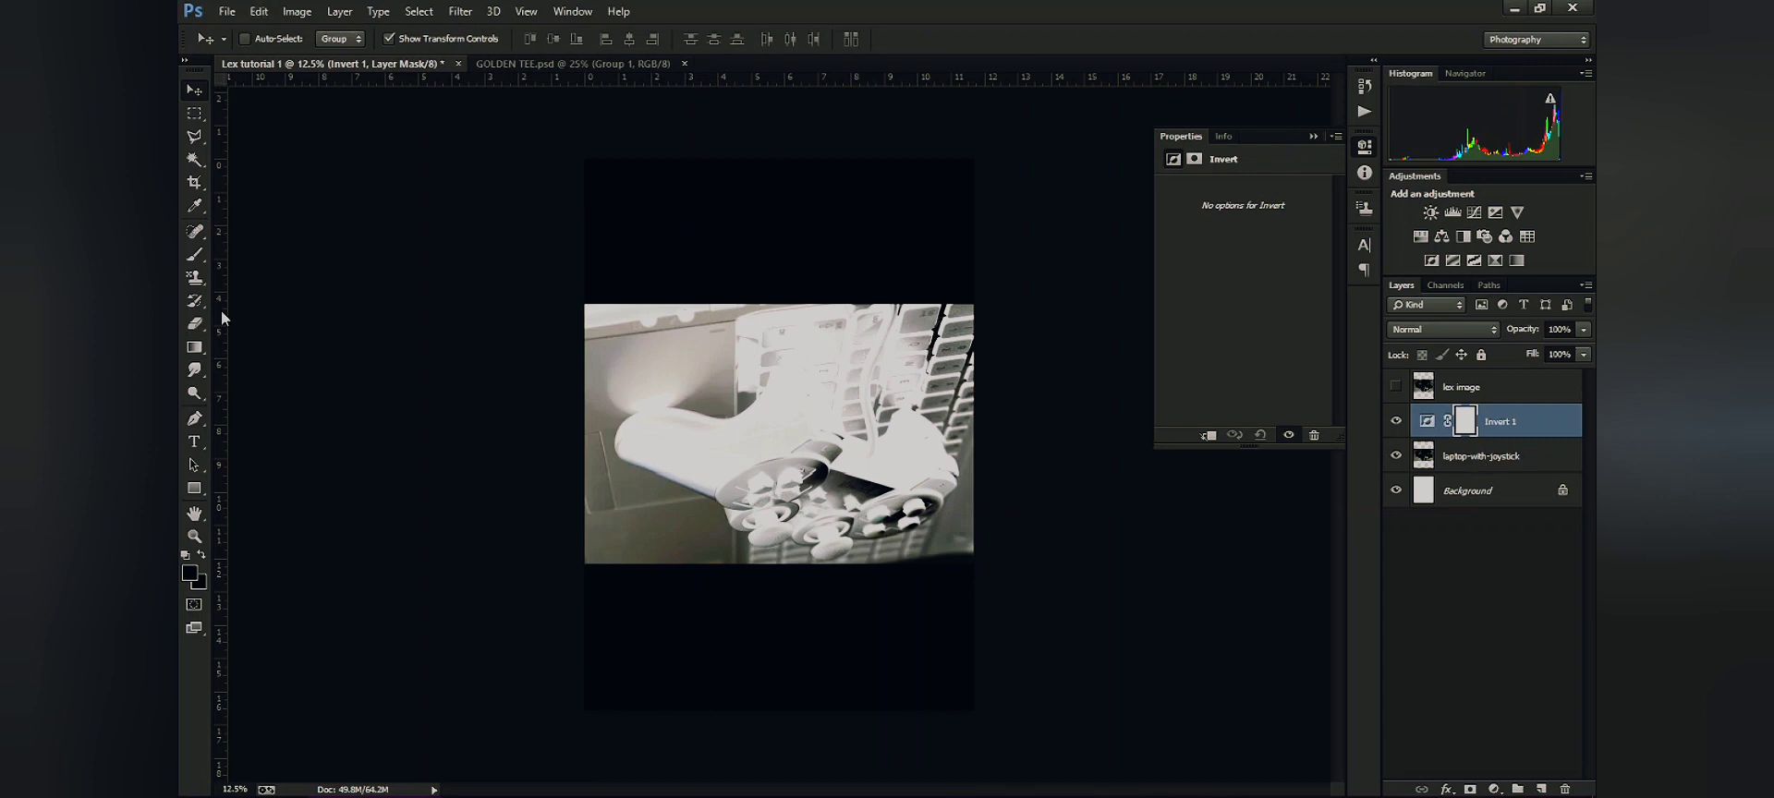
Delete the Invert adjustment layer and show the lex image layer again
{"action": "key", "text": "Delete"}
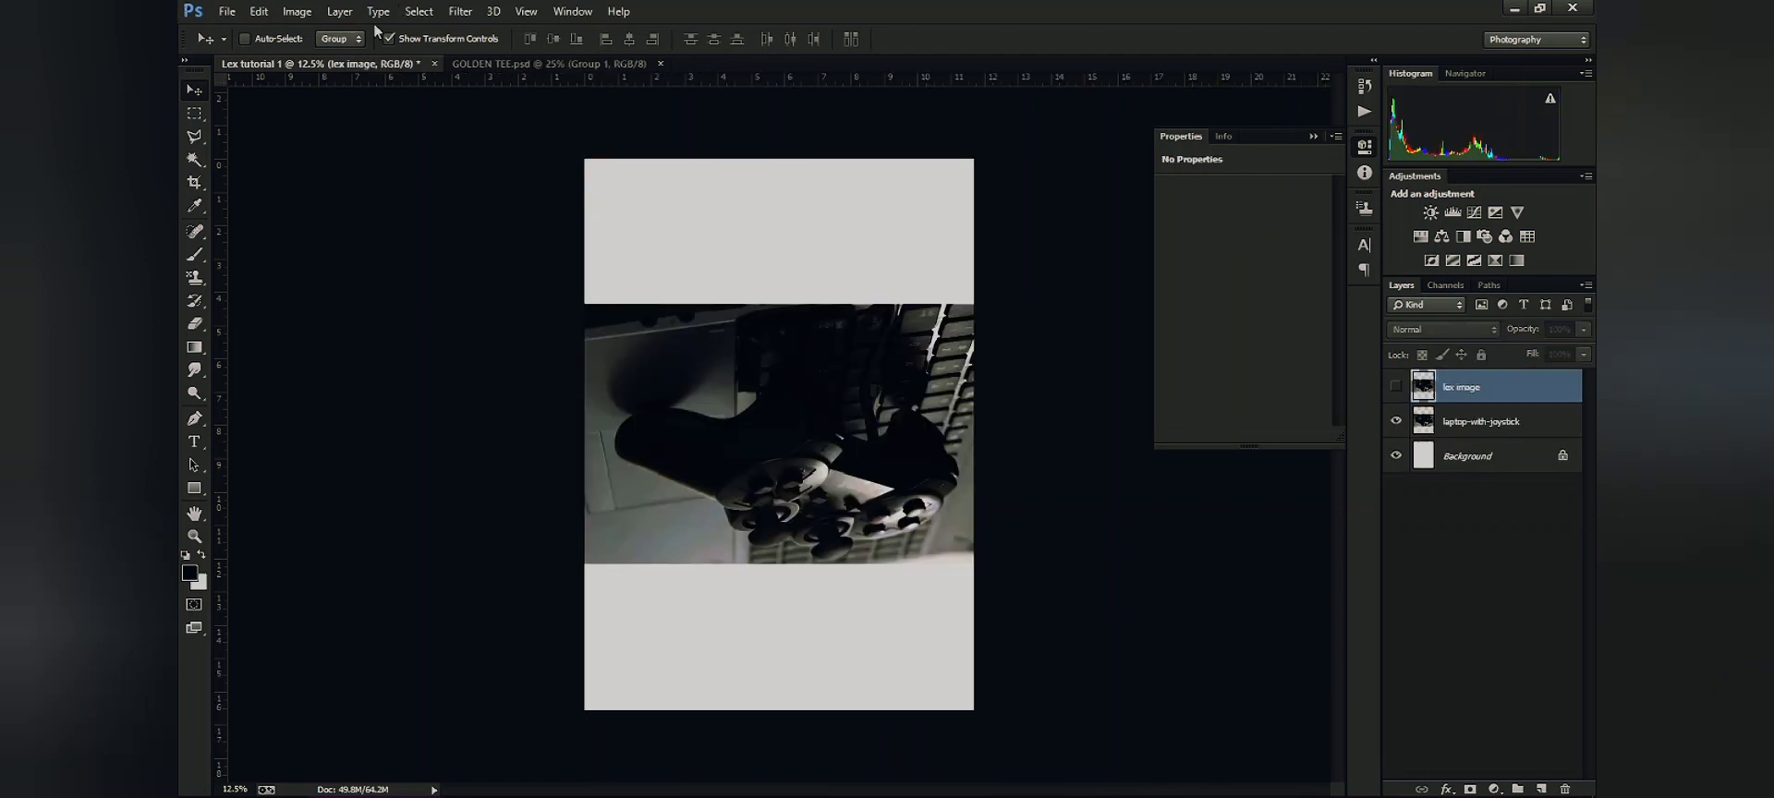
{"action": "left_click", "coordinate": [1396, 386]}
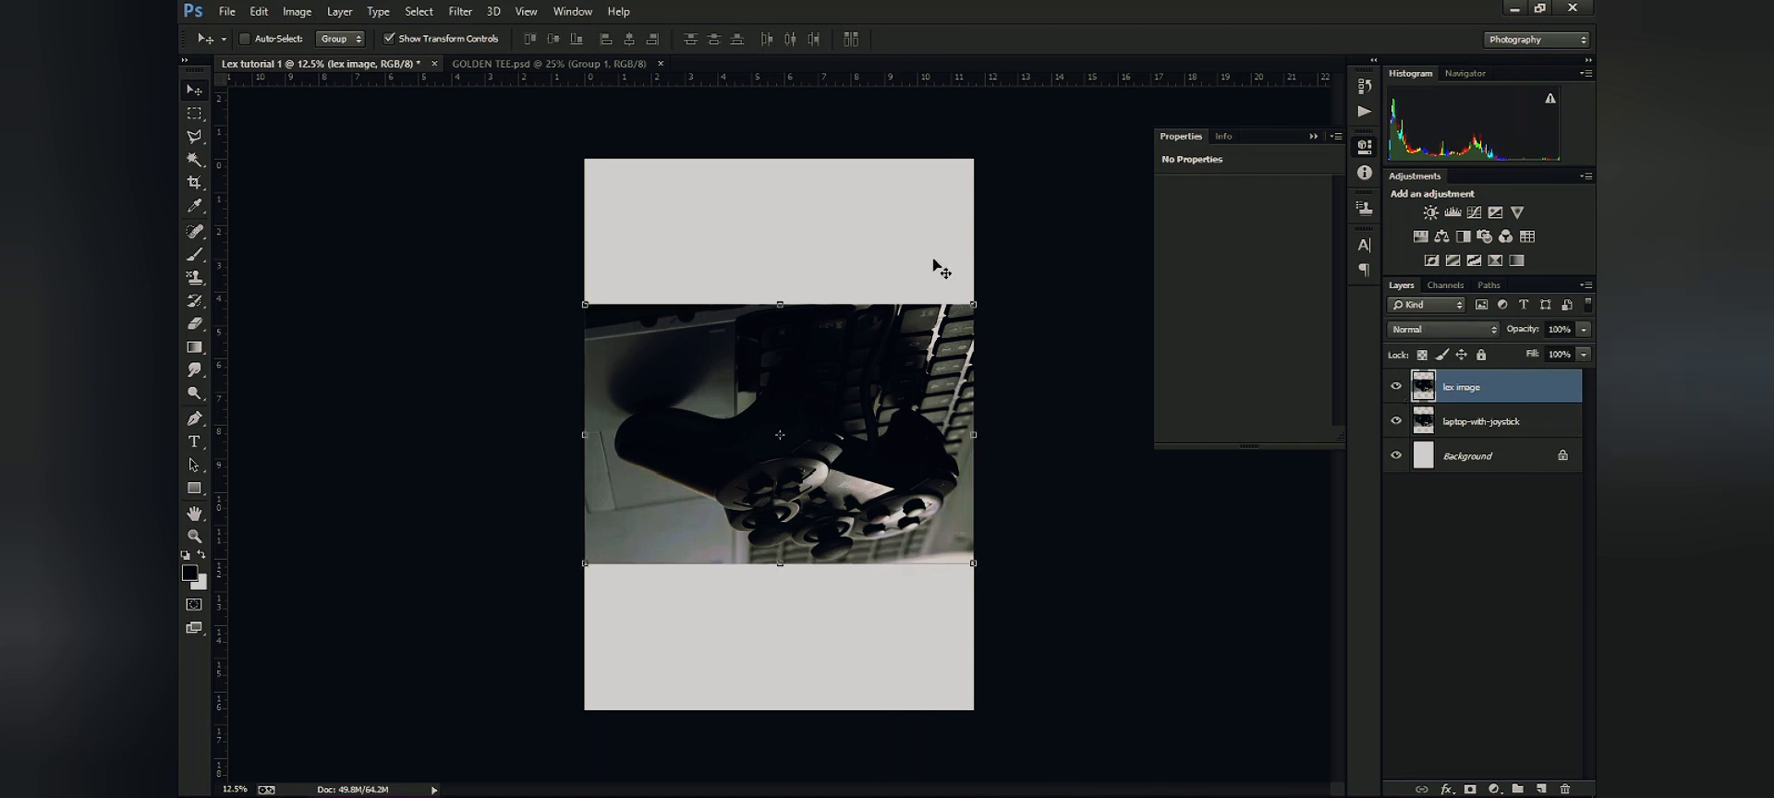
Try to convert the lex image layer to a smart object
{"action": "left_click", "coordinate": [341, 13]}
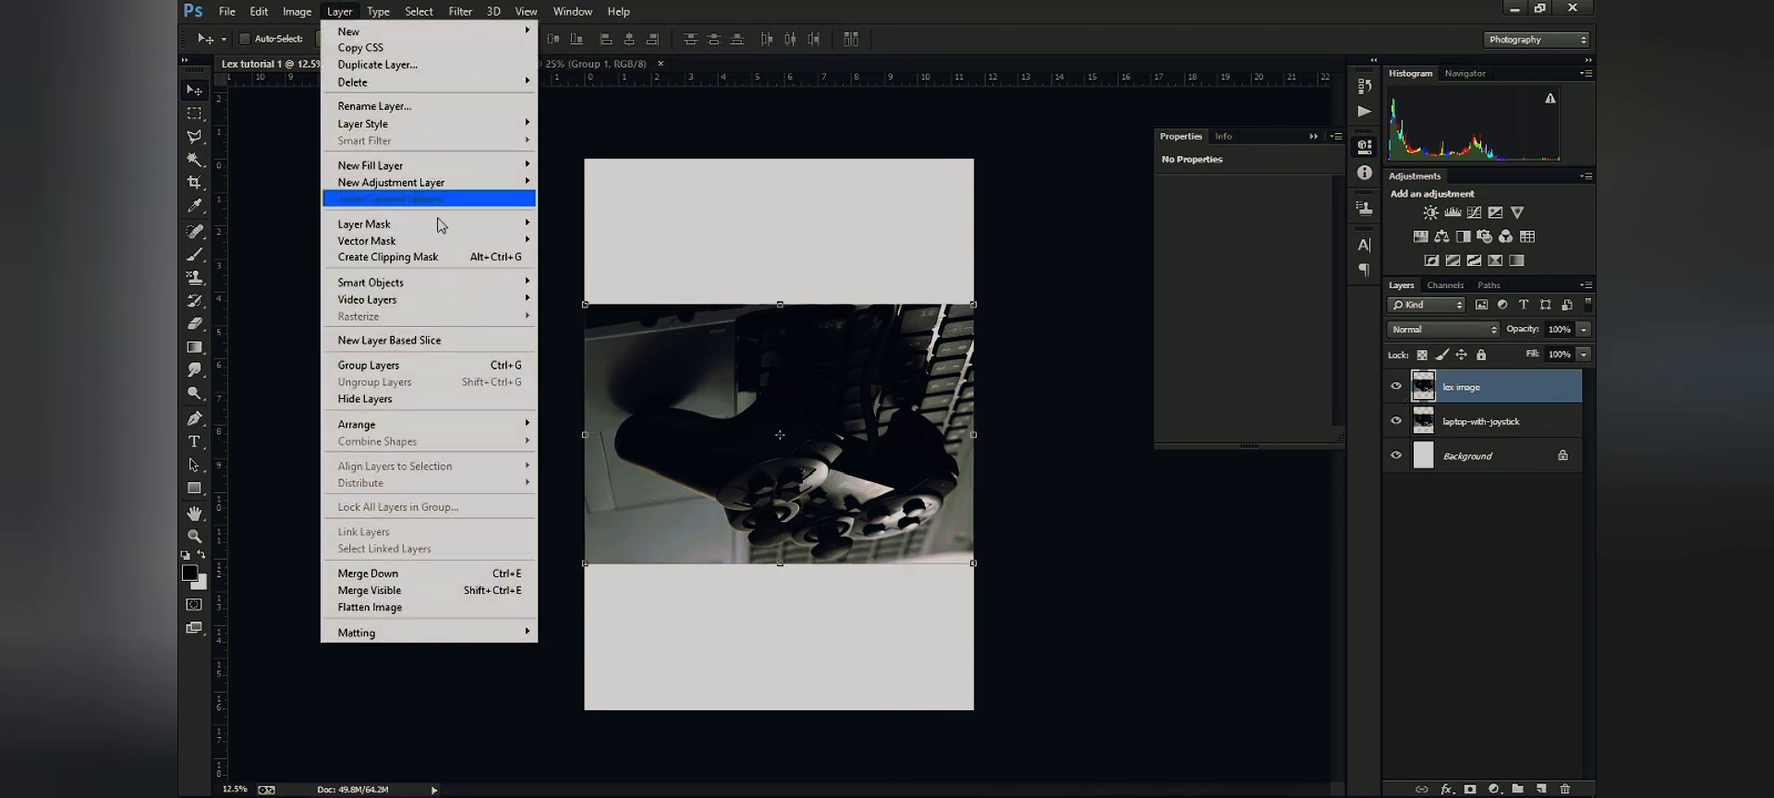
{"action": "mouse_move", "coordinate": [444, 229]}
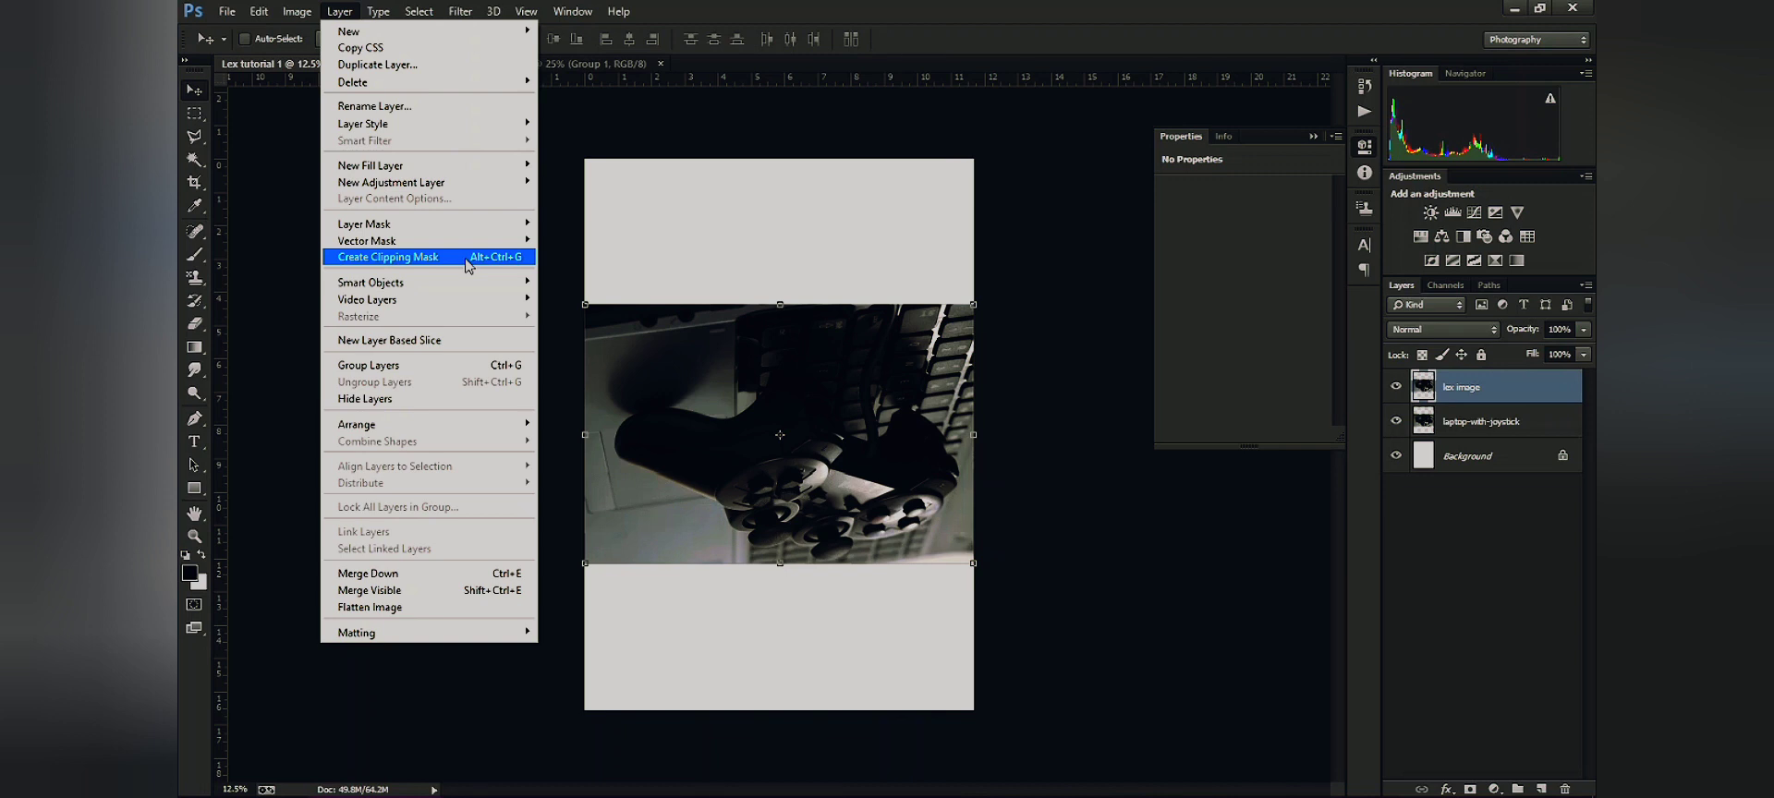
{"action": "mouse_move", "coordinate": [497, 291]}
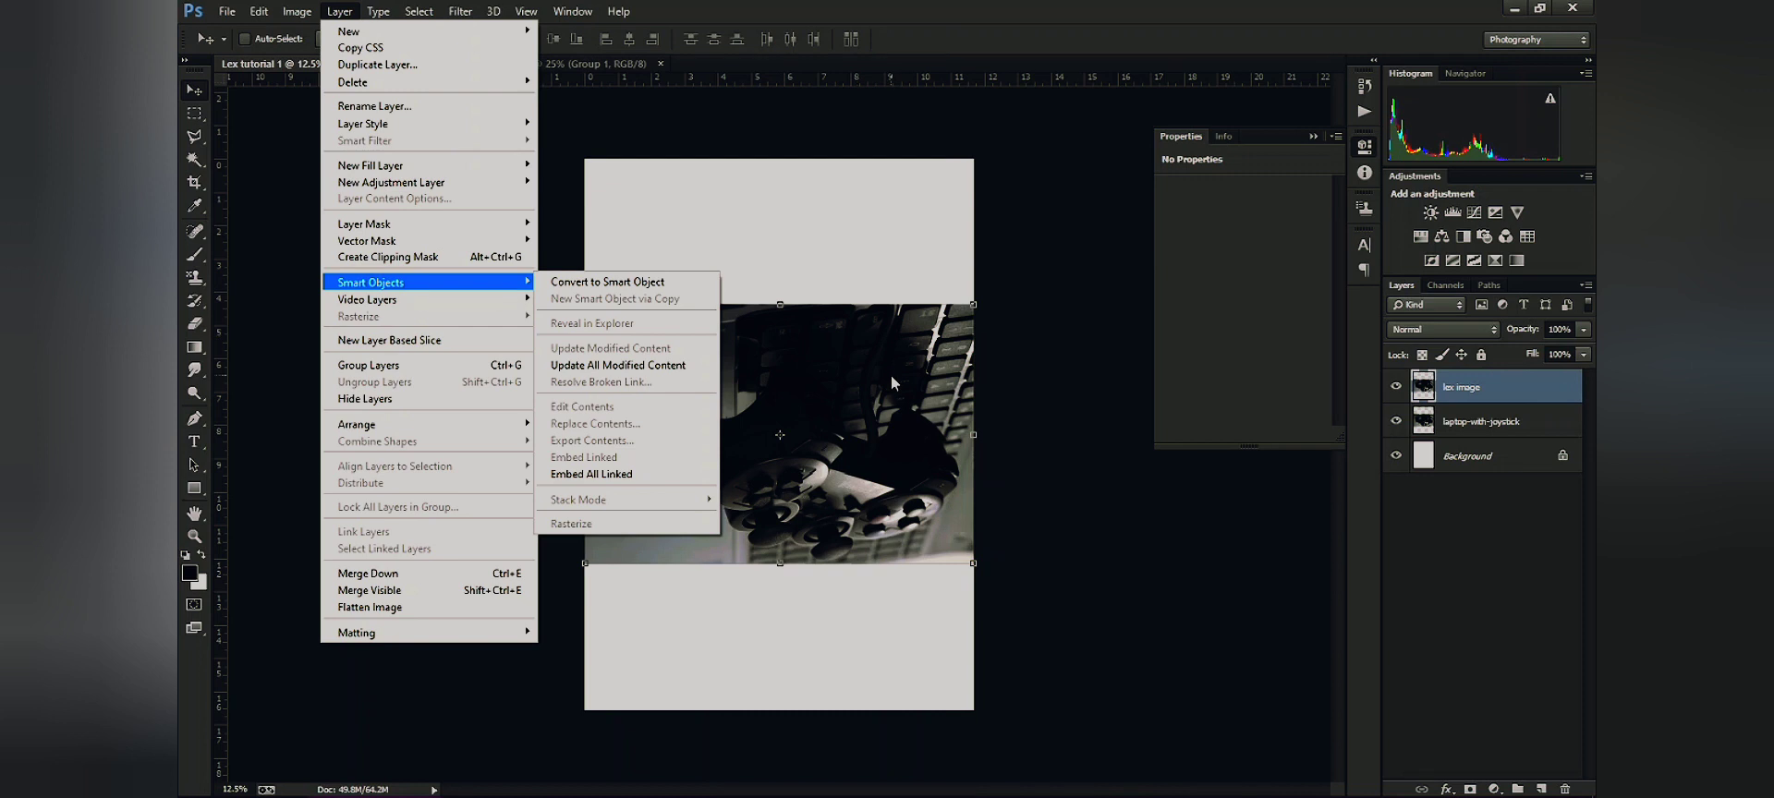
{"action": "left_click", "coordinate": [567, 281]}
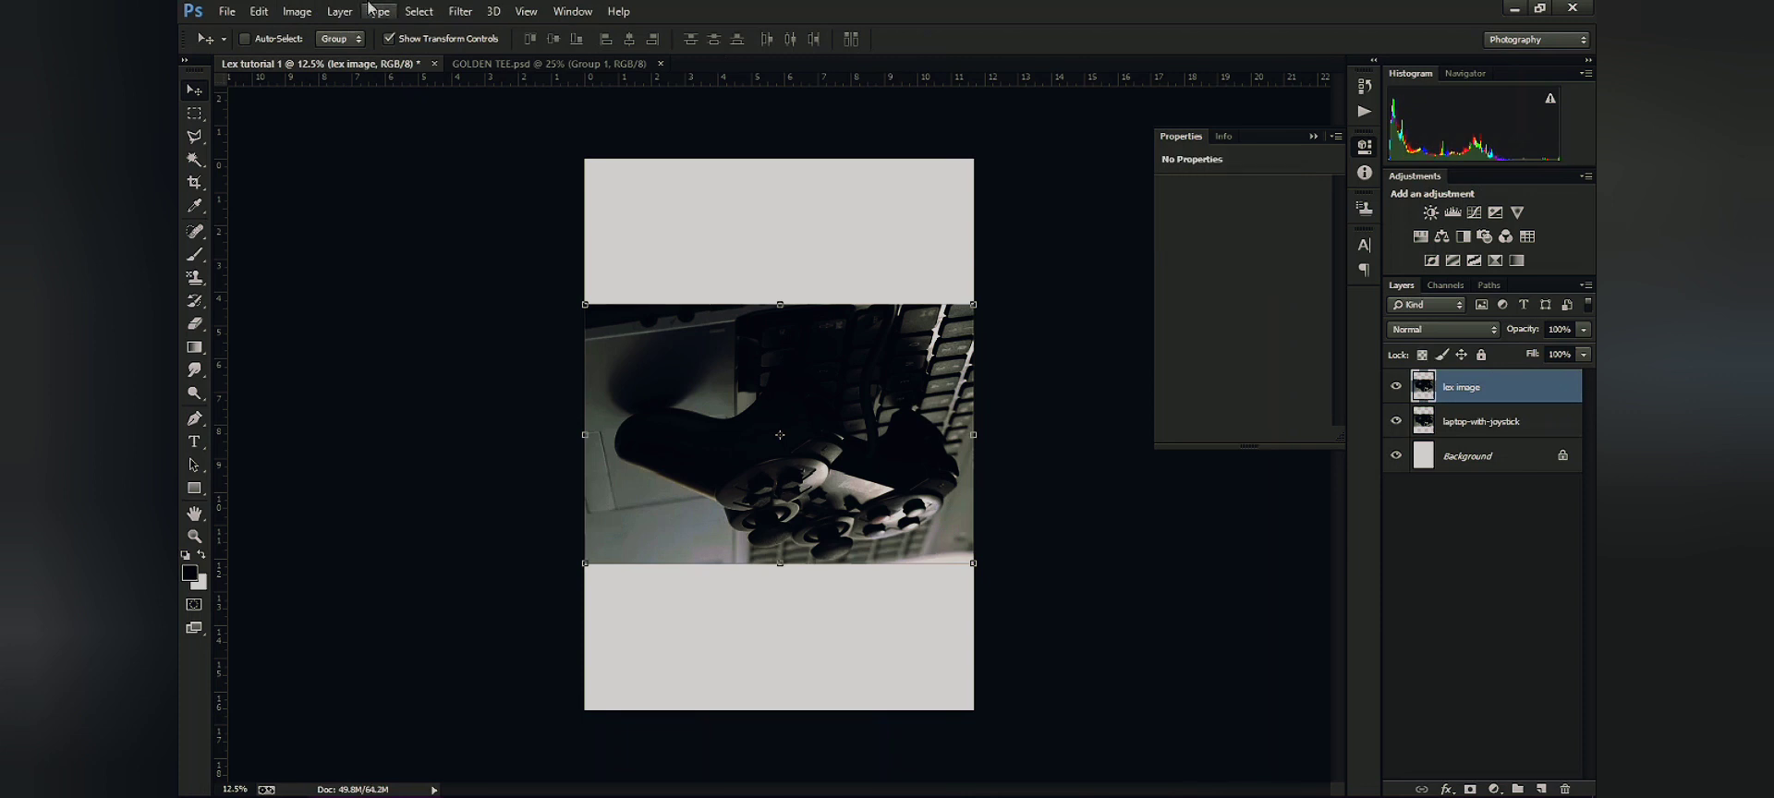
{"action": "left_click", "coordinate": [344, 11]}
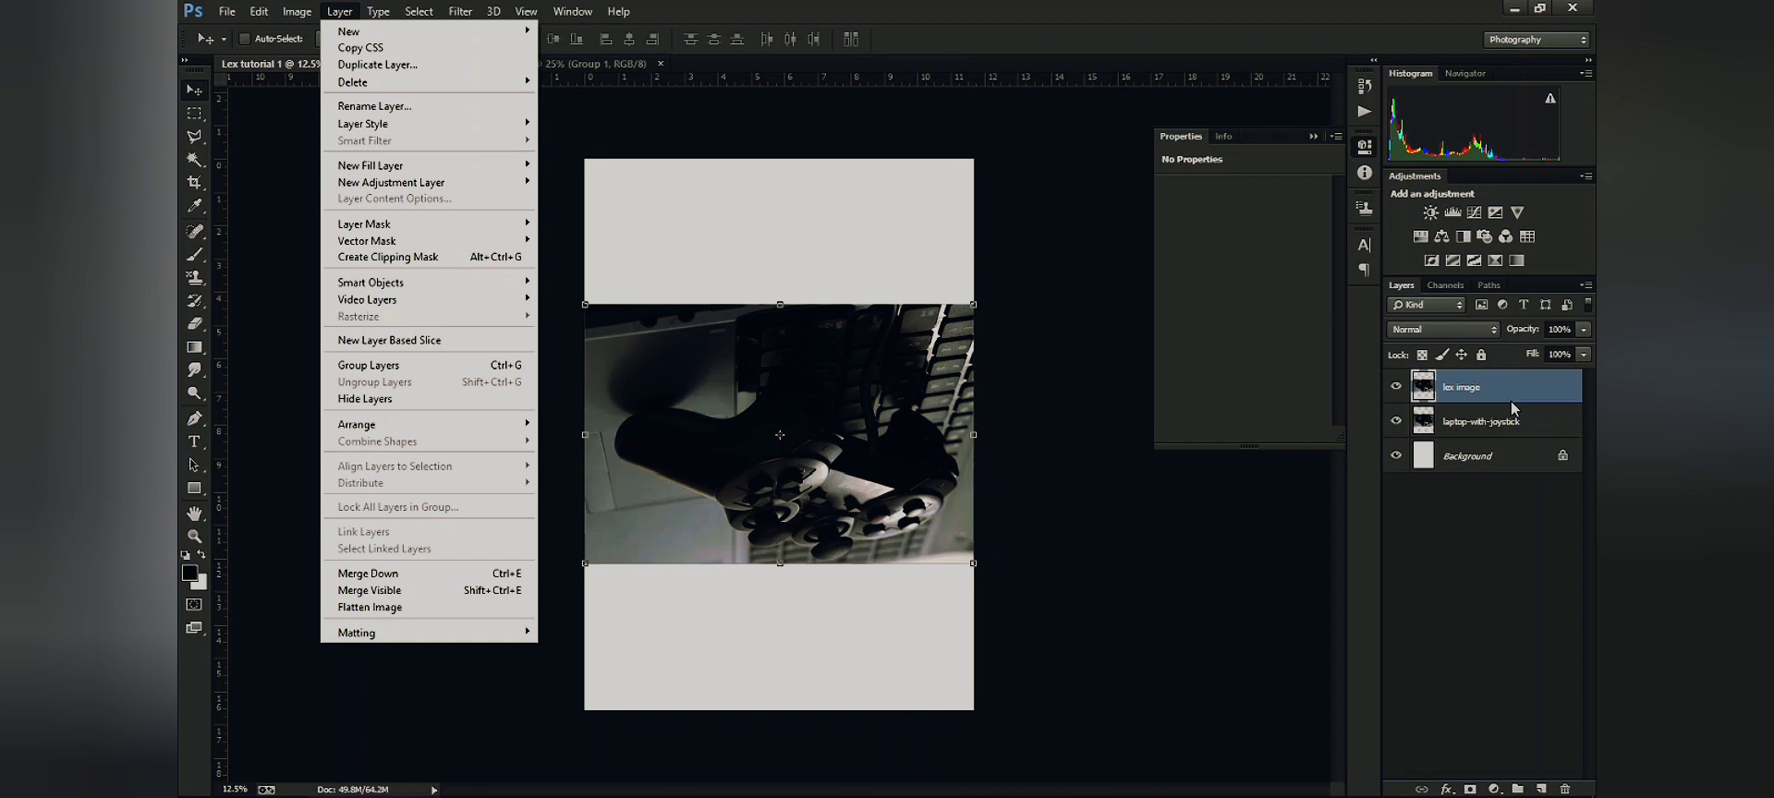
{"action": "mouse_move", "coordinate": [399, 13]}
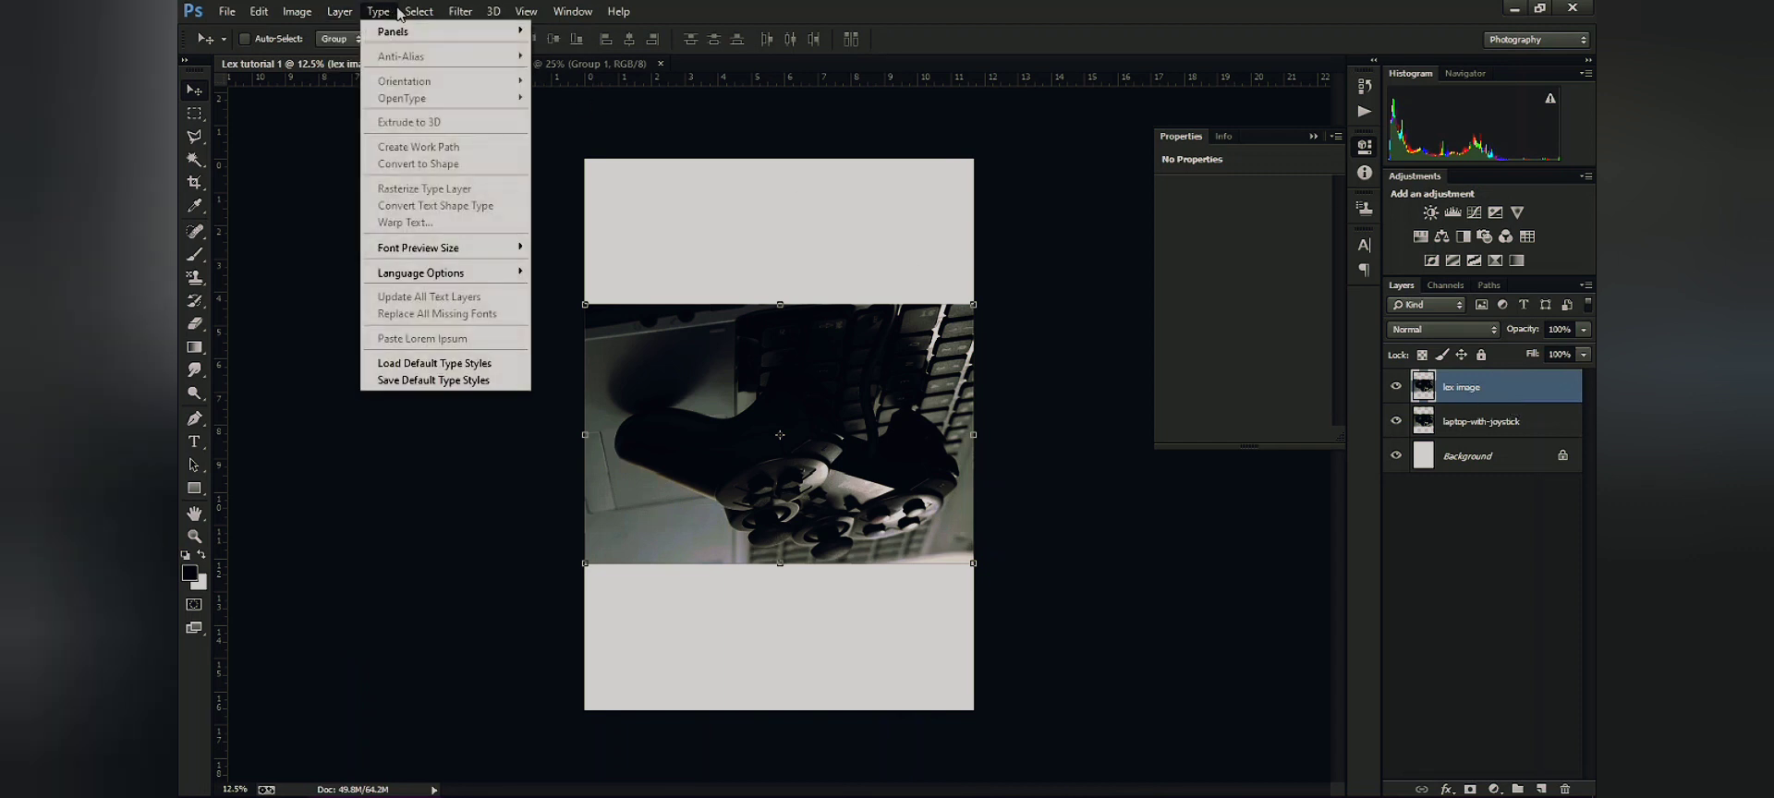
Add the text "12345" in 18 pt Poppins Regular on the blank area above the image
{"action": "mouse_move", "coordinate": [344, 13]}
{"action": "left_click", "coordinate": [194, 441]}
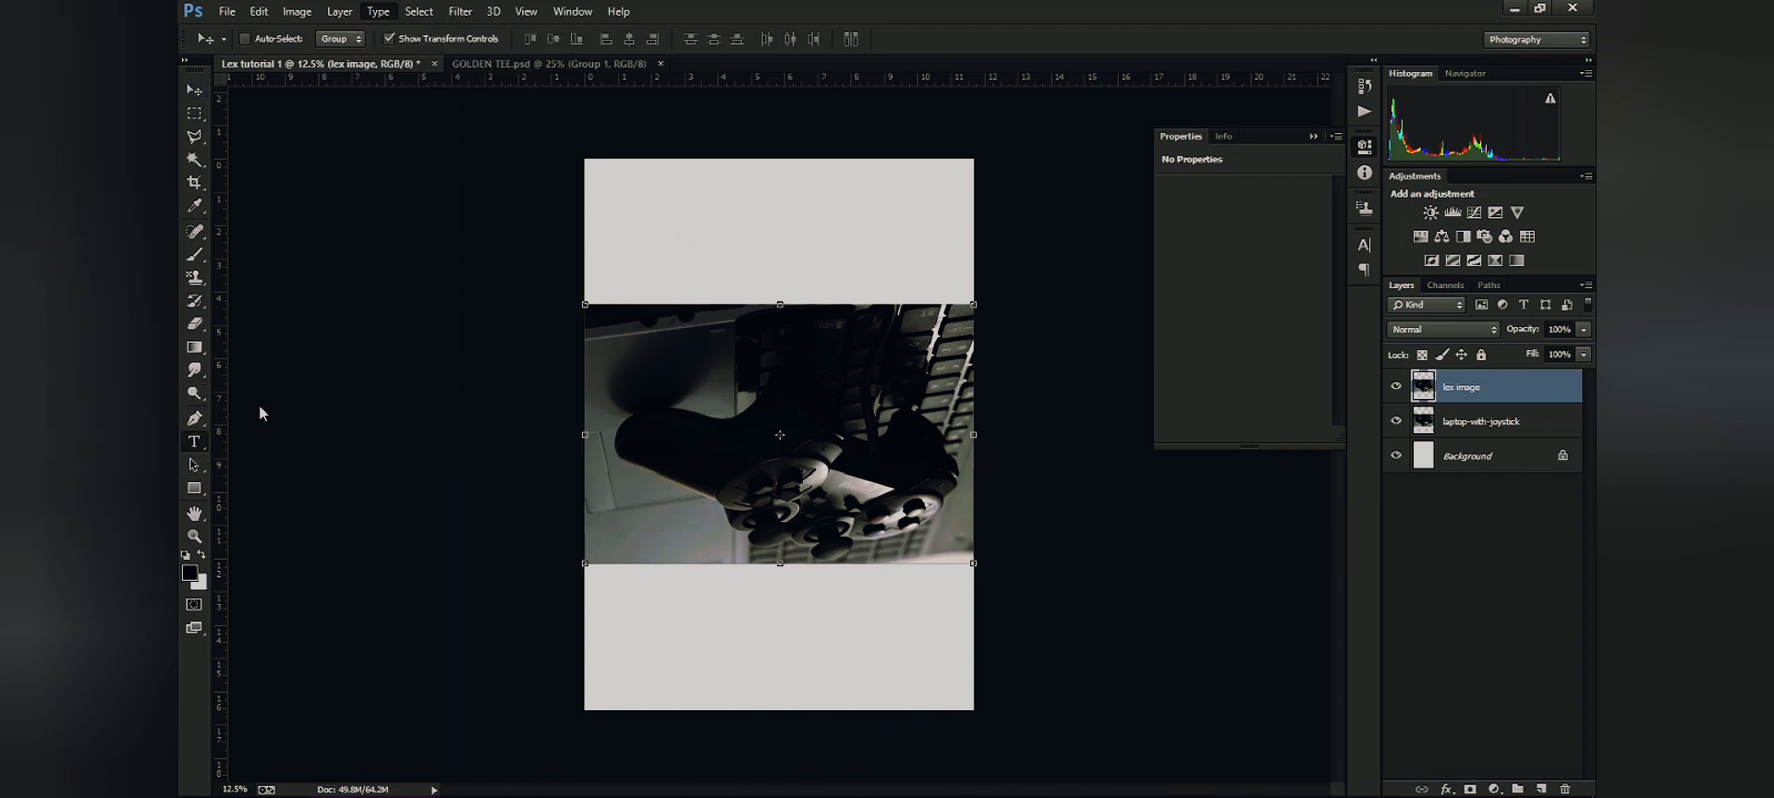
{"action": "left_click", "coordinate": [196, 444]}
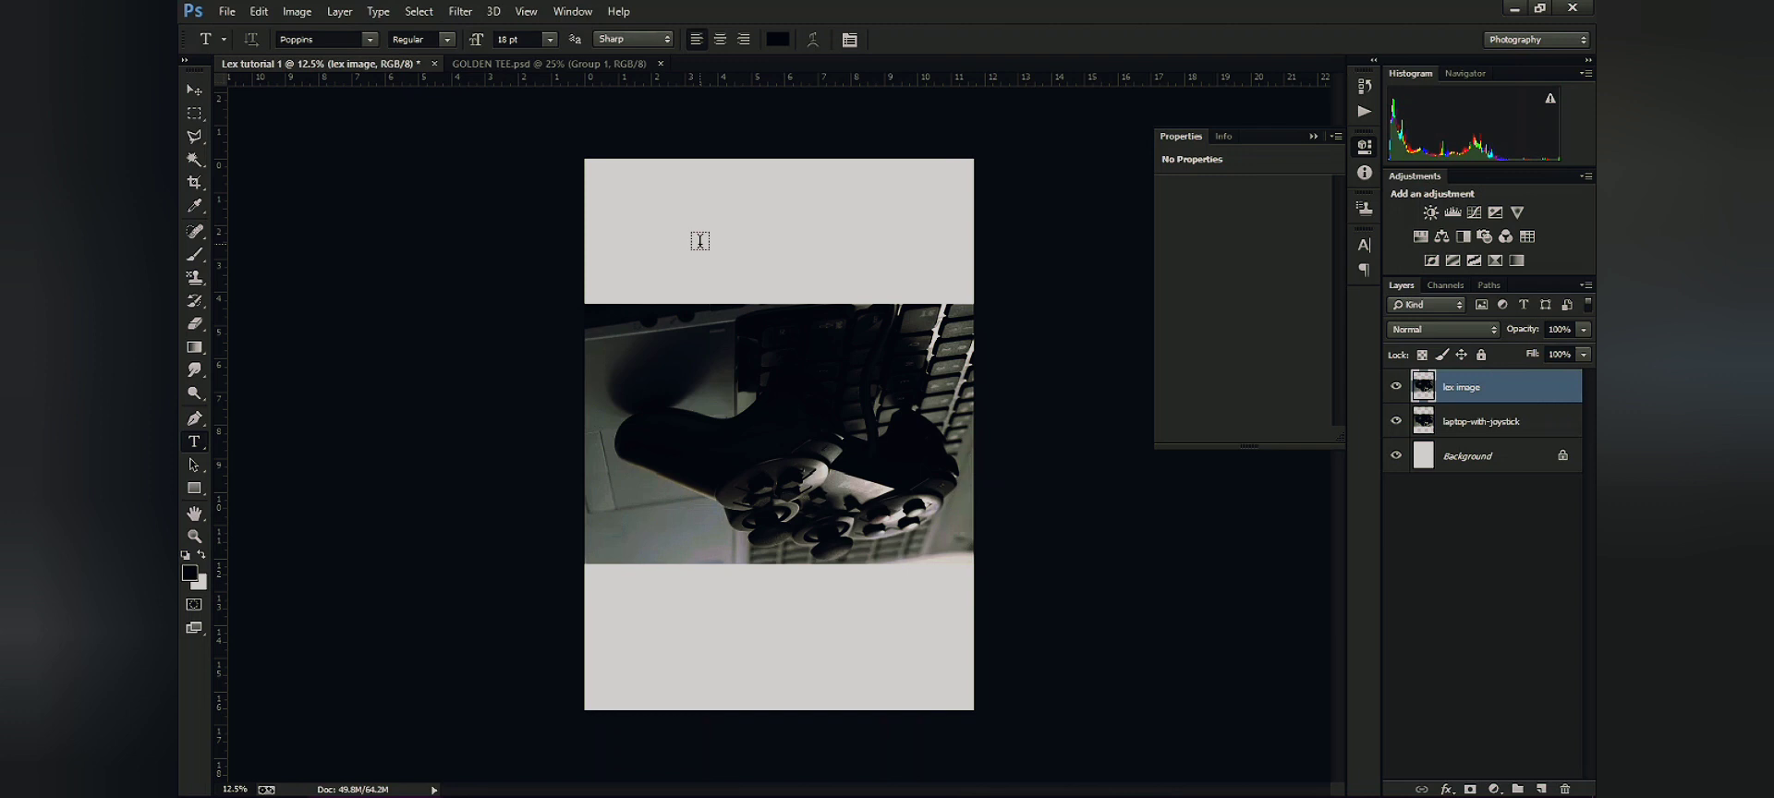
{"action": "left_click", "coordinate": [699, 241]}
{"action": "left_click", "coordinate": [699, 242]}
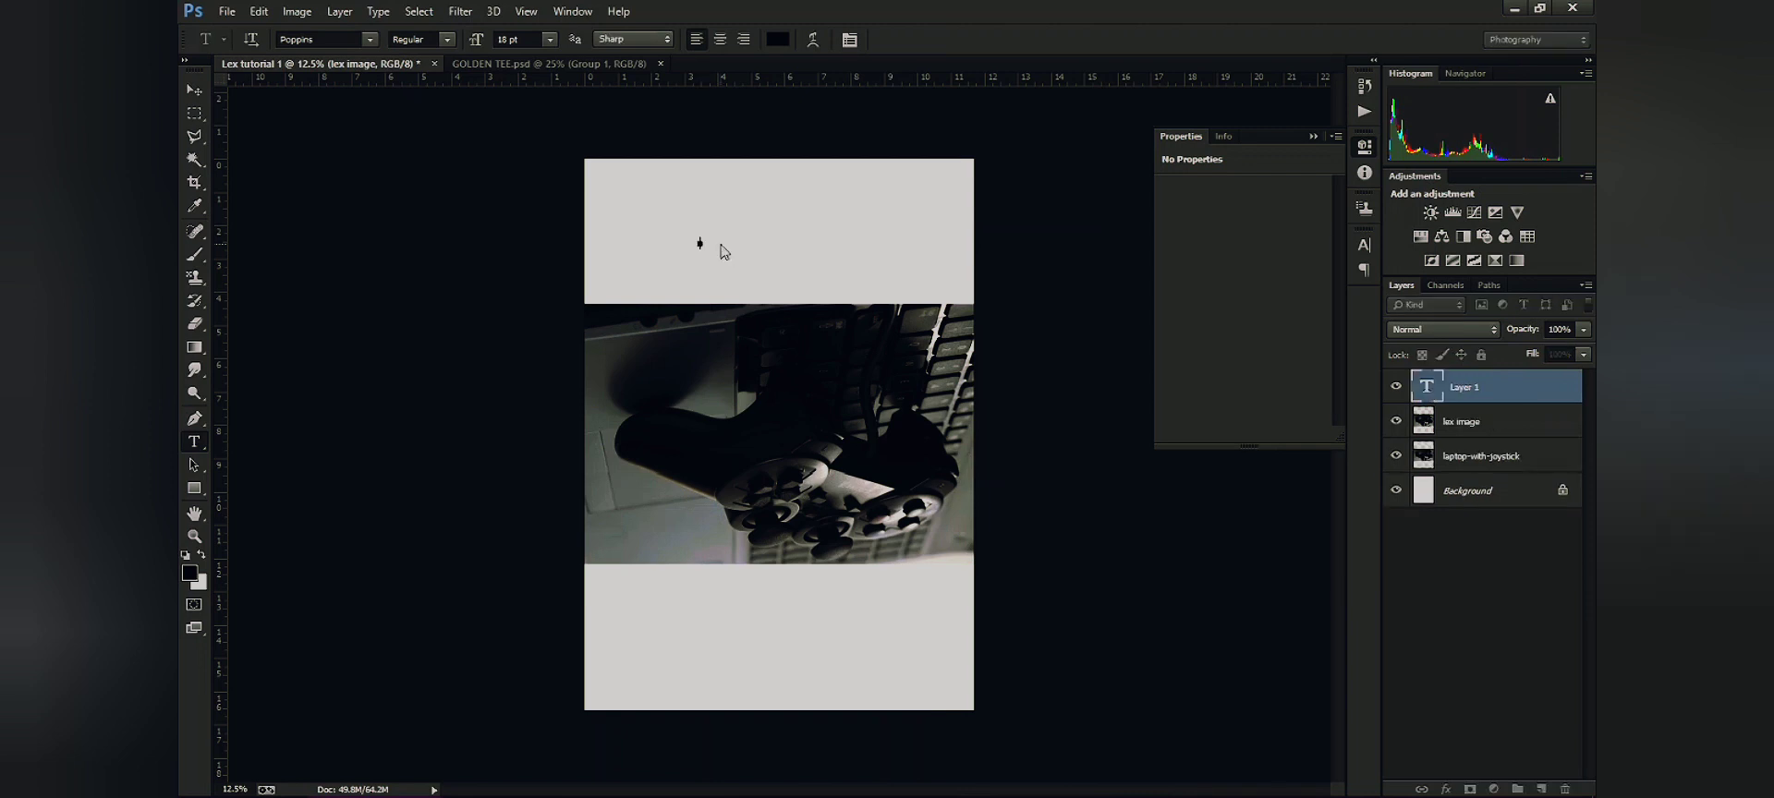
{"action": "type", "text": "1234"}
Enlarge the "12345" text proportionally within the blank area above the image and apply the transformation
{"action": "left_click", "coordinate": [191, 92]}
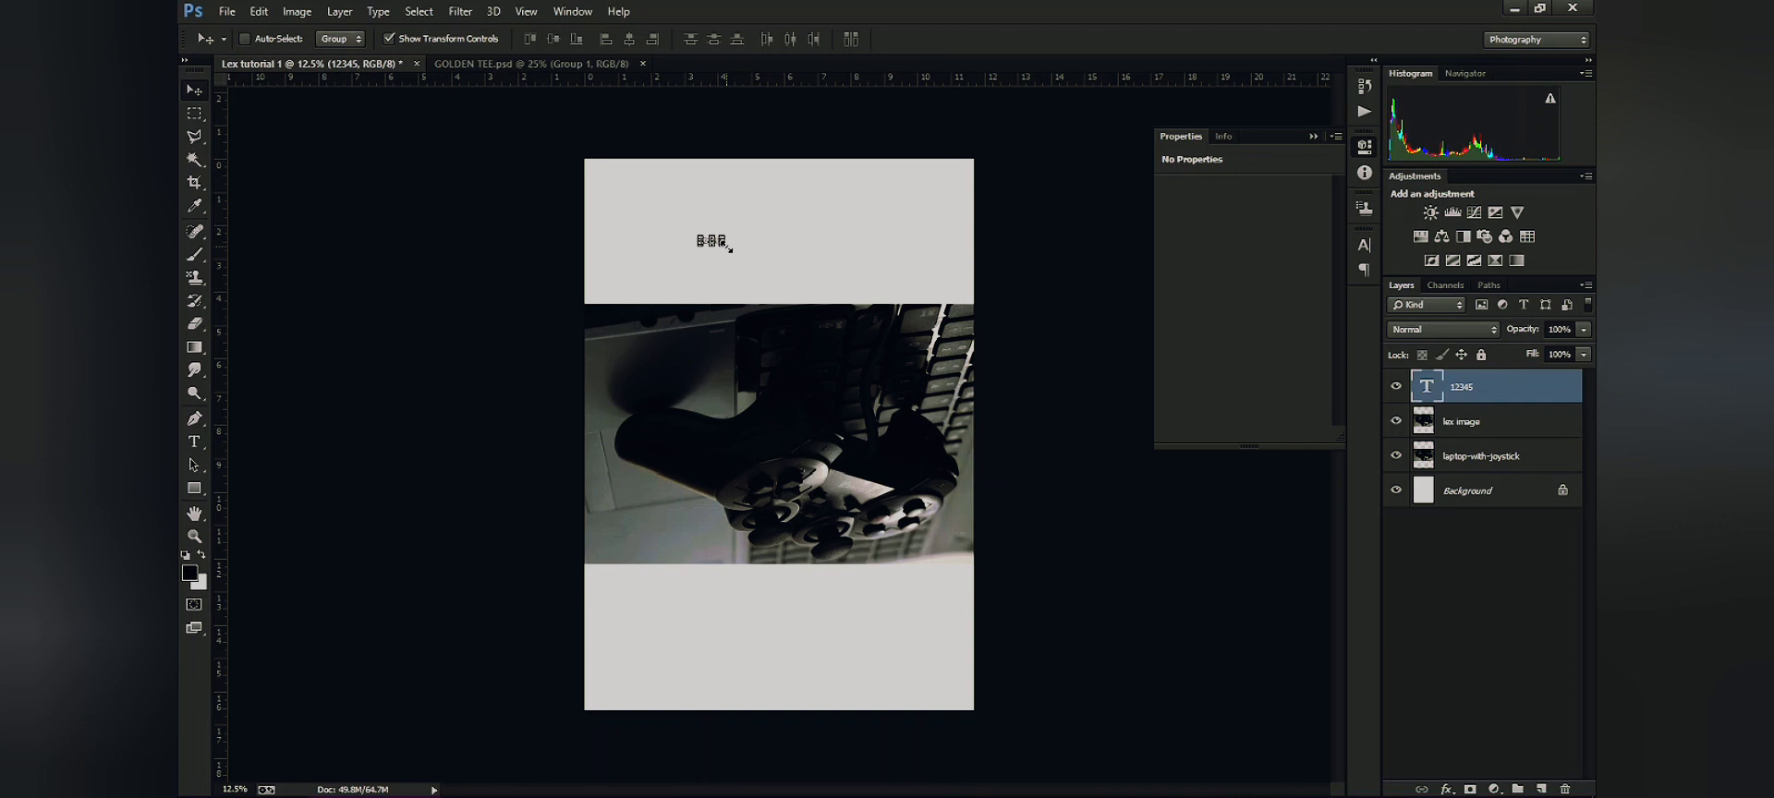
{"action": "left_click", "coordinate": [729, 247]}
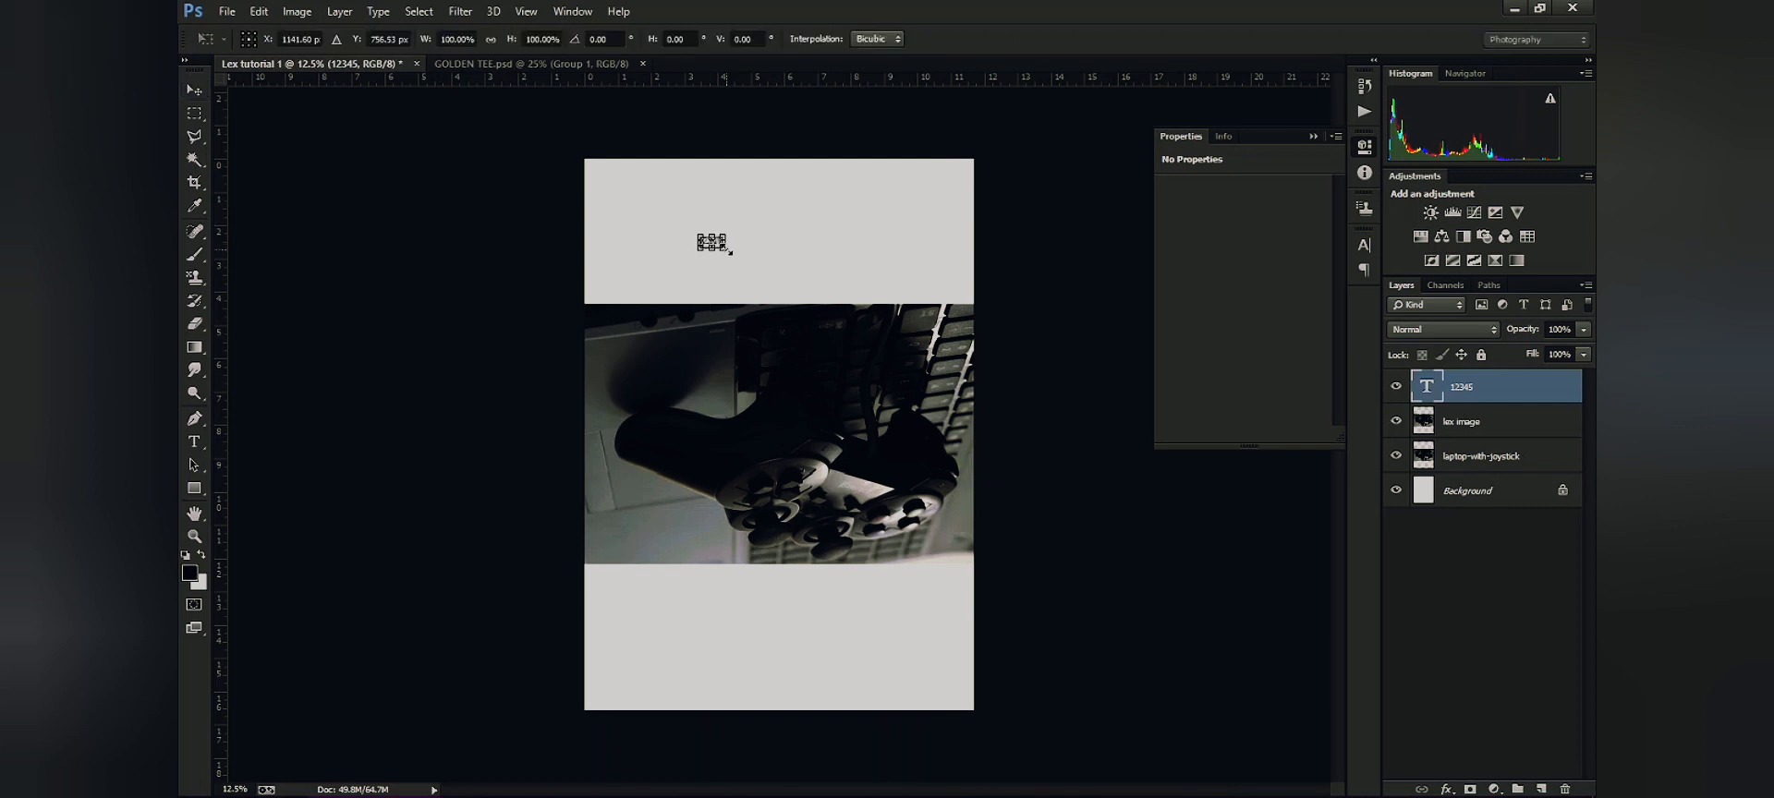
{"action": "left_click_drag", "start_coordinate": [729, 251], "coordinate": [817, 291]}
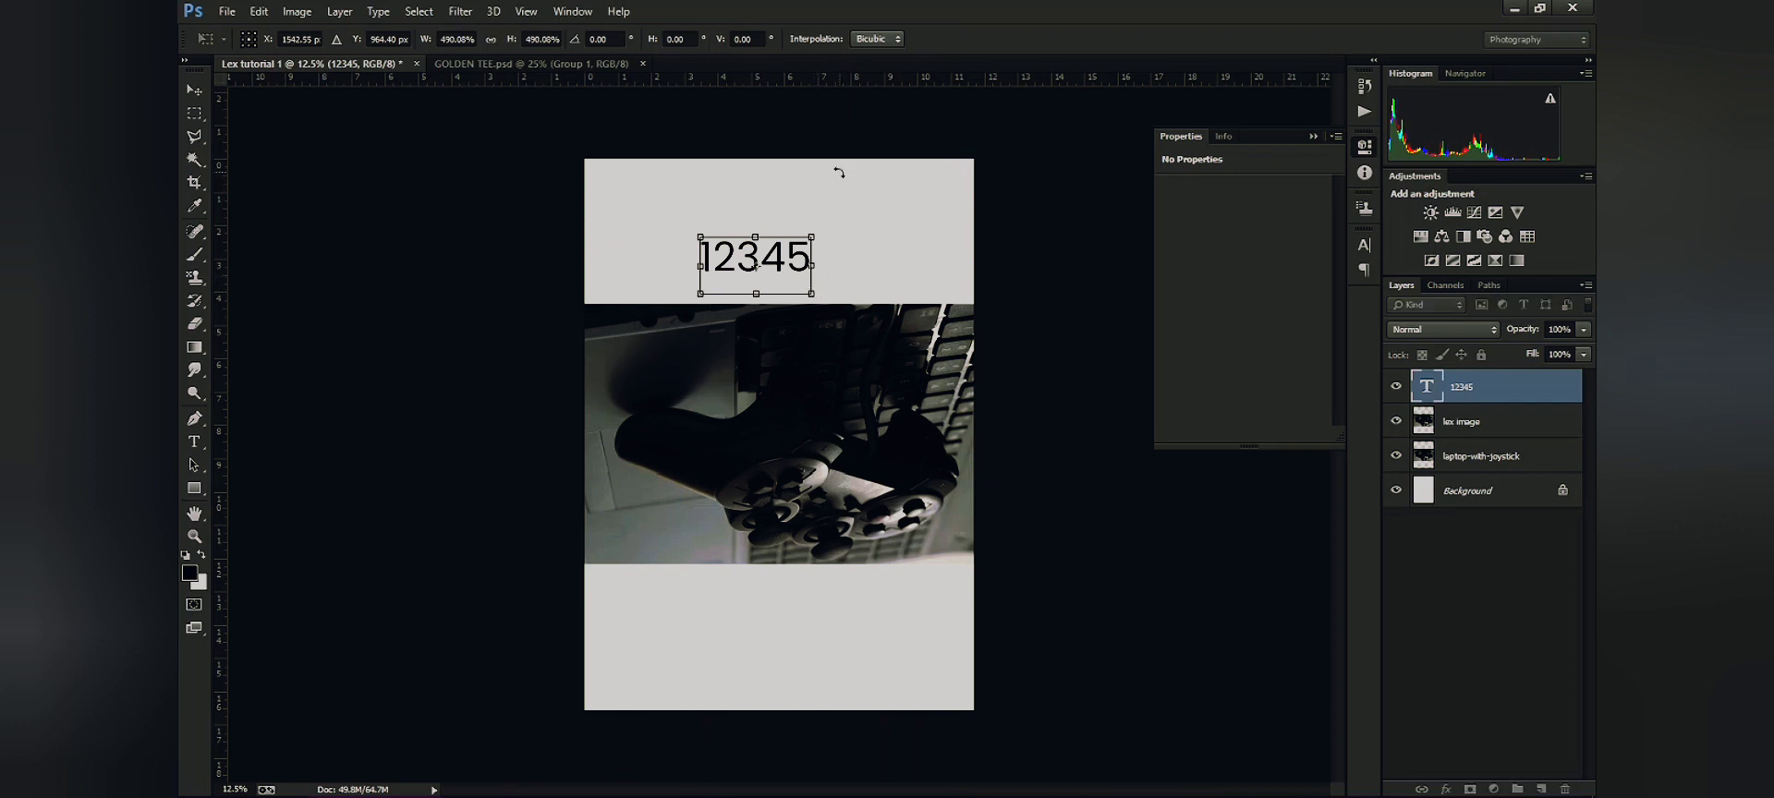
{"action": "left_click_drag", "start_coordinate": [817, 233], "coordinate": [858, 213]}
{"action": "key", "text": "Return"}
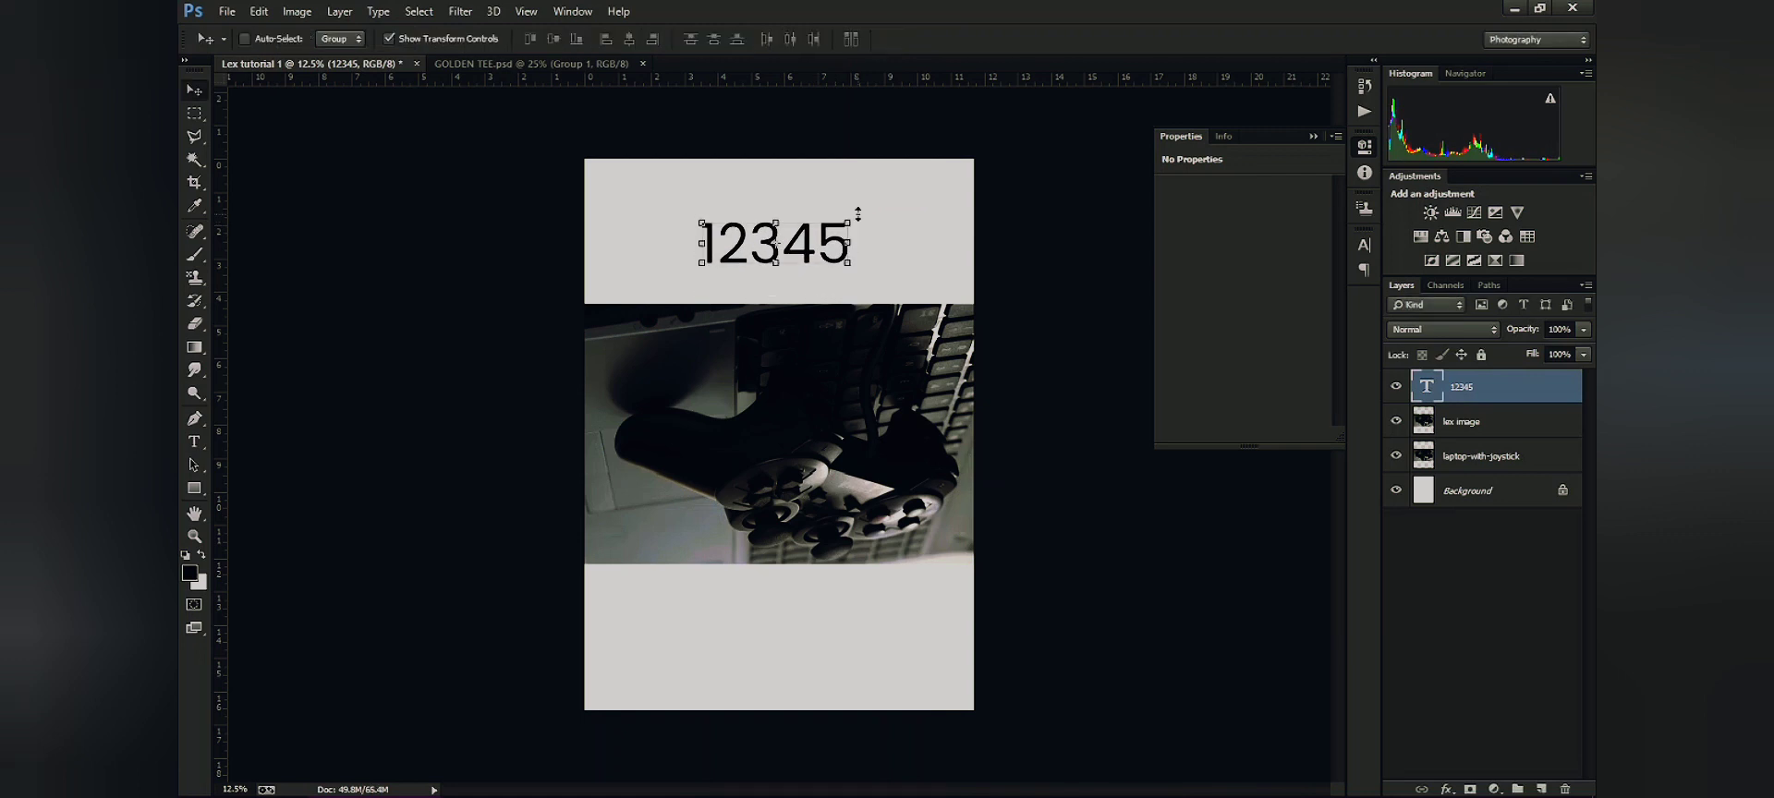
Change the "12345" text to vertical orientation and move it up to the canvas's upper edge
{"action": "left_click", "coordinate": [381, 12]}
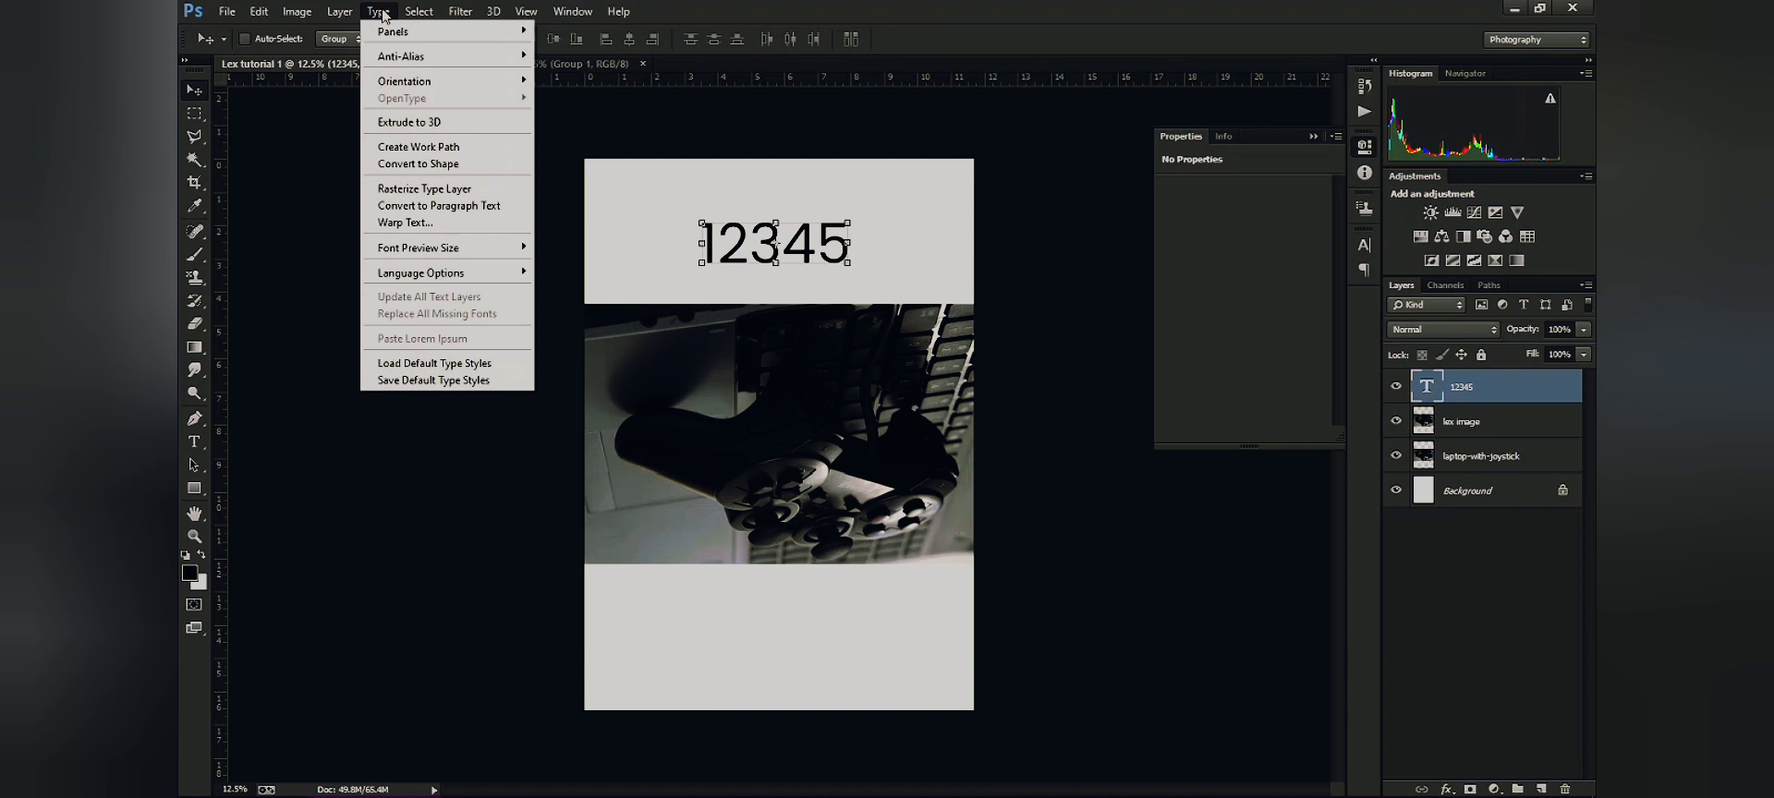
{"action": "mouse_move", "coordinate": [412, 36]}
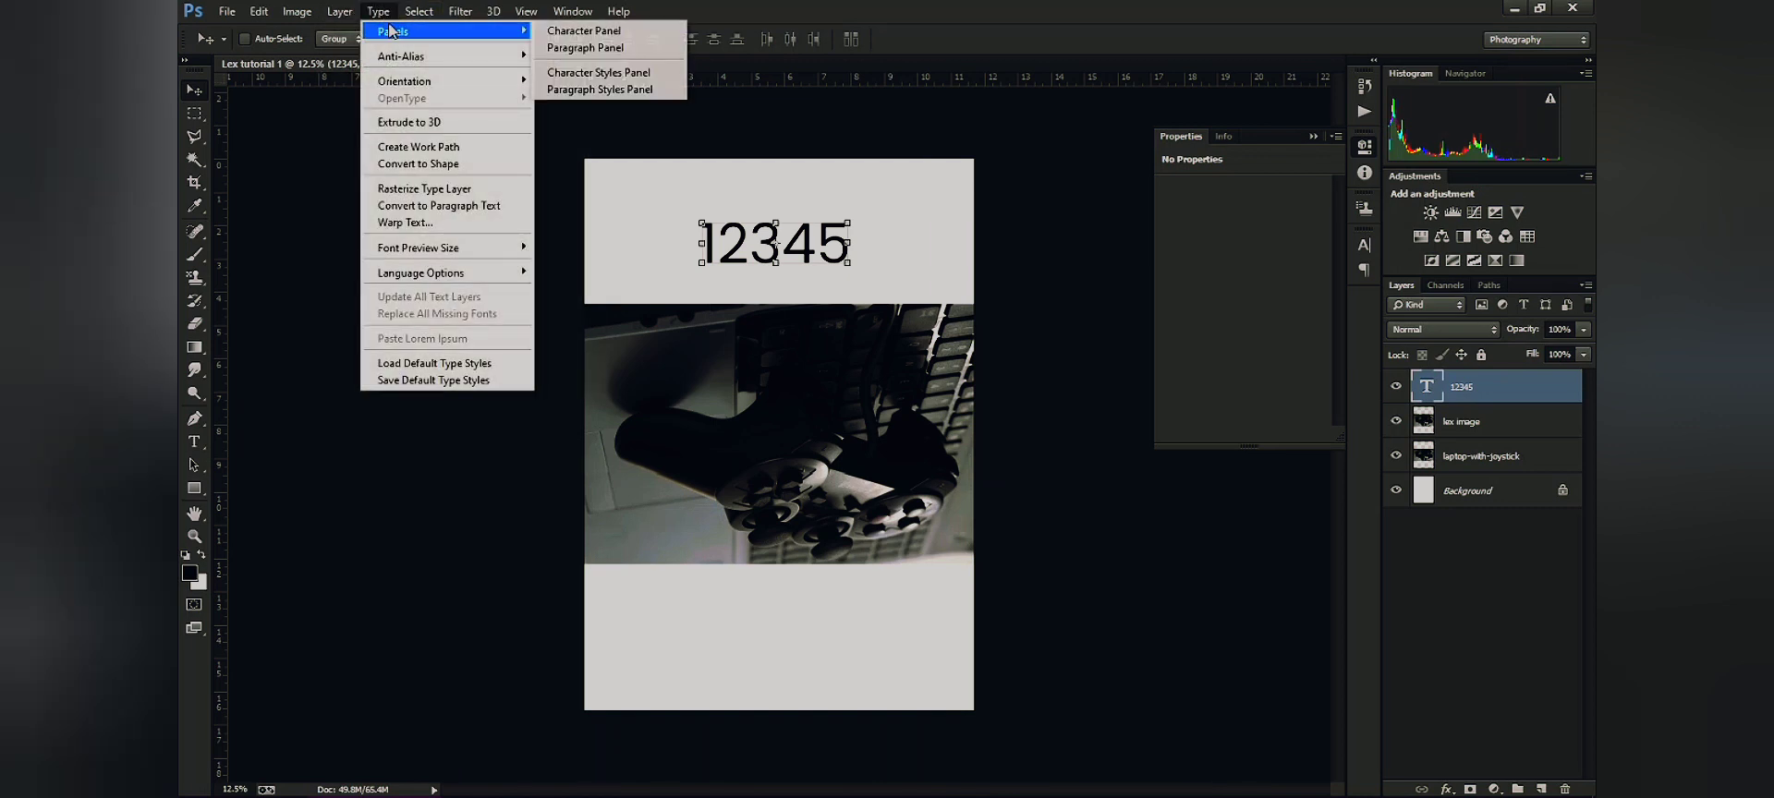
{"action": "mouse_move", "coordinate": [432, 85]}
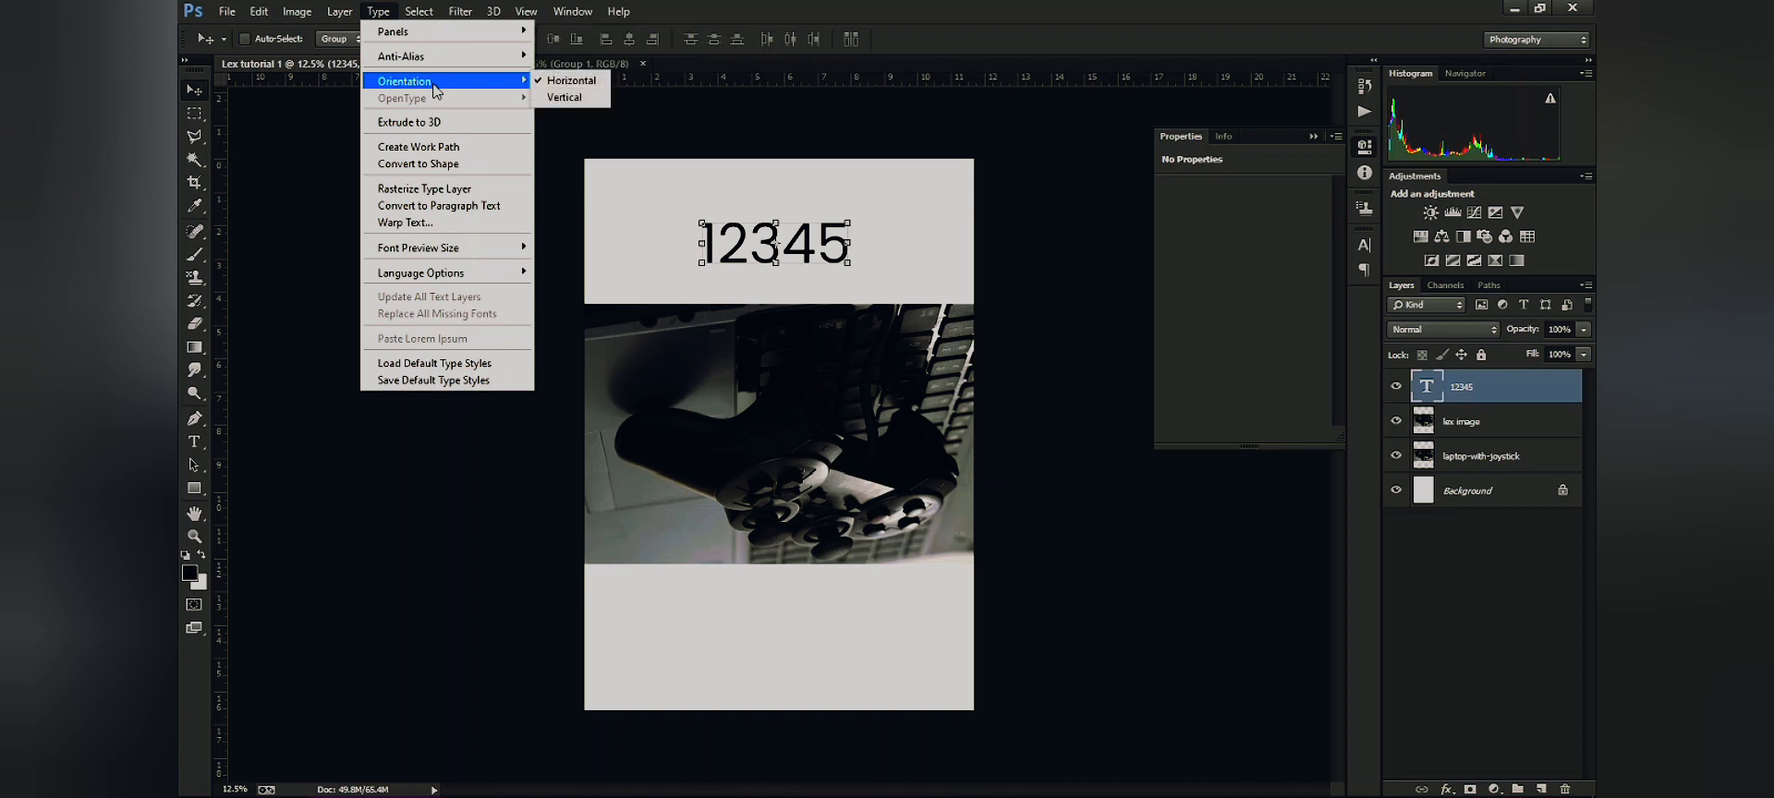
{"action": "left_click", "coordinate": [561, 97]}
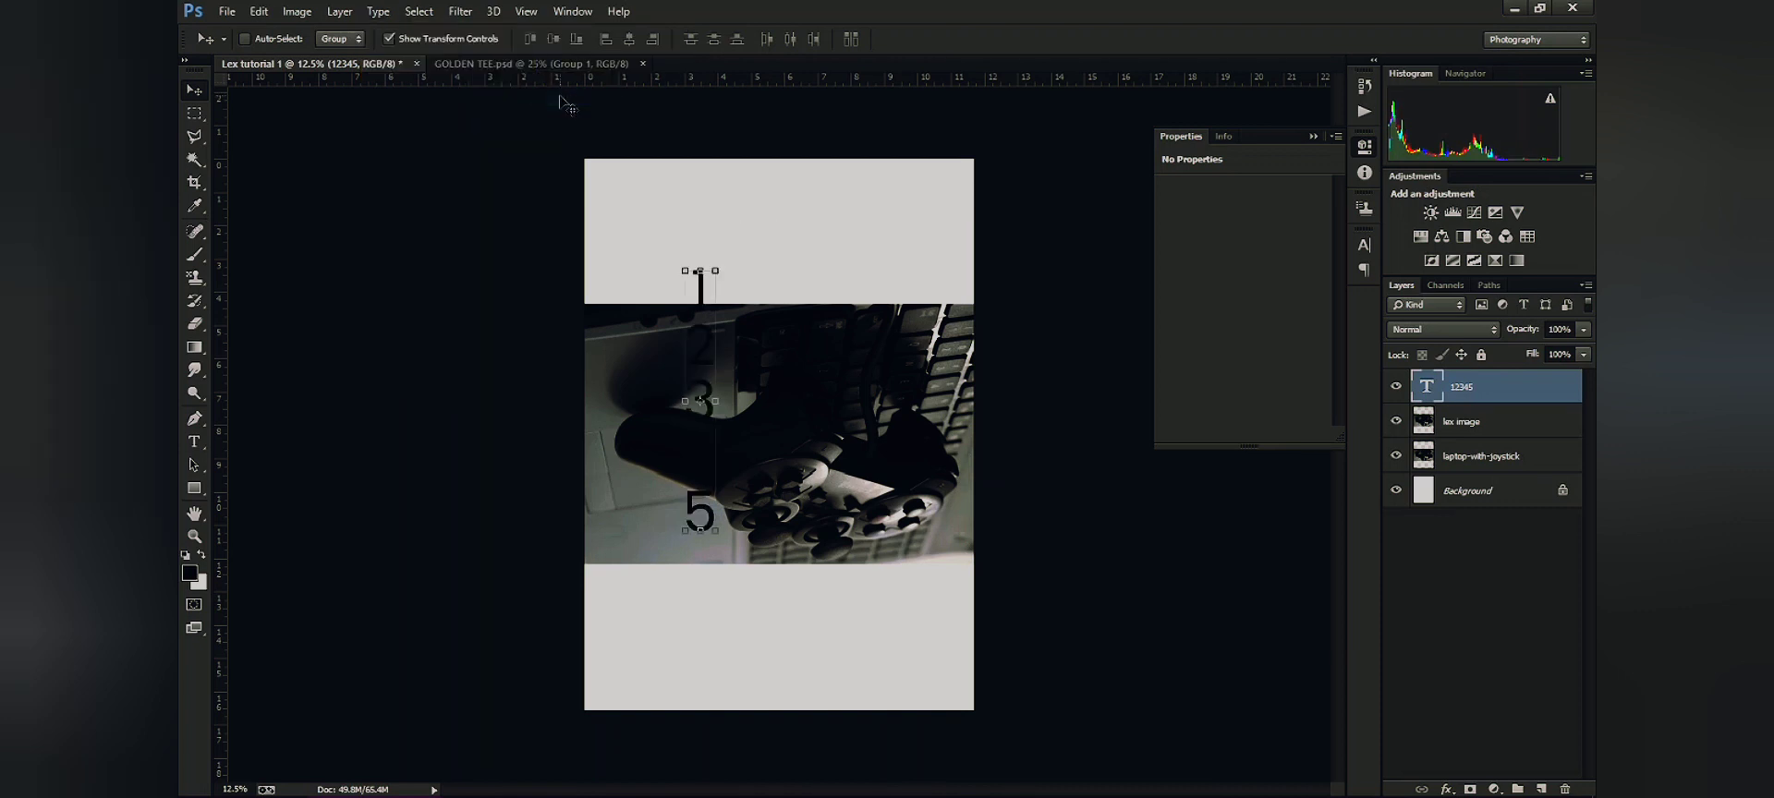
{"action": "left_click_drag", "start_coordinate": [914, 420], "coordinate": [862, 300]}
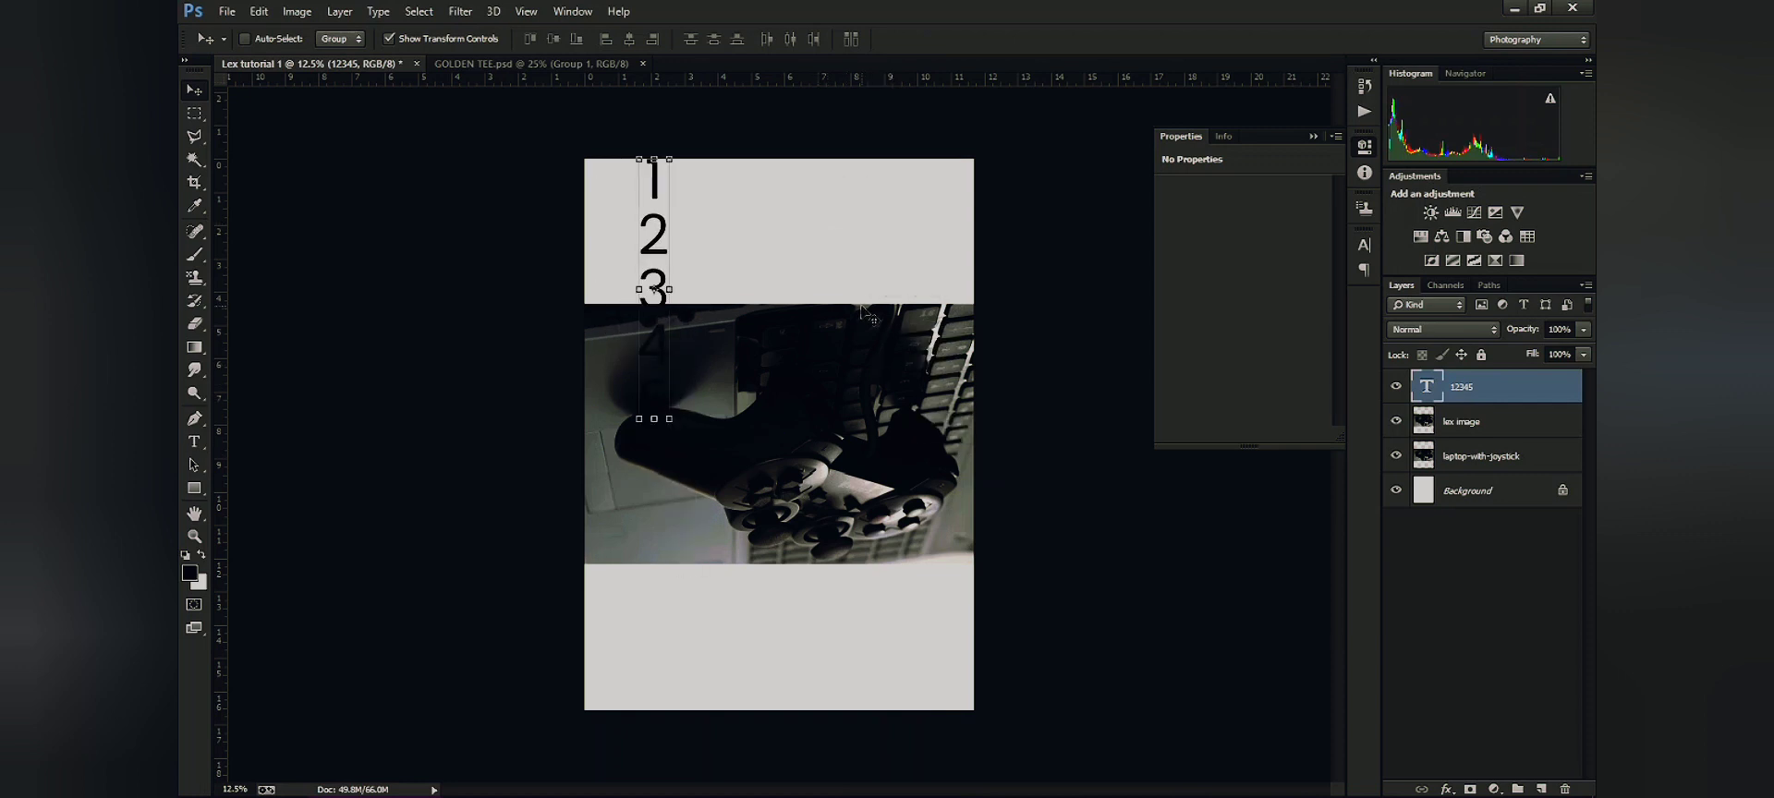
Warp the vertical "12345" text with the Arc style, vertical direction and a bend of -58%
{"action": "left_click", "coordinate": [379, 12]}
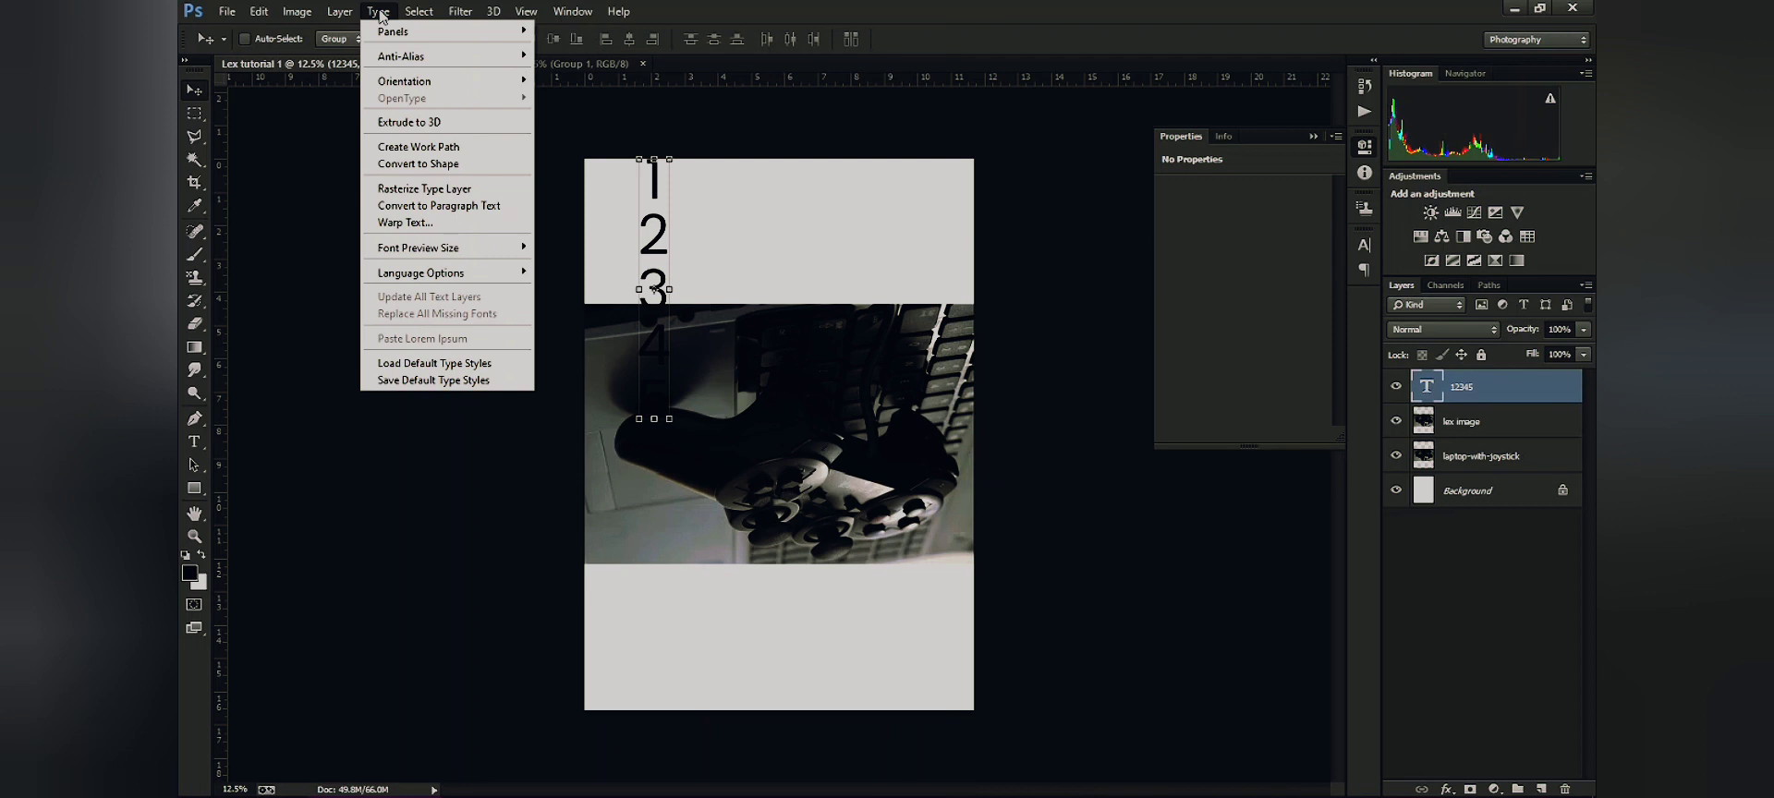
{"action": "key", "text": "Right"}
{"action": "key", "text": "Right"}
{"action": "key", "text": "Right"}
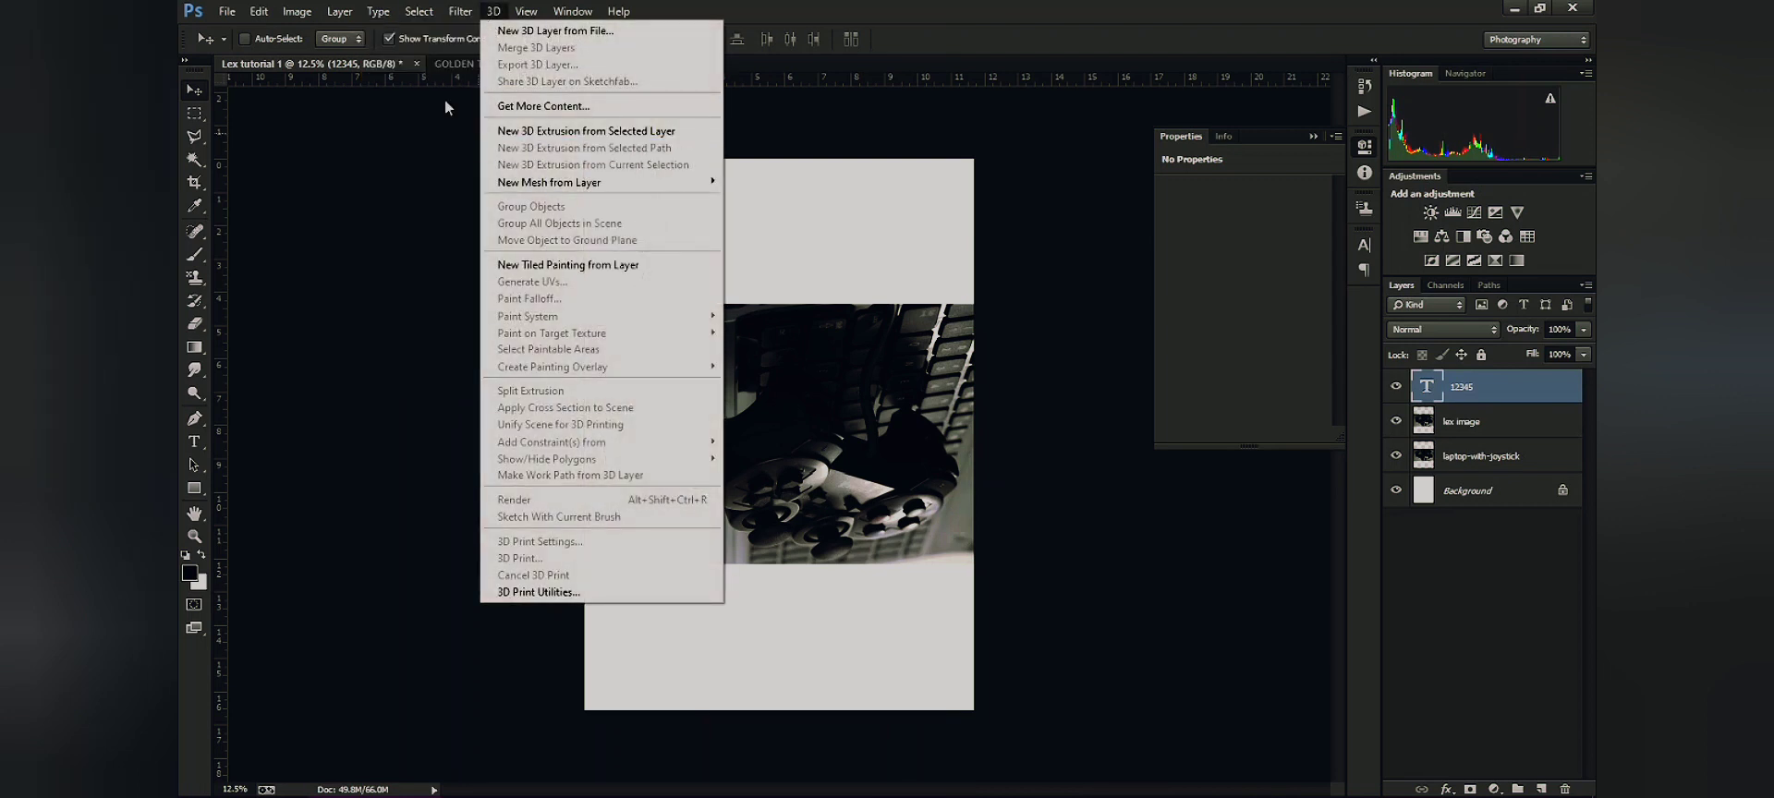
{"action": "mouse_move", "coordinate": [382, 11]}
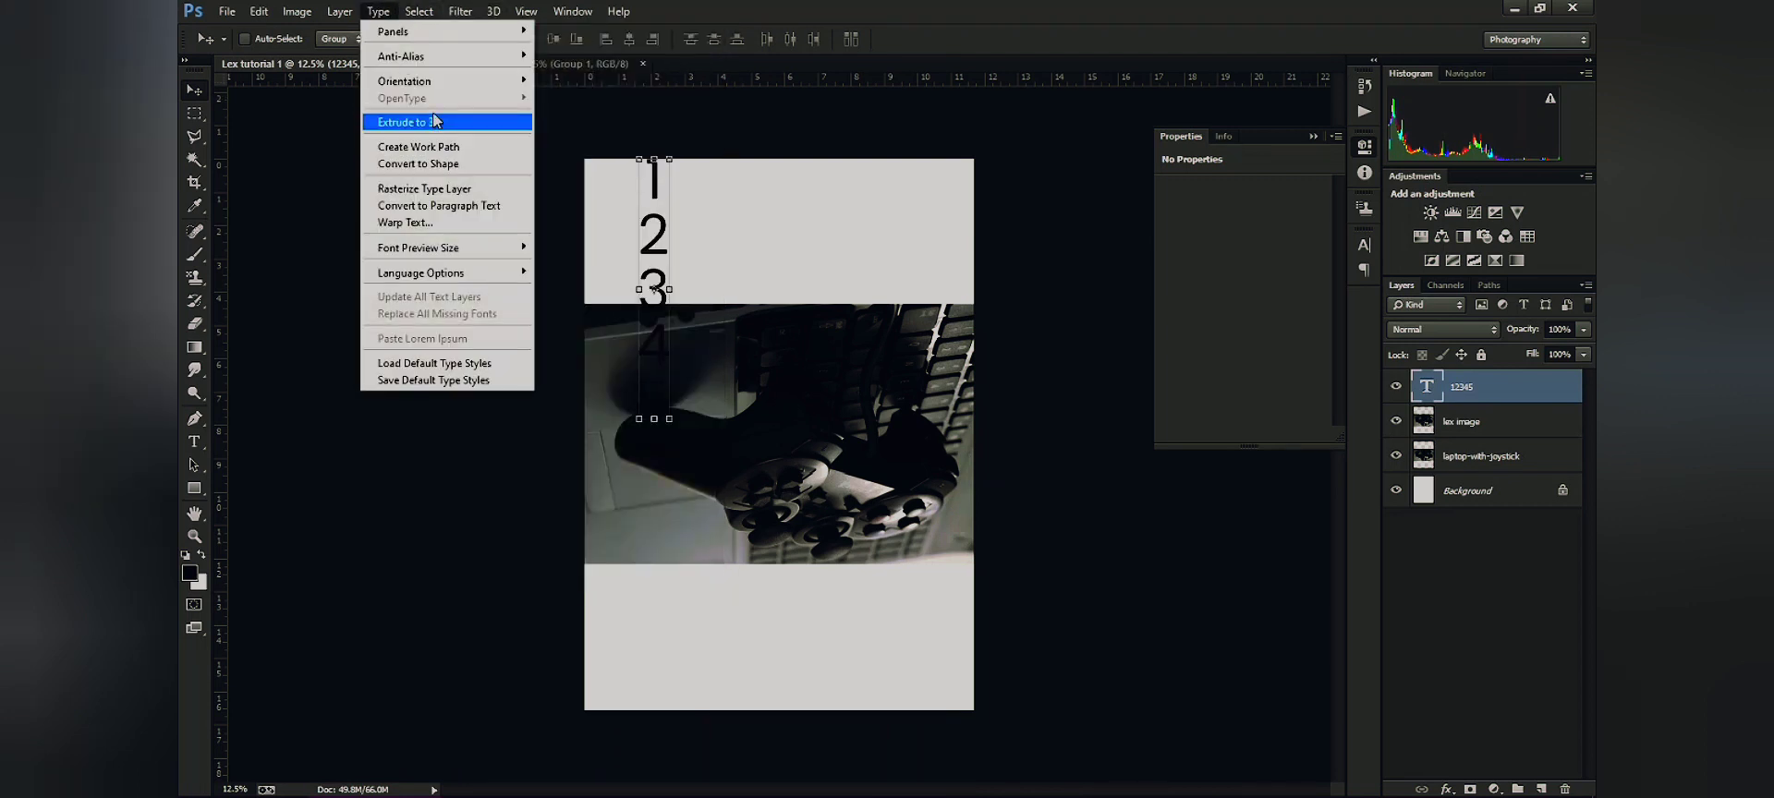
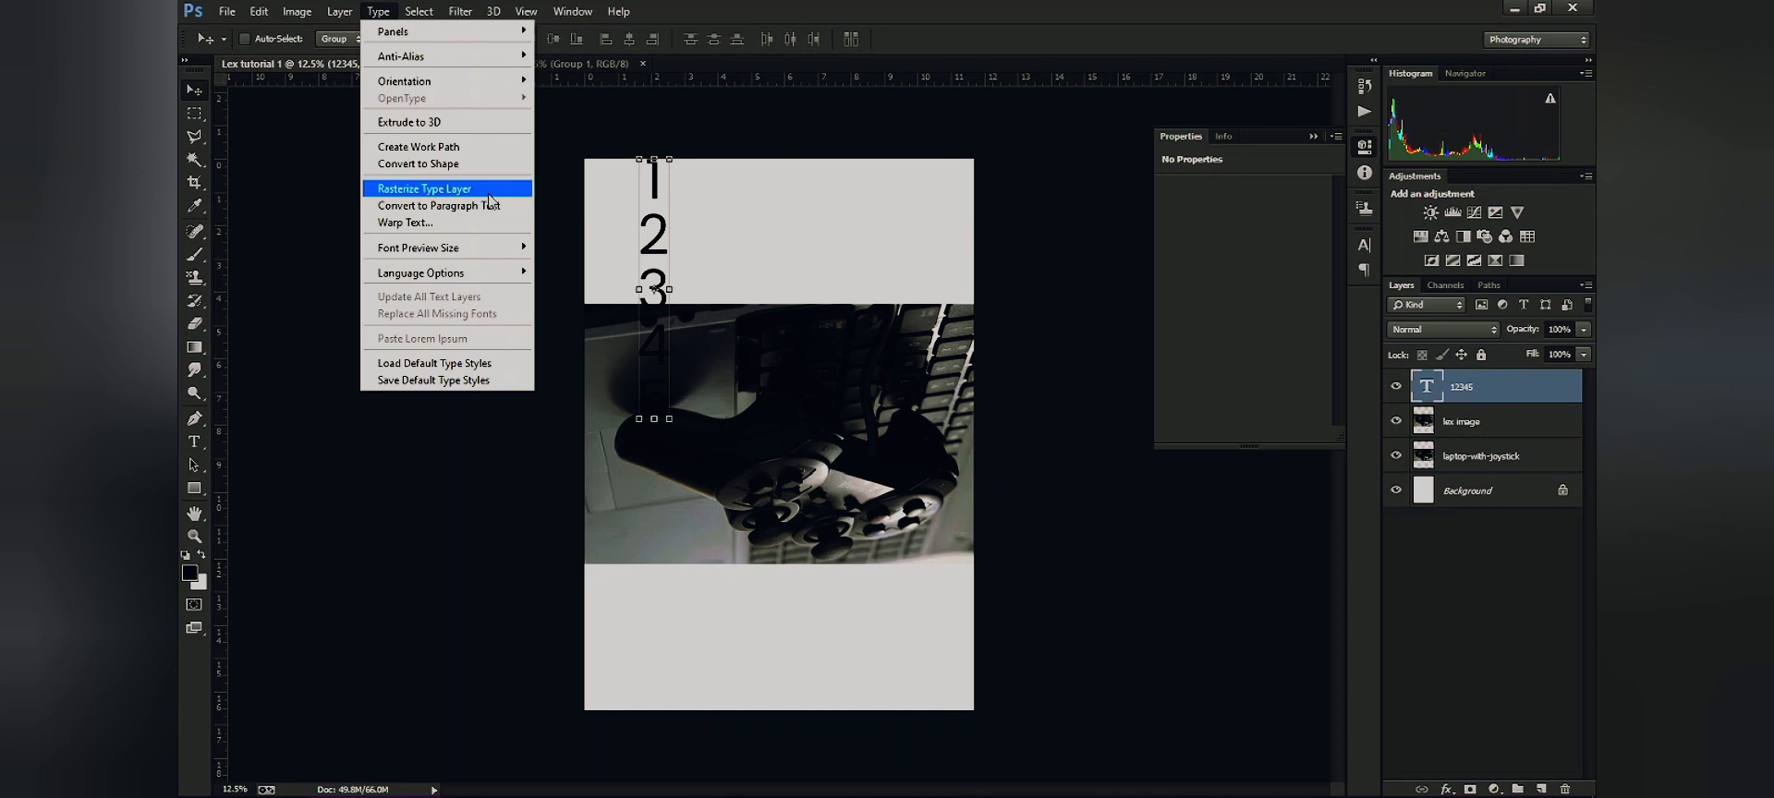
{"action": "left_click", "coordinate": [462, 235]}
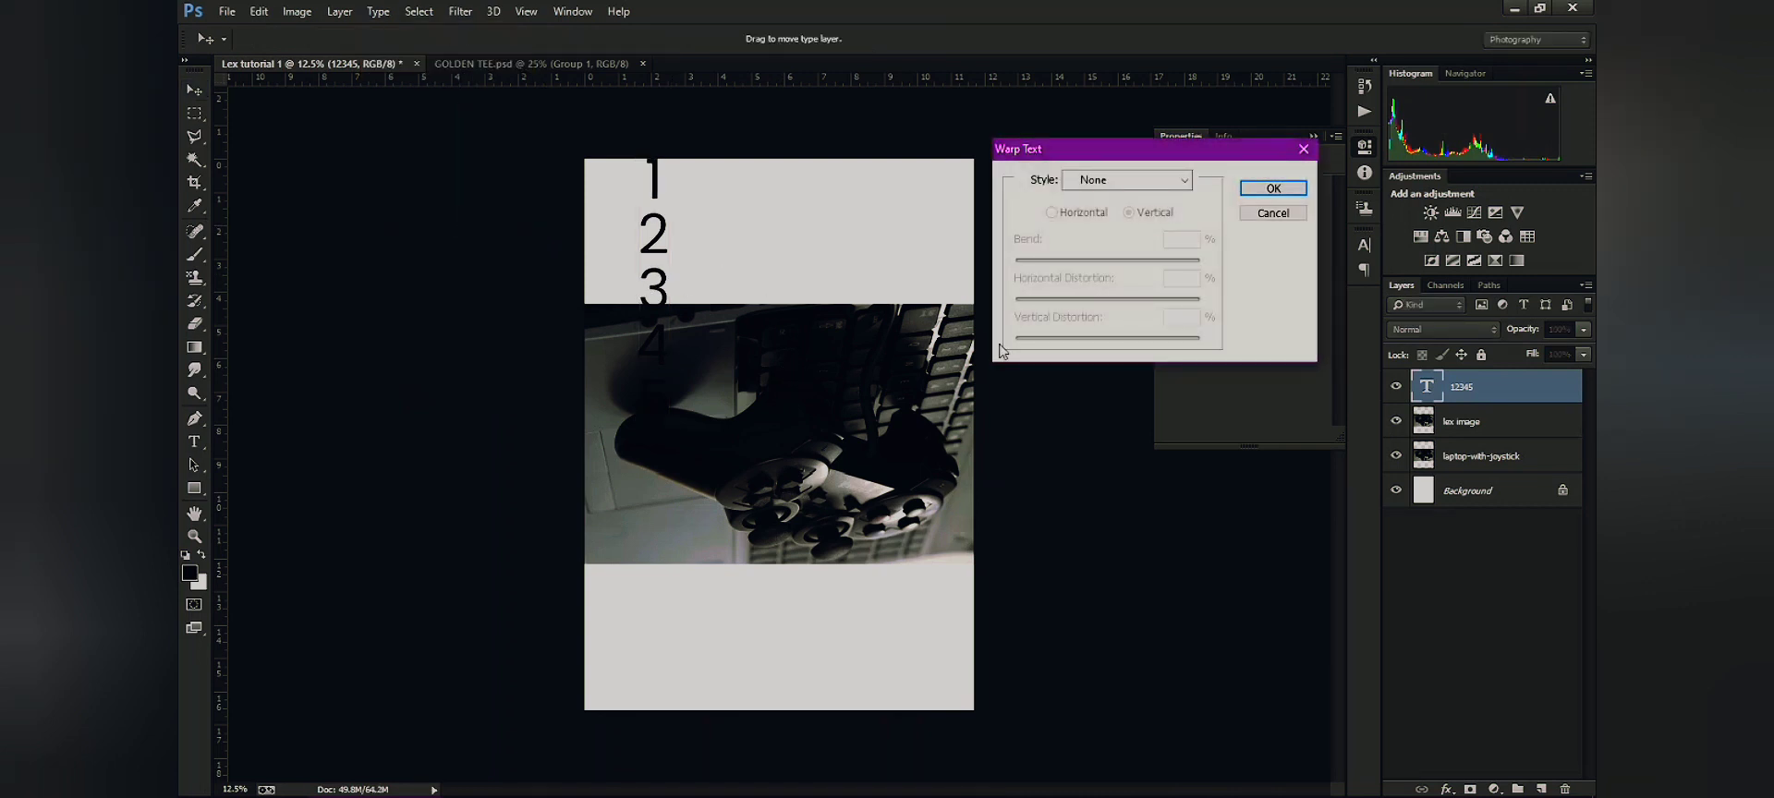
{"action": "left_click", "coordinate": [1184, 180]}
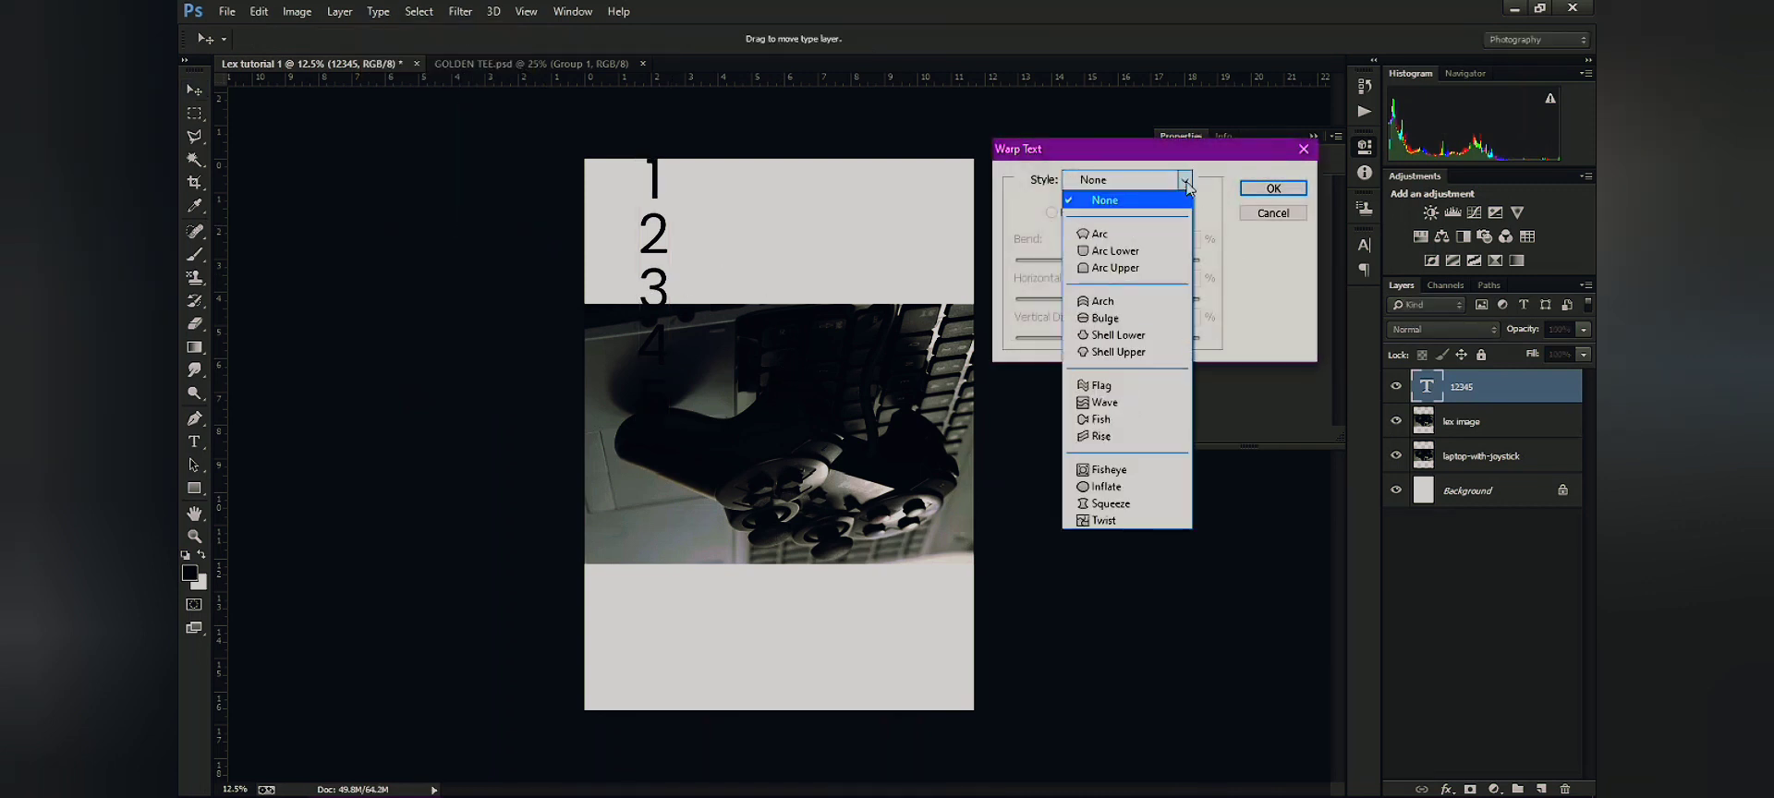
{"action": "left_click", "coordinate": [1175, 234]}
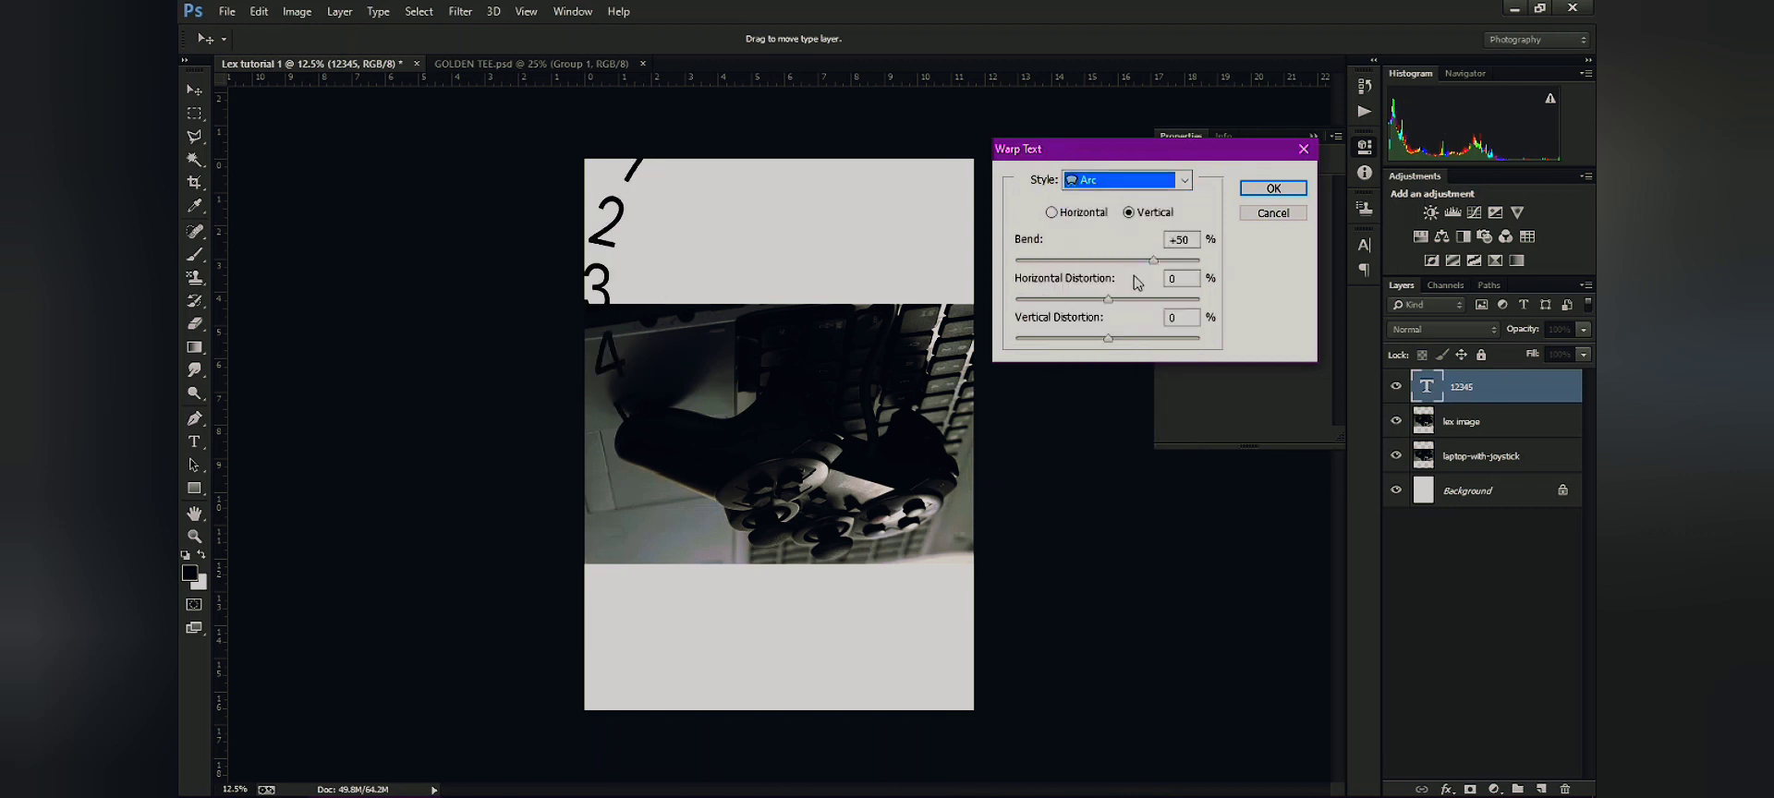
{"action": "left_click_drag", "start_coordinate": [1155, 263], "coordinate": [1054, 267]}
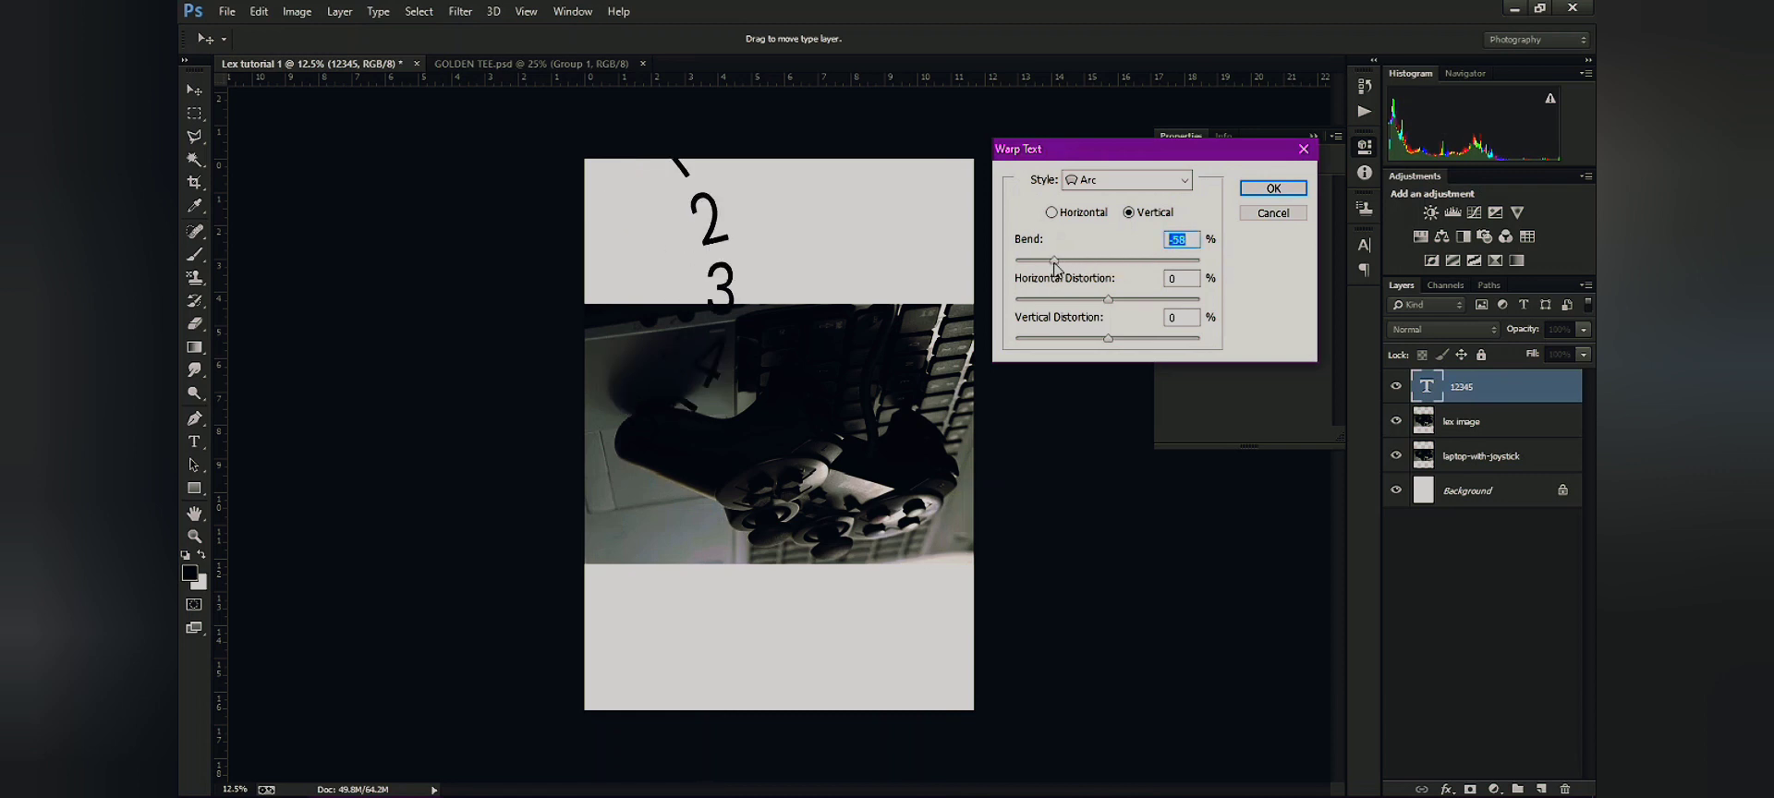
{"action": "left_click", "coordinate": [1292, 186]}
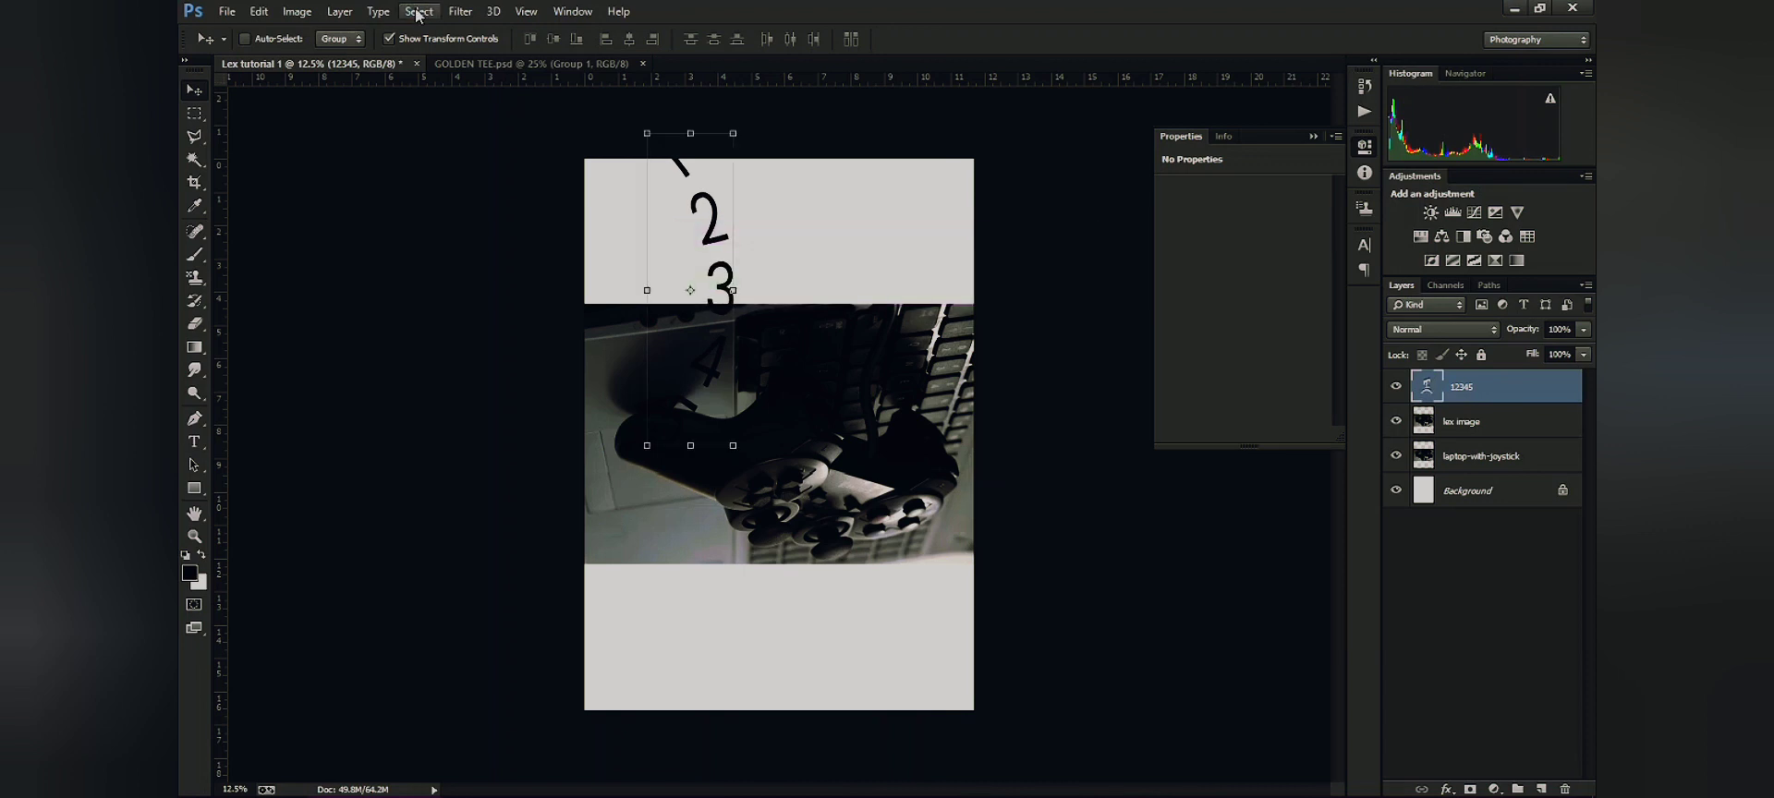
Select the entire canvas and deselect it again
{"action": "left_click", "coordinate": [377, 11]}
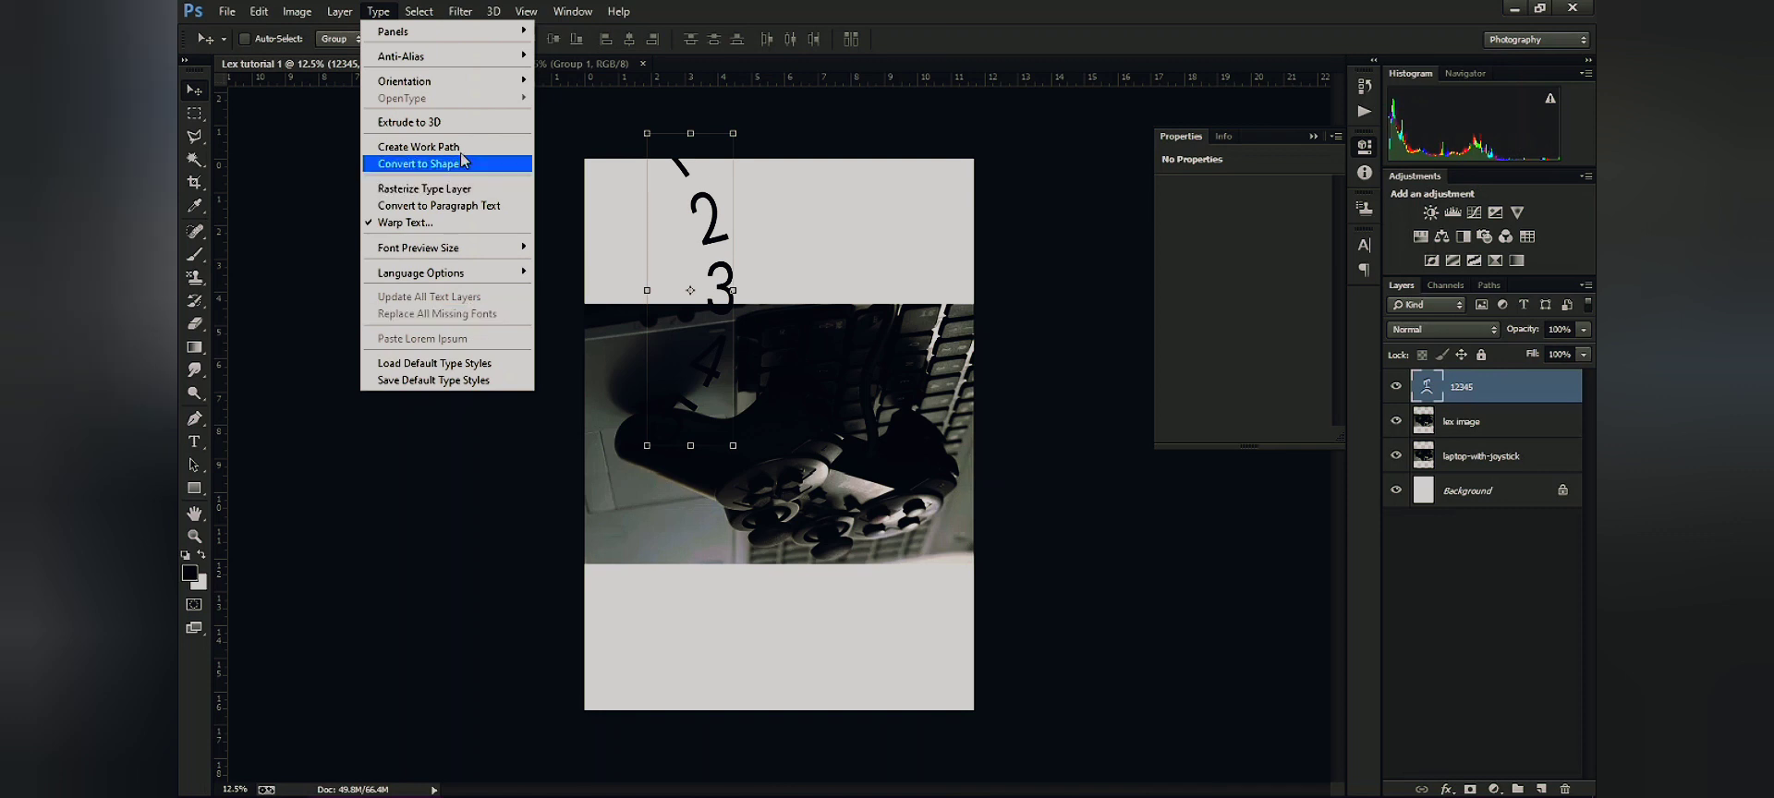
{"action": "left_click", "coordinate": [420, 12]}
{"action": "left_click", "coordinate": [423, 13]}
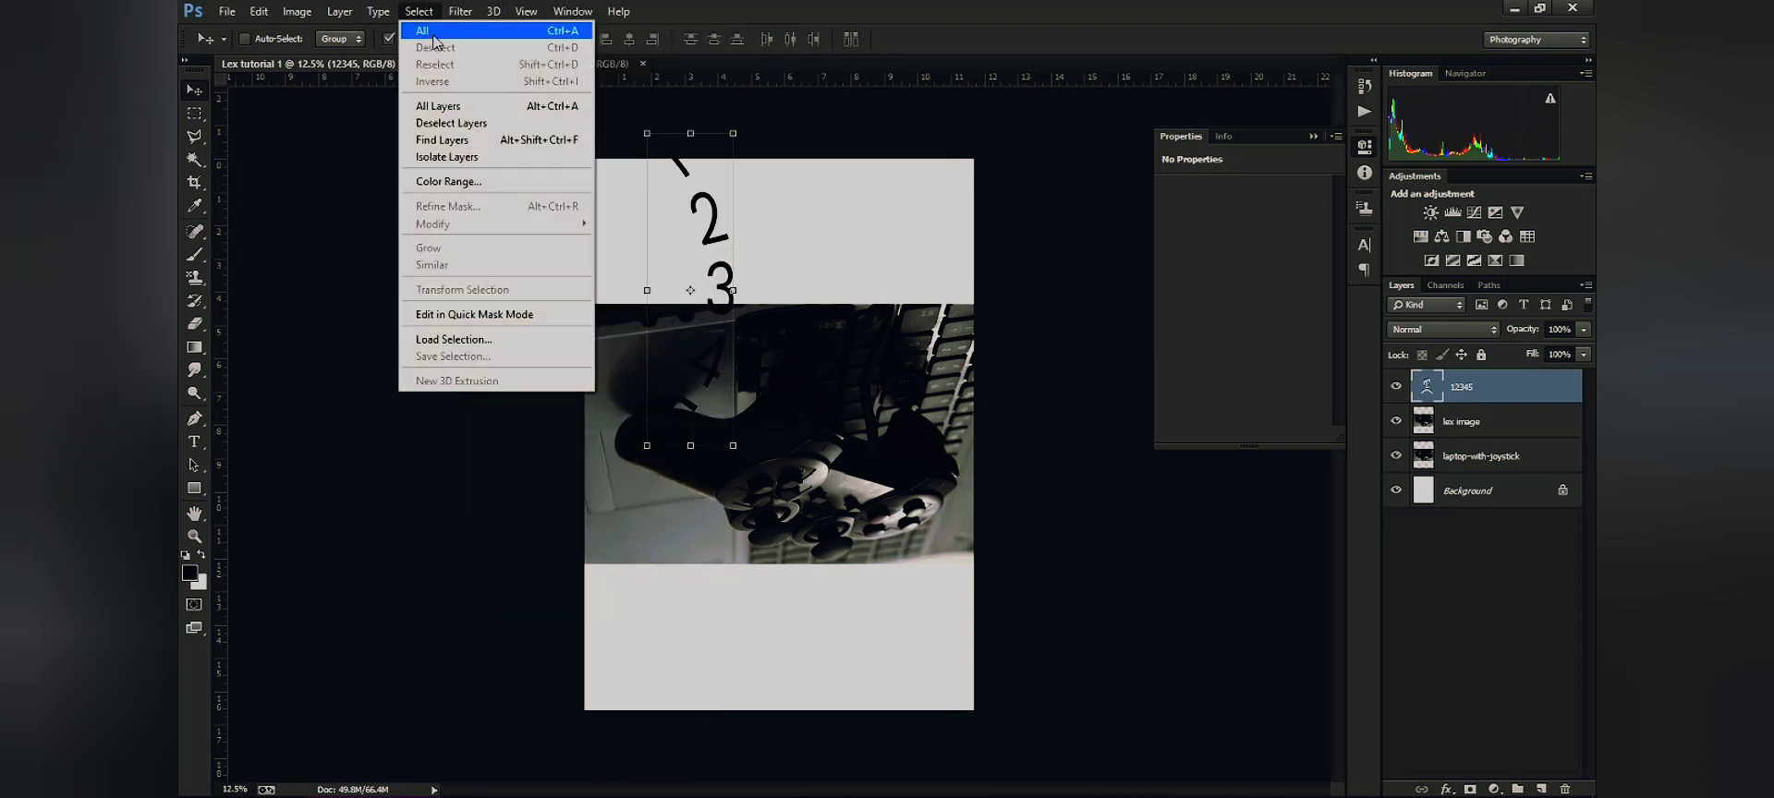
{"action": "left_click", "coordinate": [429, 35]}
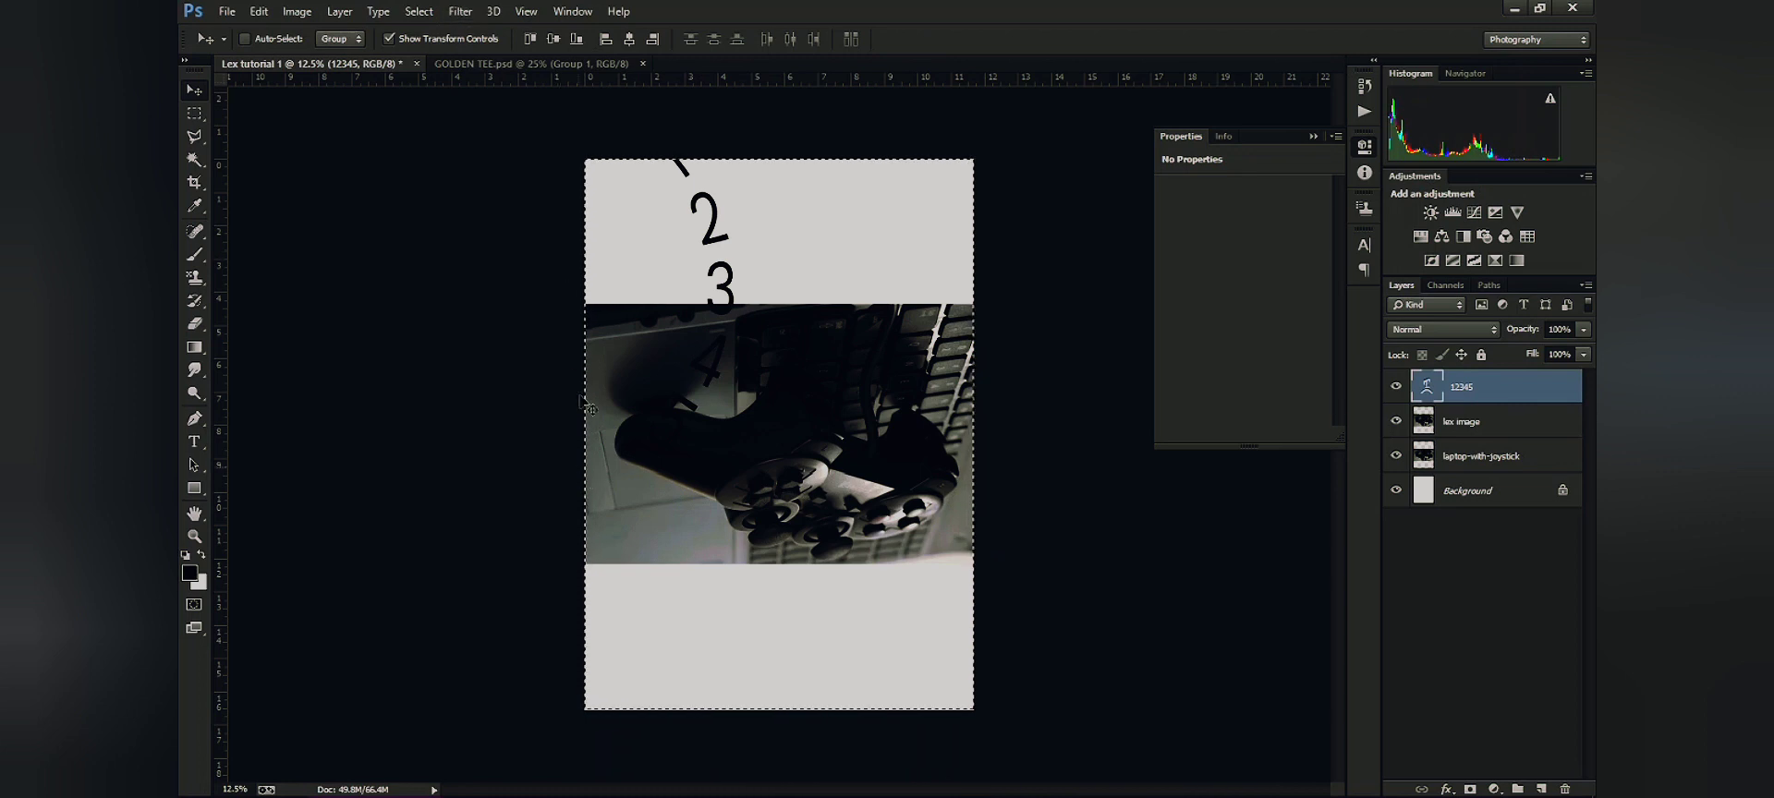
{"action": "left_click", "coordinate": [418, 11]}
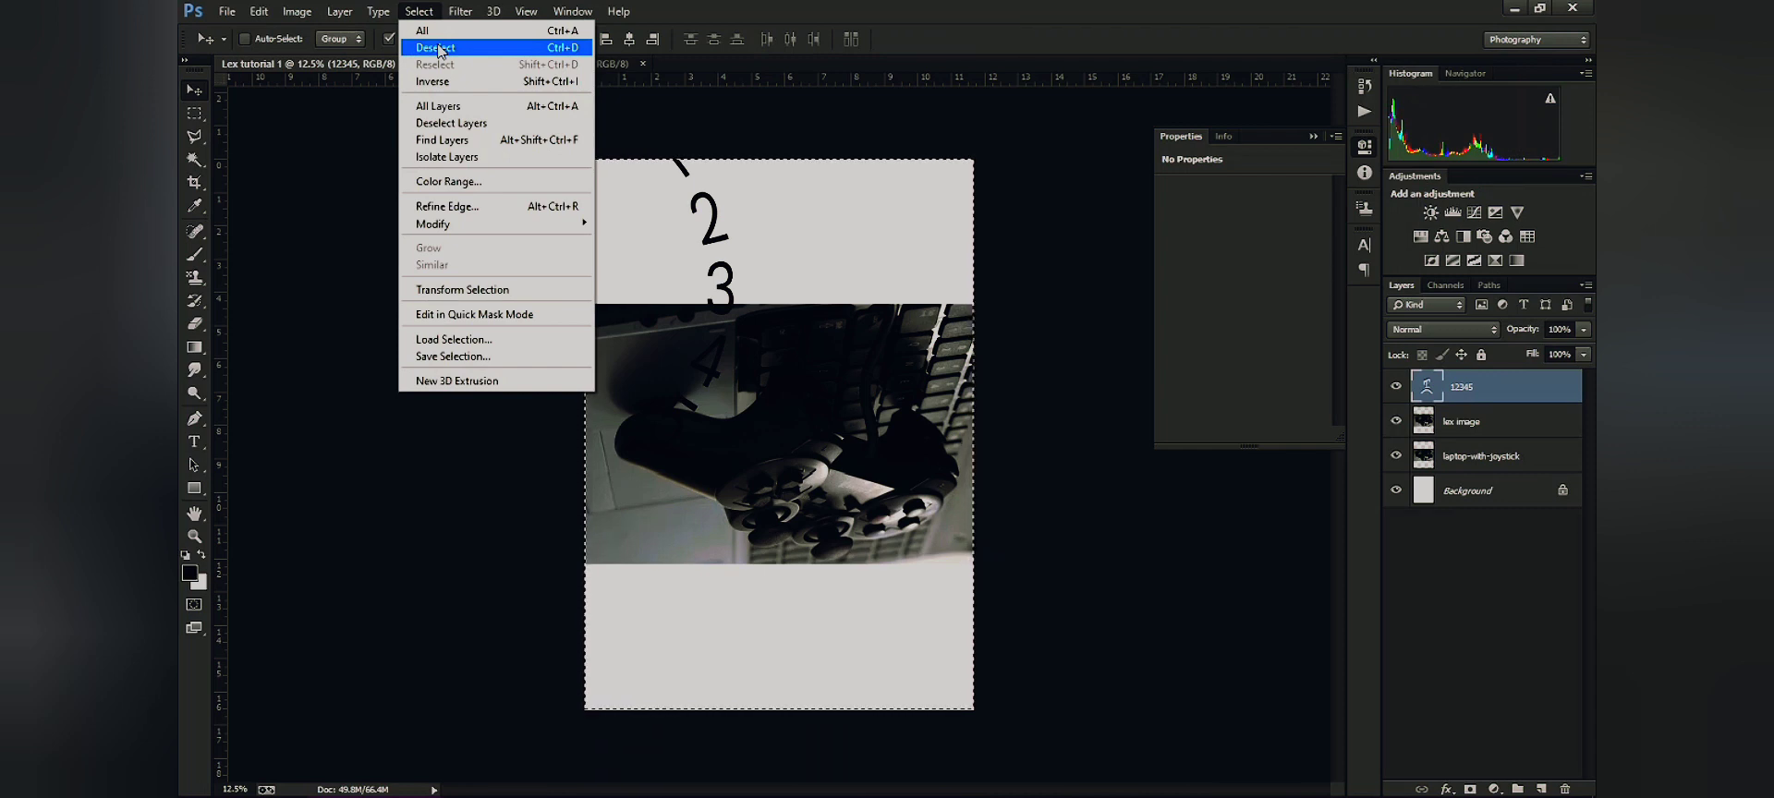
{"action": "left_click", "coordinate": [571, 52]}
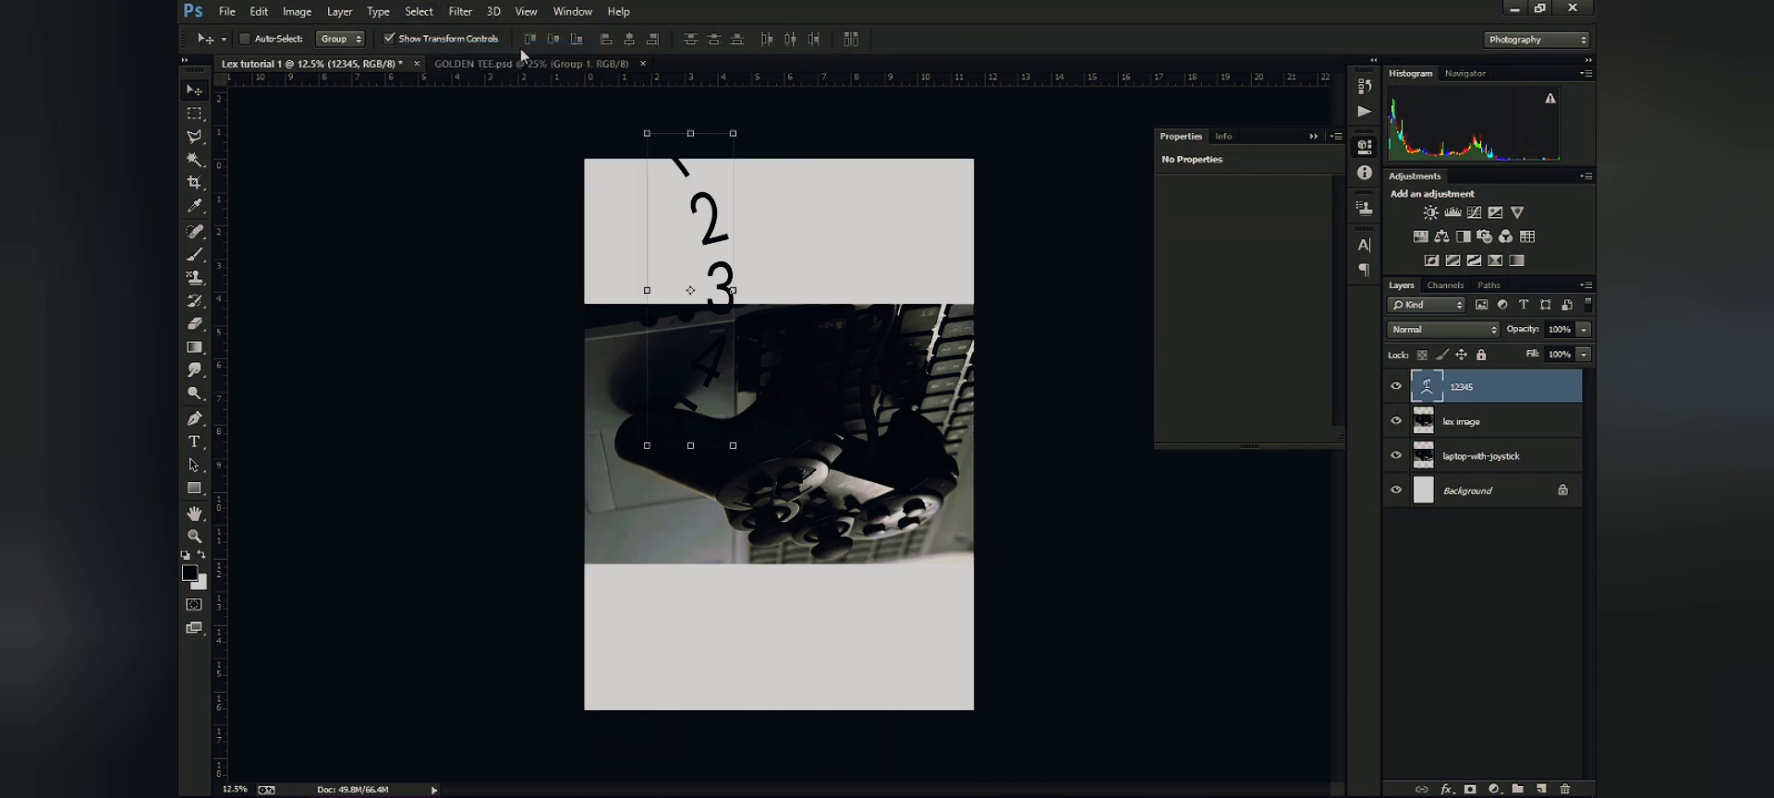
Try the Rough Pastels, Fresco, Colored Pencil and Watercolor effects on the "12345" layer in the Filter Gallery, then cancel them
{"action": "left_click", "coordinate": [426, 13]}
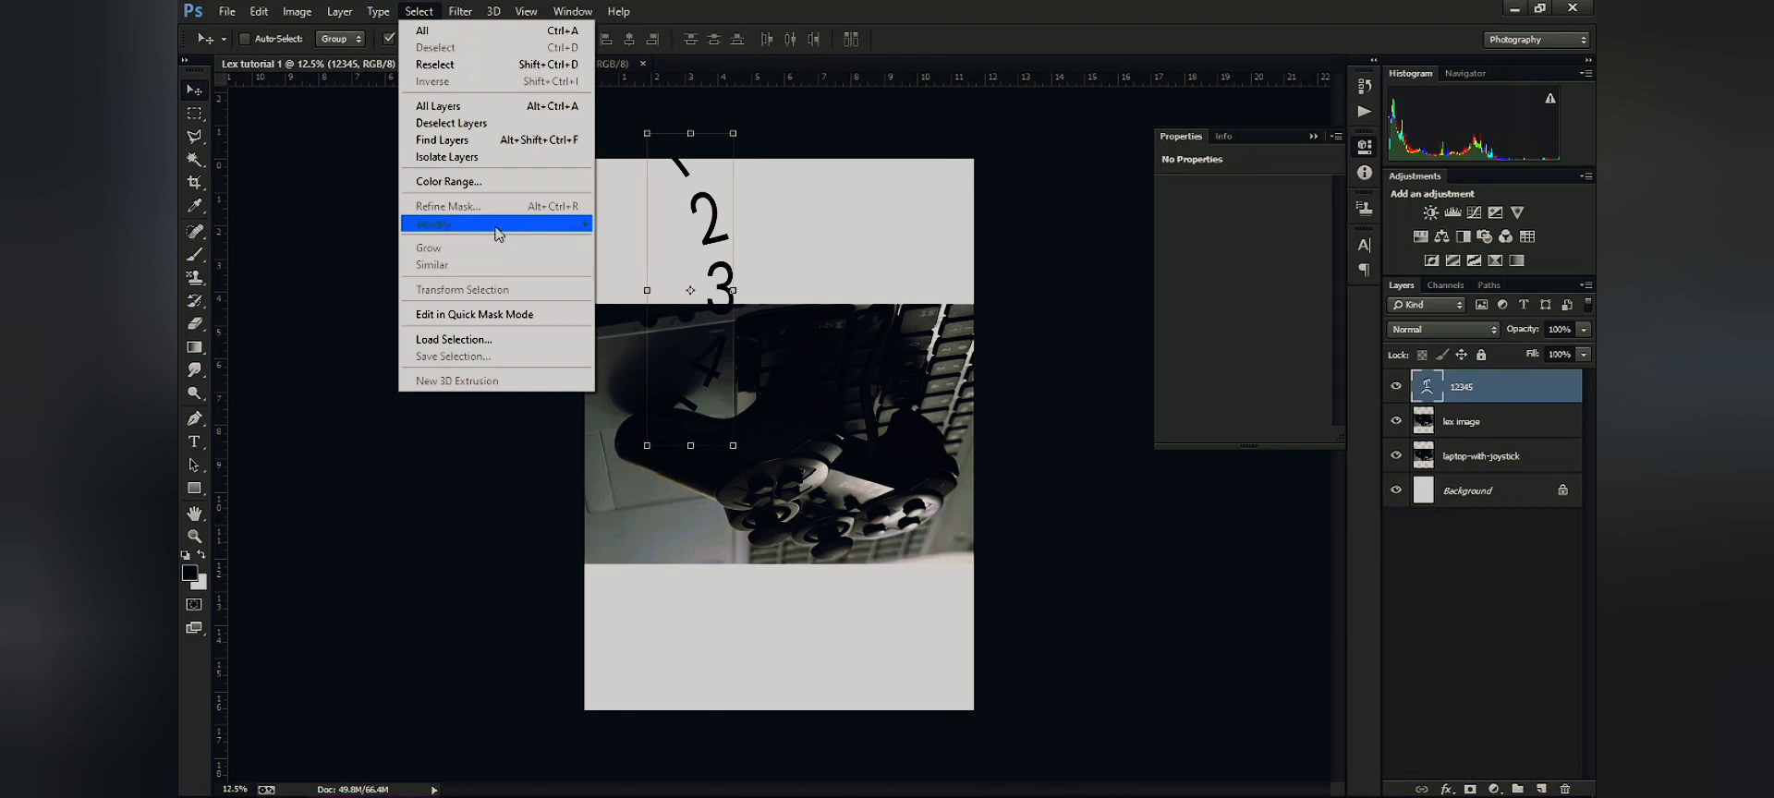
{"action": "mouse_move", "coordinate": [466, 12]}
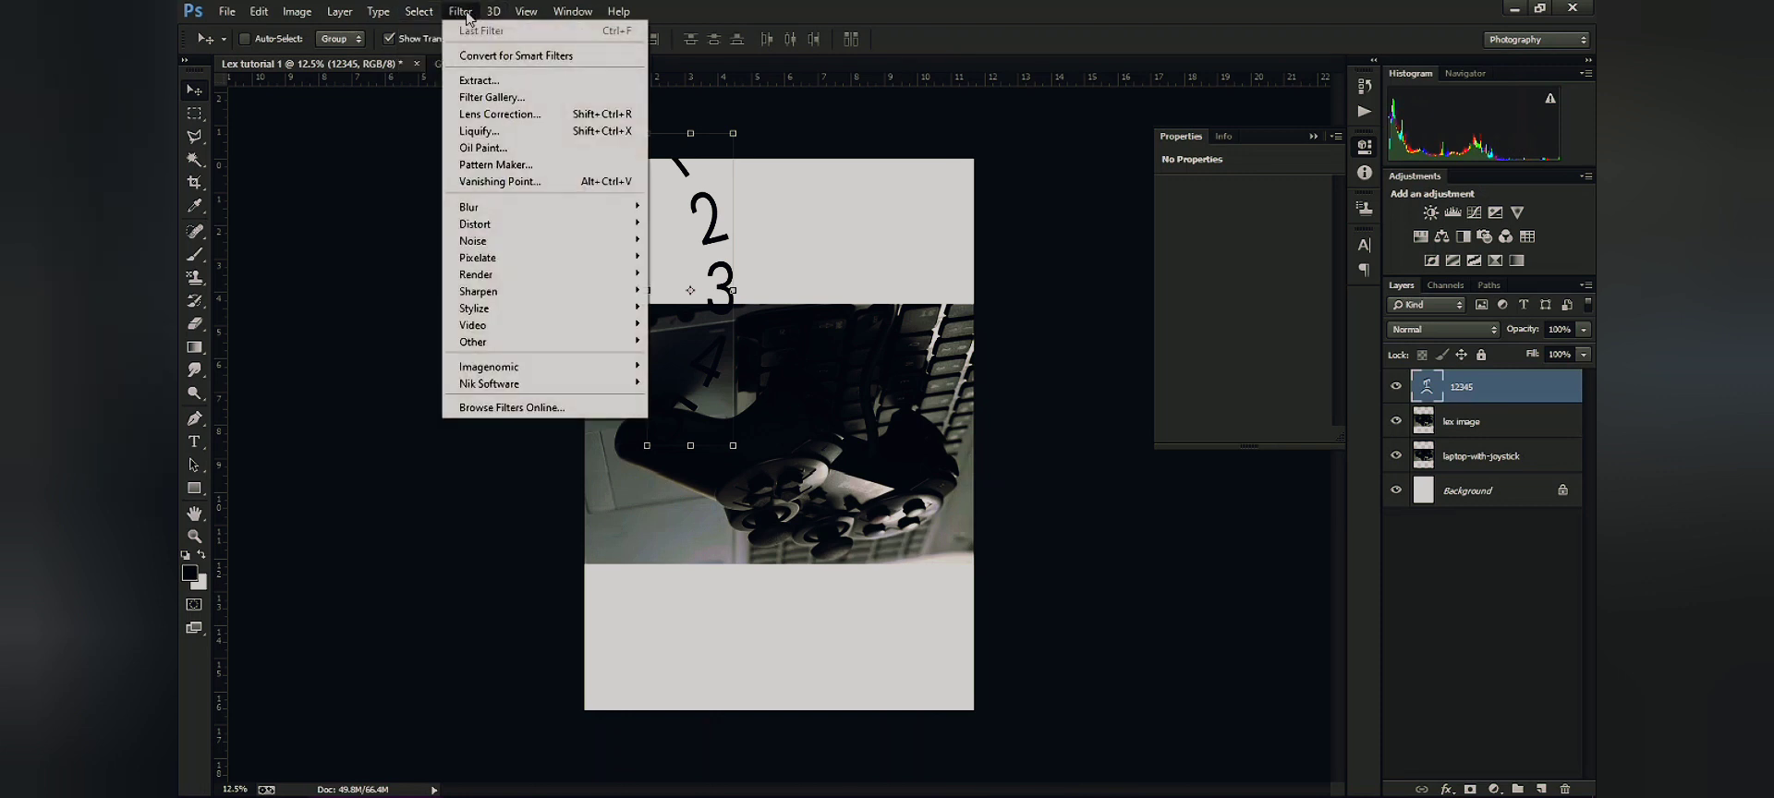
{"action": "left_click", "coordinate": [530, 106]}
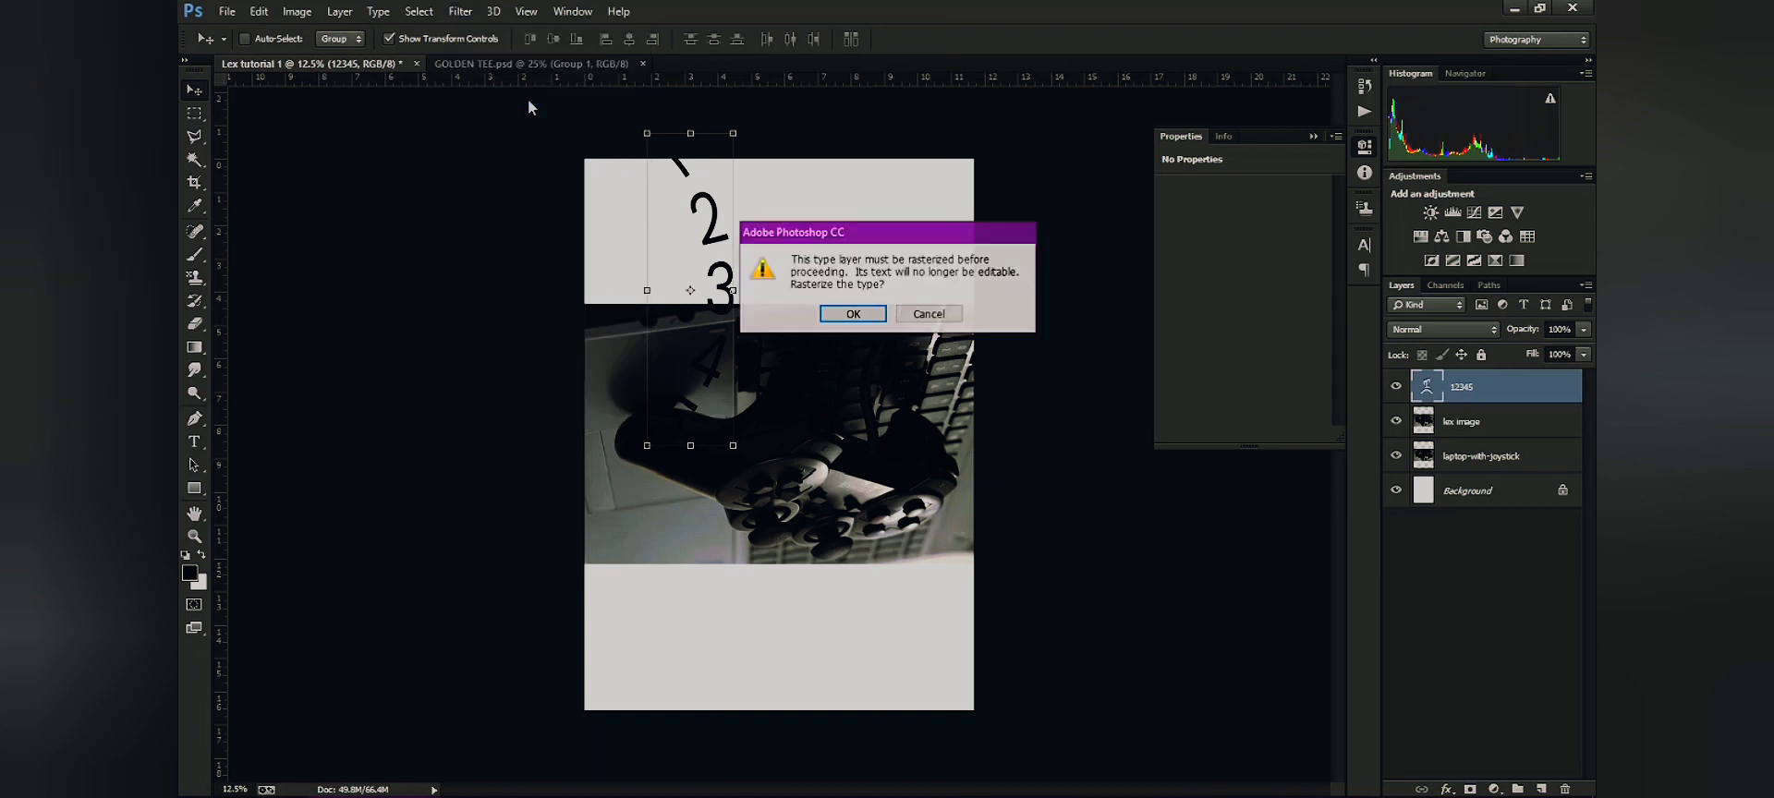
{"action": "left_click", "coordinate": [869, 314]}
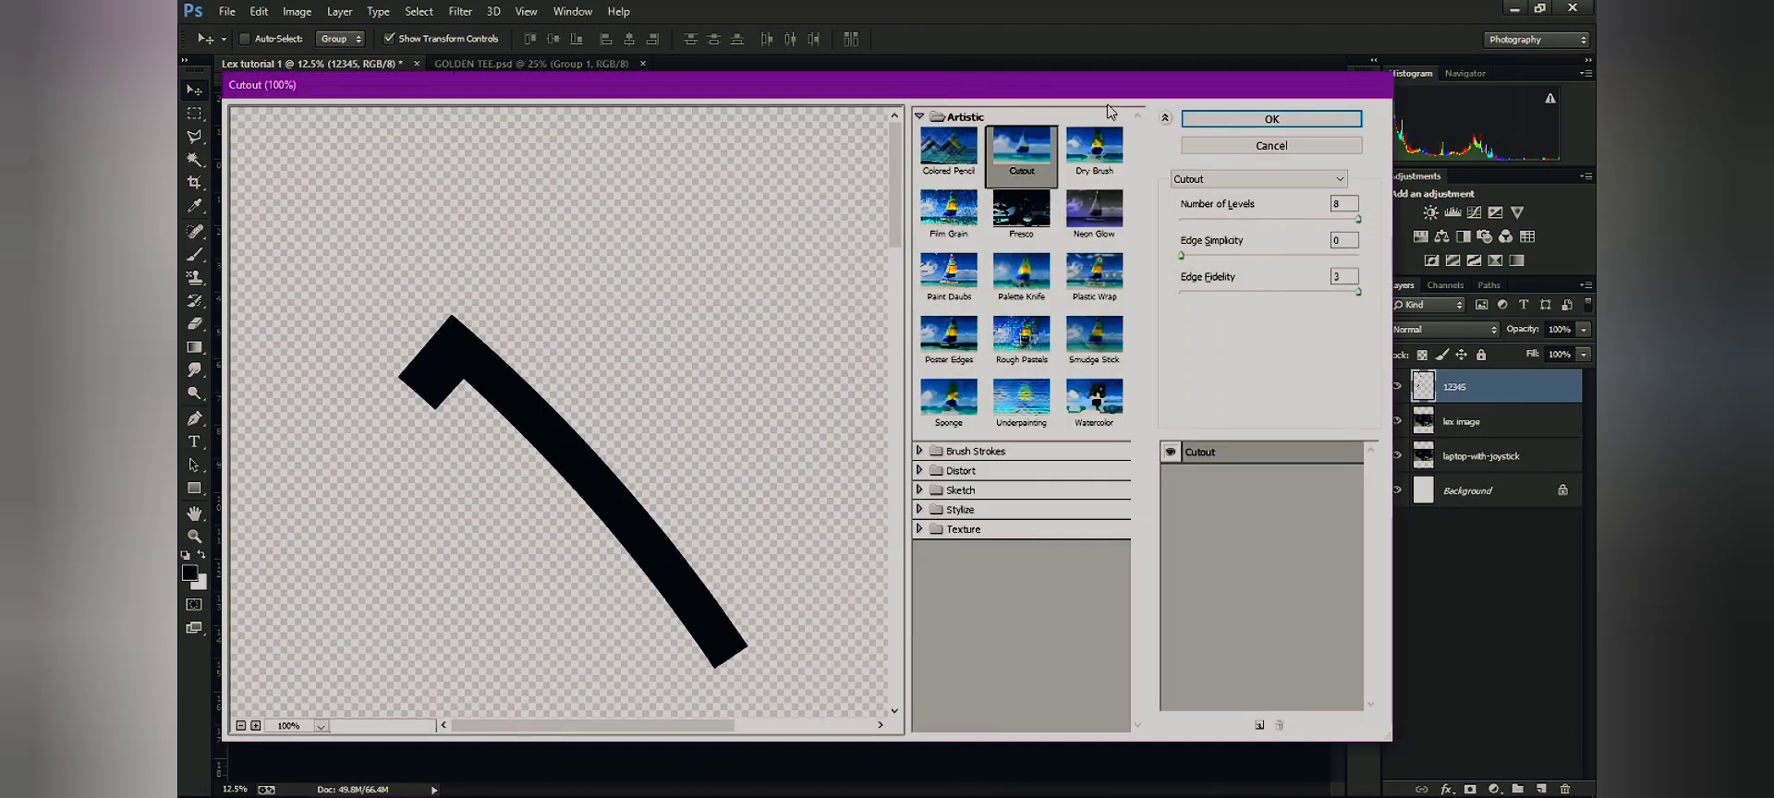
{"action": "left_click", "coordinate": [1022, 356]}
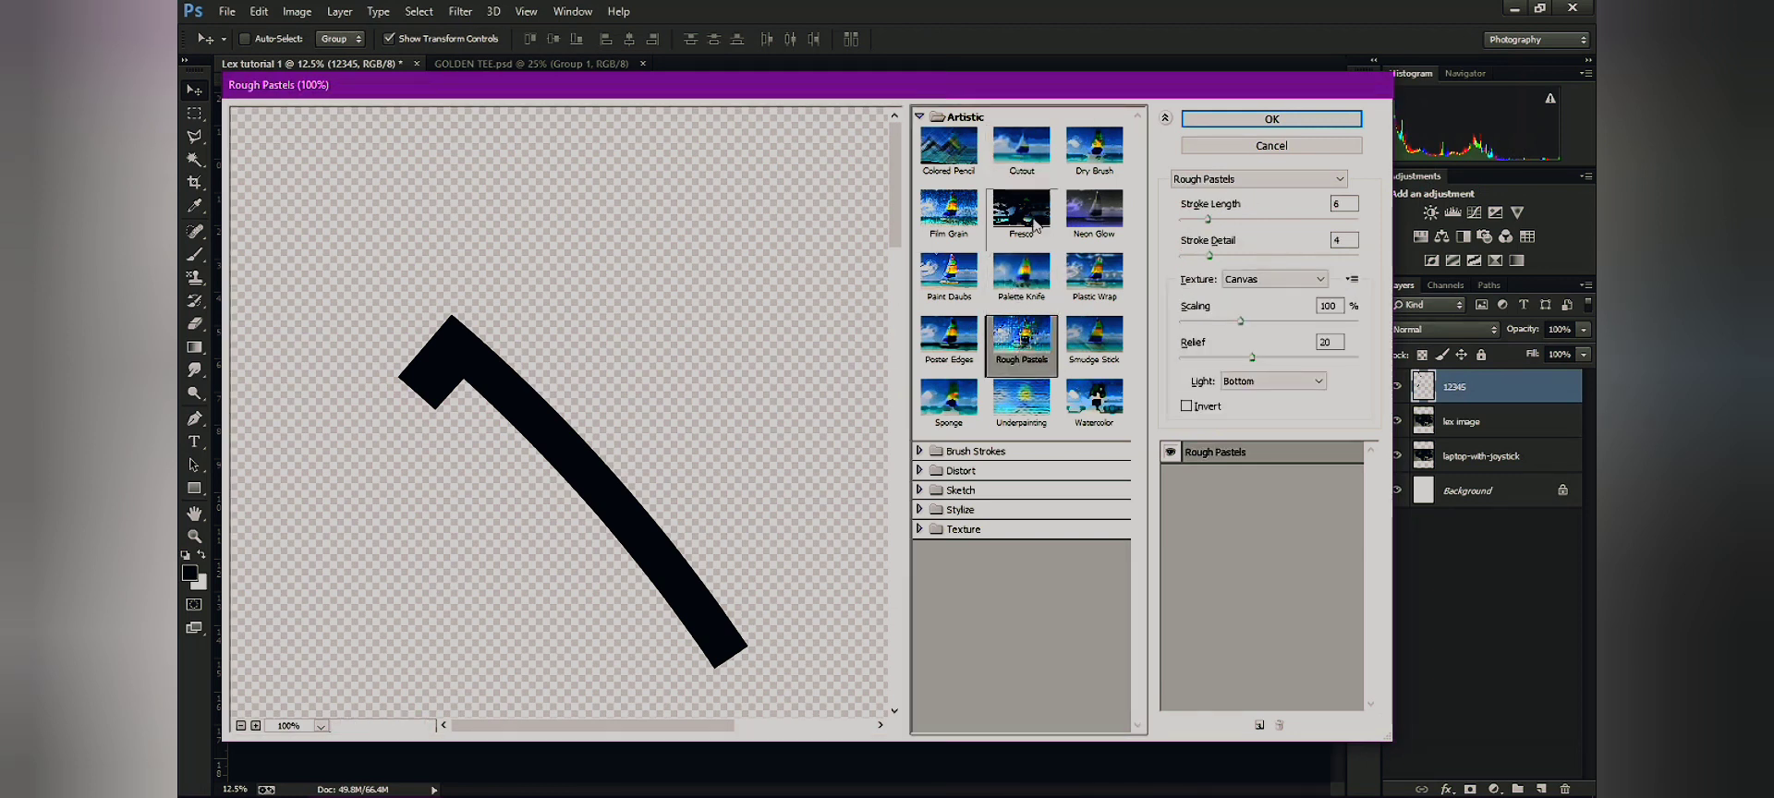
{"action": "left_click", "coordinate": [950, 208]}
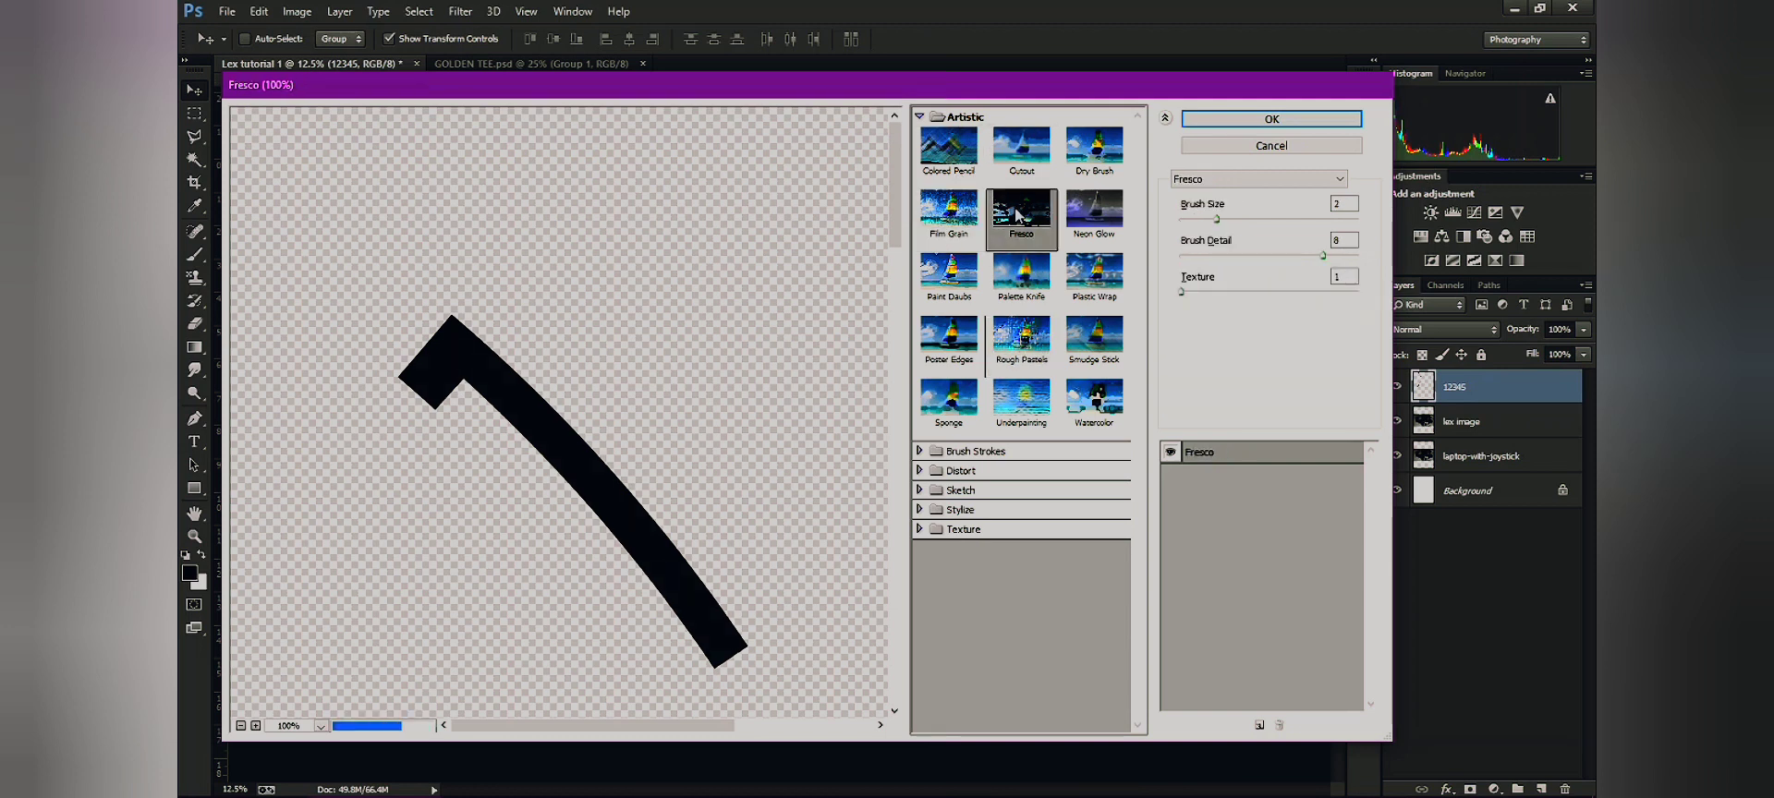
{"action": "left_click", "coordinate": [949, 147]}
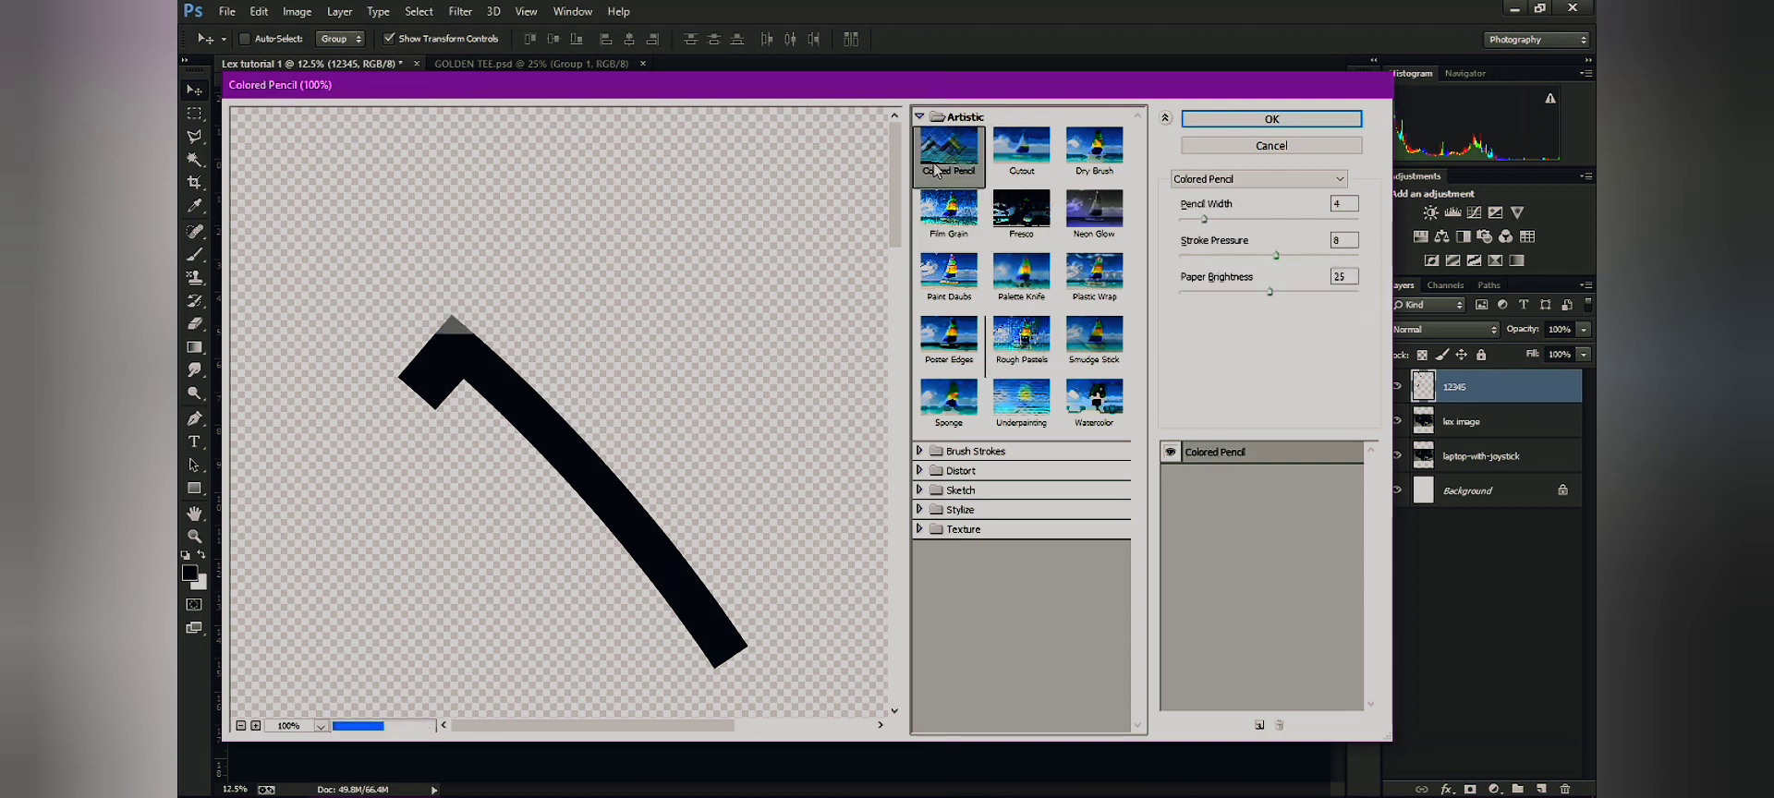
{"action": "left_click", "coordinate": [1030, 408]}
{"action": "left_click", "coordinate": [1085, 404]}
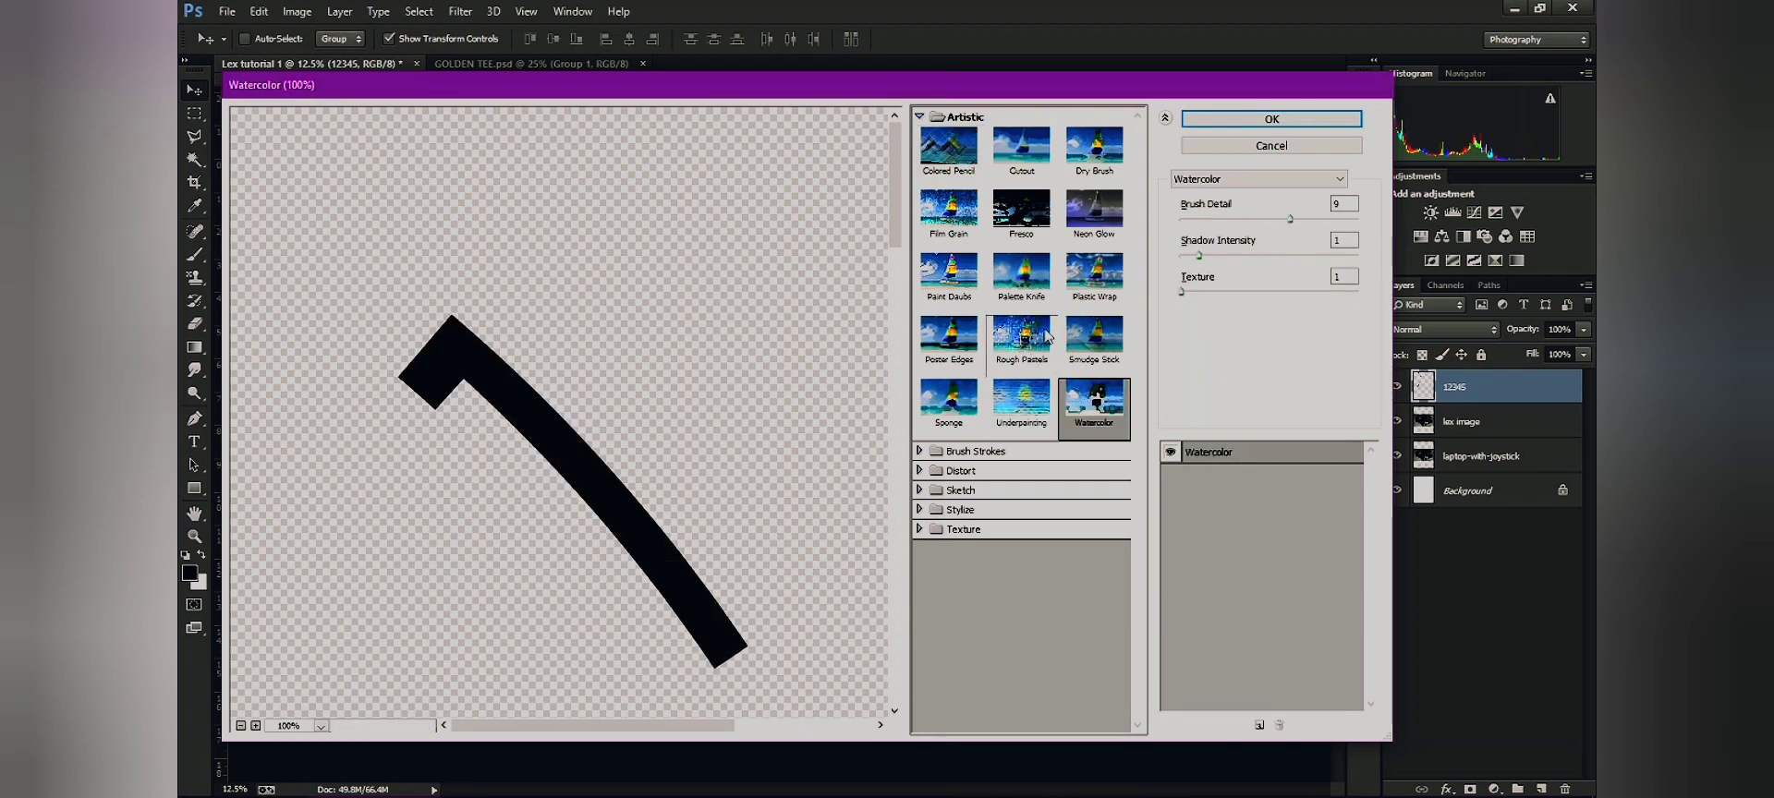
{"action": "left_click", "coordinate": [1331, 148]}
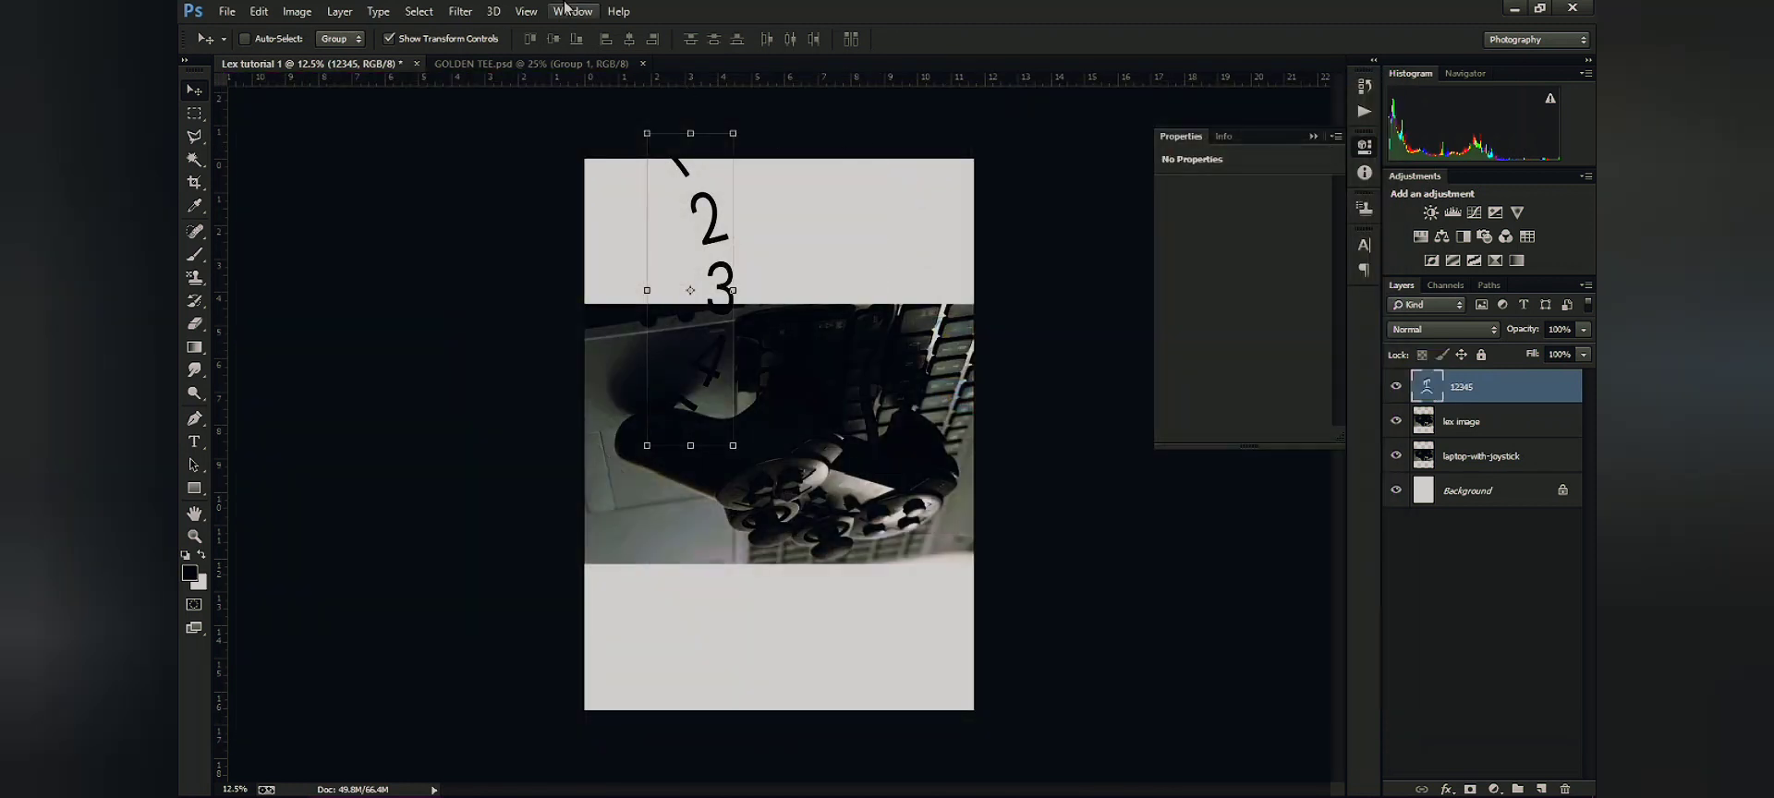
Look through the filter categories, the 3D commands, and the proof setup and pixel aspect ratio options
{"action": "left_click", "coordinate": [460, 12]}
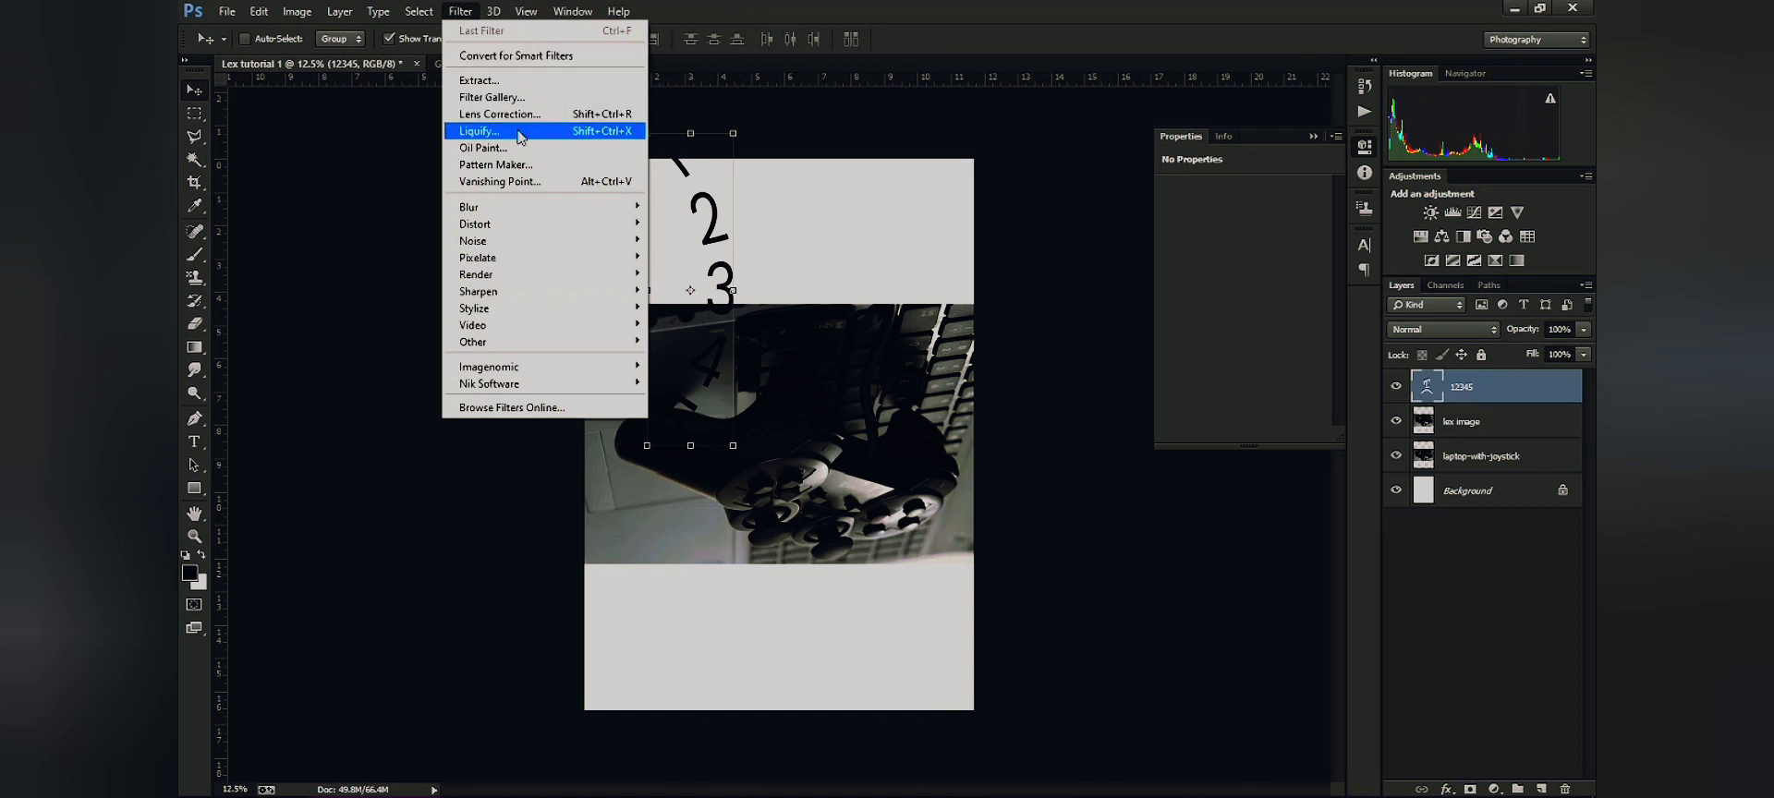
{"action": "mouse_move", "coordinate": [543, 208]}
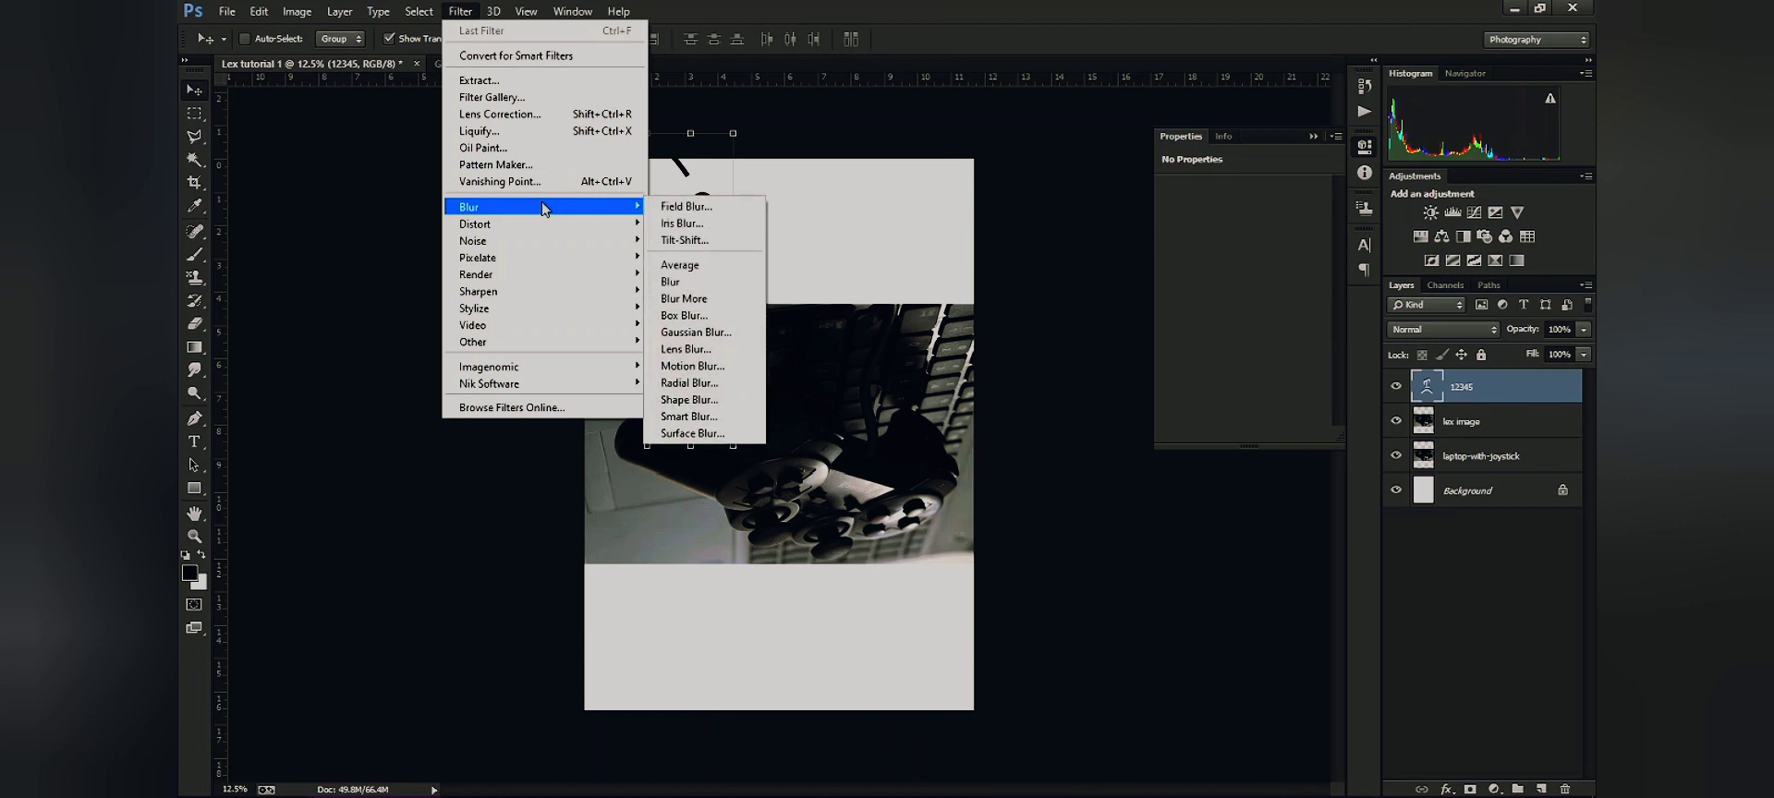
{"action": "mouse_move", "coordinate": [545, 246]}
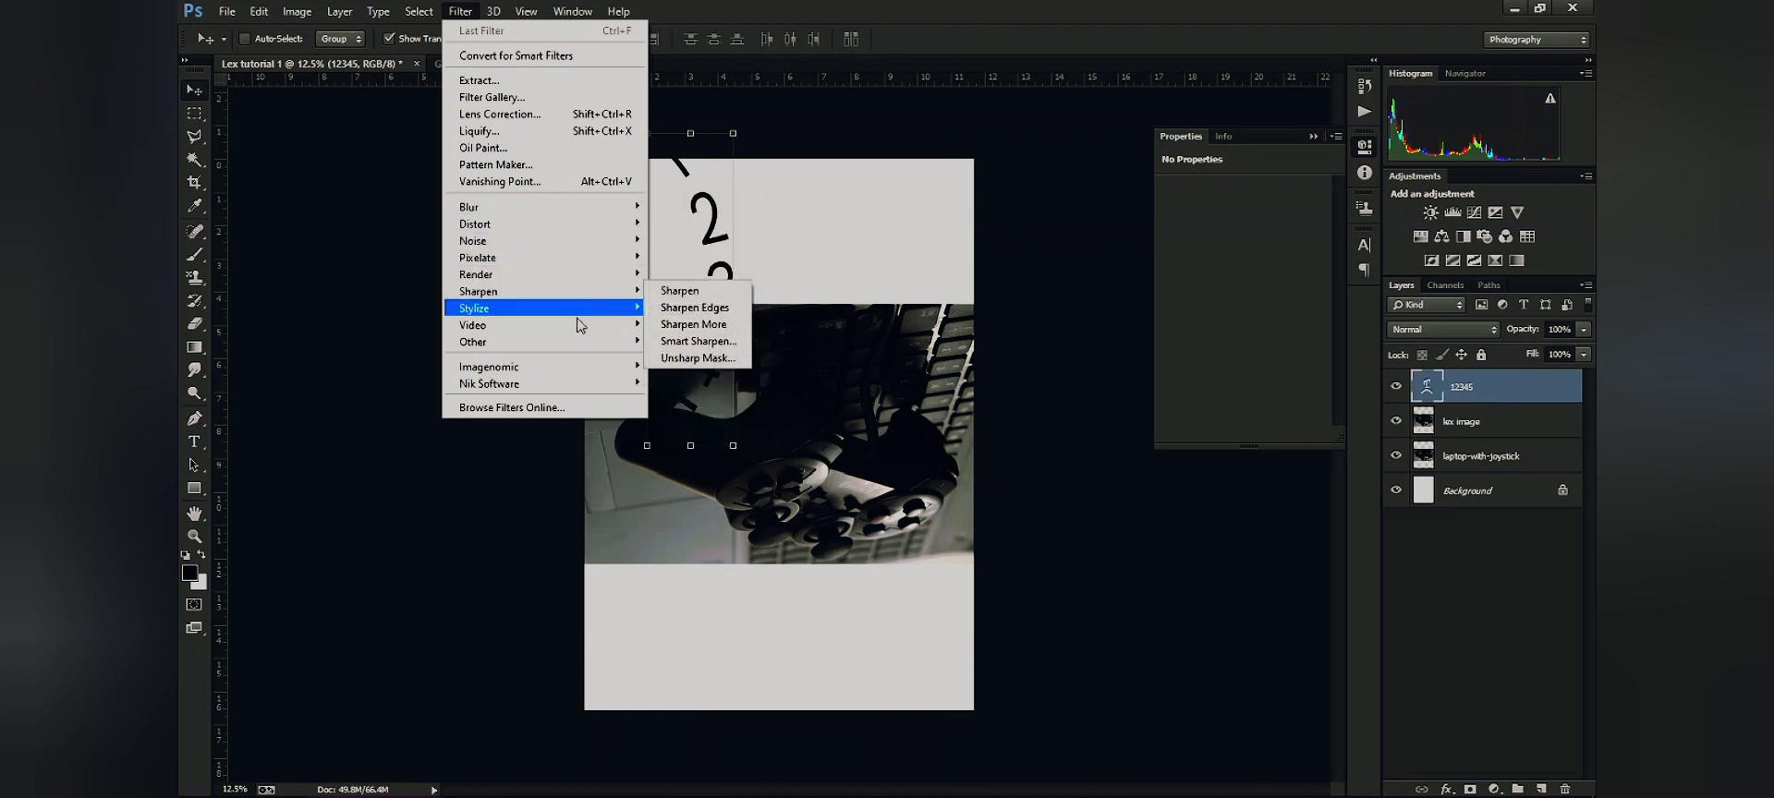
{"action": "mouse_move", "coordinate": [564, 8]}
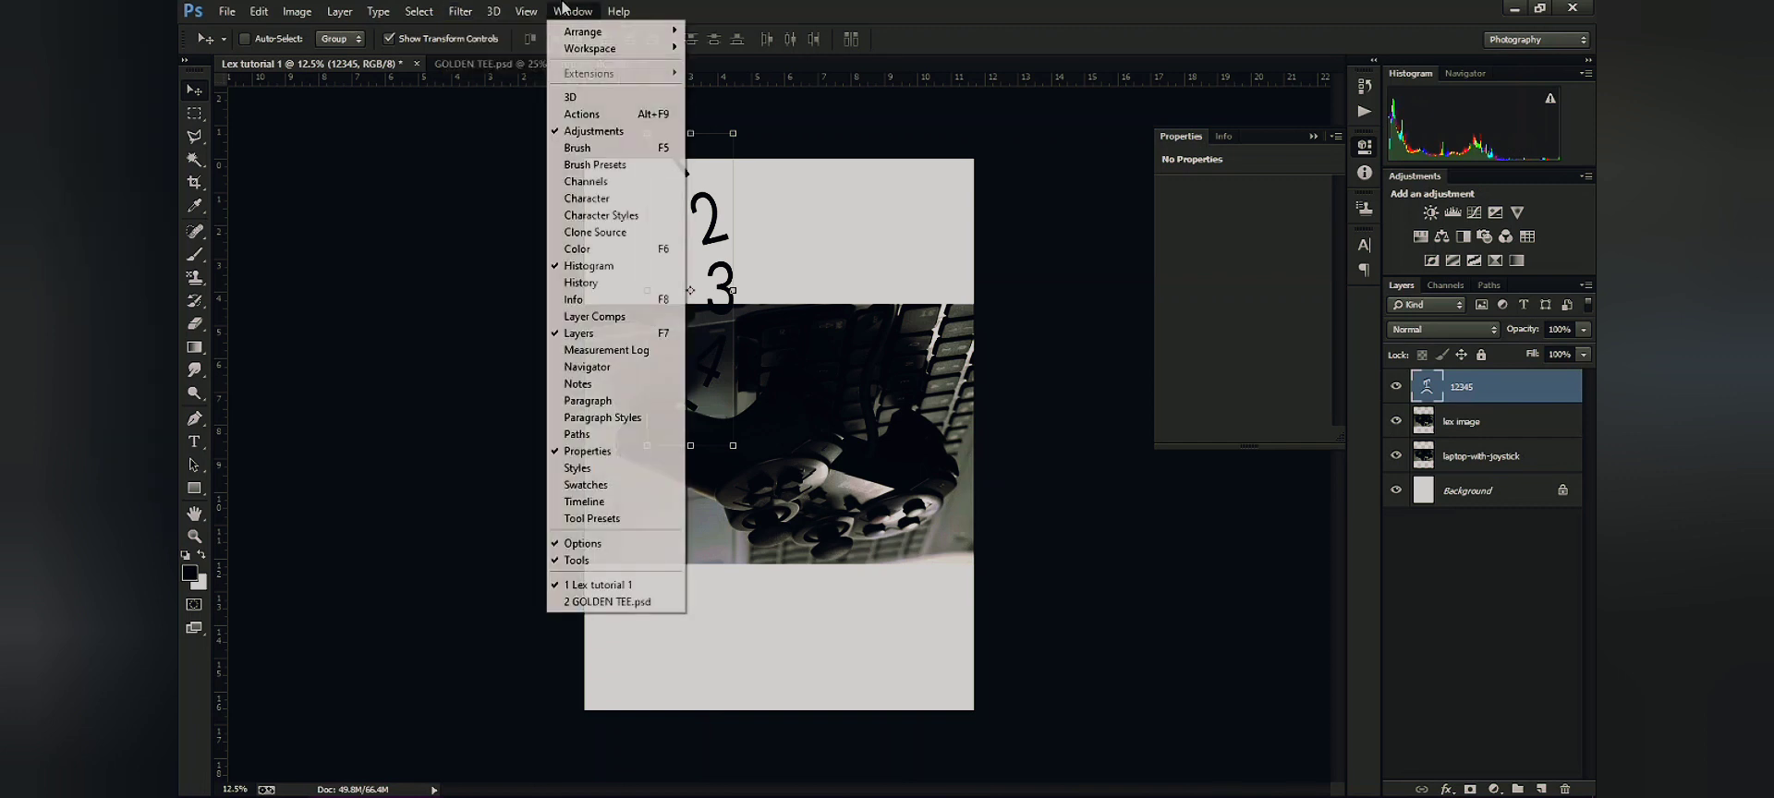
{"action": "mouse_move", "coordinate": [494, 9]}
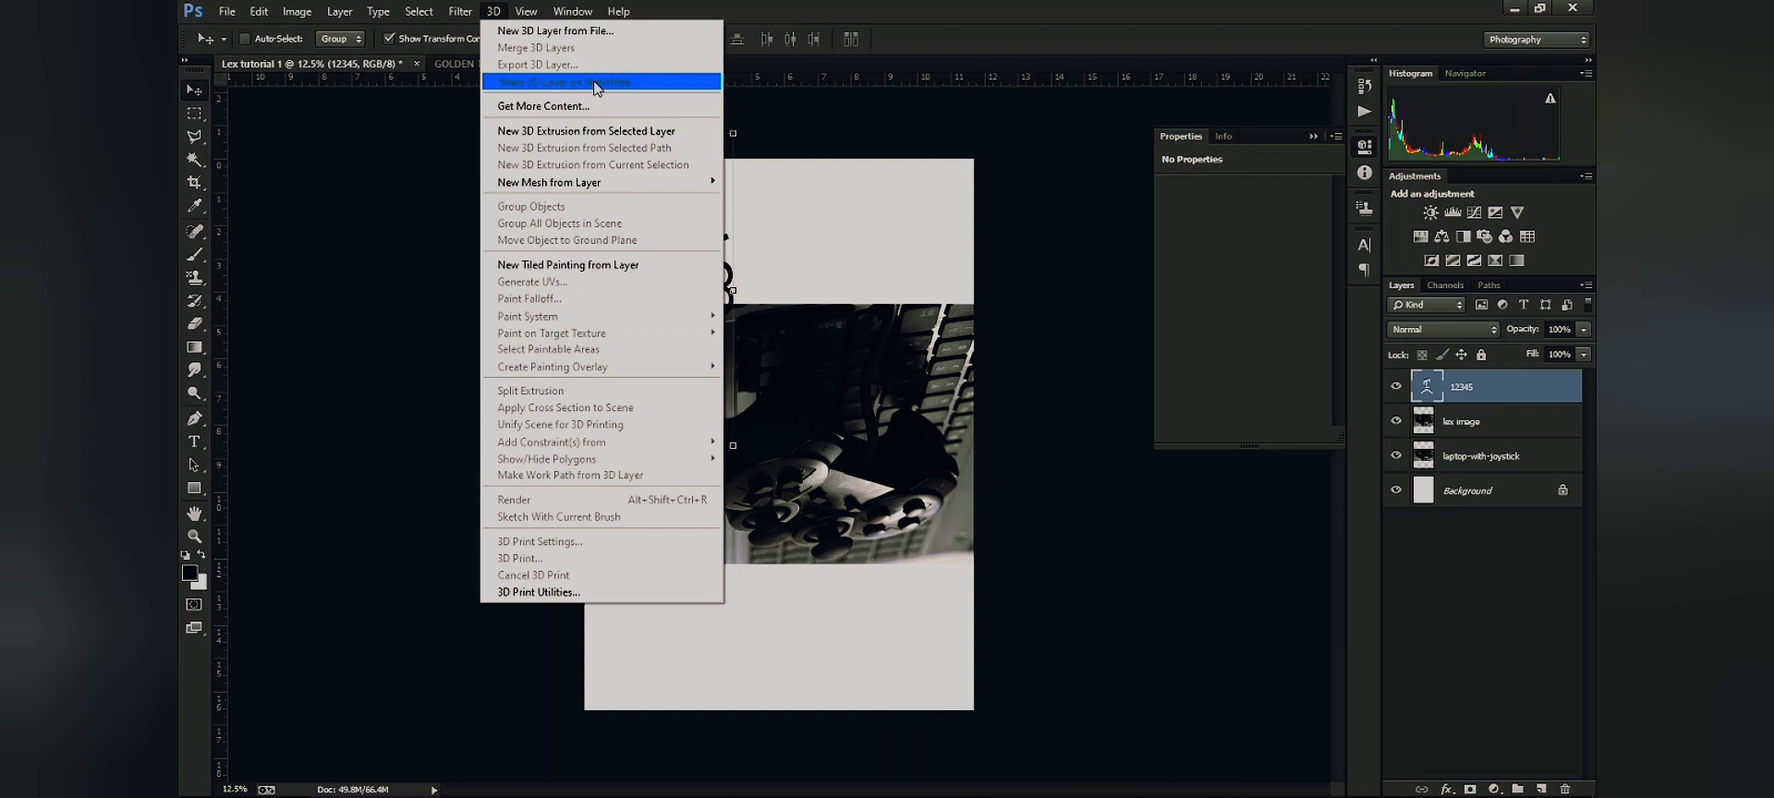
{"action": "key", "text": "Escape"}
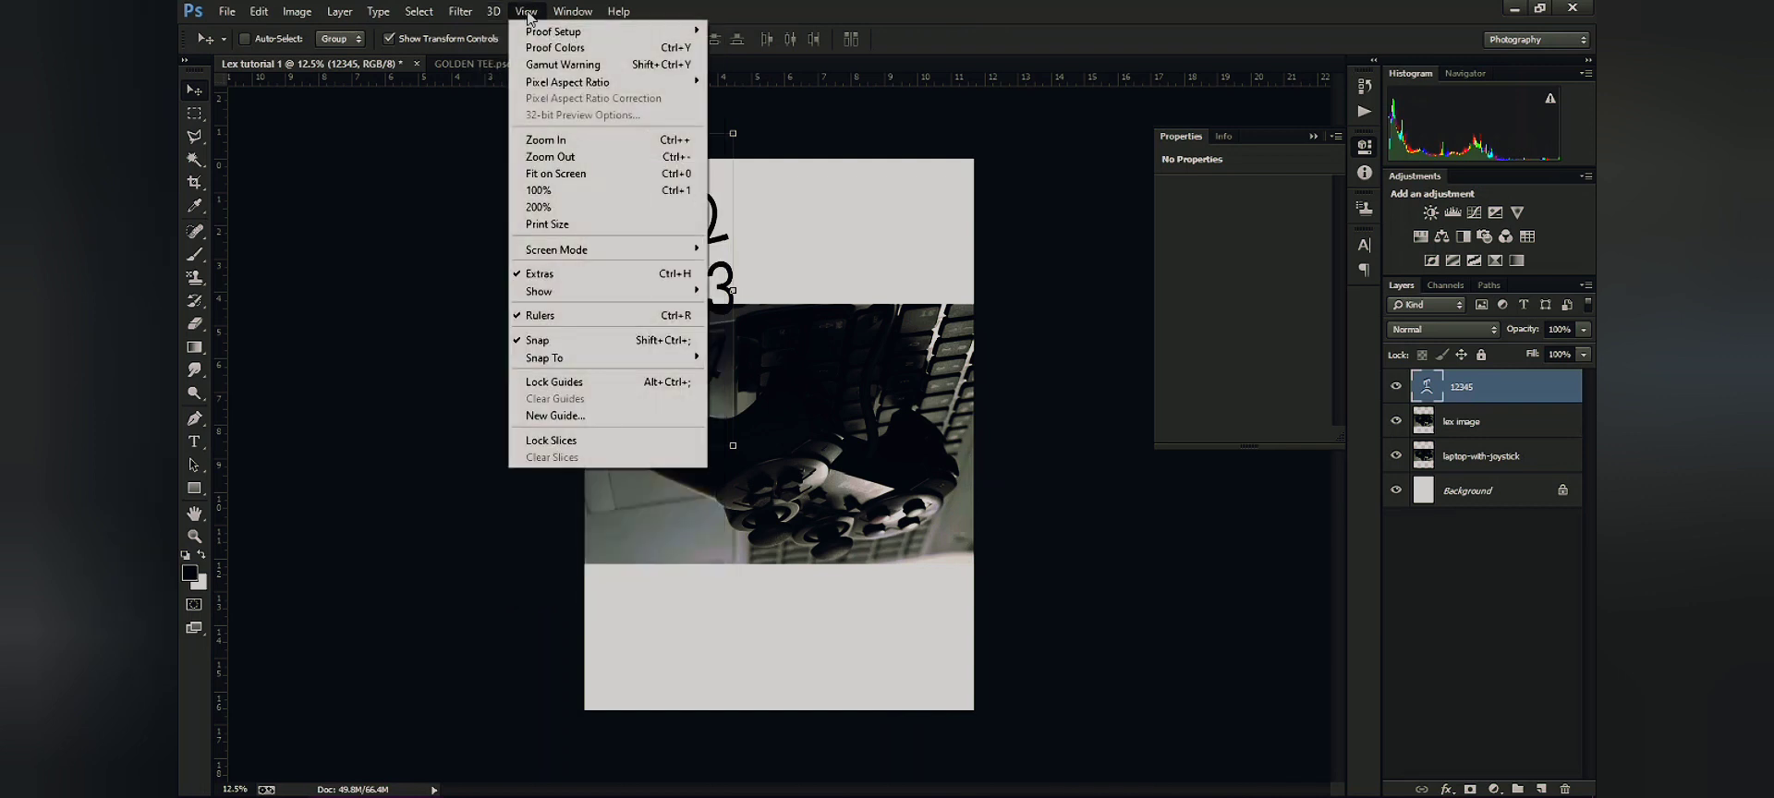
{"action": "mouse_move", "coordinate": [540, 37]}
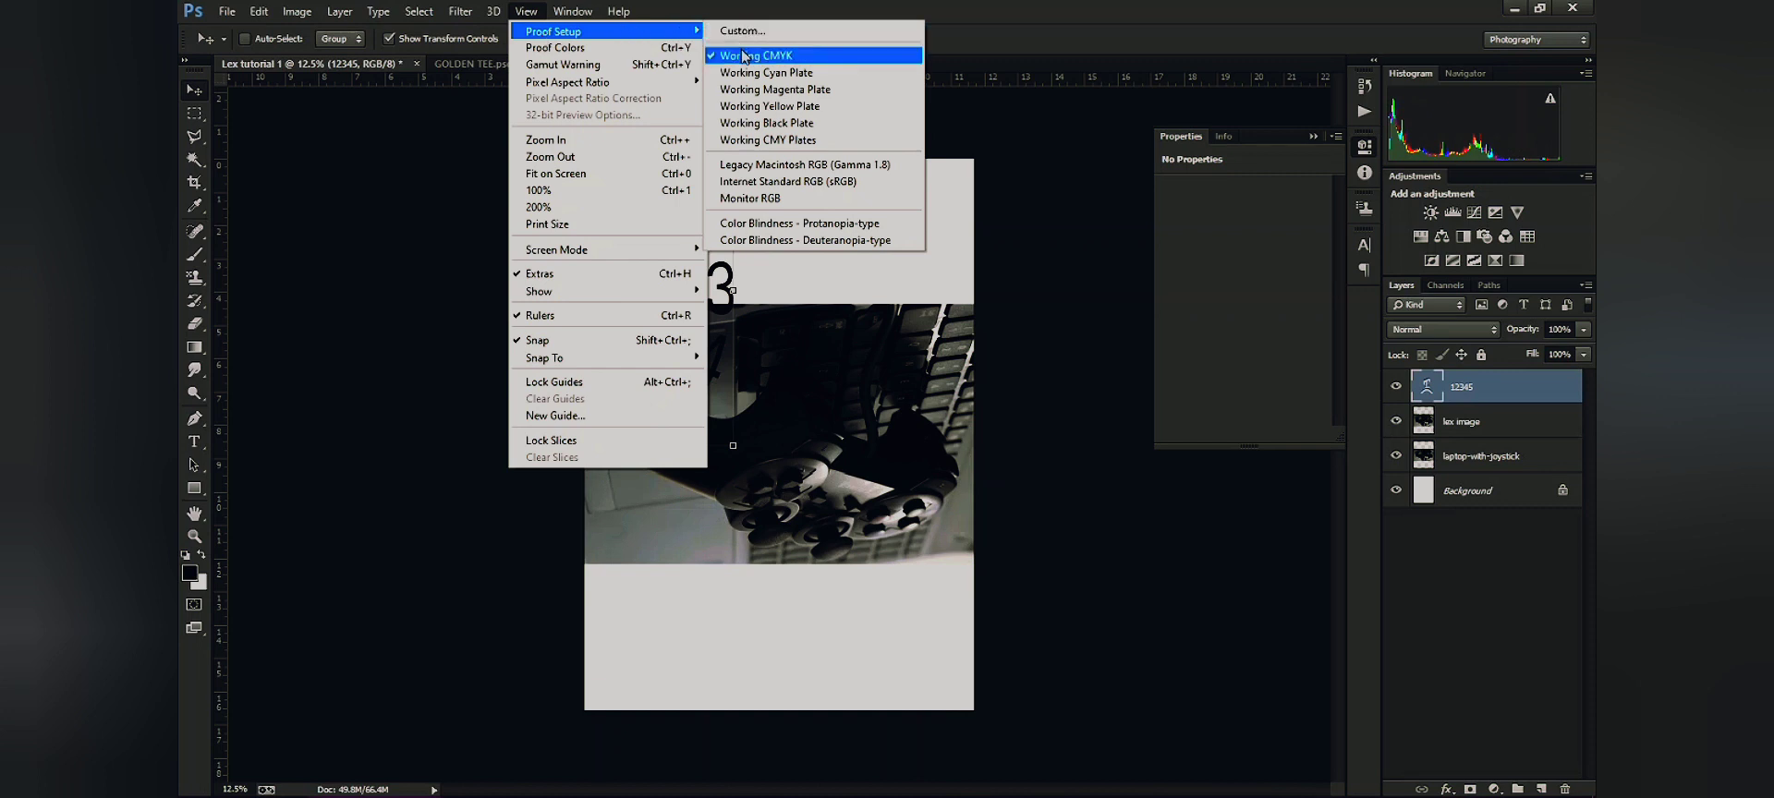
{"action": "left_click", "coordinate": [547, 22]}
{"action": "left_click", "coordinate": [525, 11]}
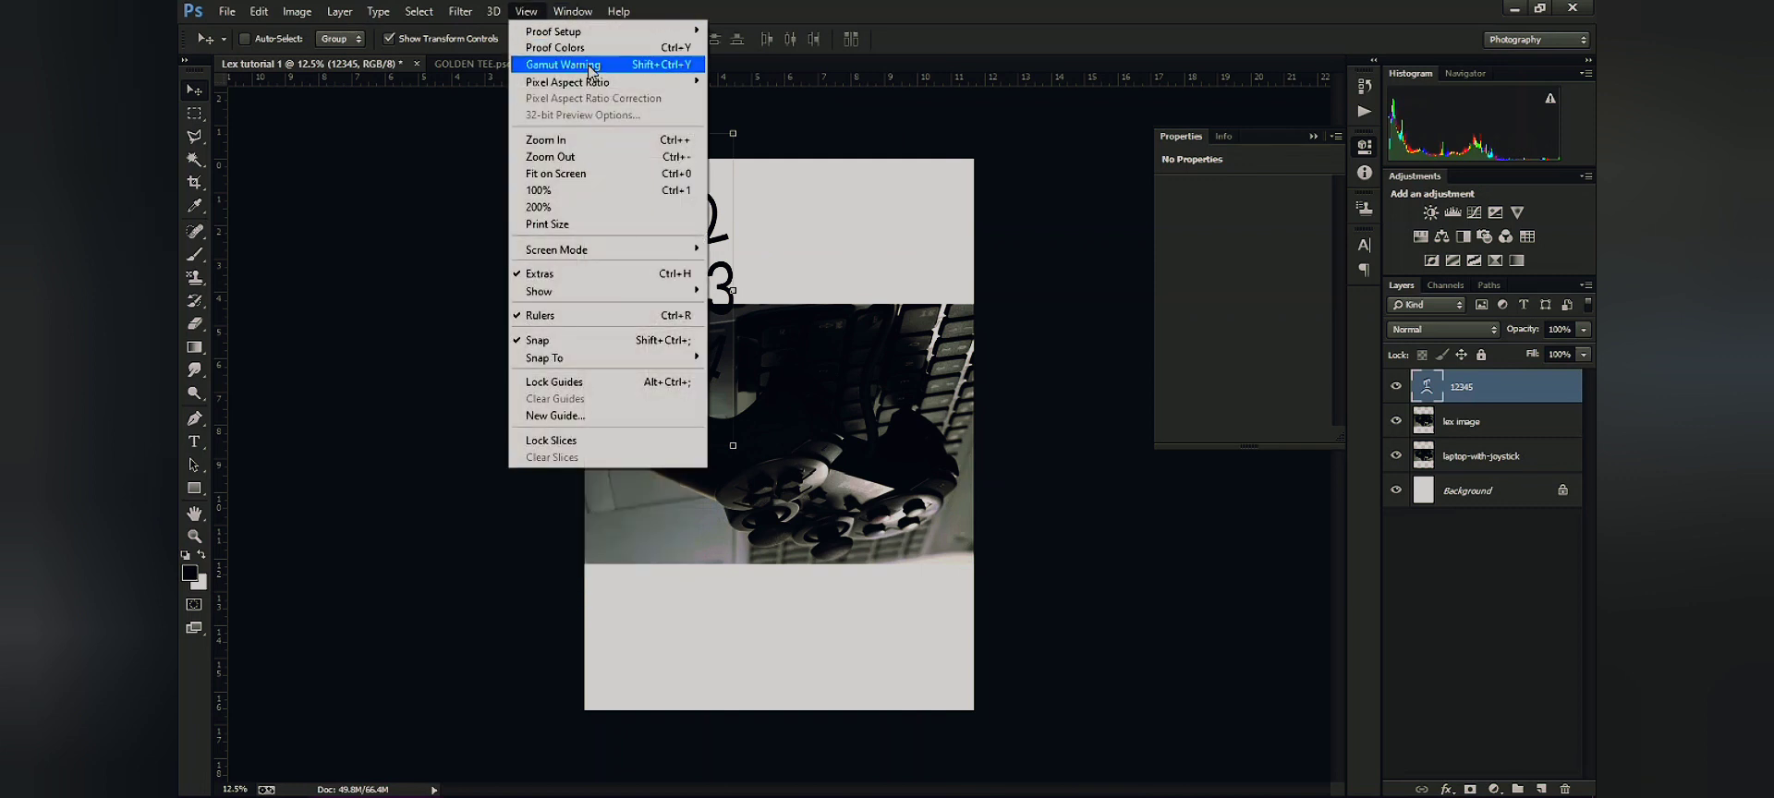
{"action": "mouse_move", "coordinate": [610, 83]}
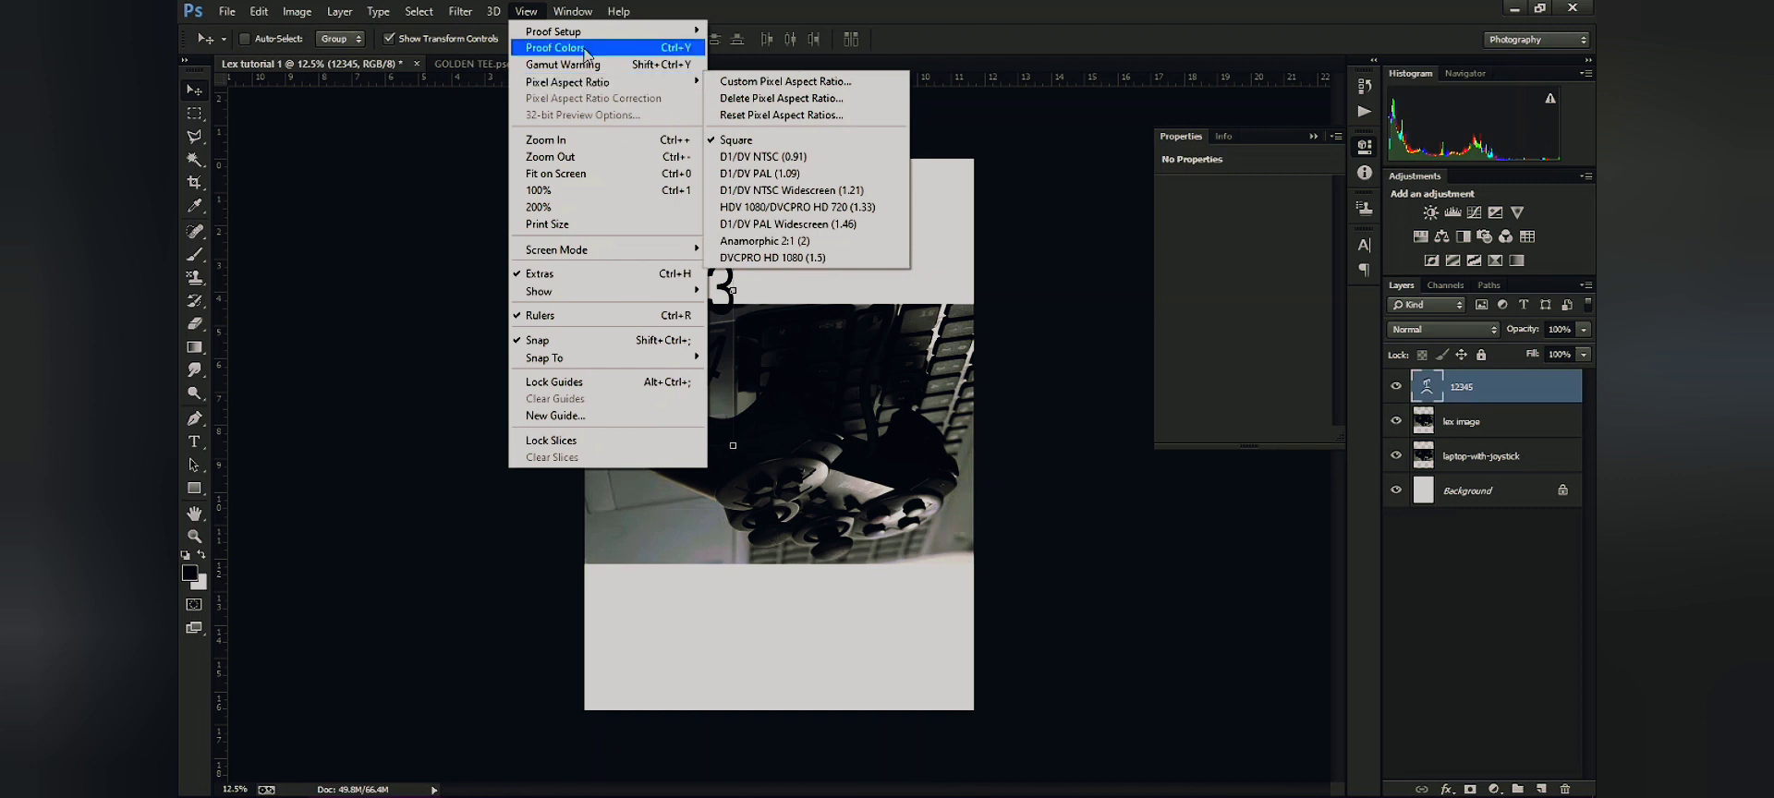
{"action": "mouse_move", "coordinate": [573, 11]}
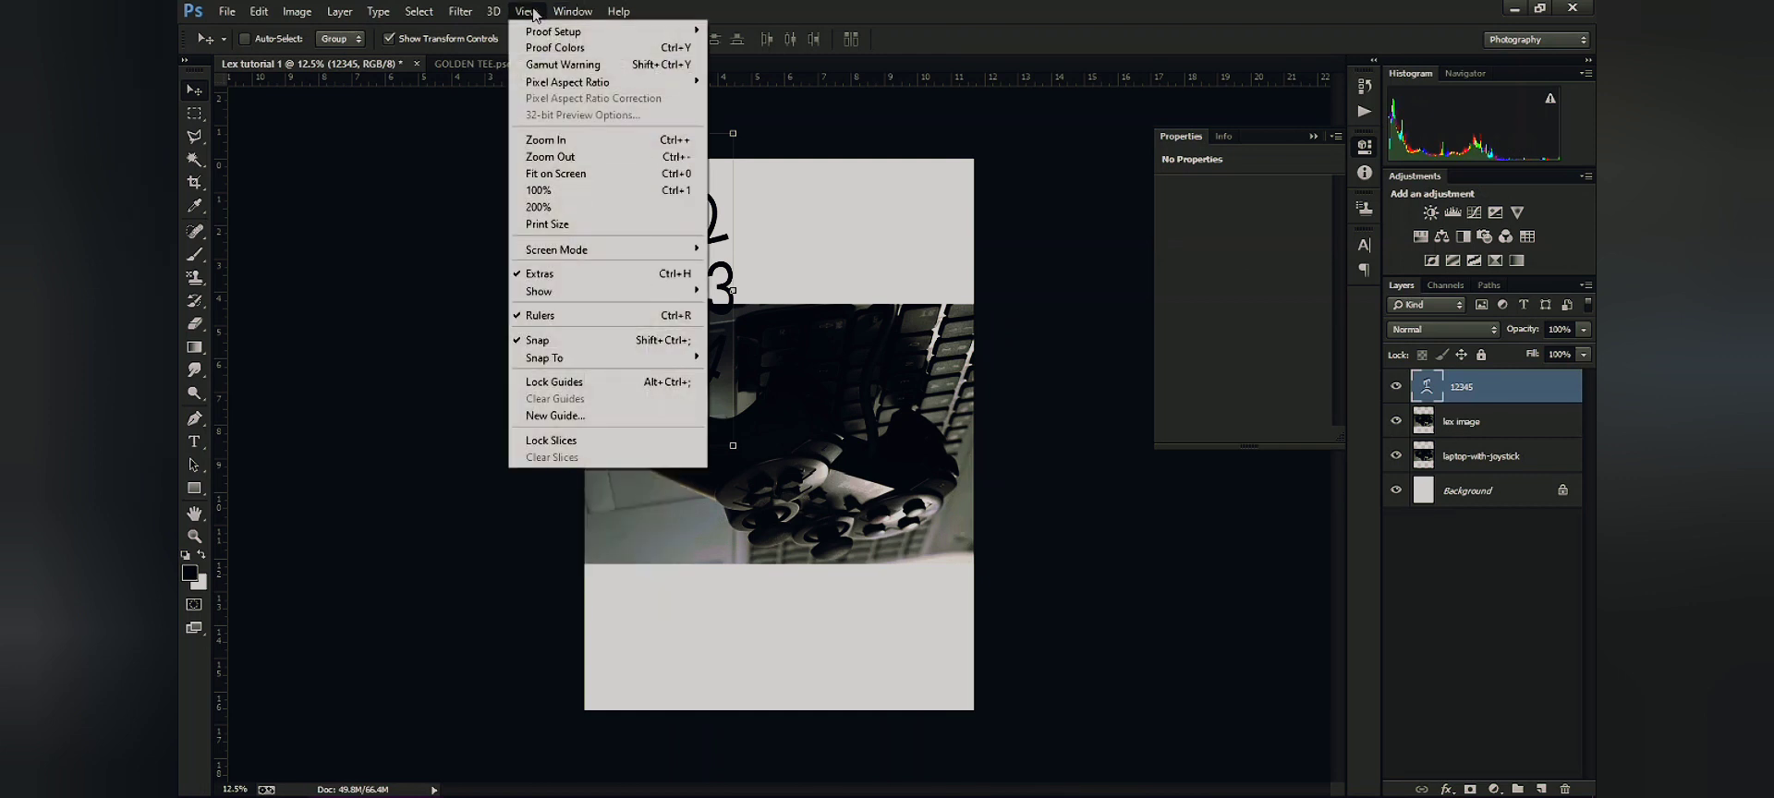
Zoom in on the image and back out one level, and fit the whole image on screen
{"action": "left_click", "coordinate": [585, 141]}
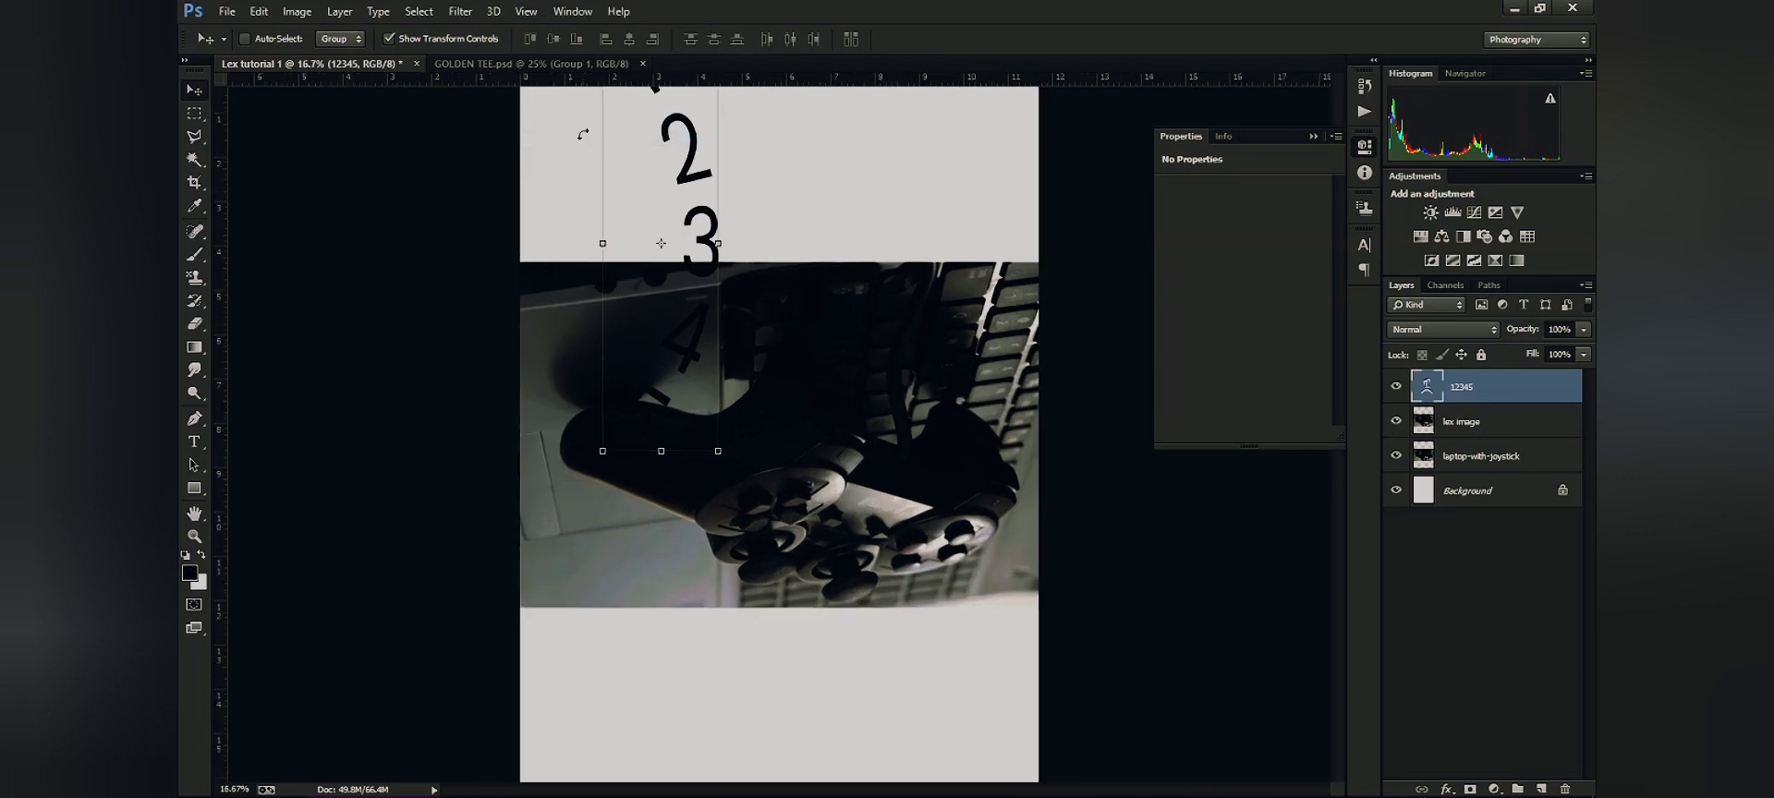
{"action": "left_click", "coordinate": [537, 12]}
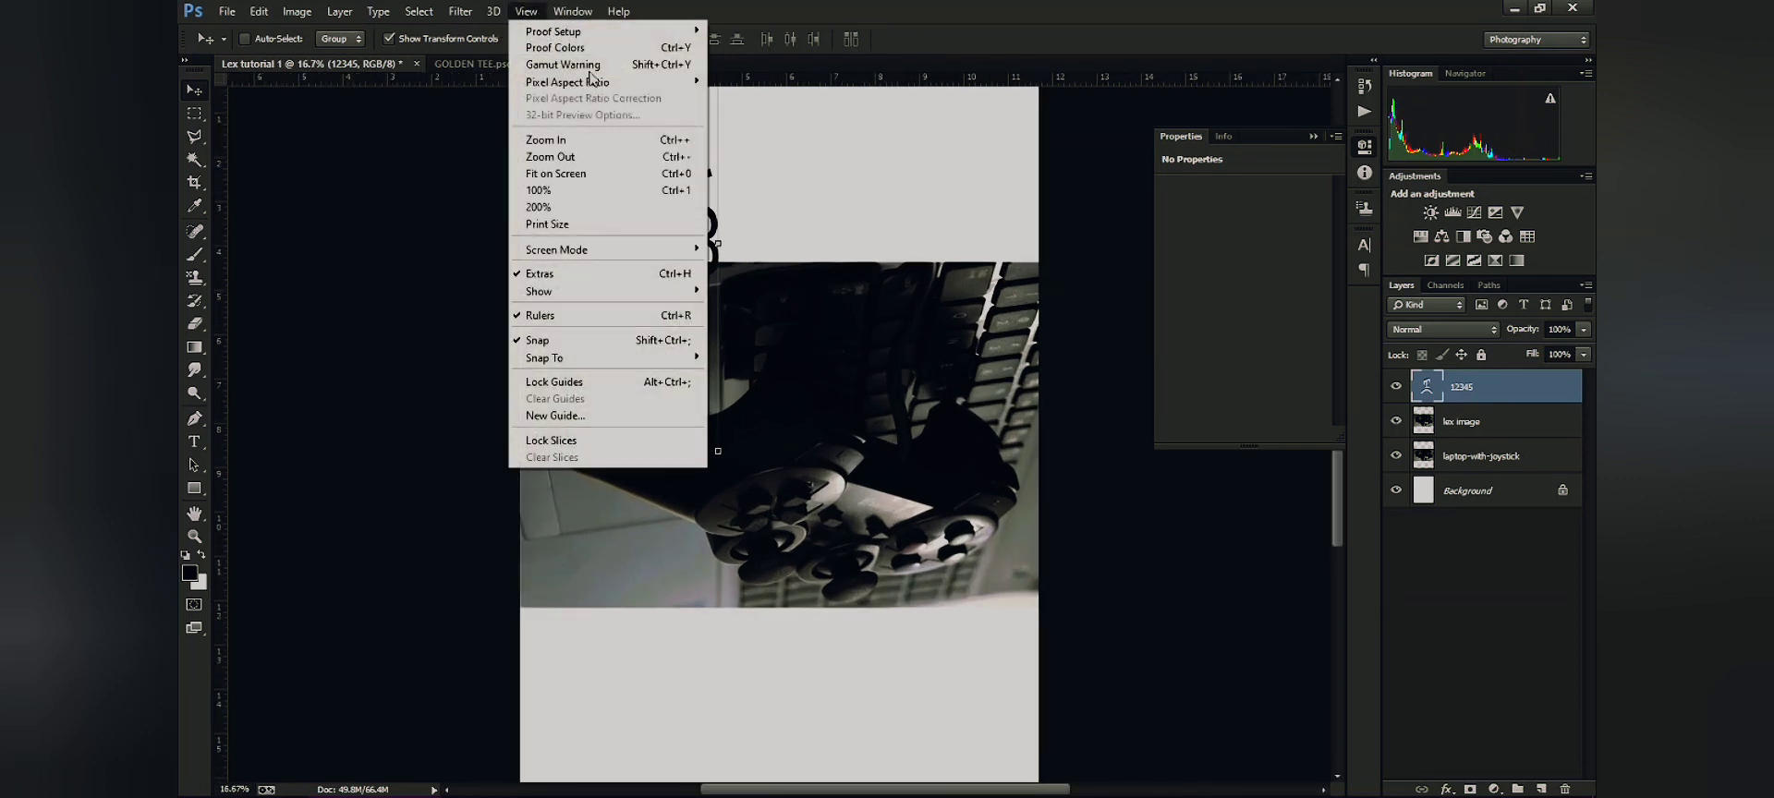
{"action": "left_click", "coordinate": [602, 159]}
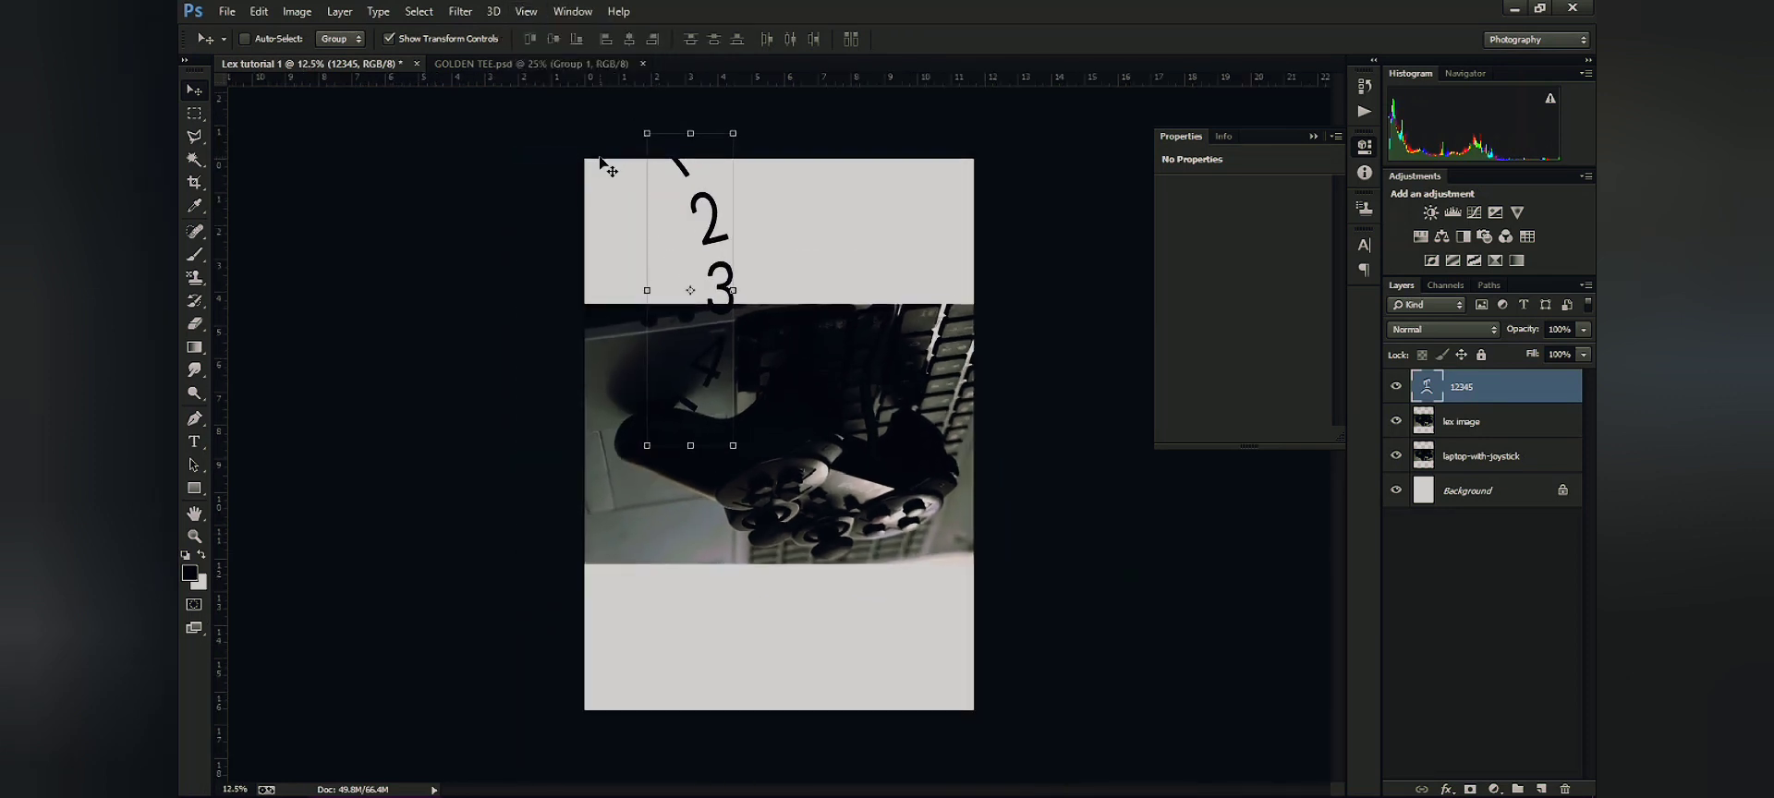
{"action": "left_click", "coordinate": [527, 12]}
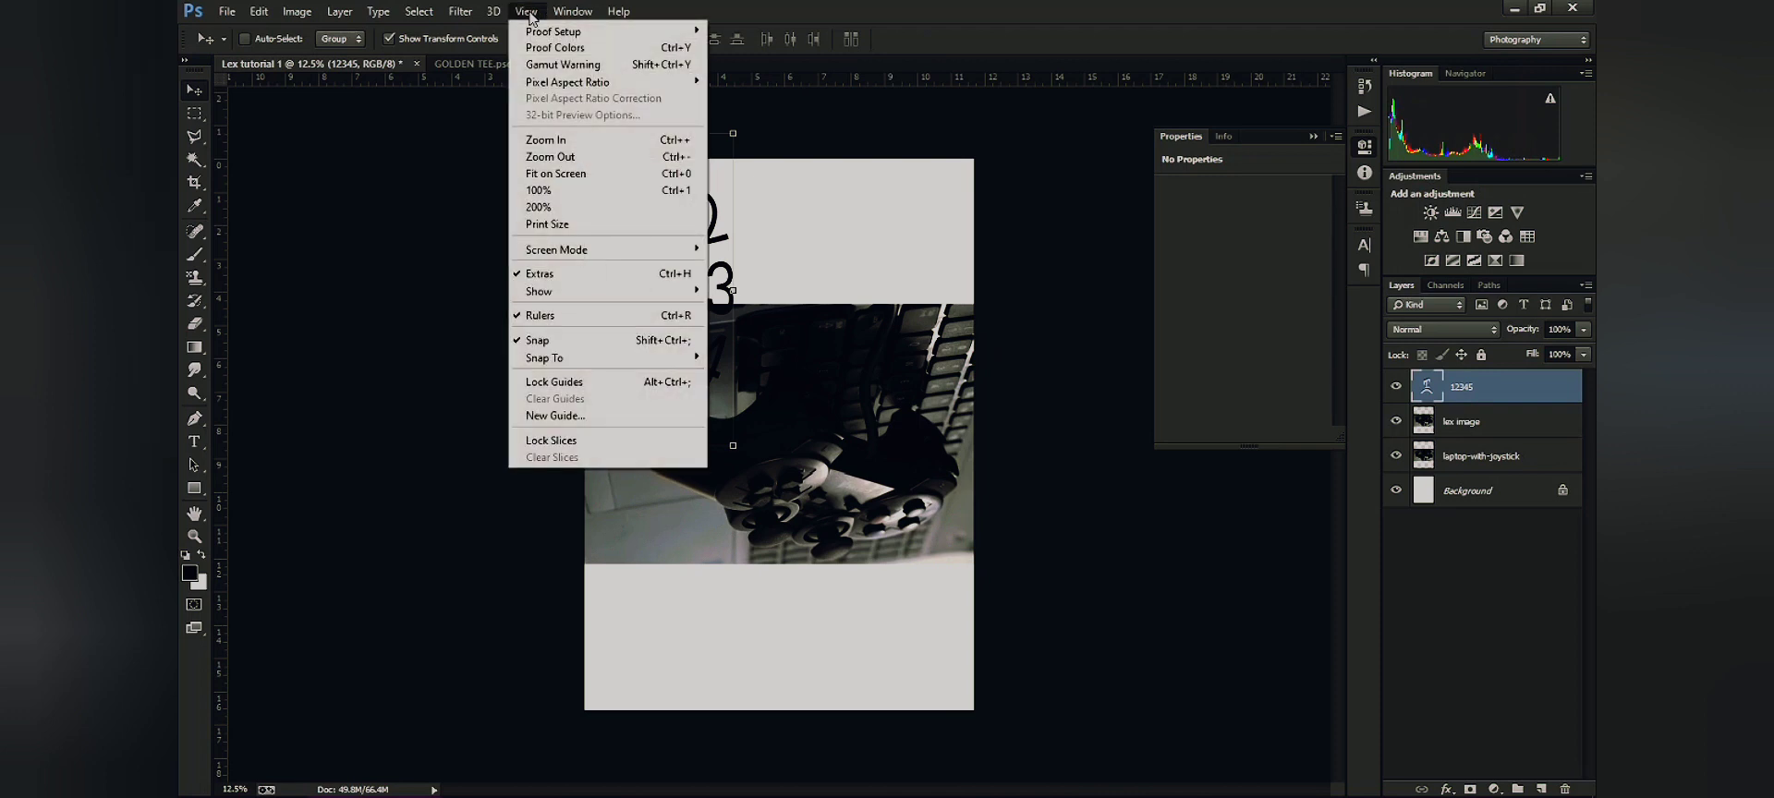
{"action": "left_click", "coordinate": [600, 176]}
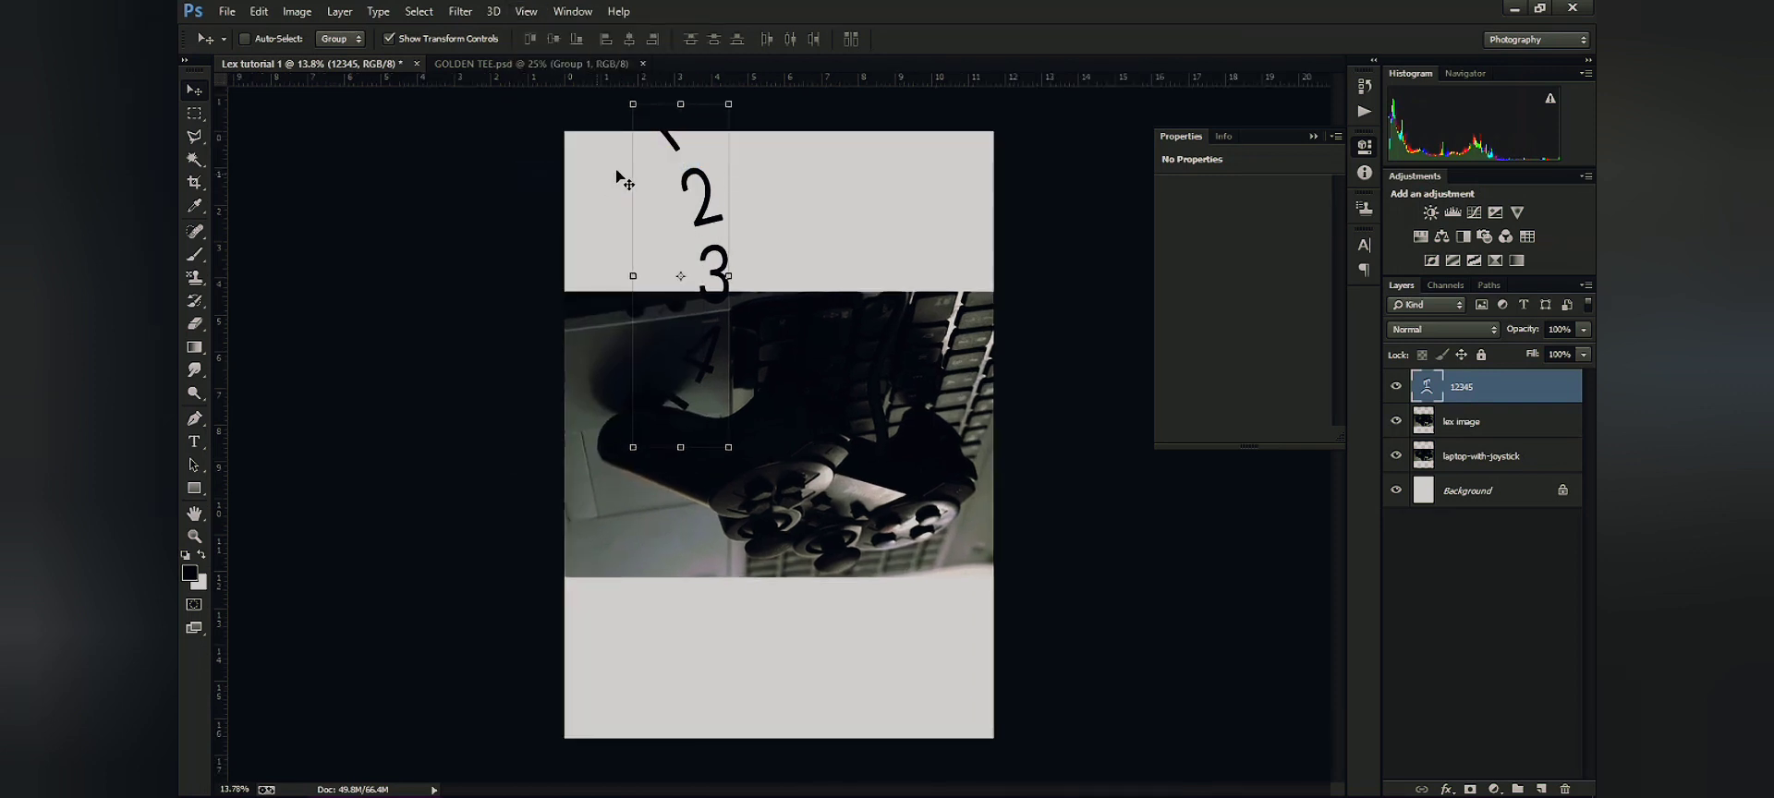
View the image at 100% and at 200%, fitting it back on screen after each zoom
{"action": "left_click", "coordinate": [527, 11]}
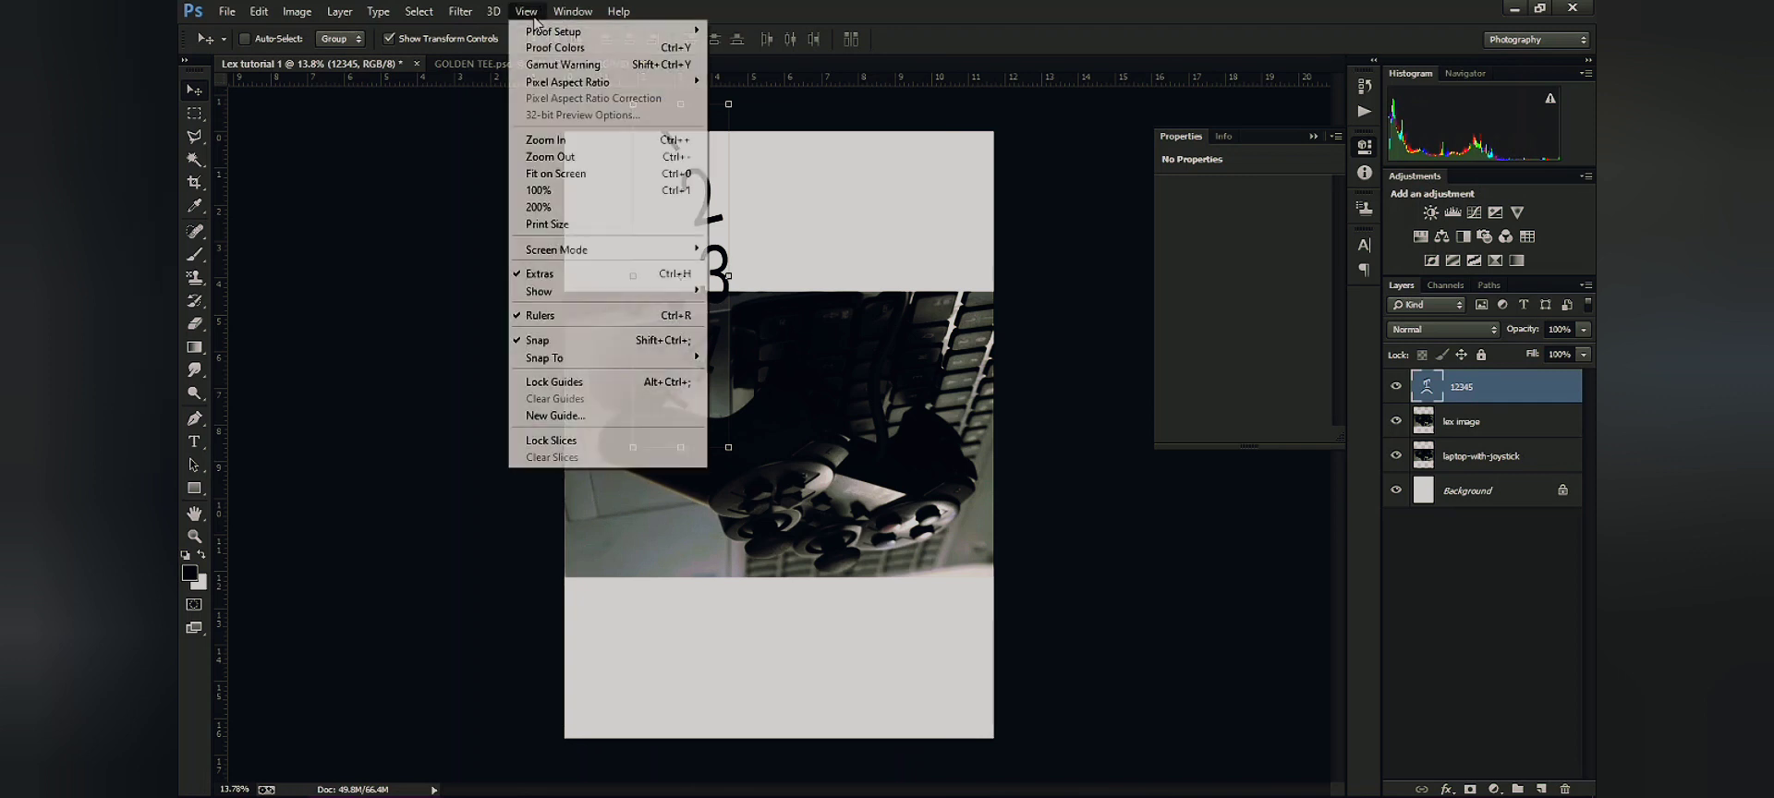
{"action": "left_click", "coordinate": [596, 192]}
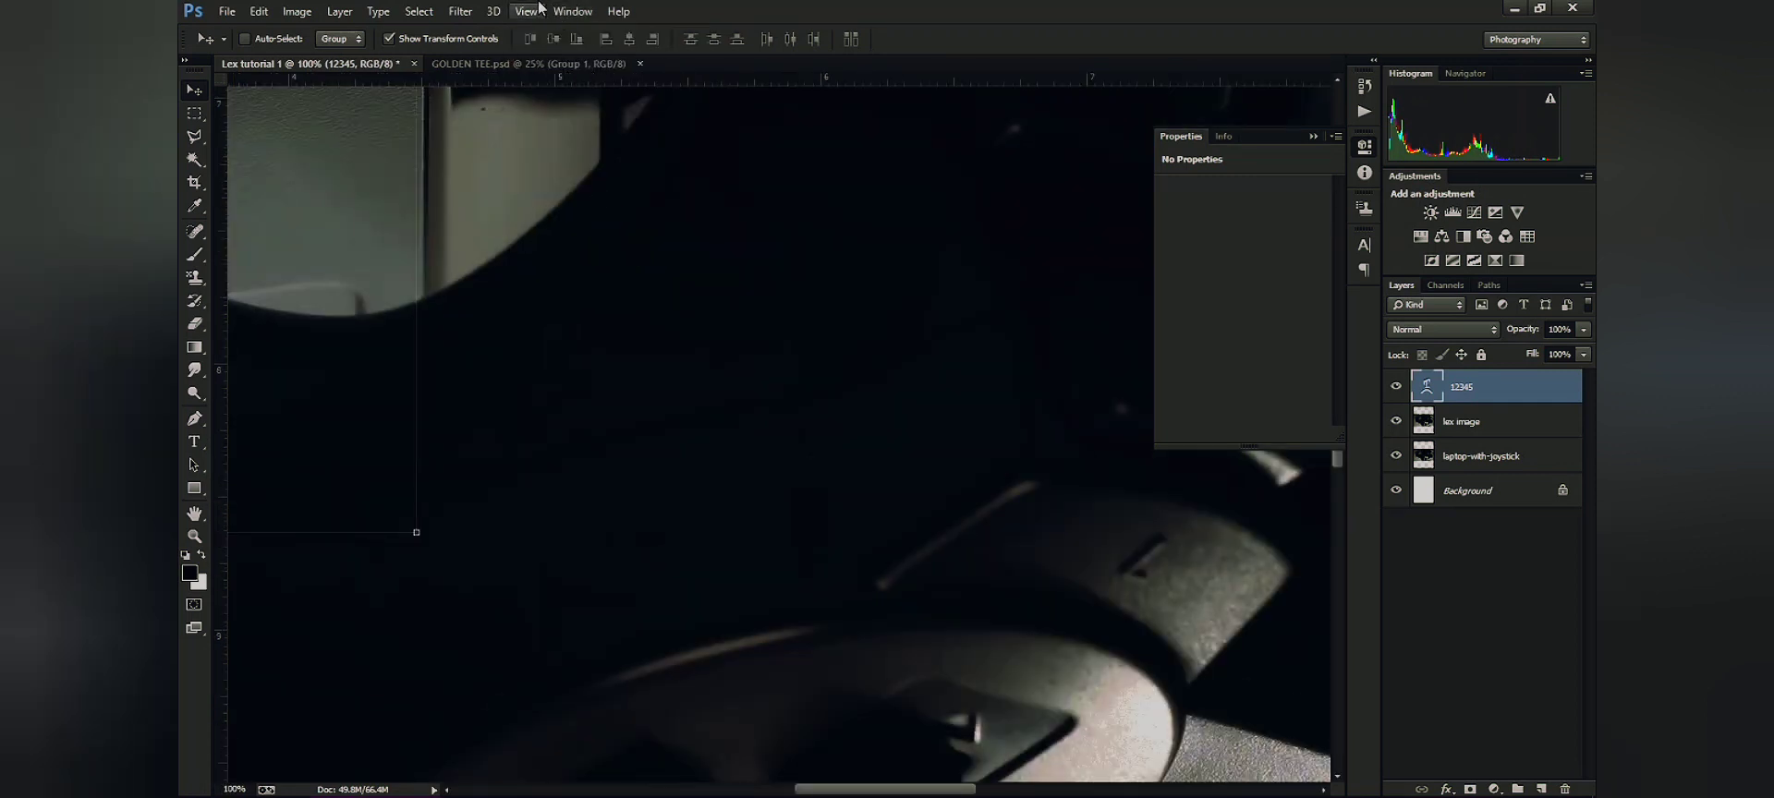
{"action": "left_click", "coordinate": [527, 11]}
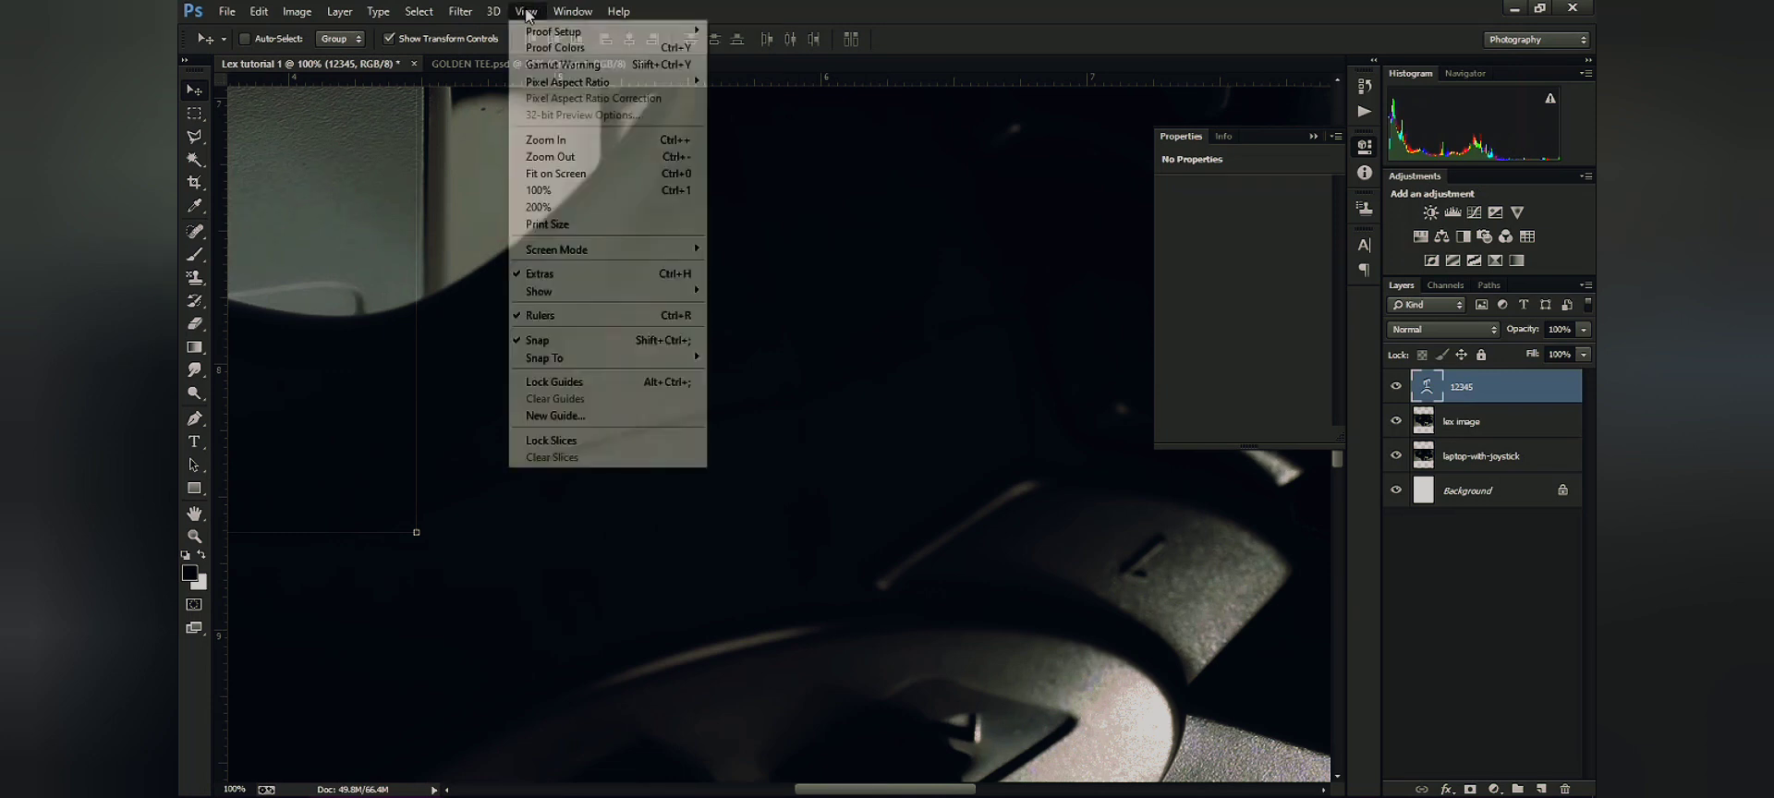
{"action": "left_click", "coordinate": [566, 176]}
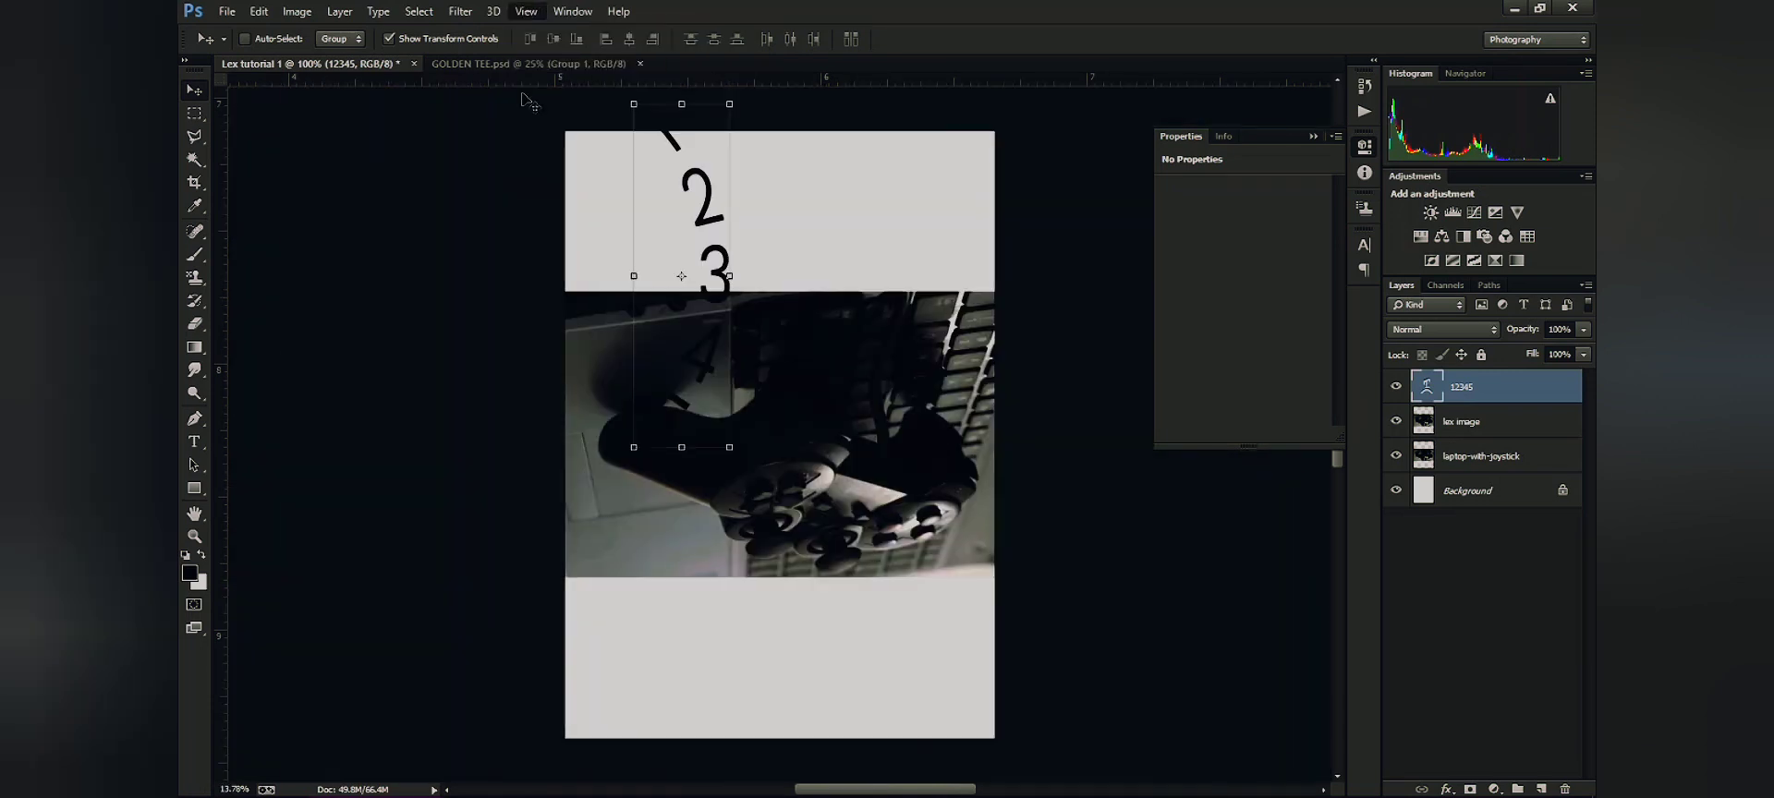
{"action": "left_click", "coordinate": [526, 11]}
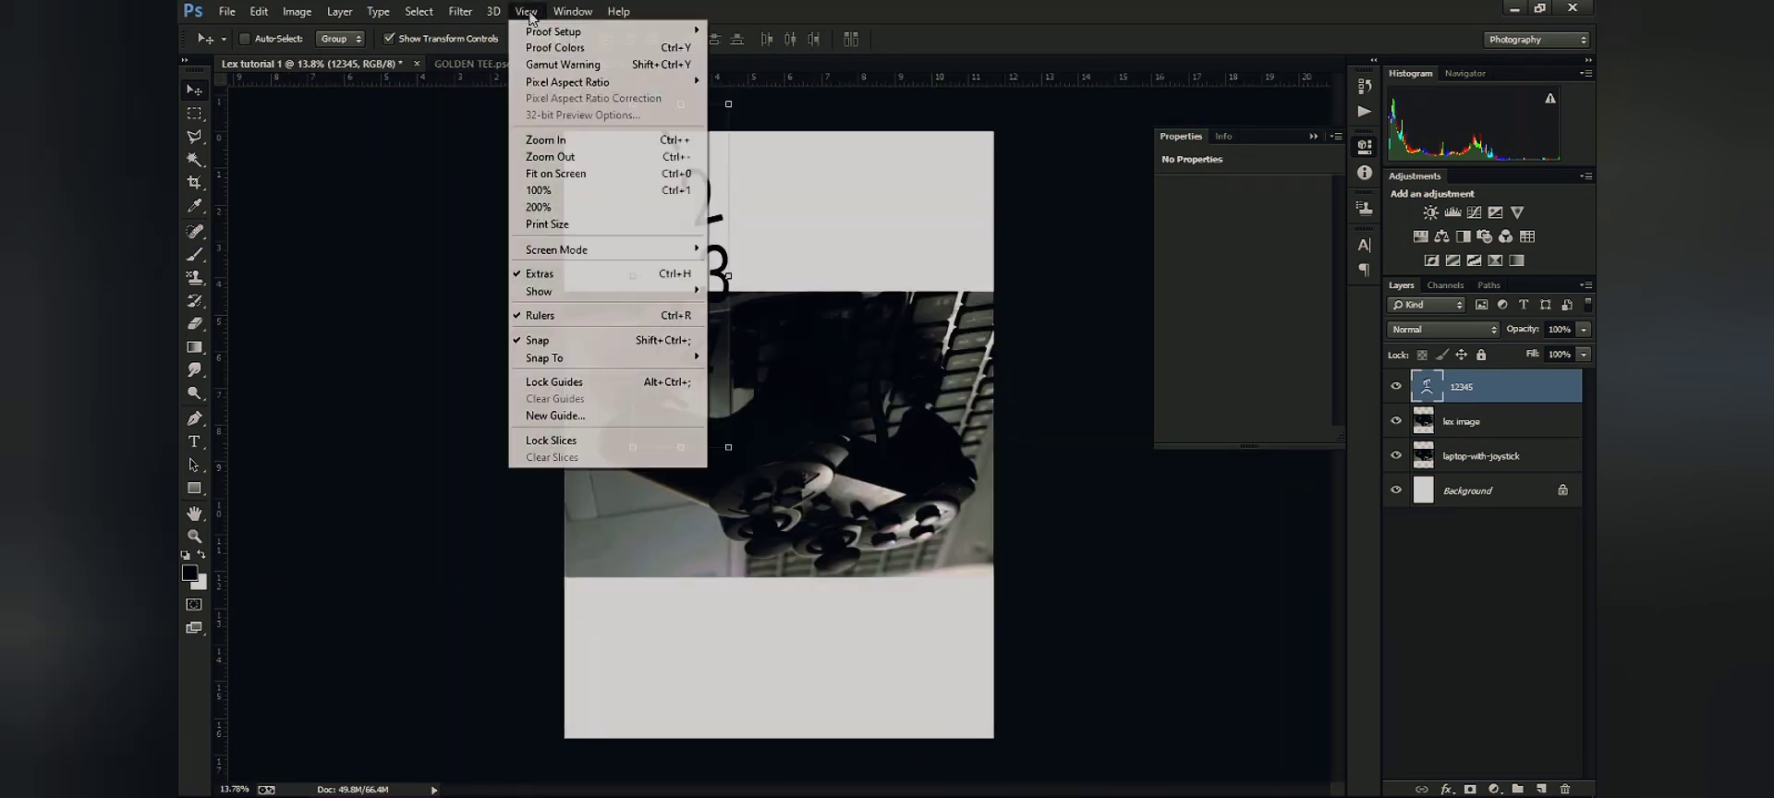
{"action": "left_click", "coordinate": [560, 208]}
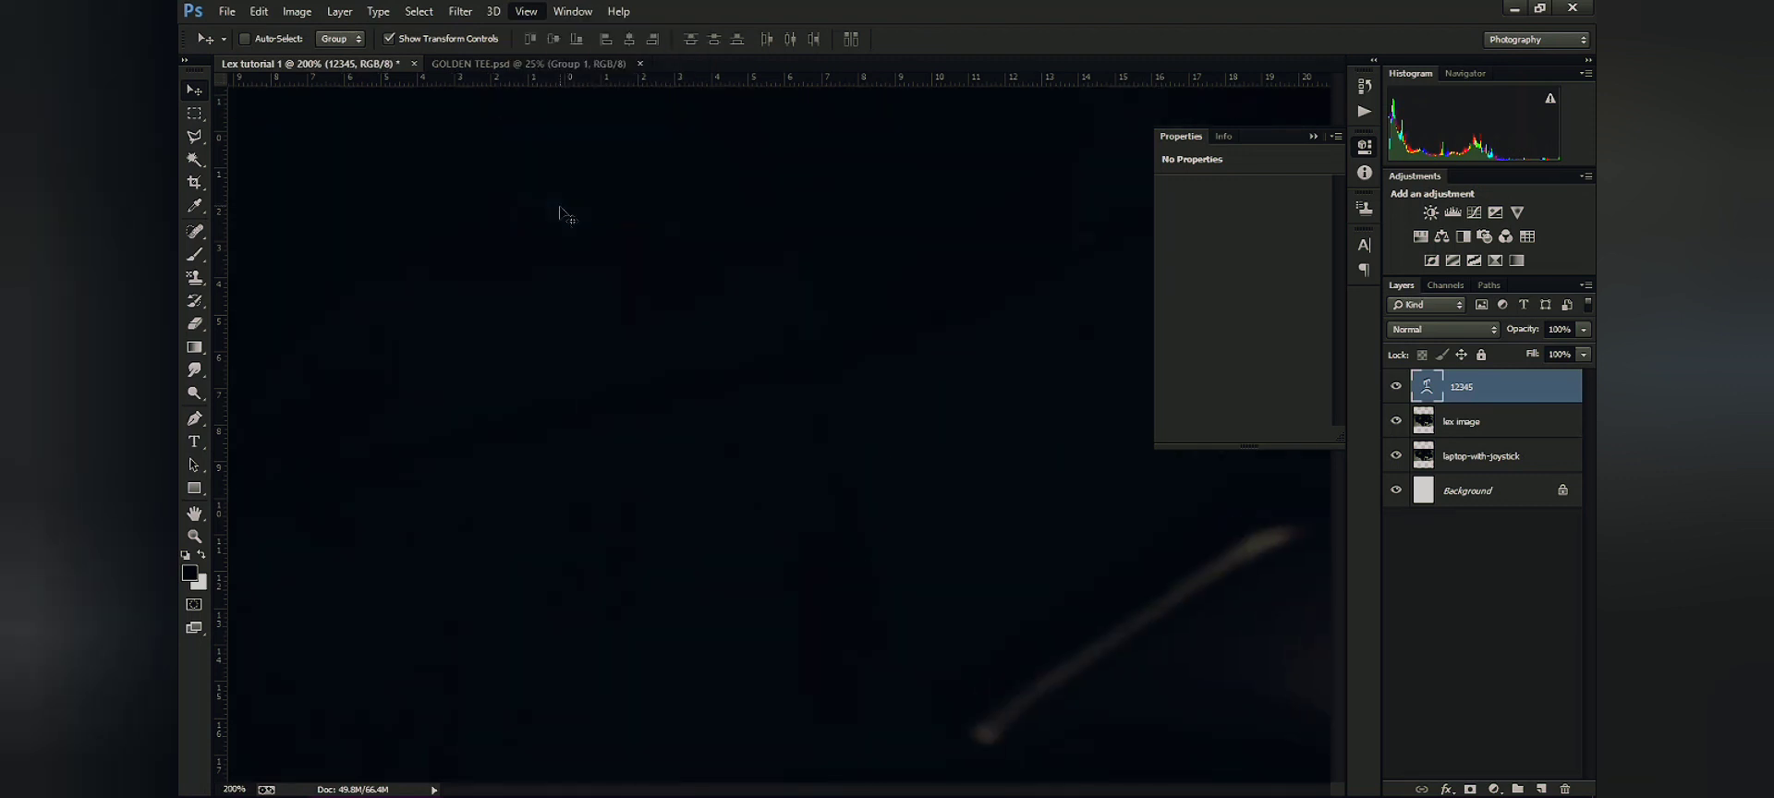
{"action": "left_click", "coordinate": [527, 11]}
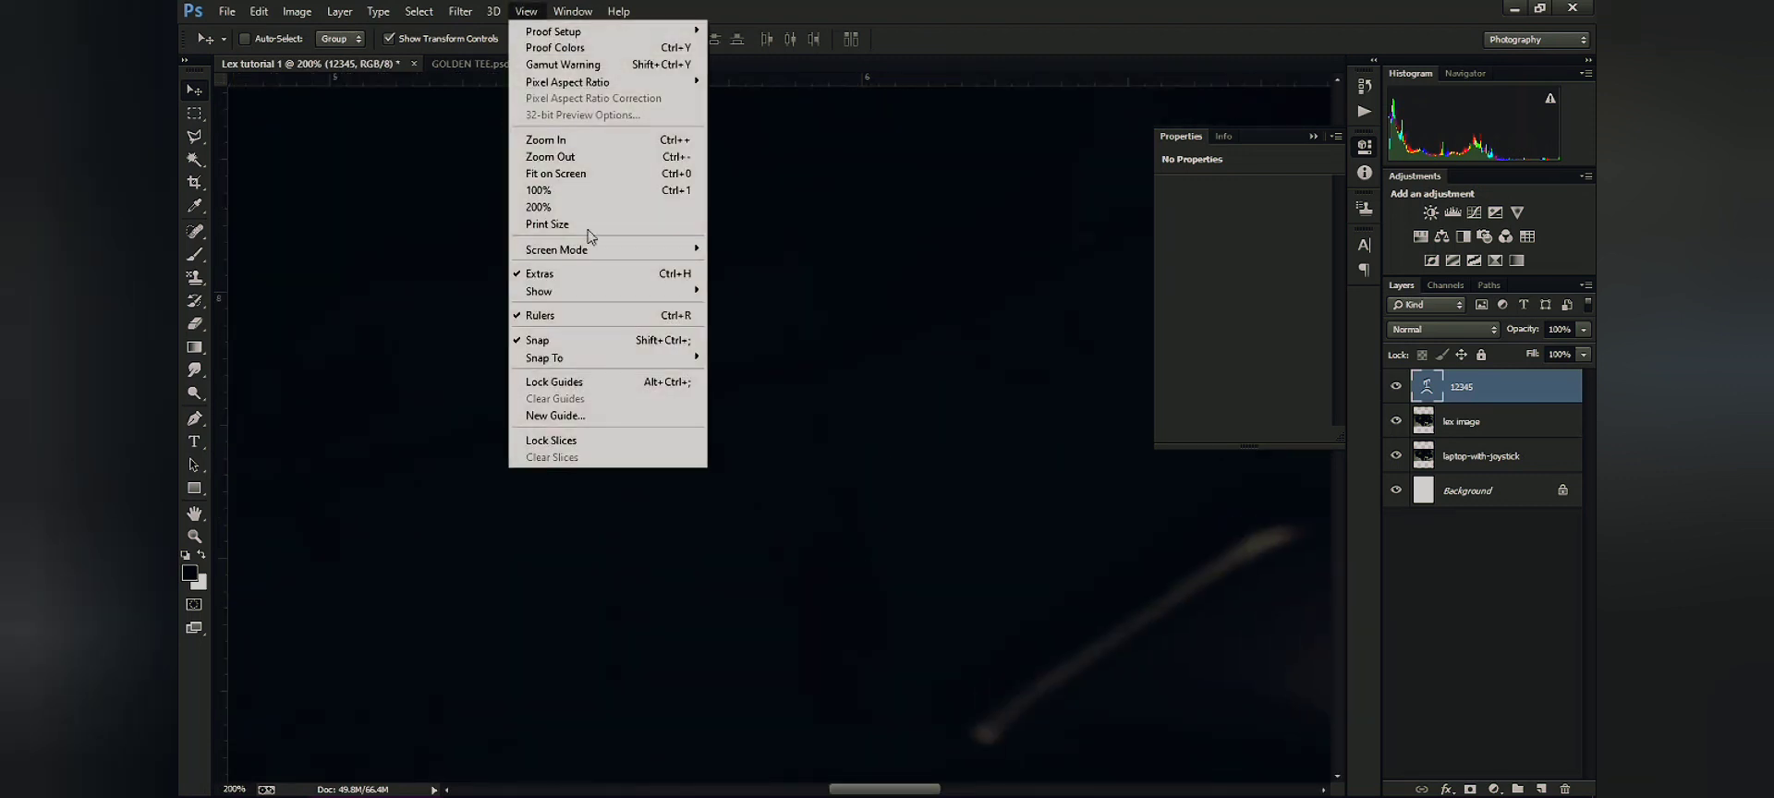
{"action": "left_click", "coordinate": [576, 176]}
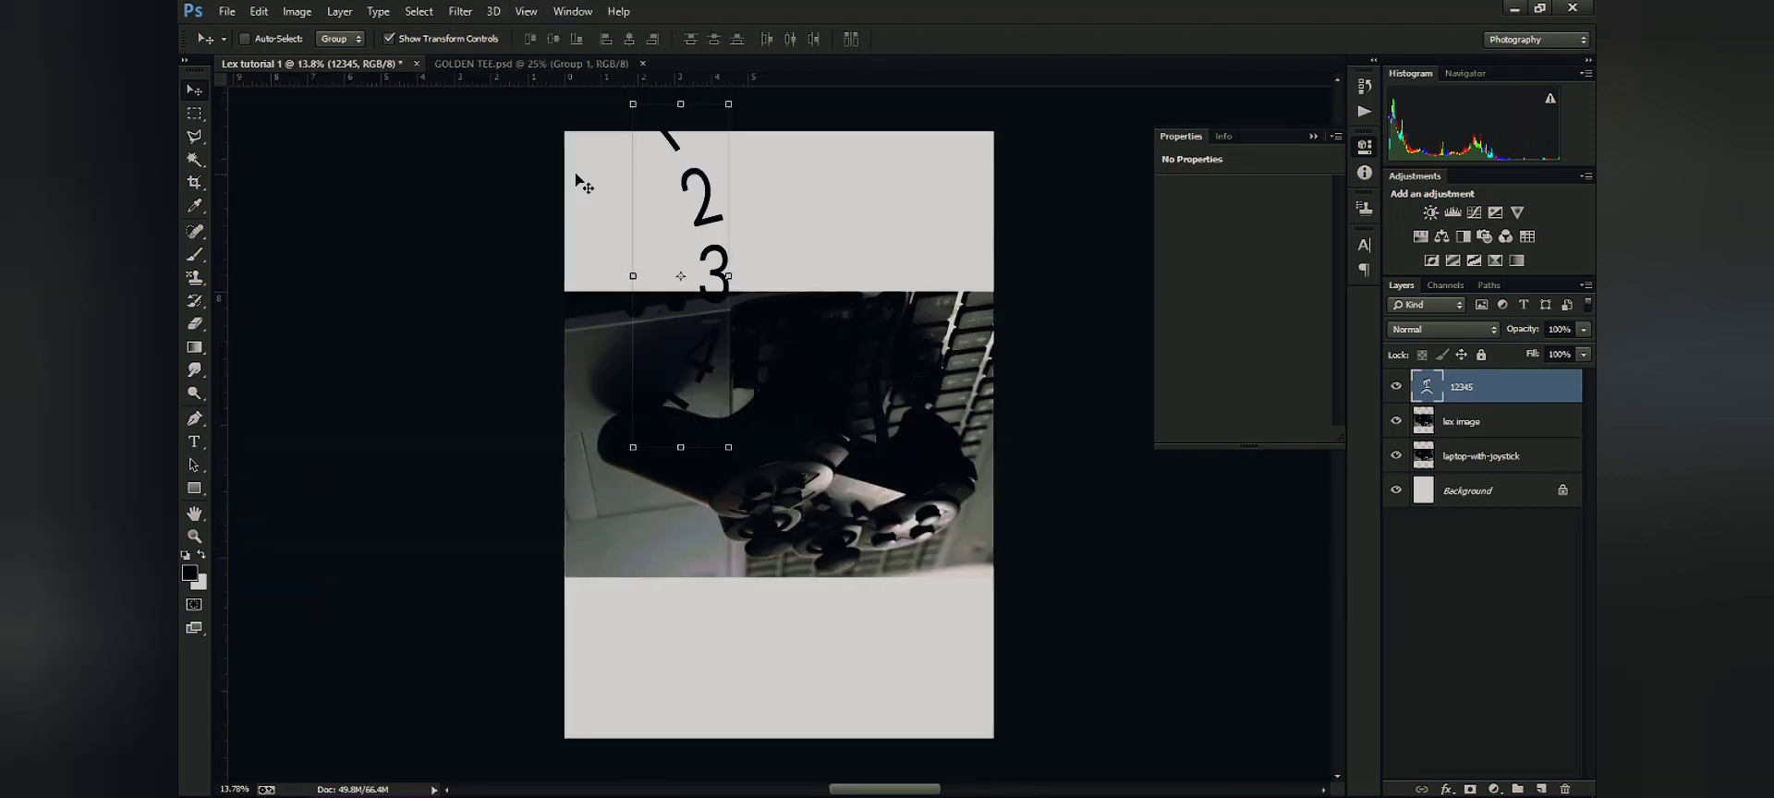
Display the image at print size and look over the screen mode options
{"action": "left_click", "coordinate": [527, 11]}
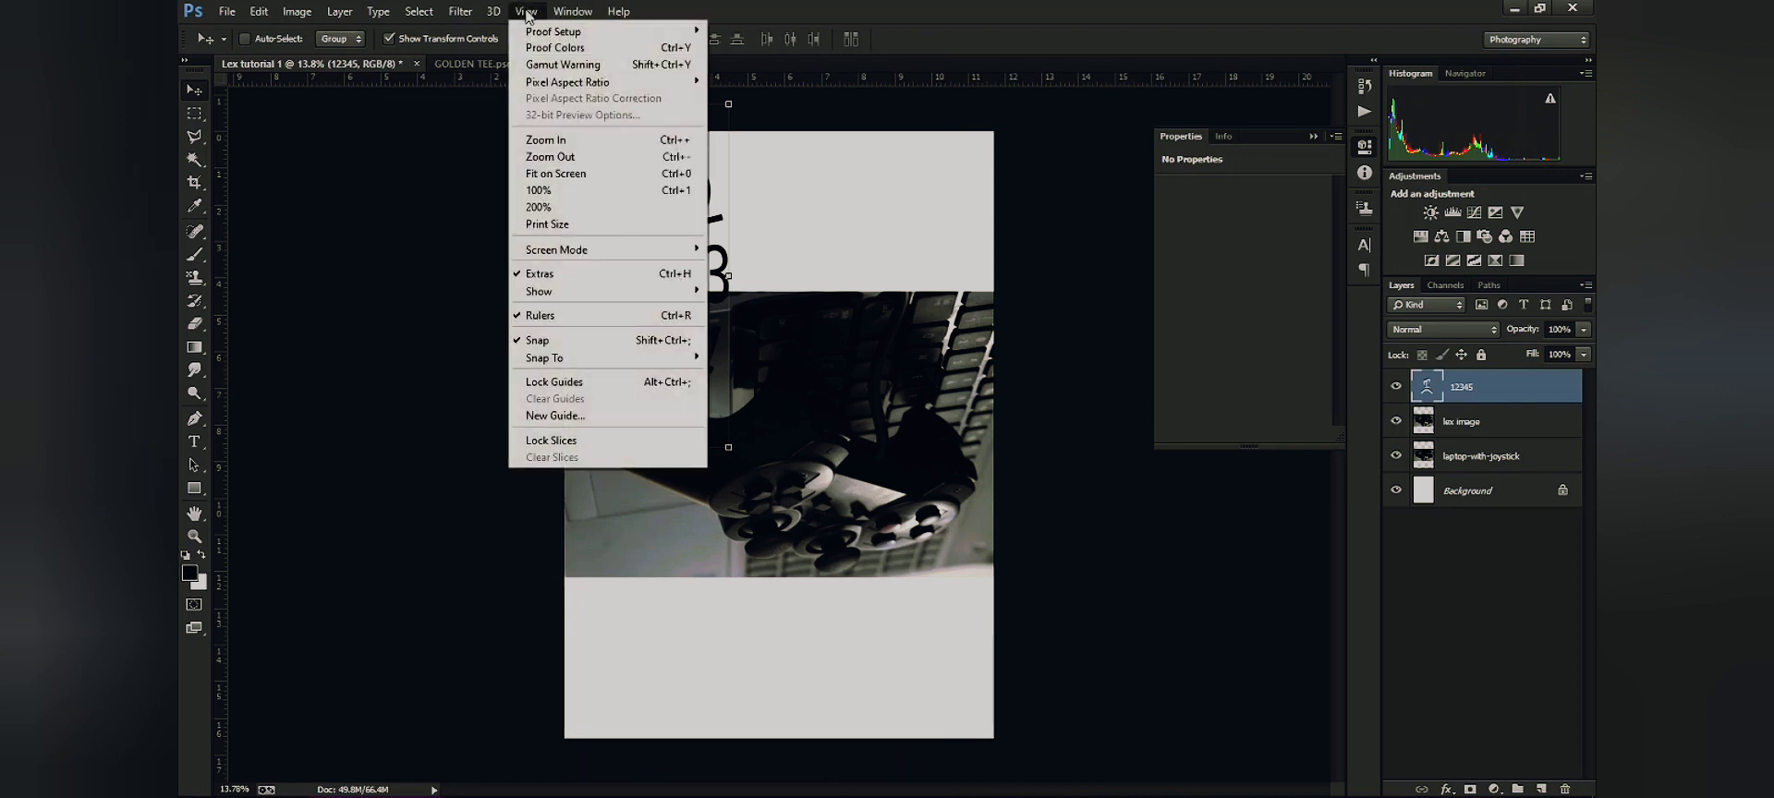
{"action": "left_click", "coordinate": [557, 223]}
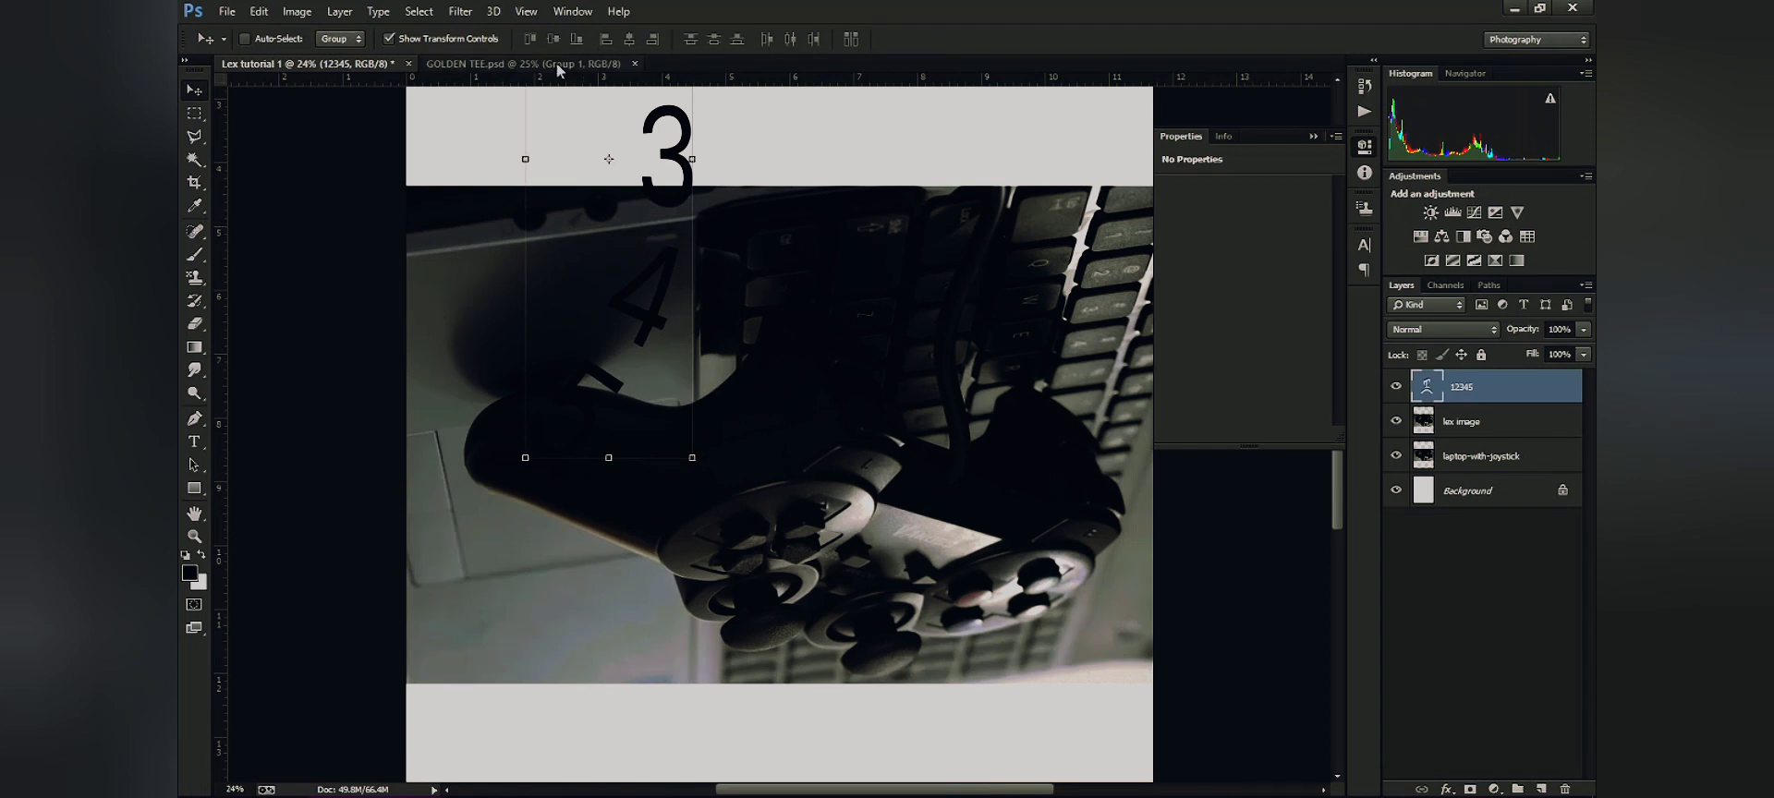
{"action": "left_click", "coordinate": [530, 11]}
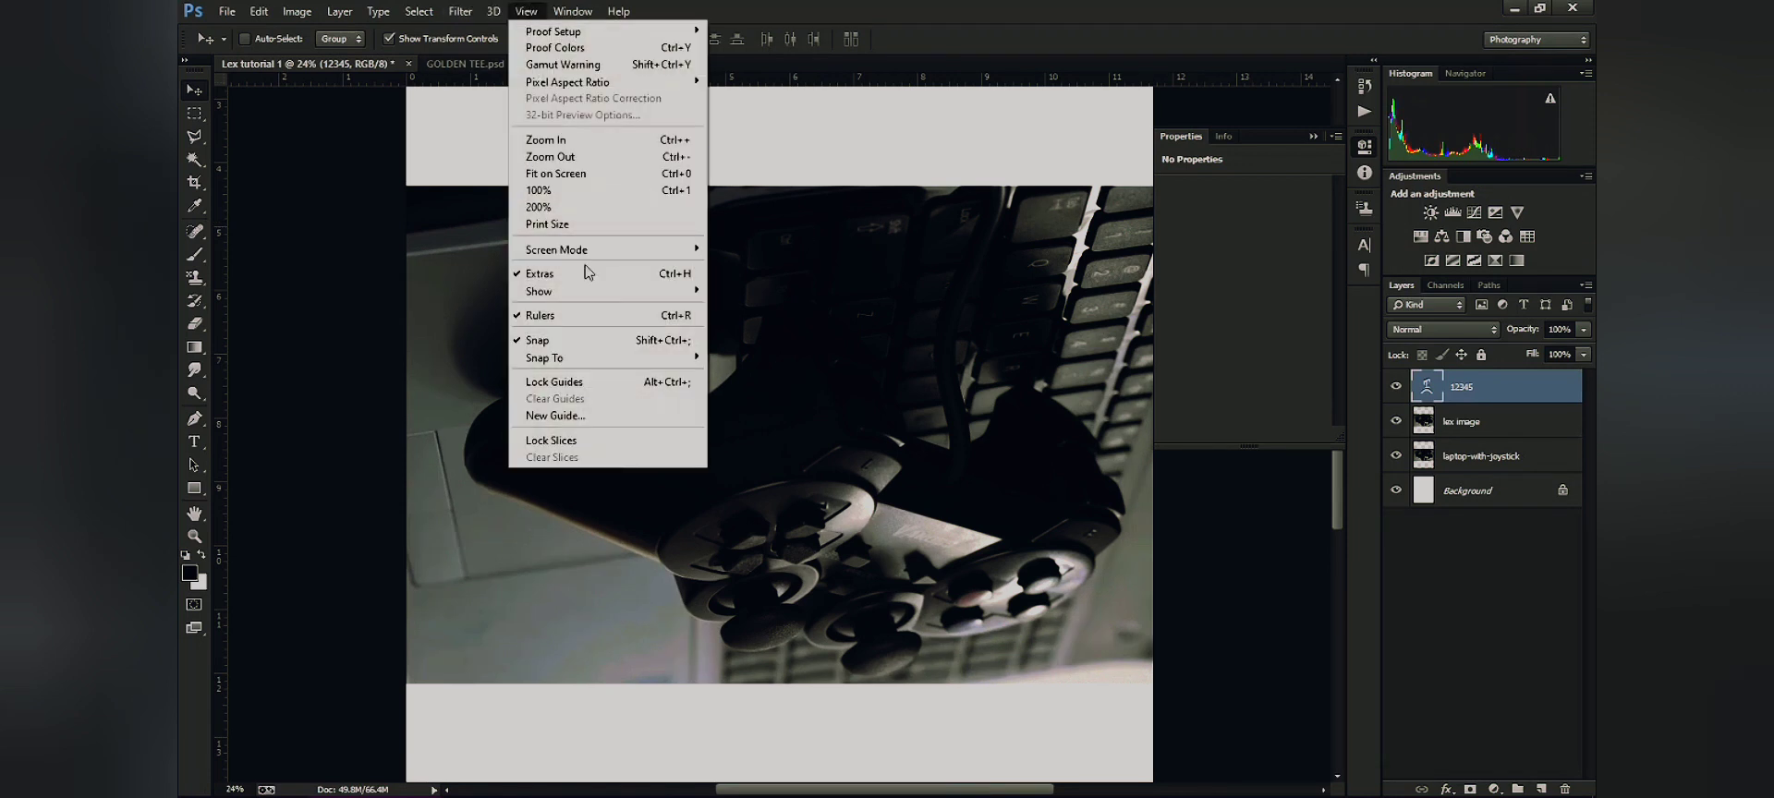
{"action": "mouse_move", "coordinate": [595, 250]}
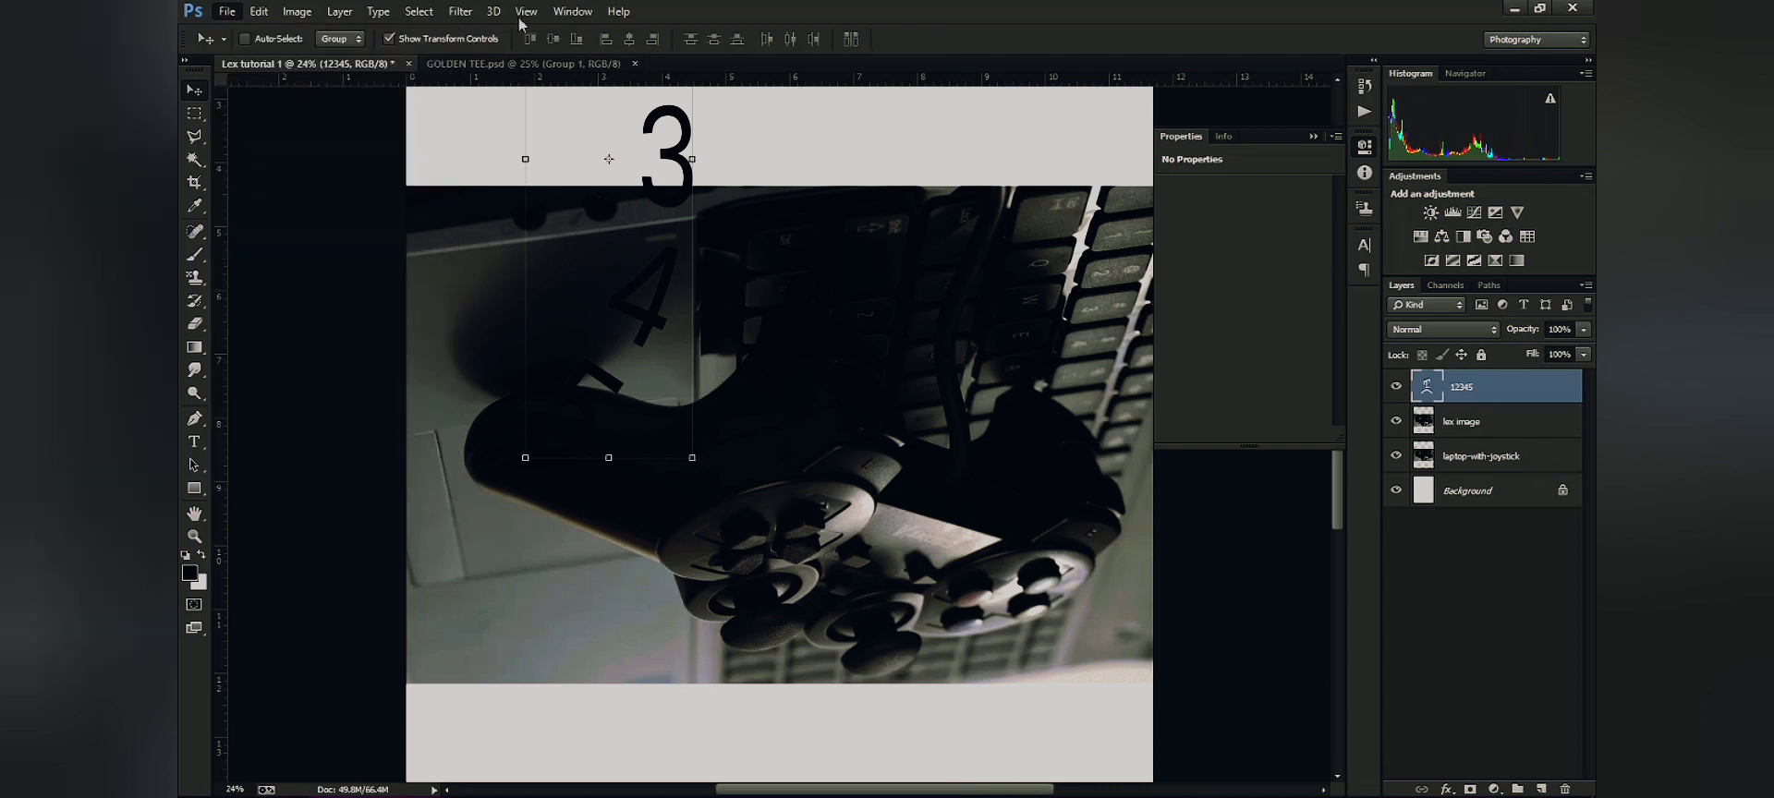
{"action": "left_click", "coordinate": [571, 11]}
{"action": "mouse_move", "coordinate": [526, 11]}
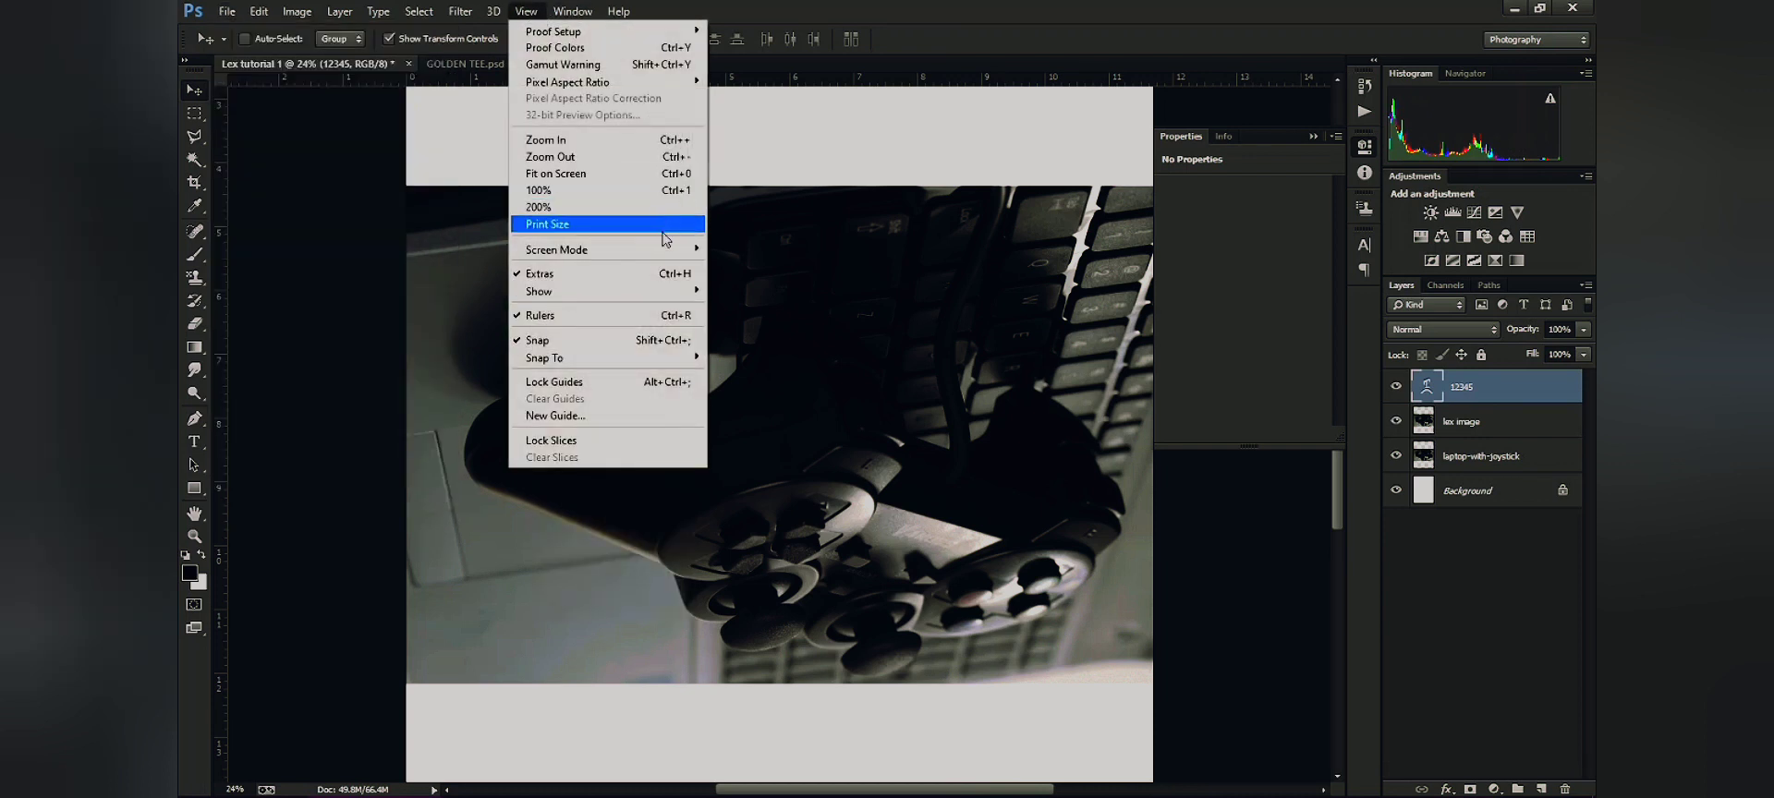
{"action": "mouse_move", "coordinate": [674, 245]}
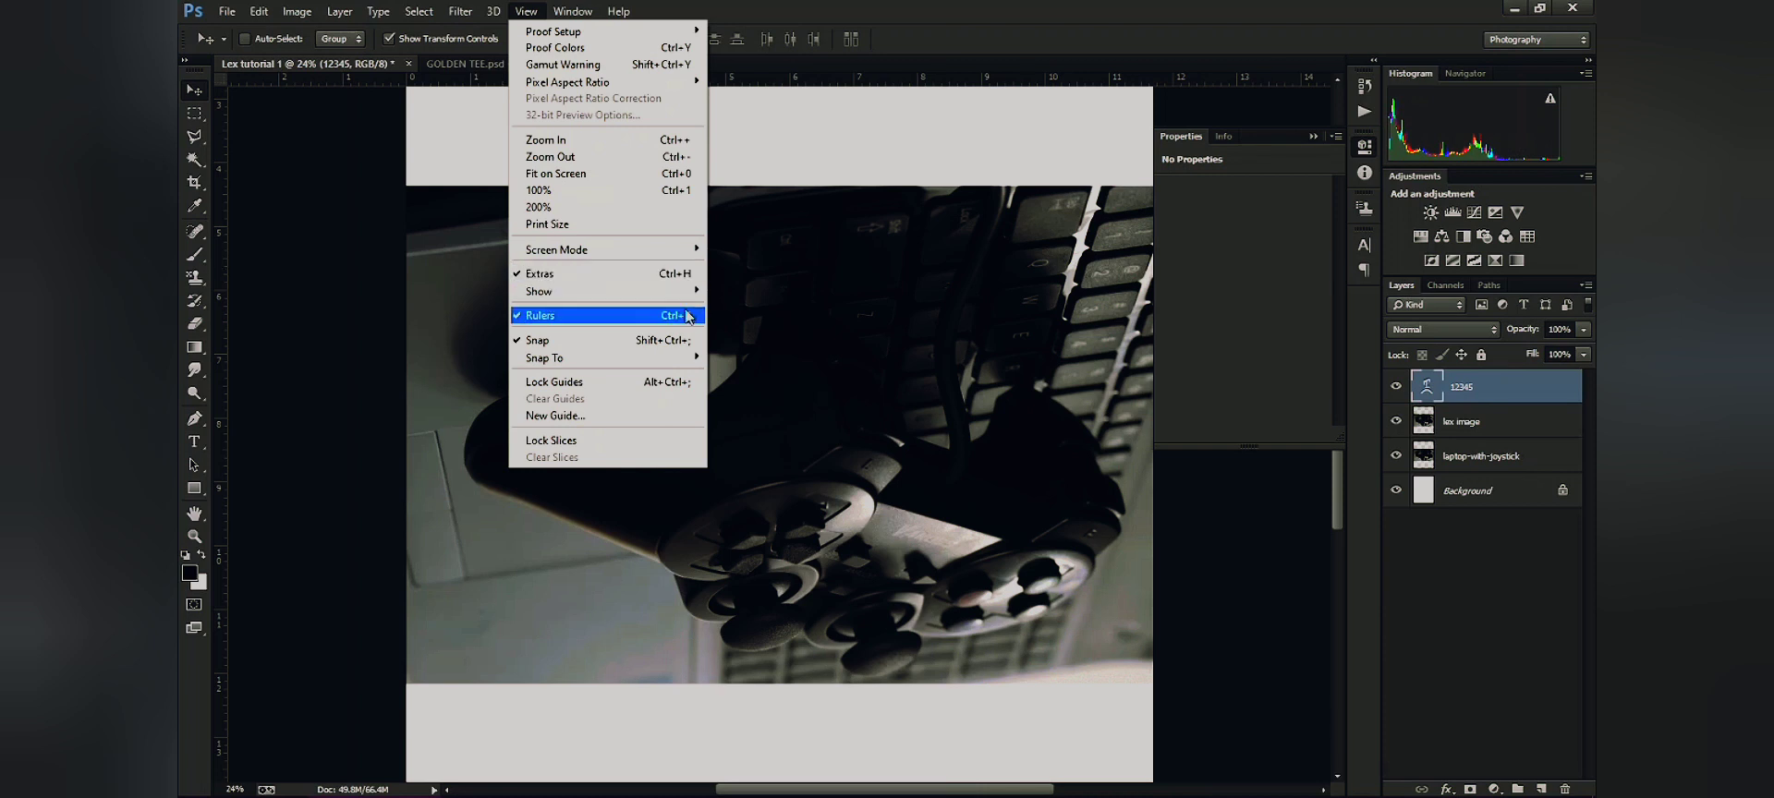
Show the grid over the image and hide it again
{"action": "mouse_move", "coordinate": [681, 300]}
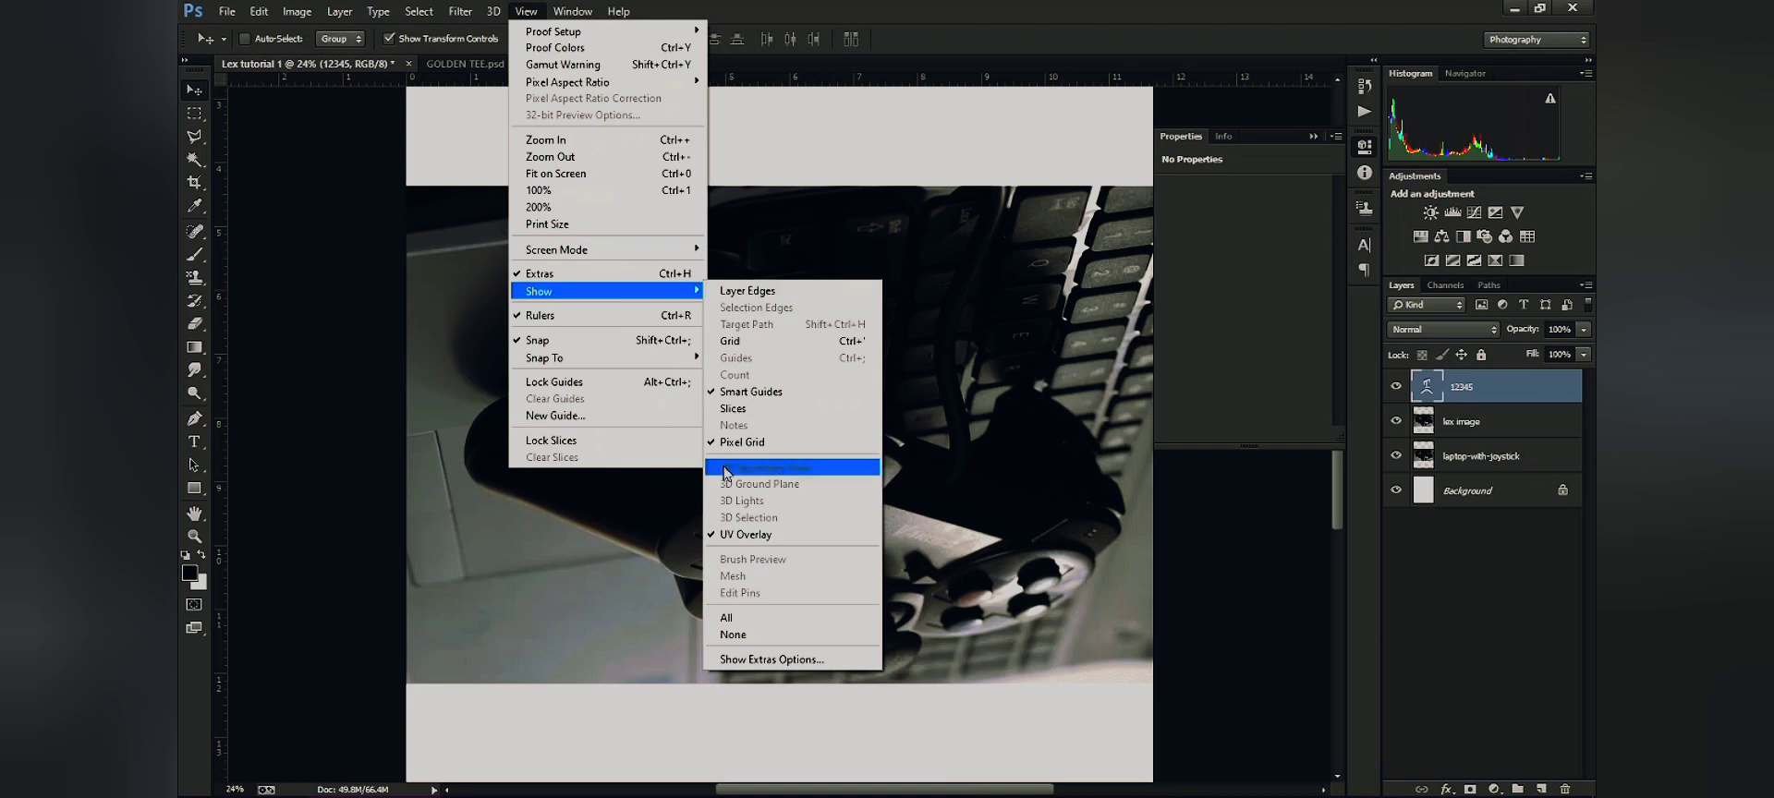
{"action": "left_click", "coordinate": [720, 344]}
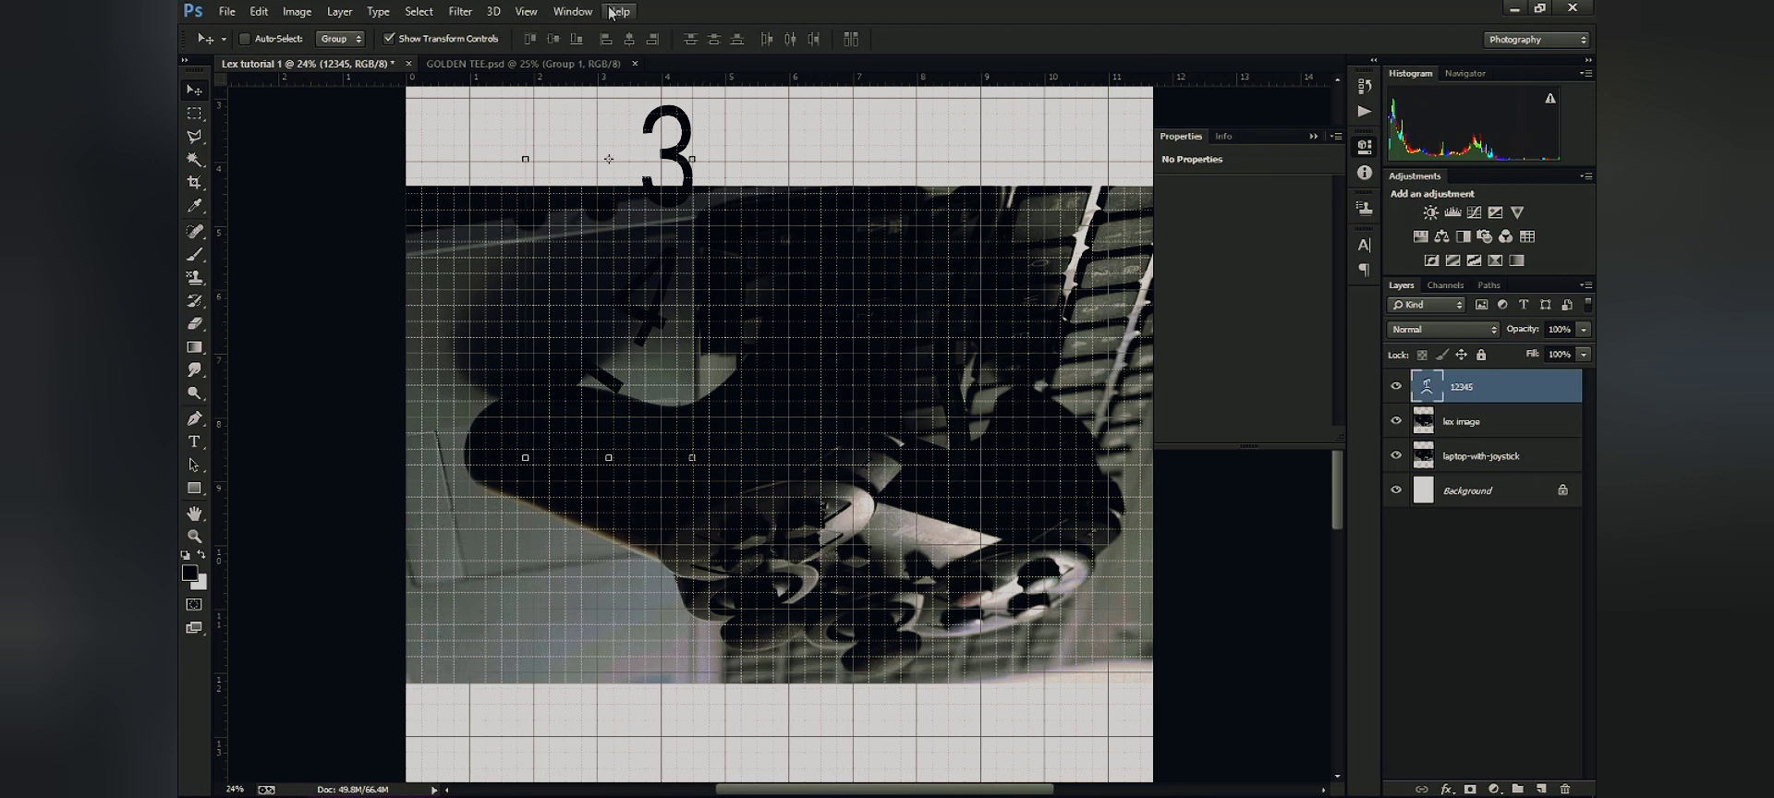
{"action": "left_click", "coordinate": [525, 11]}
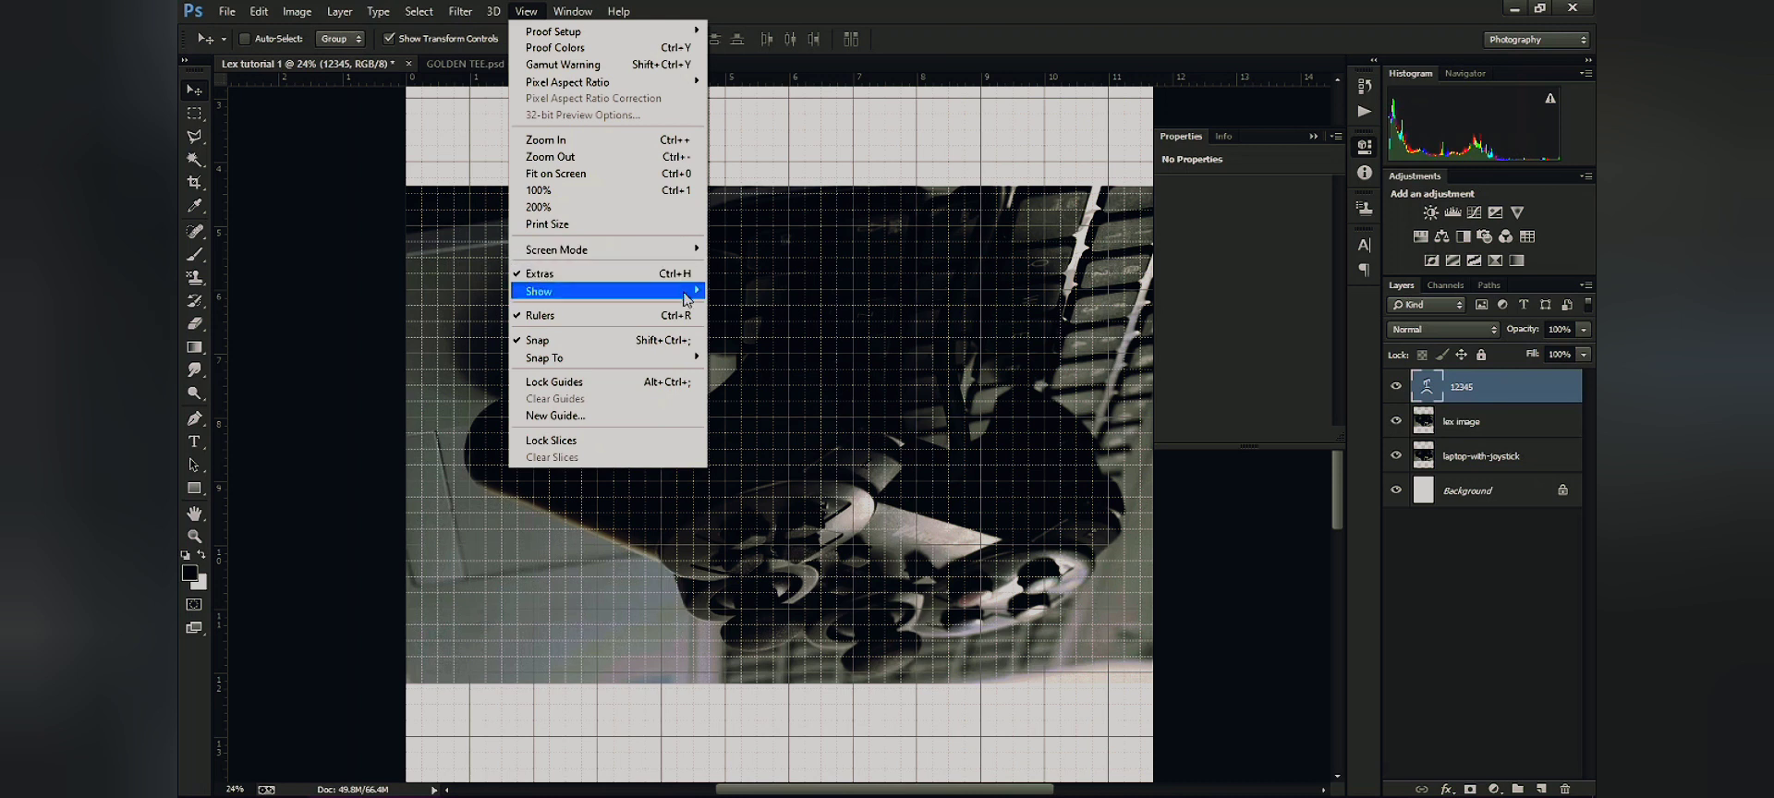
{"action": "left_click", "coordinate": [724, 340]}
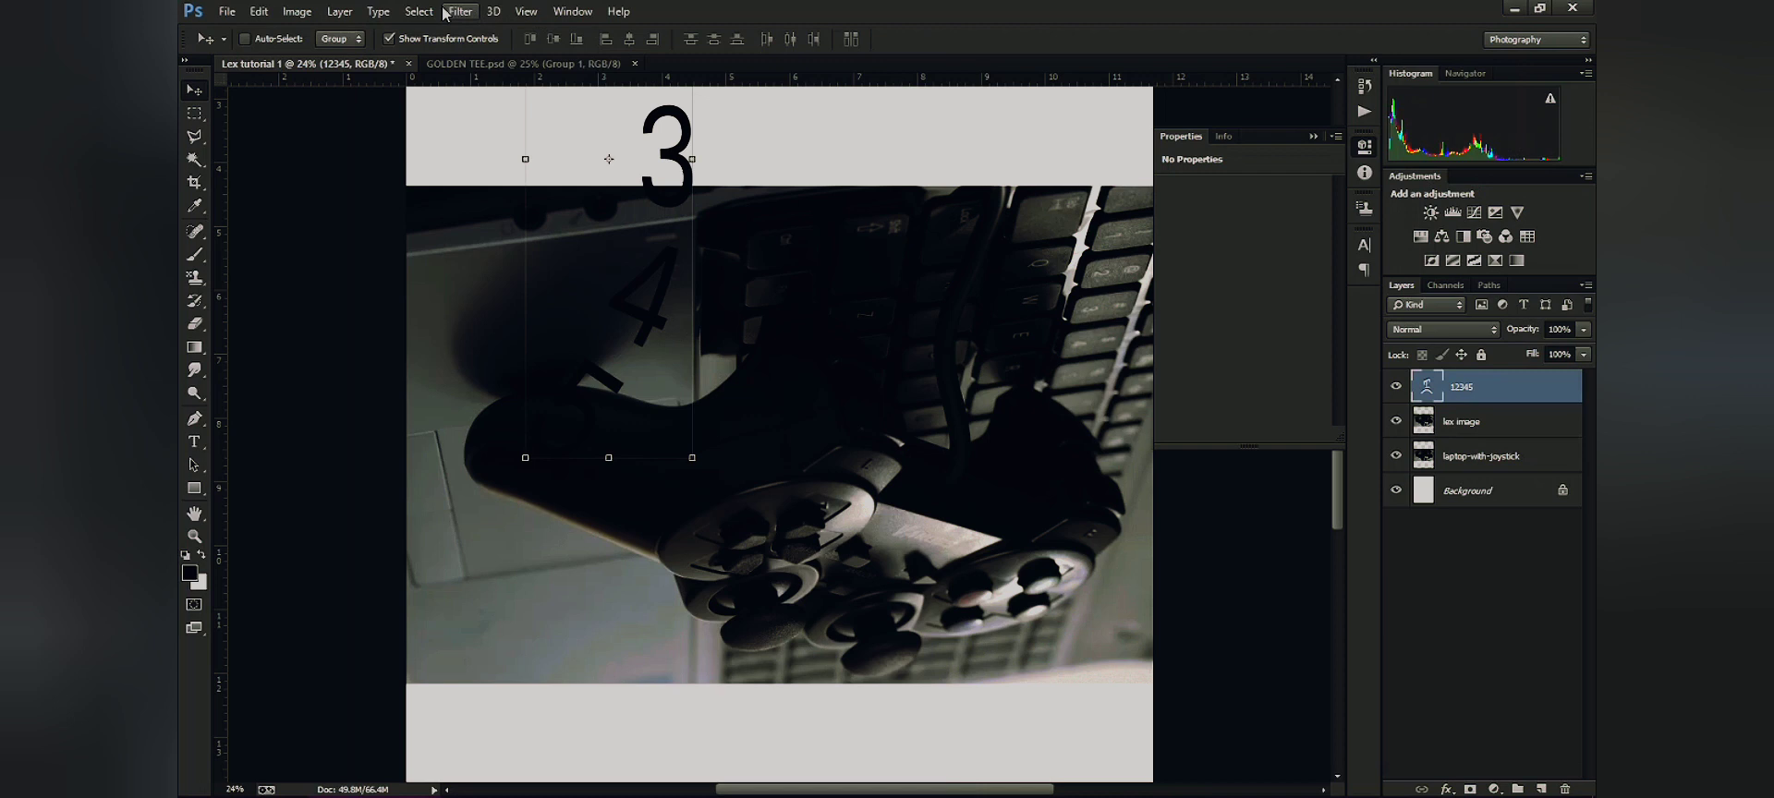
{"action": "left_click", "coordinate": [525, 11]}
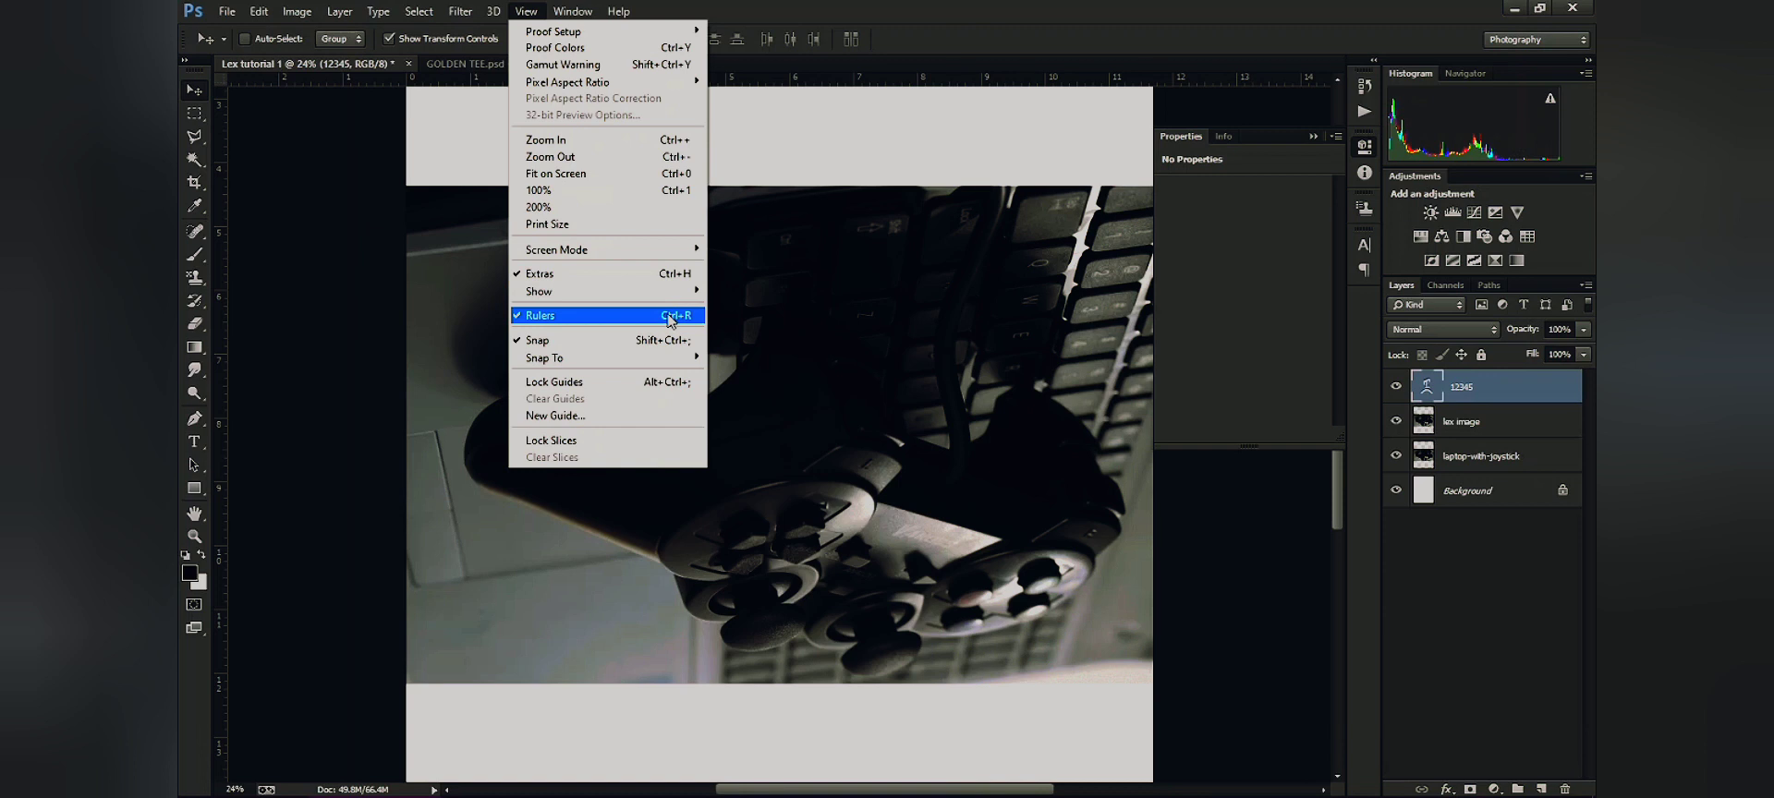
{"action": "mouse_move", "coordinate": [660, 293]}
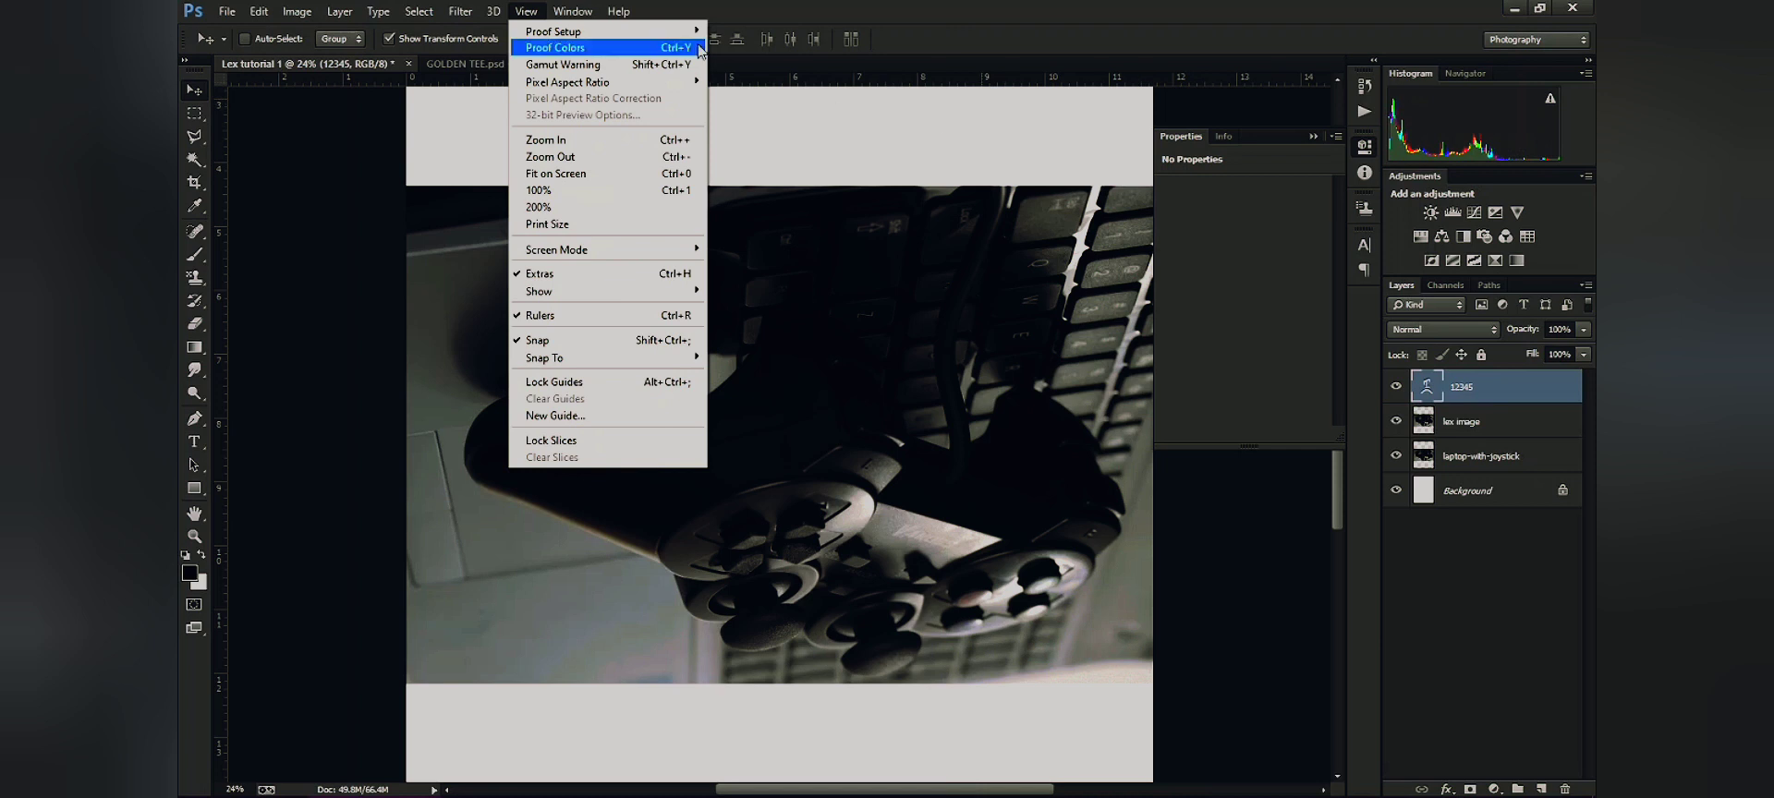
Look over the view options for rulers, snapping, guides and slices, and the list of available panels
{"action": "left_click", "coordinate": [339, 13]}
{"action": "left_click", "coordinate": [572, 11]}
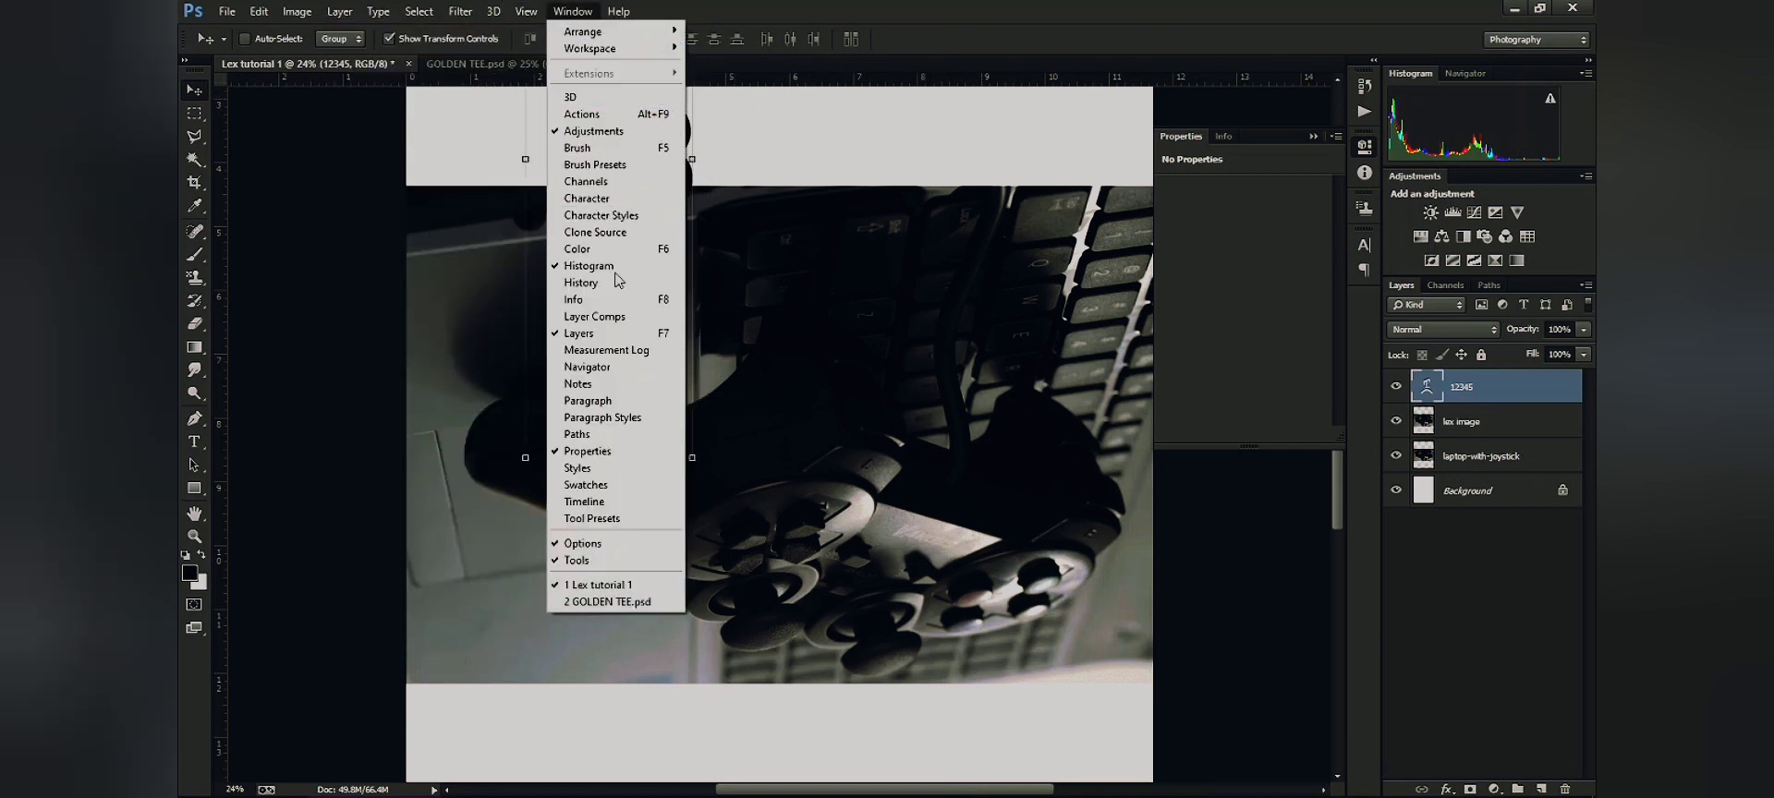
{"action": "left_click", "coordinate": [560, 10]}
{"action": "left_click", "coordinate": [557, 8]}
{"action": "mouse_move", "coordinate": [527, 11]}
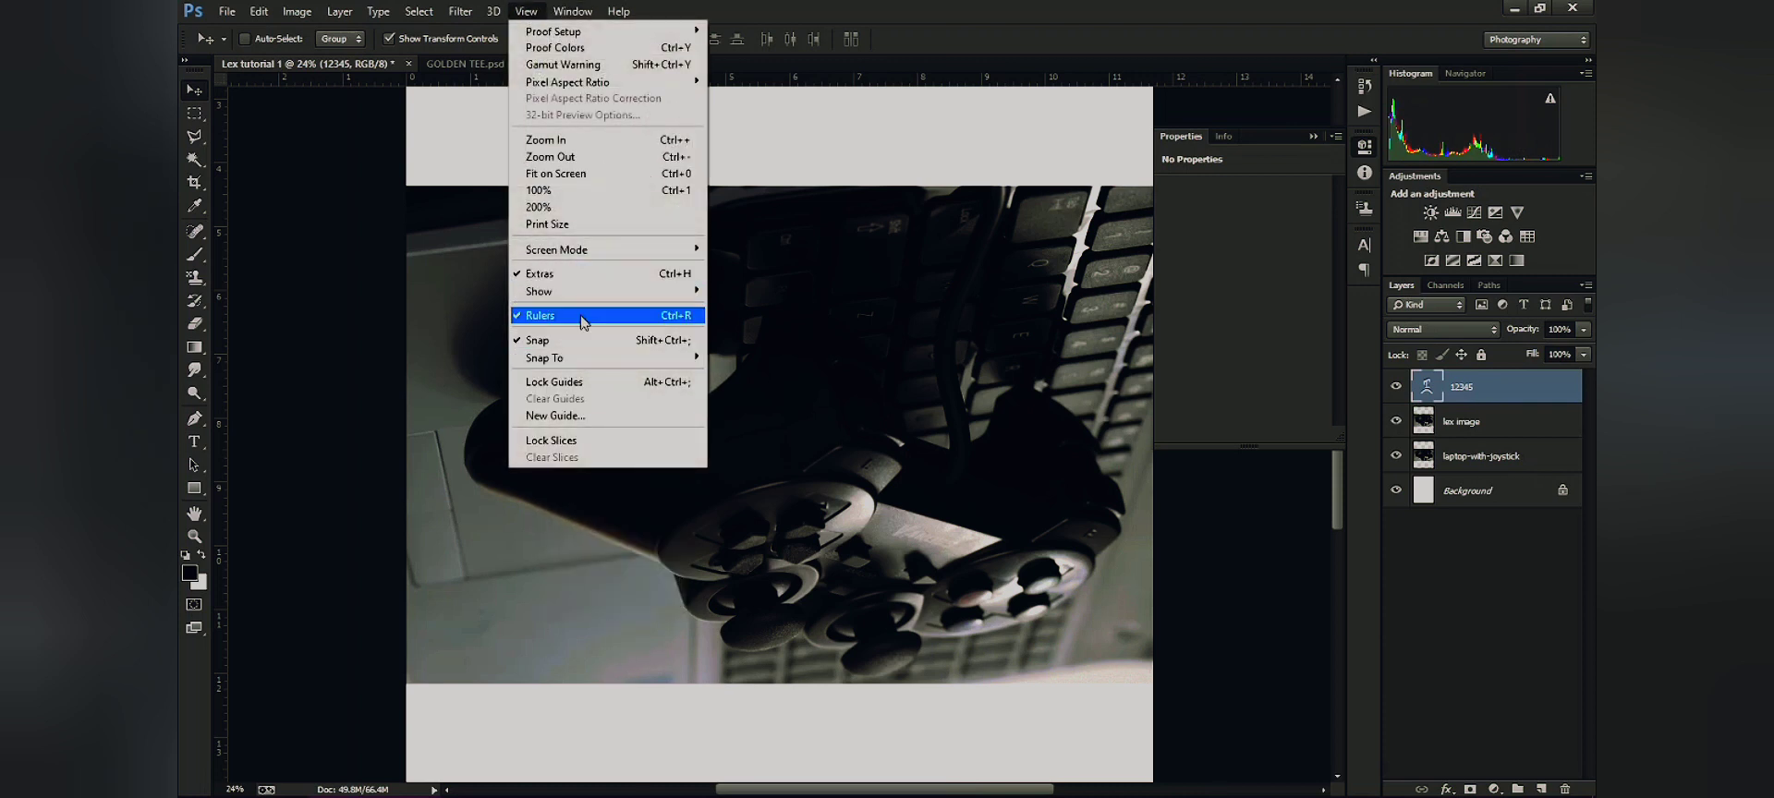
{"action": "mouse_move", "coordinate": [607, 357]}
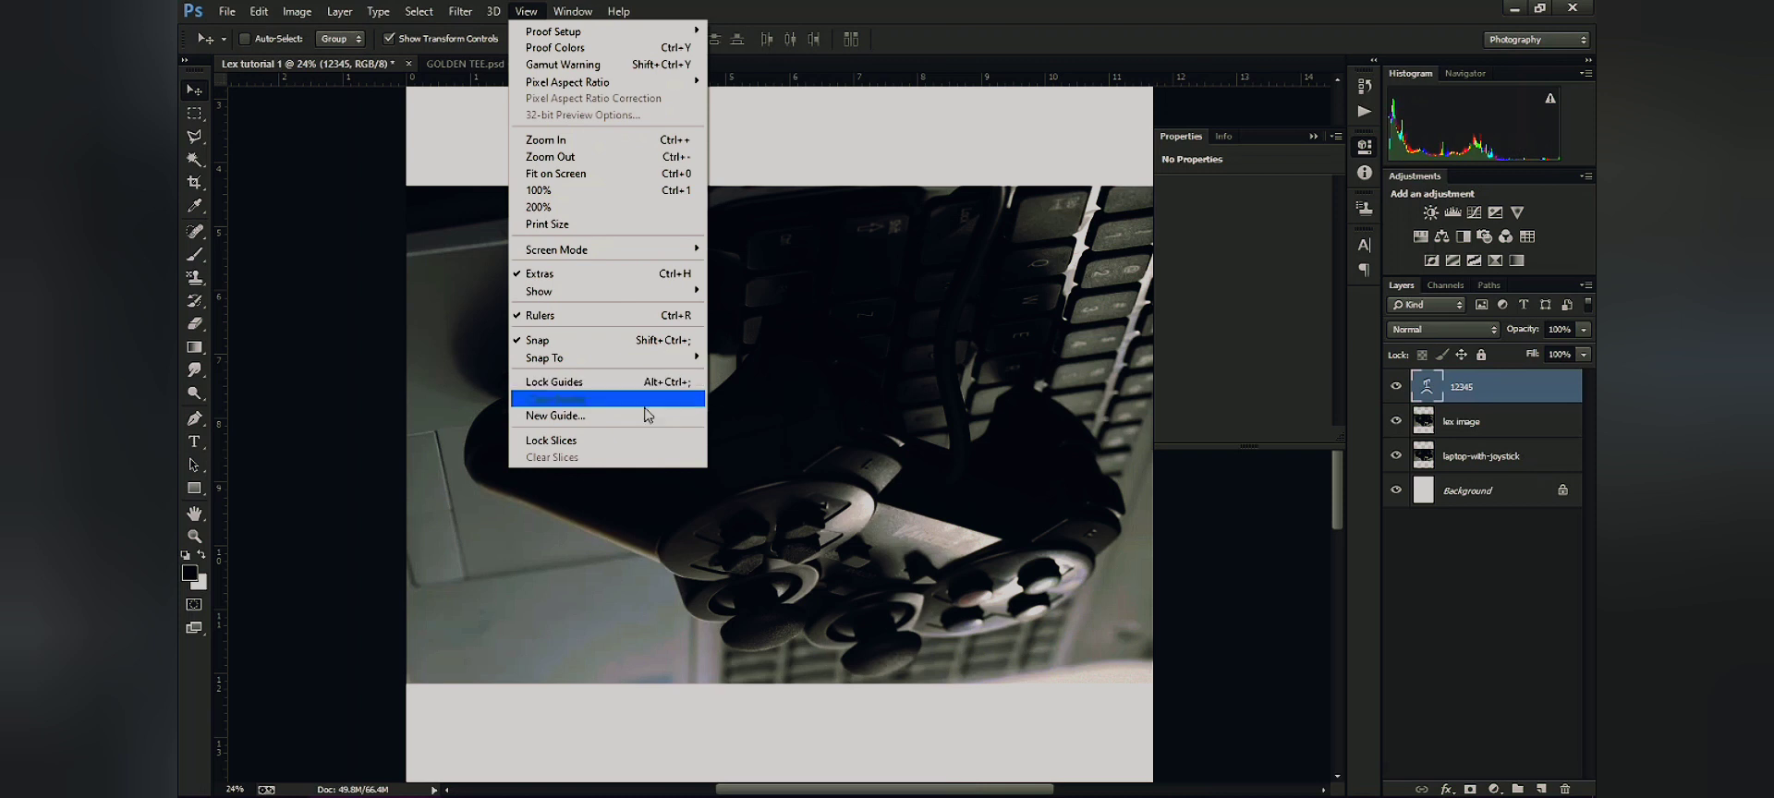
{"action": "mouse_move", "coordinate": [580, 9]}
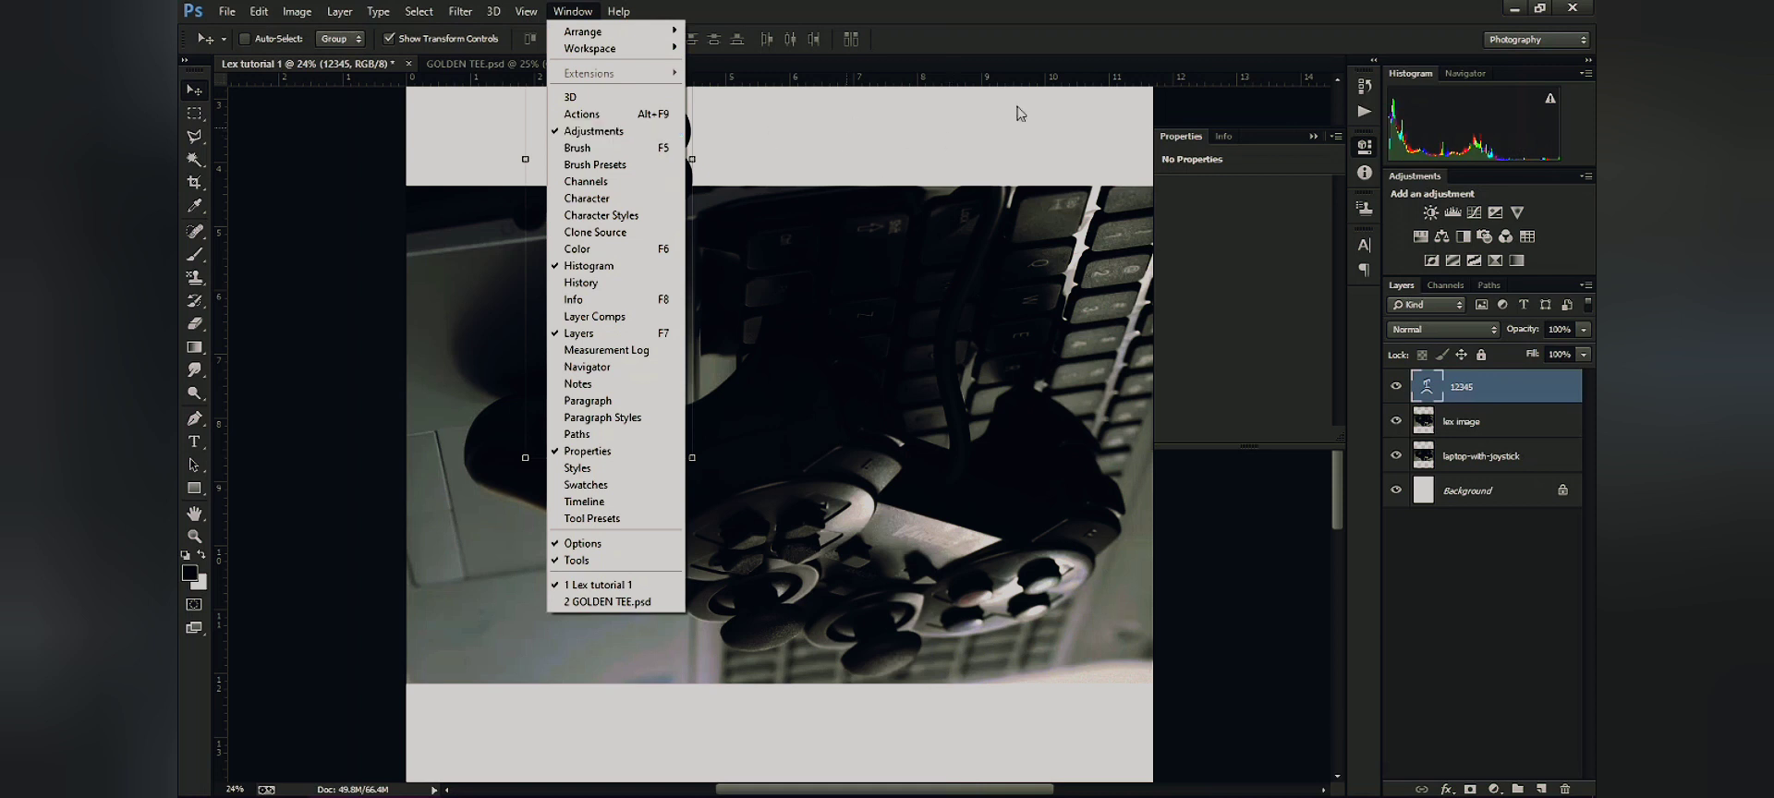
{"action": "key", "text": "Right"}
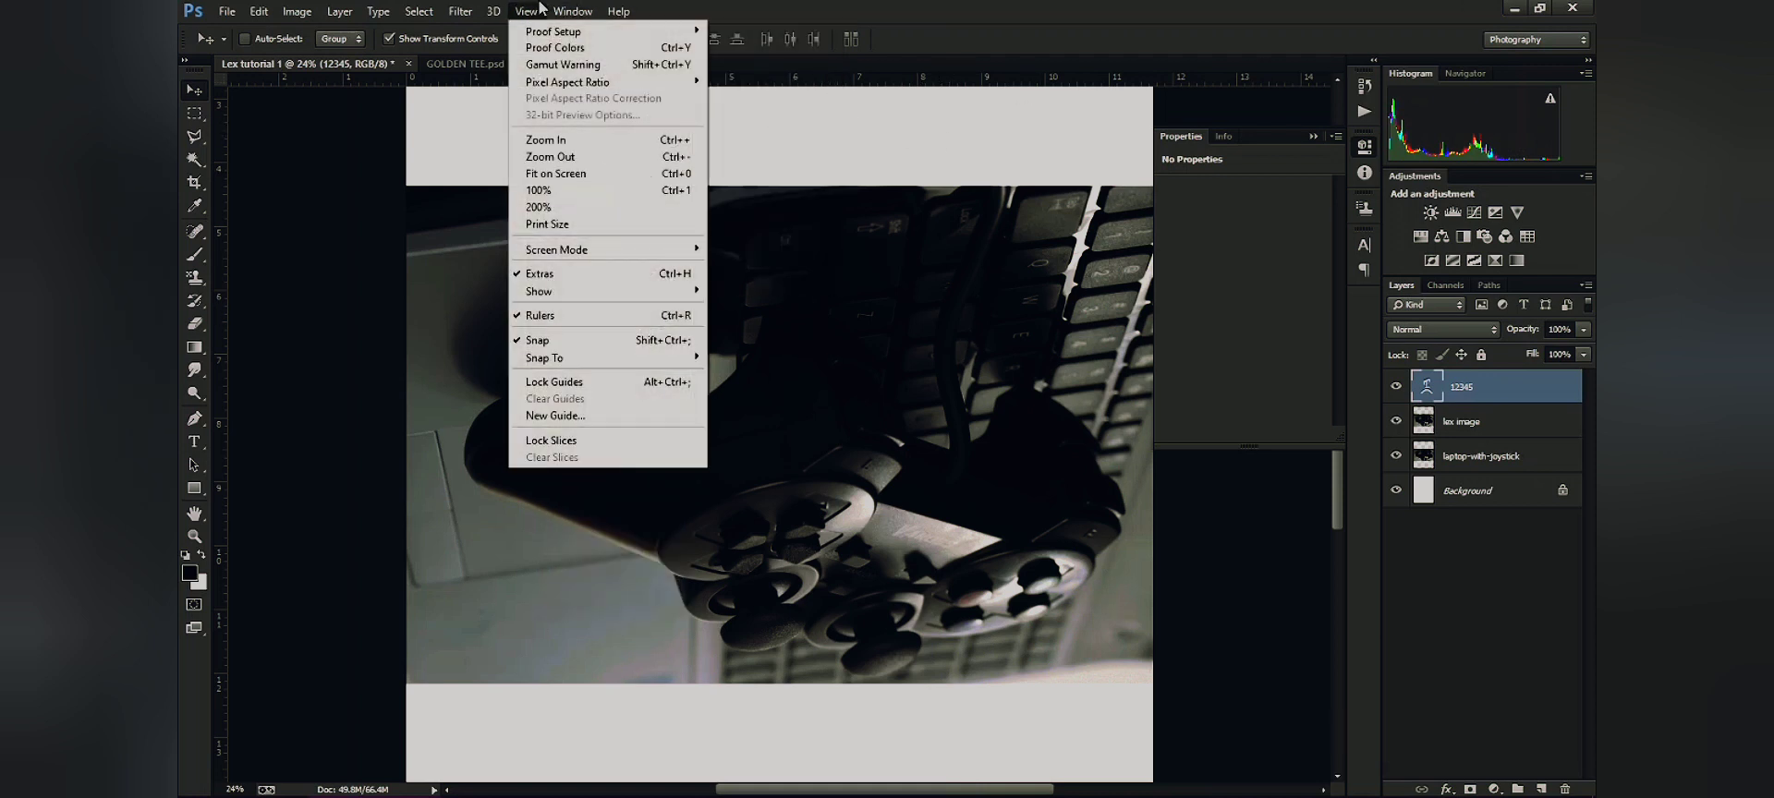
Tile the two open documents vertically side by side and collapse the Properties panel
{"action": "mouse_move", "coordinate": [573, 18]}
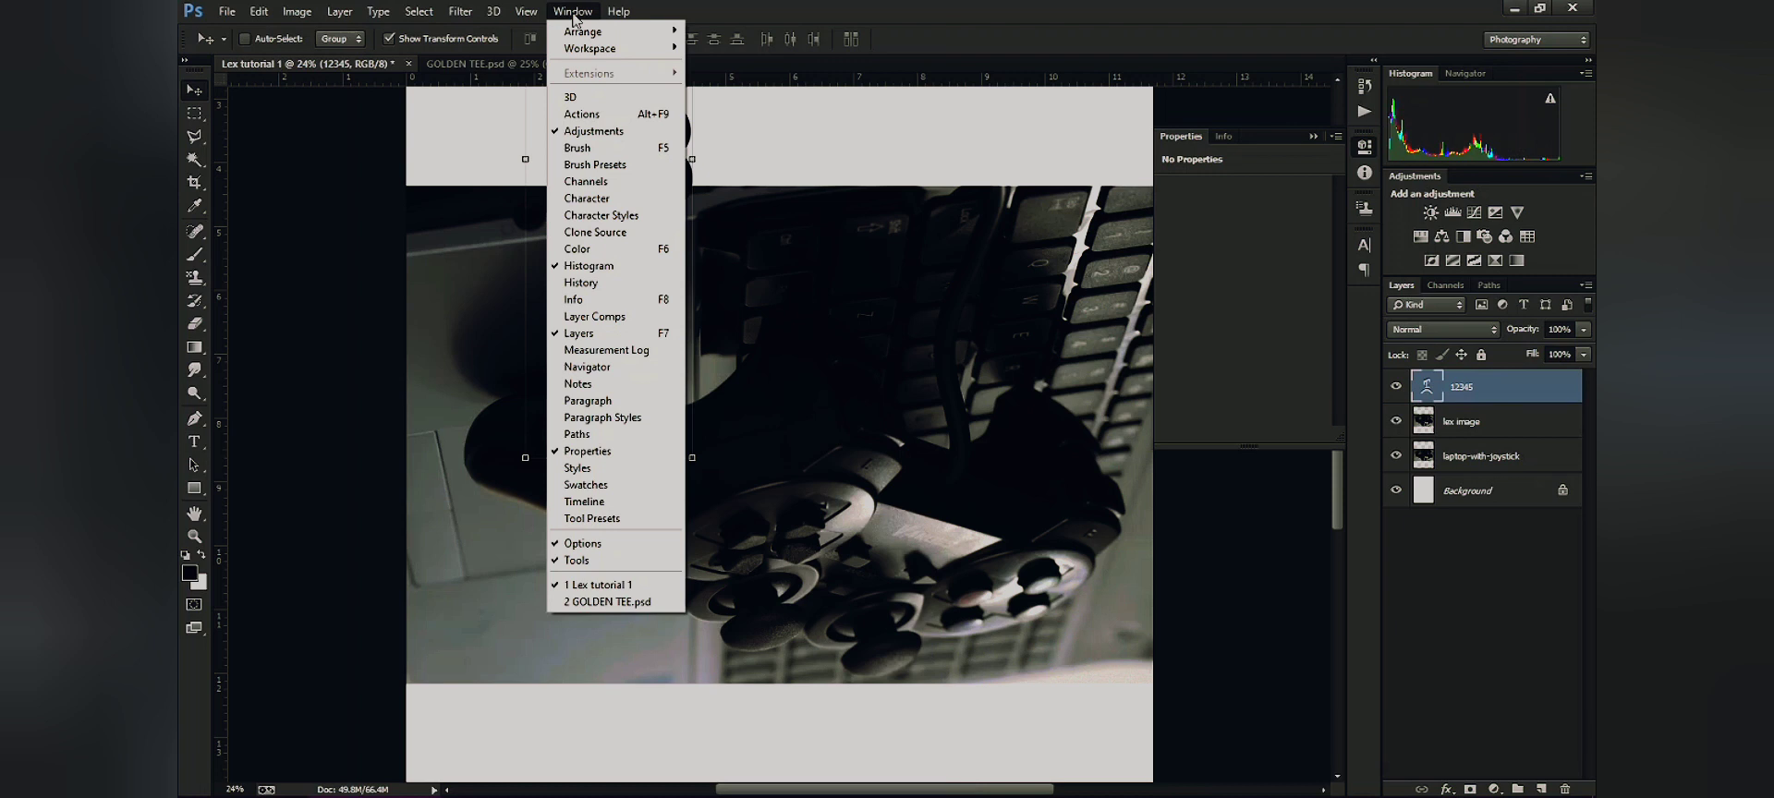
{"action": "mouse_move", "coordinate": [596, 51]}
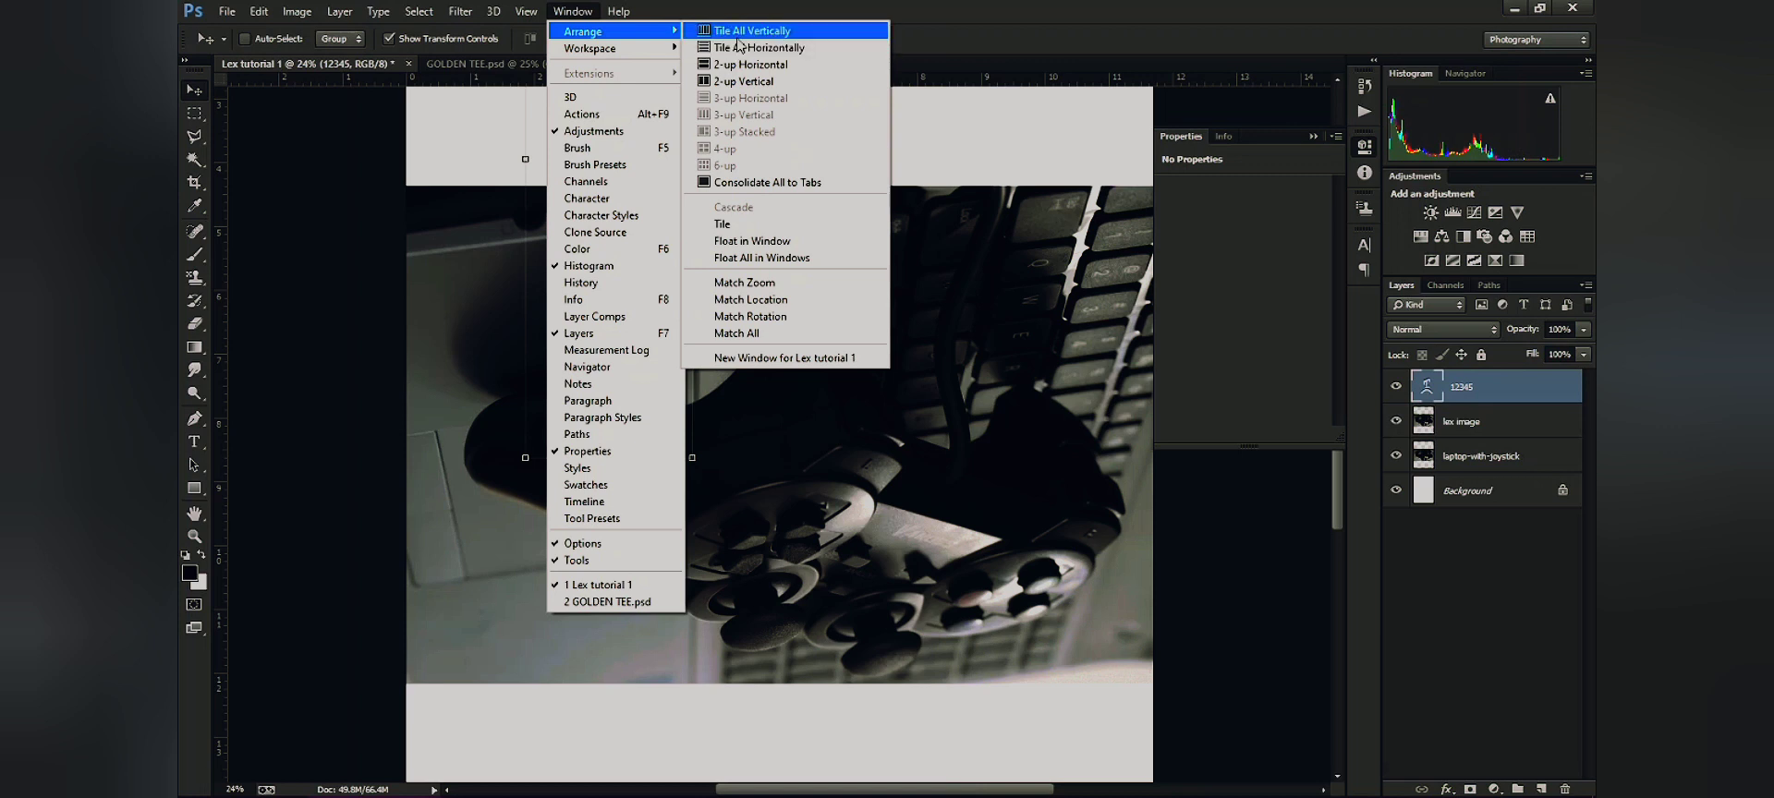
{"action": "left_click", "coordinate": [737, 35]}
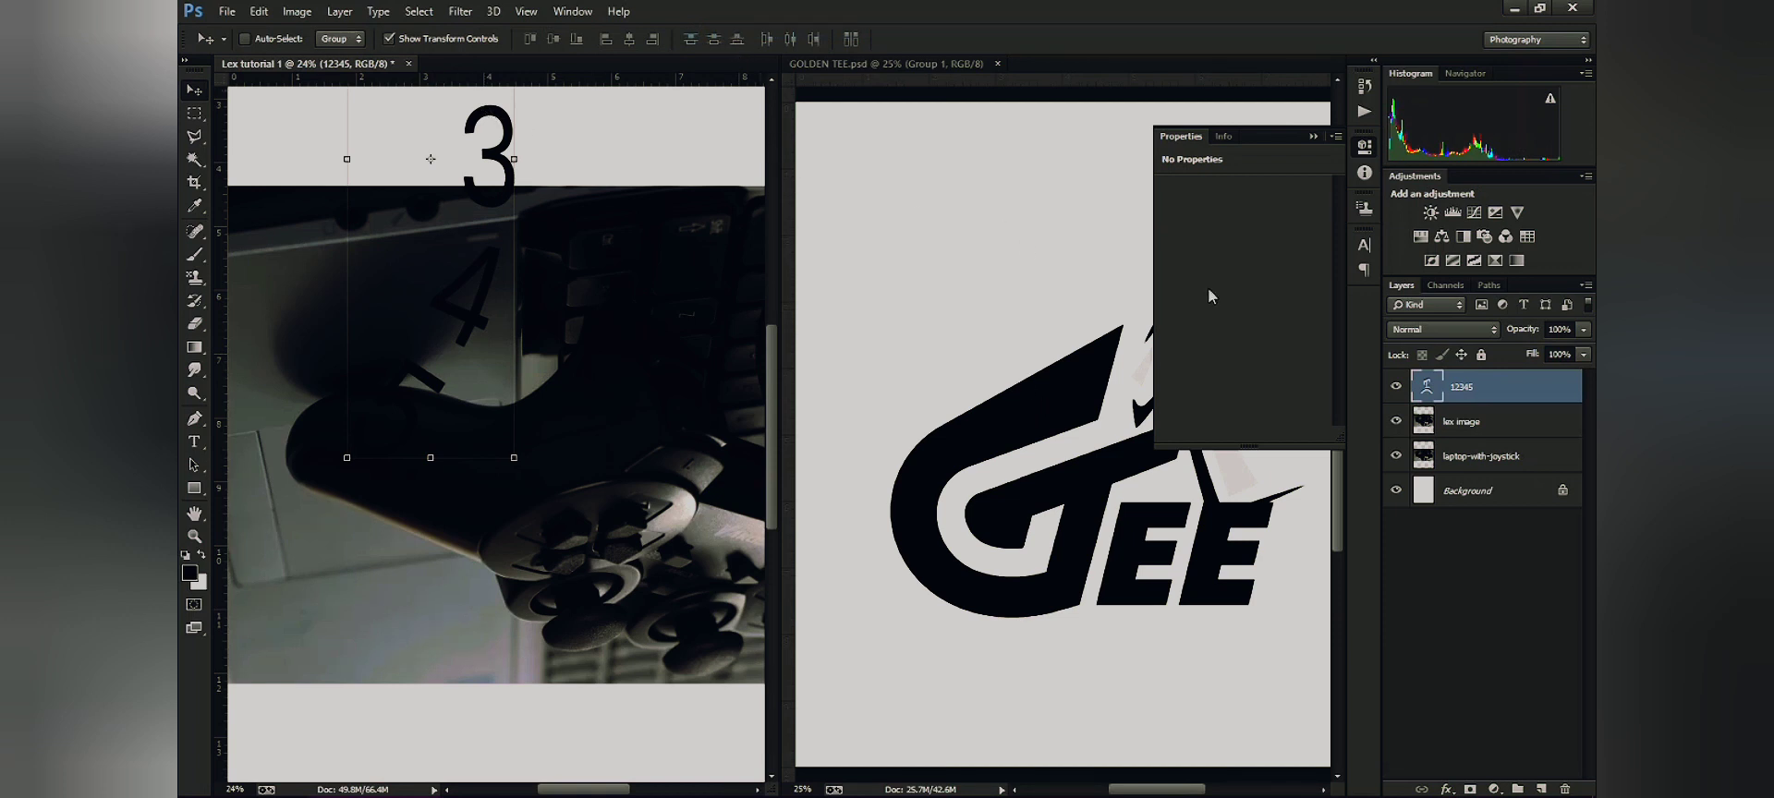
{"action": "left_click", "coordinate": [1312, 138]}
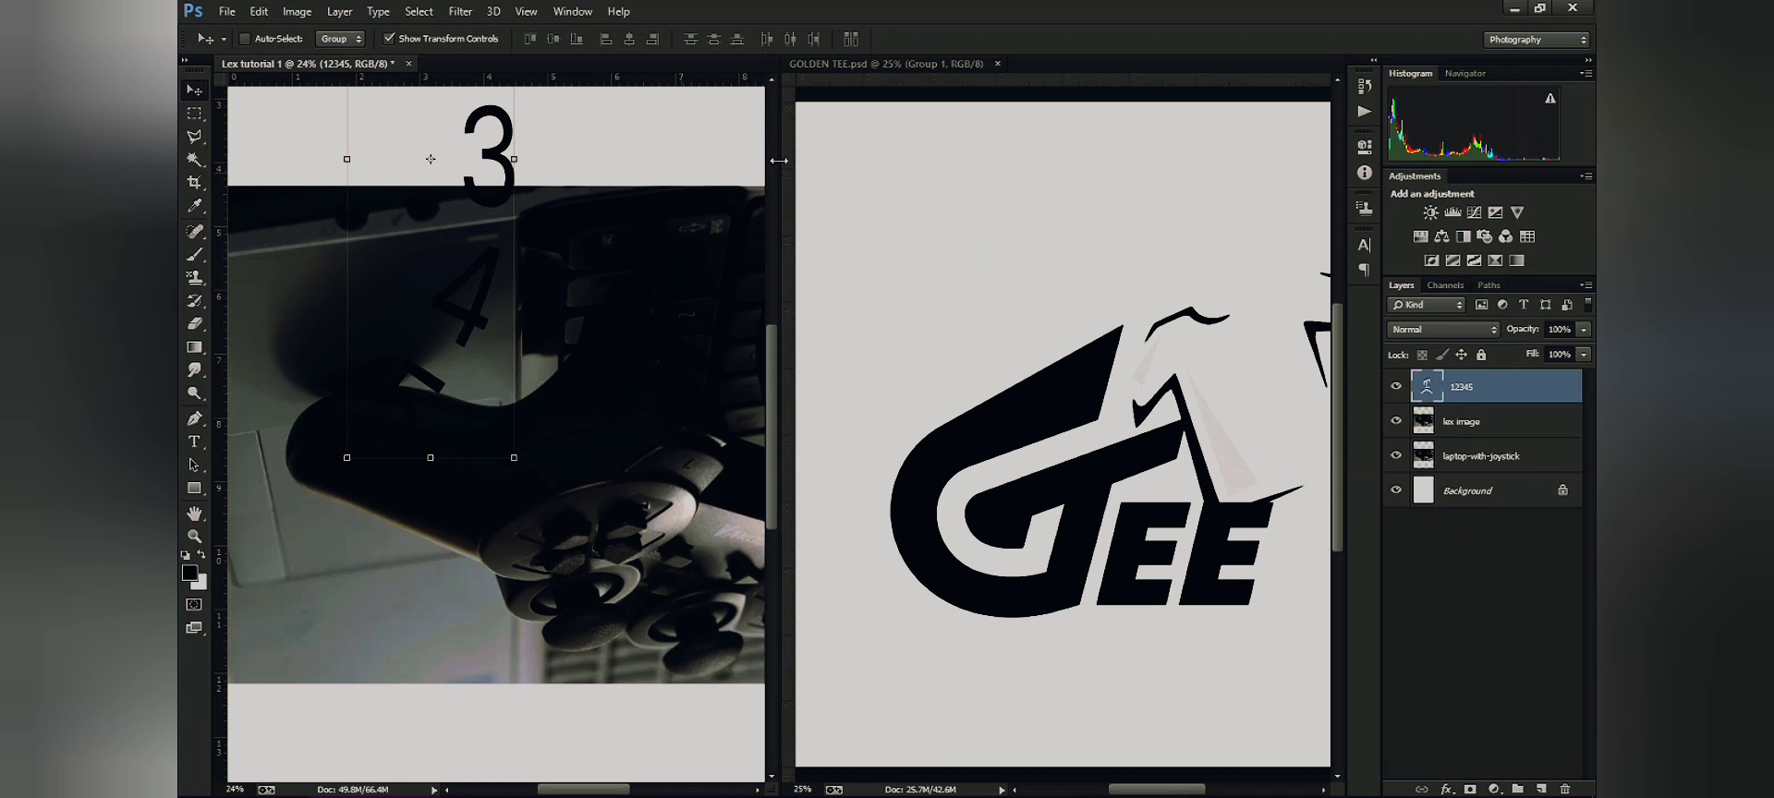
Arrange the two documents as 2-up Horizontal and apply Tile All Horizontally
{"action": "left_click", "coordinate": [586, 12]}
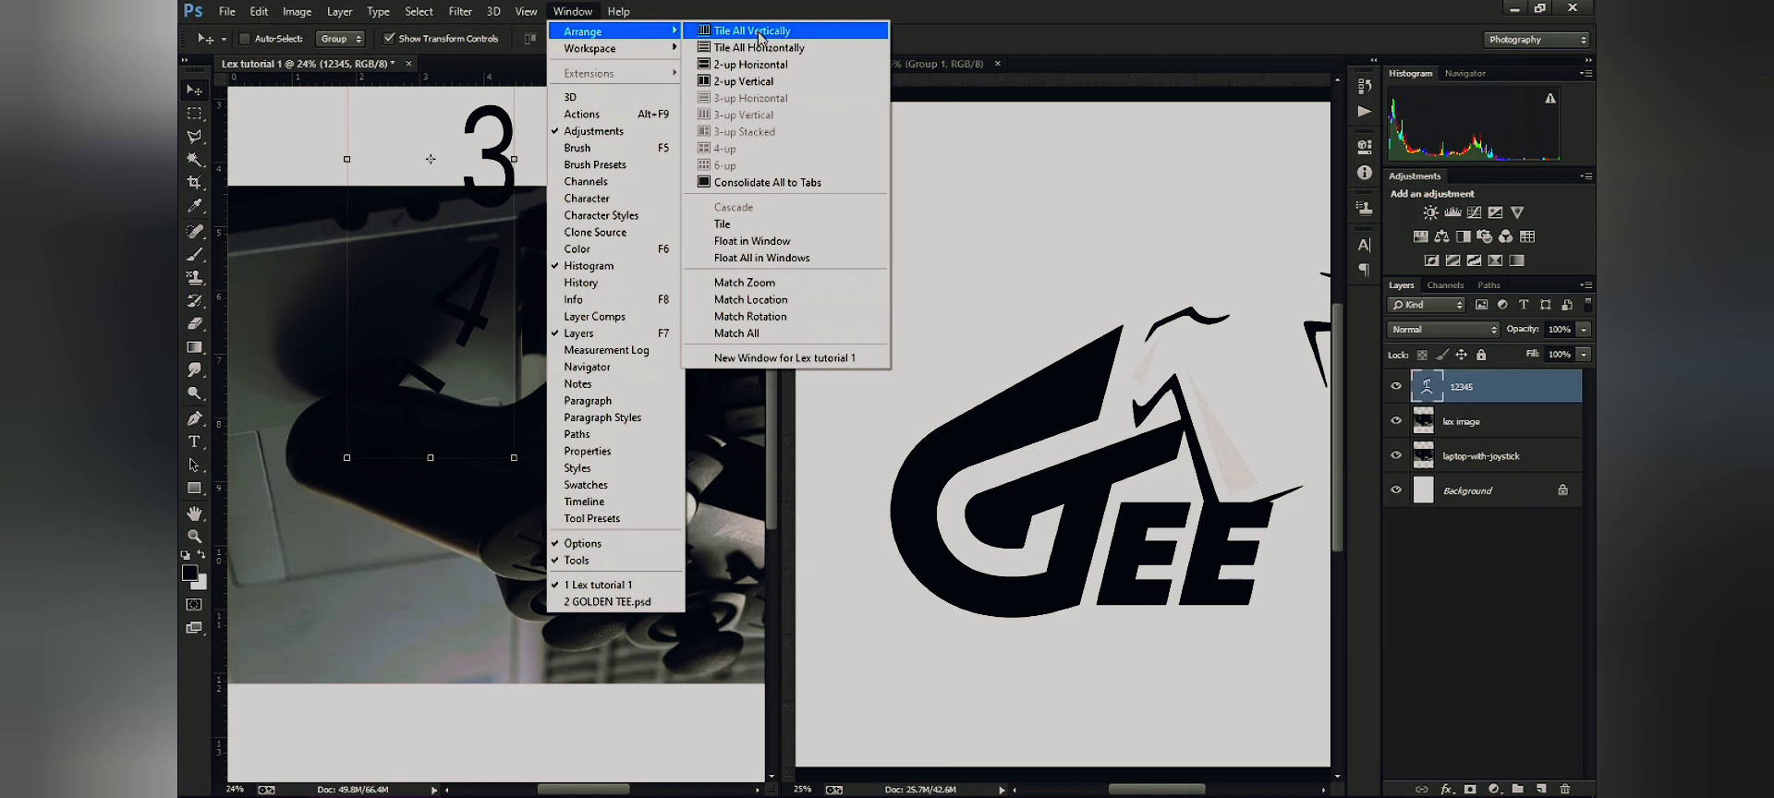
{"action": "left_click", "coordinate": [750, 65]}
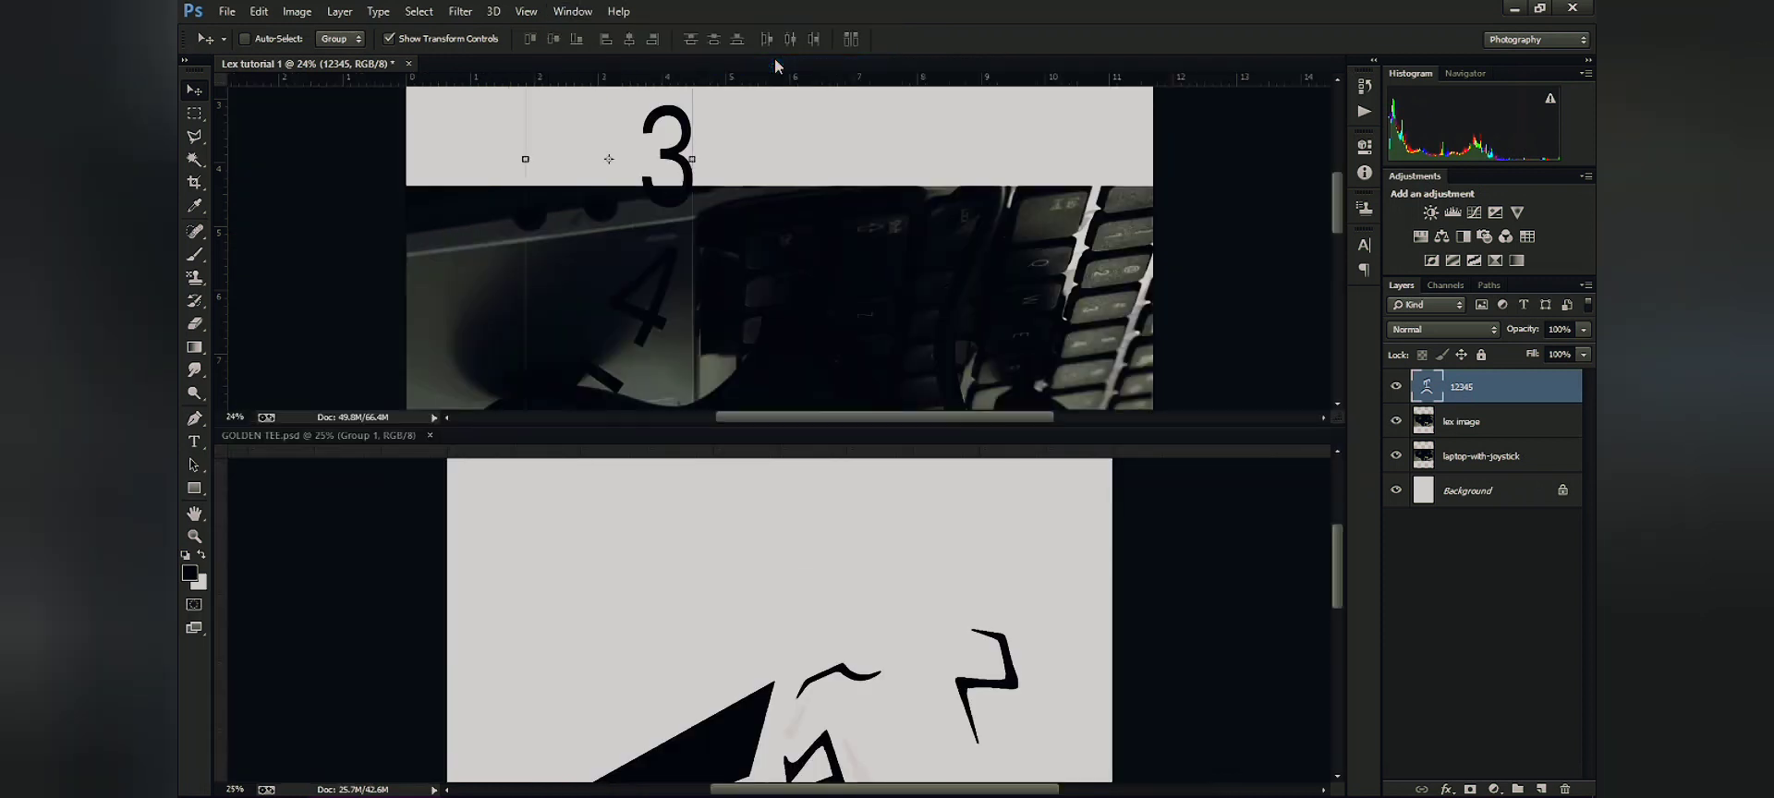
{"action": "left_click", "coordinate": [571, 12]}
{"action": "mouse_move", "coordinate": [638, 35]}
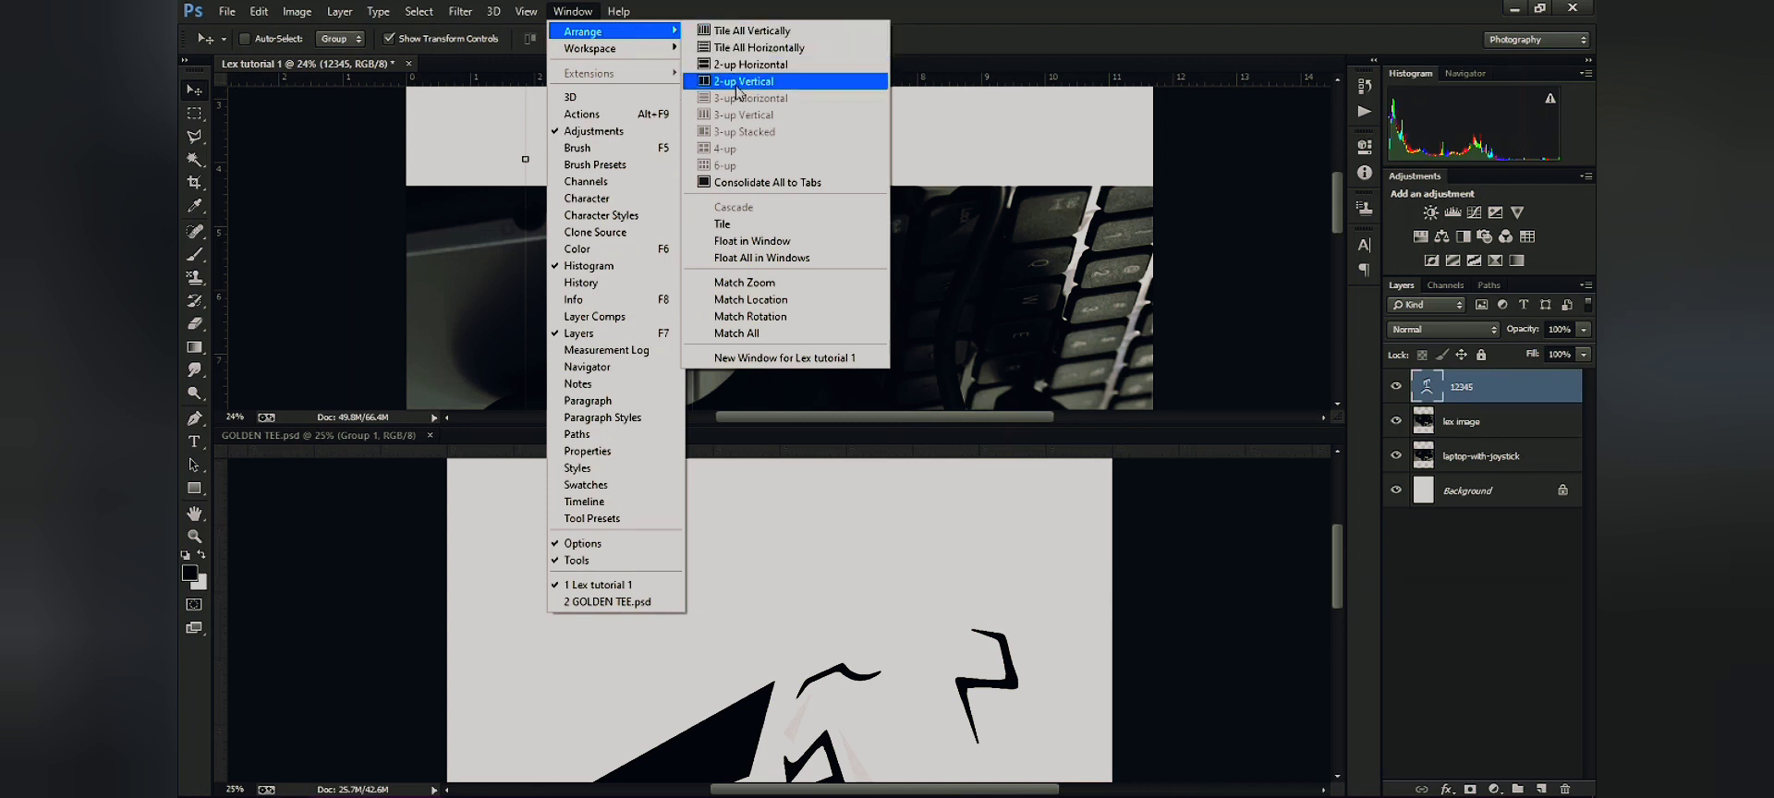
{"action": "left_click", "coordinate": [738, 49]}
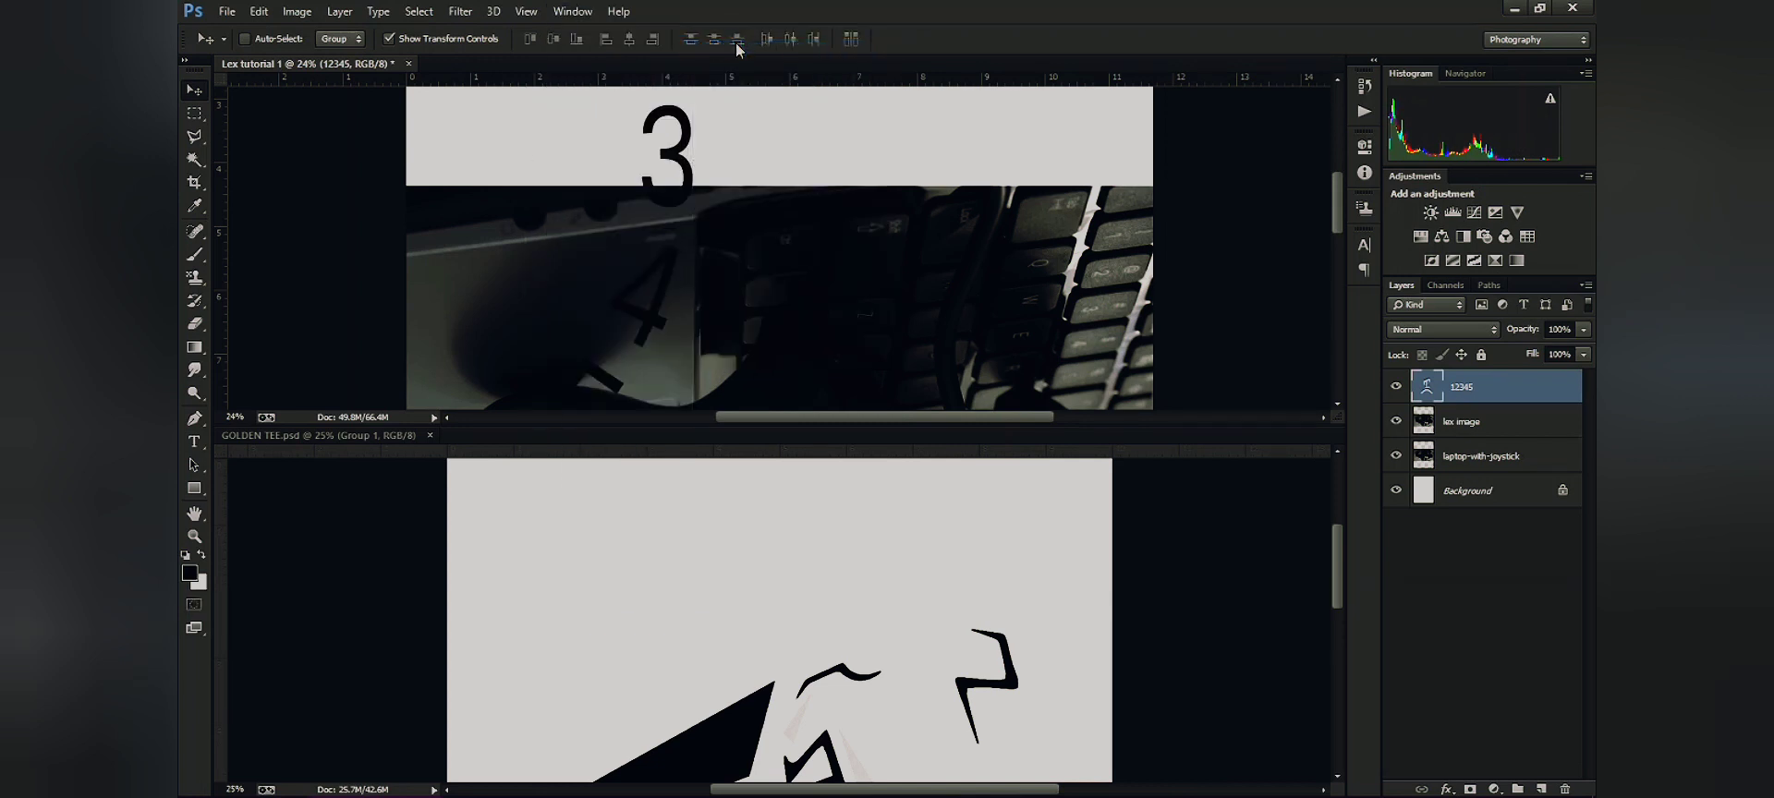
Consolidate all documents to tabs, and switch to GOLDEN TEE.psd and back to "Lex tutorial 1"
{"action": "left_click", "coordinate": [584, 13]}
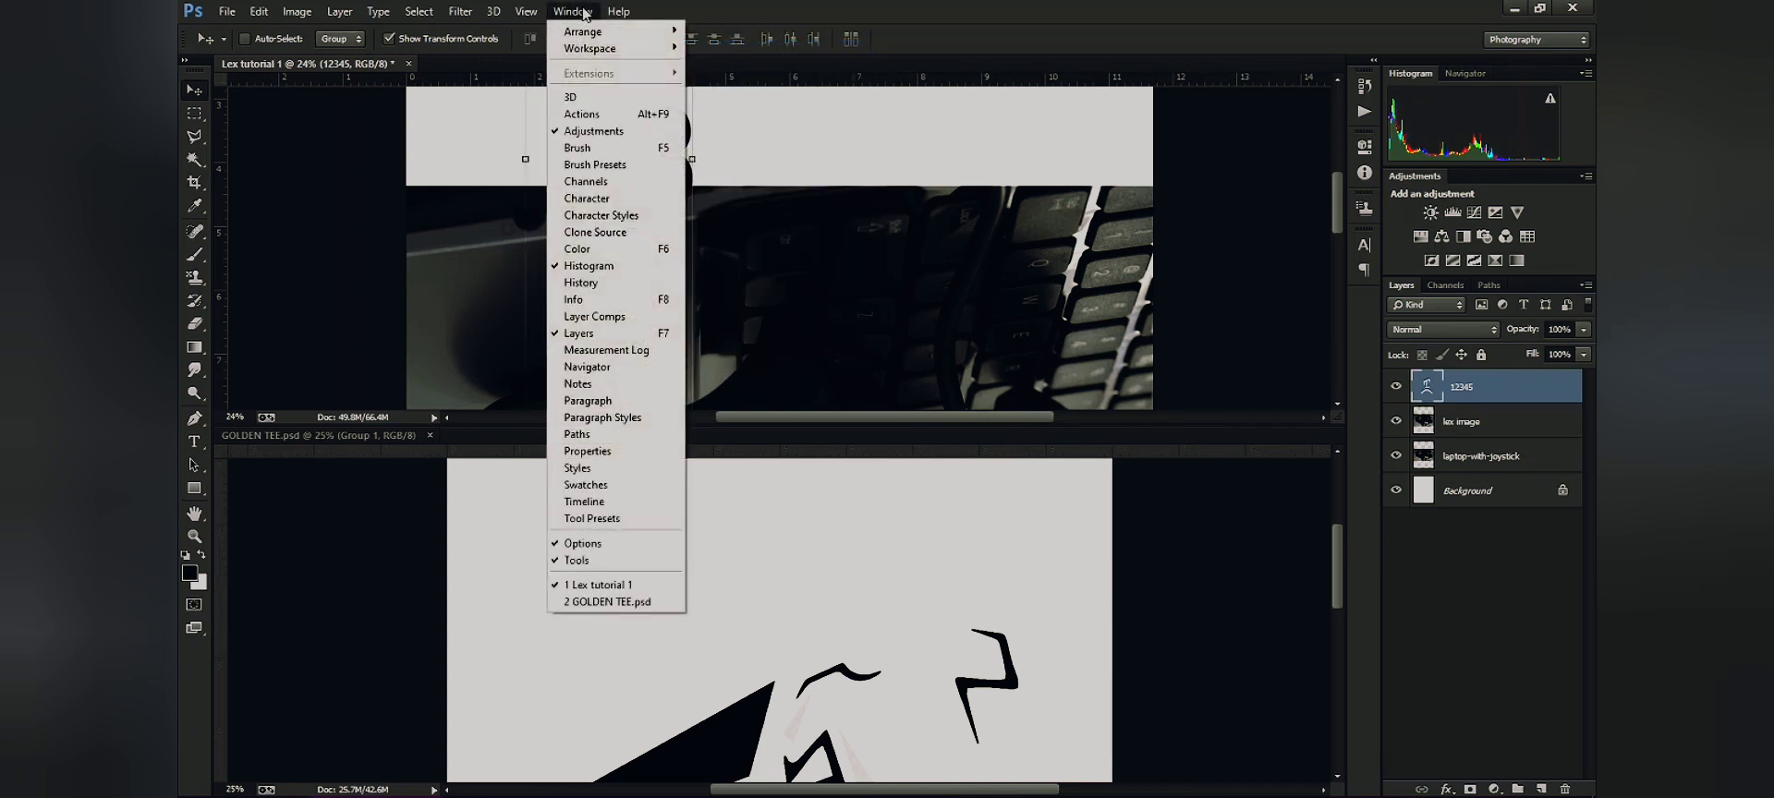
{"action": "mouse_move", "coordinate": [656, 37]}
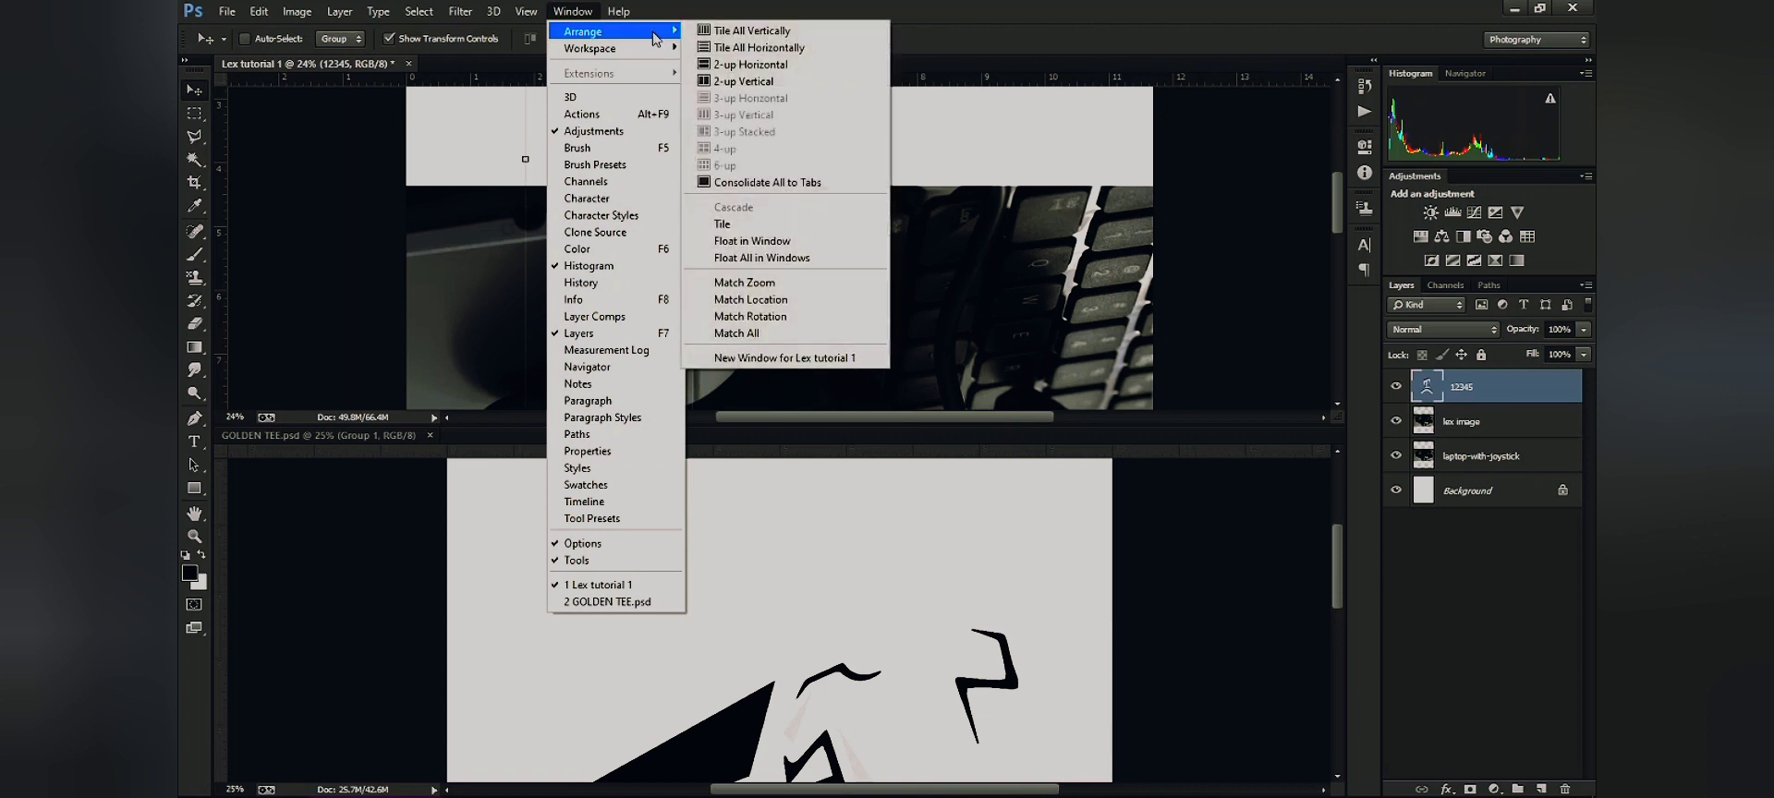
{"action": "left_click", "coordinate": [792, 183]}
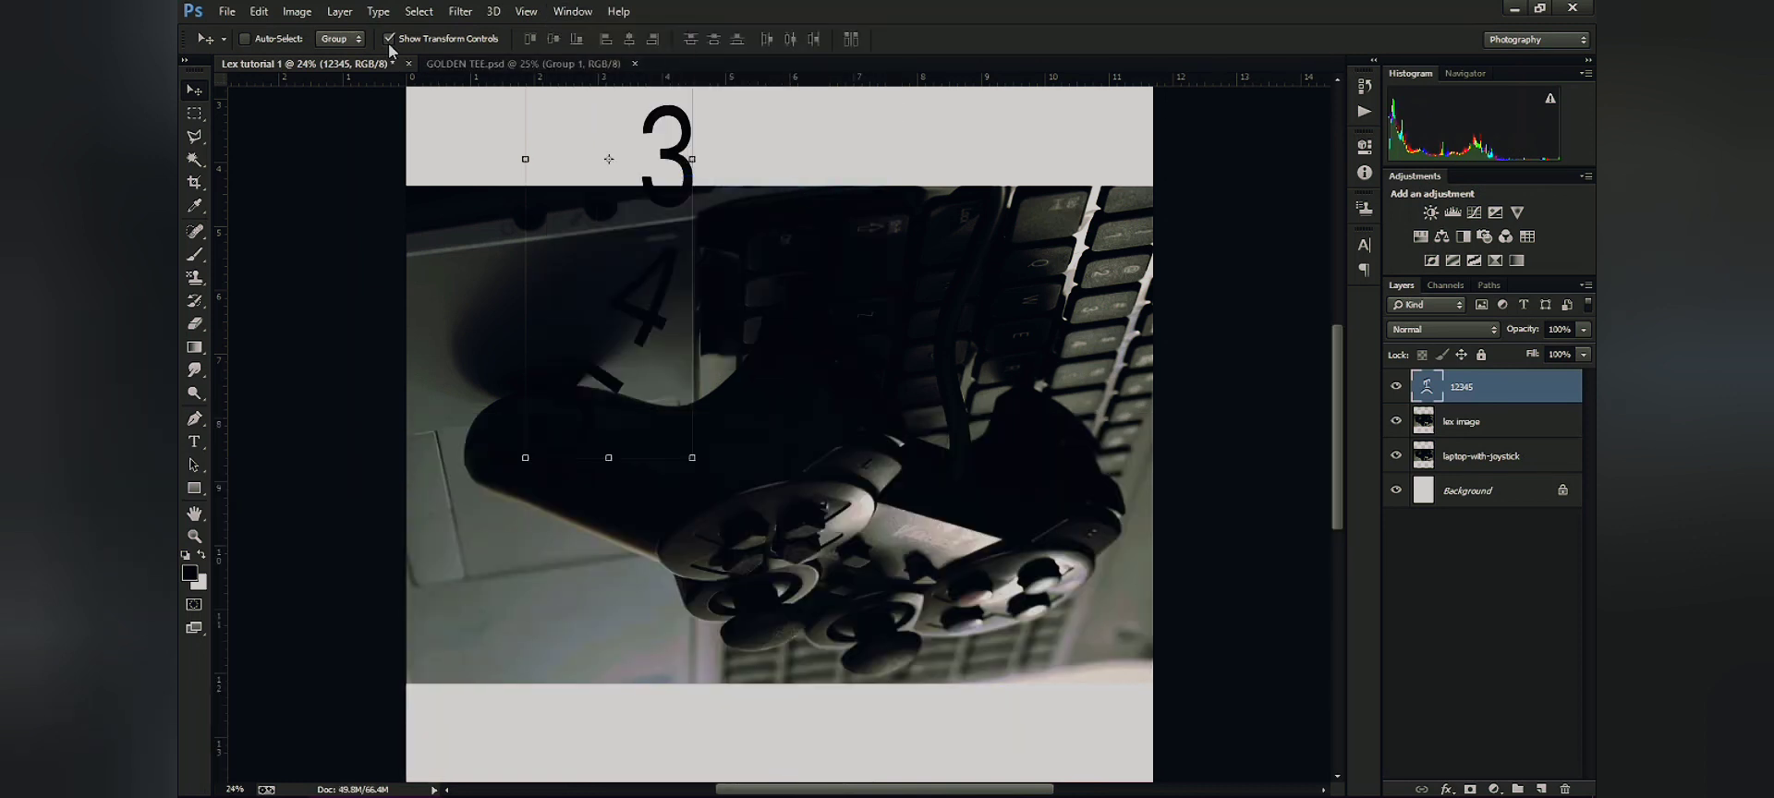
{"action": "left_click", "coordinate": [469, 61]}
{"action": "left_click", "coordinate": [395, 67]}
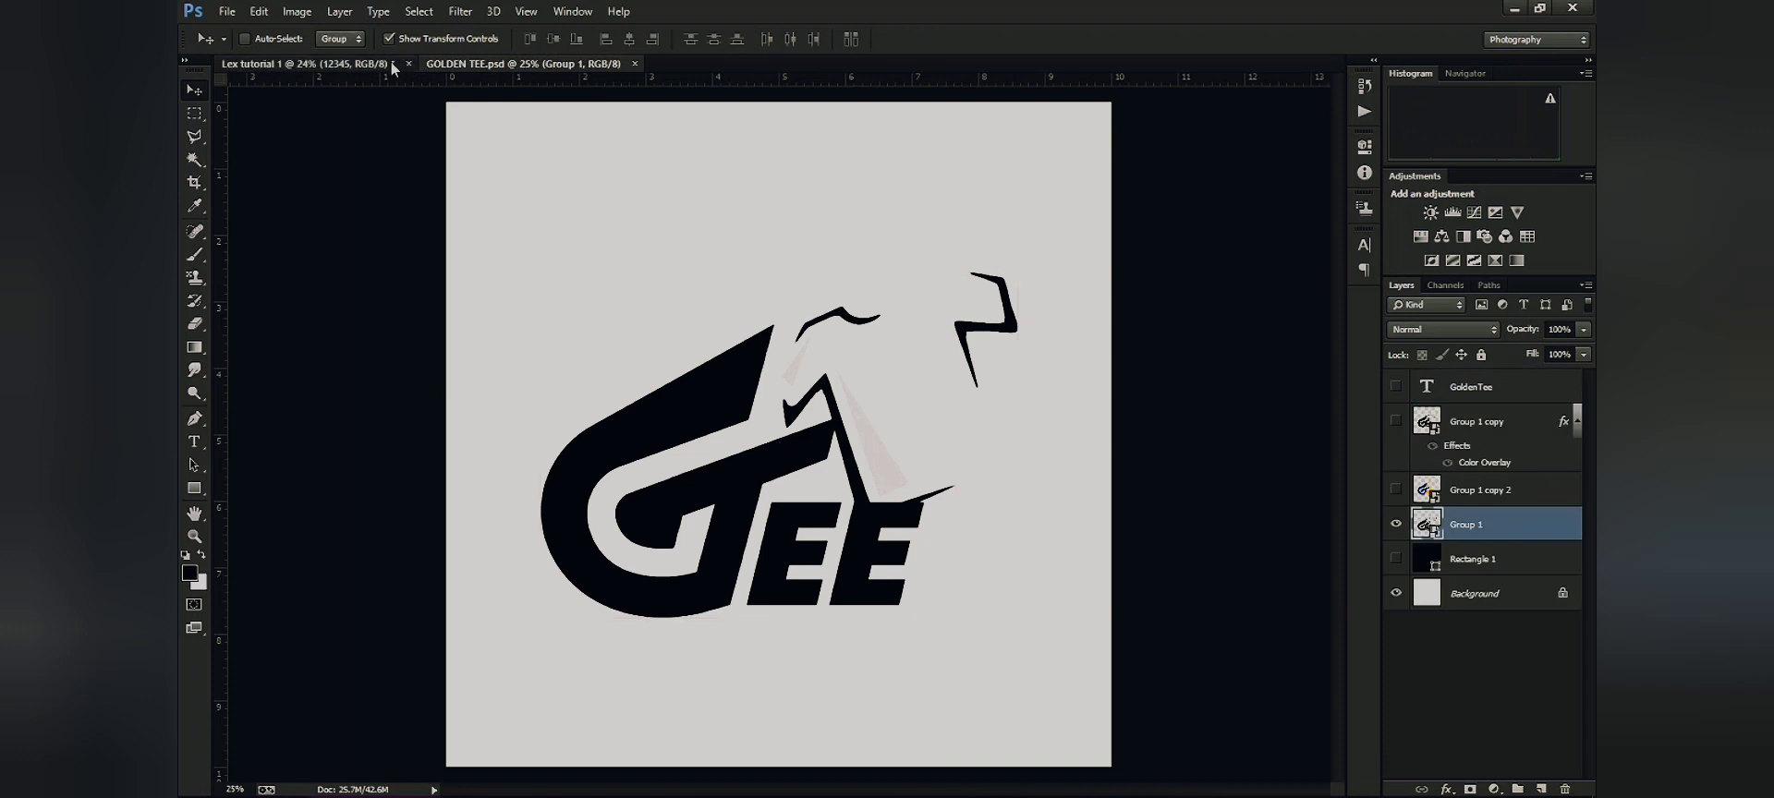
Look over the workspace presets and apply the Photography workspace
{"action": "left_click", "coordinate": [582, 13]}
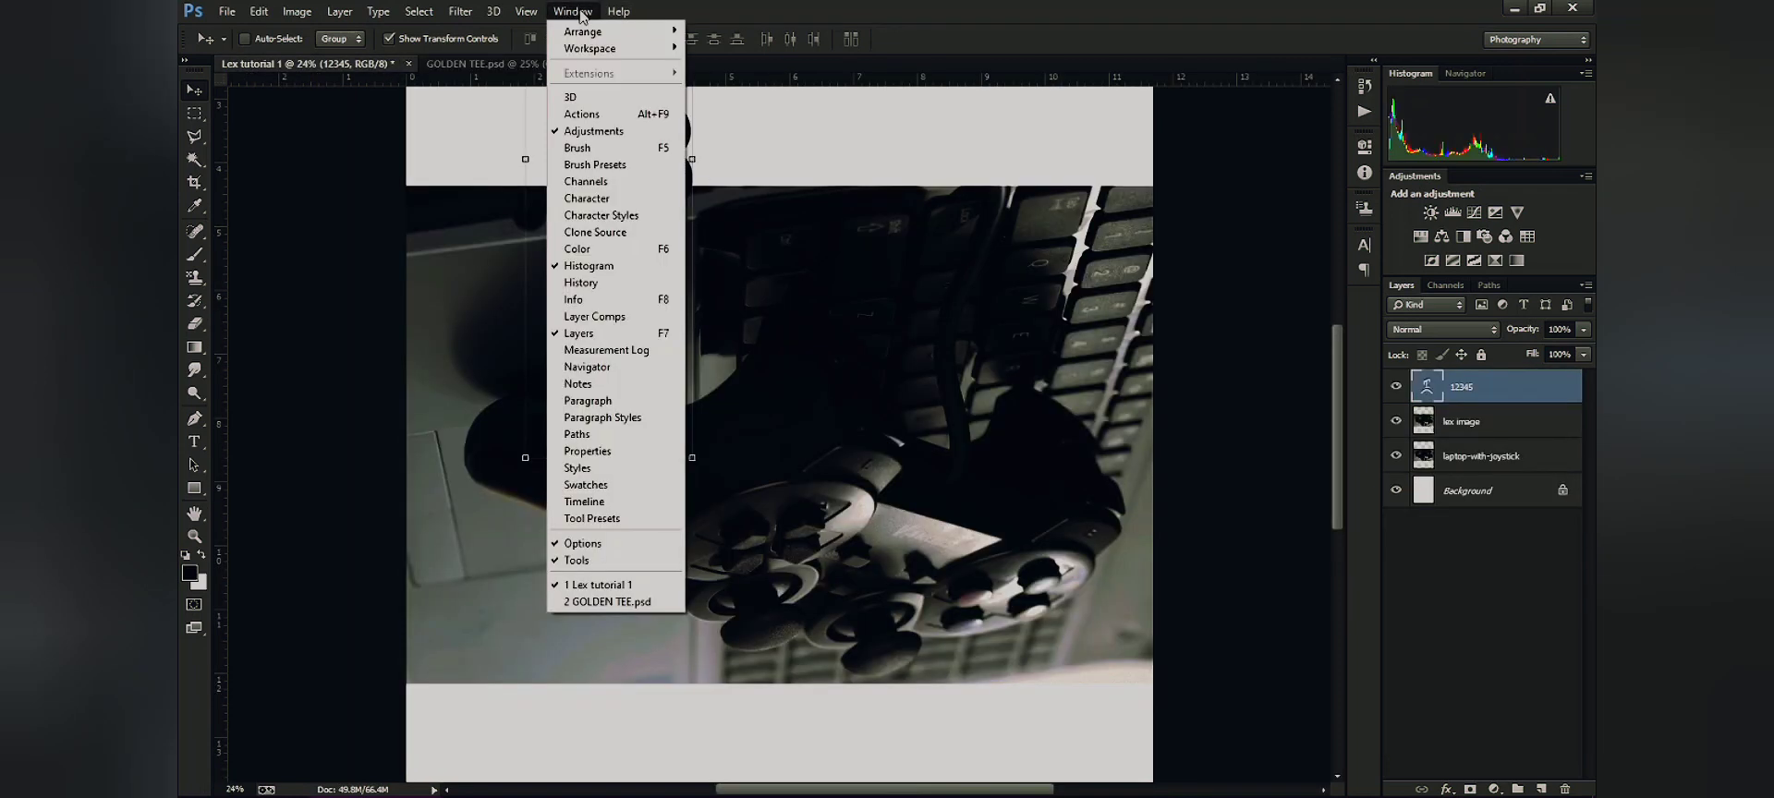
{"action": "mouse_move", "coordinate": [627, 53]}
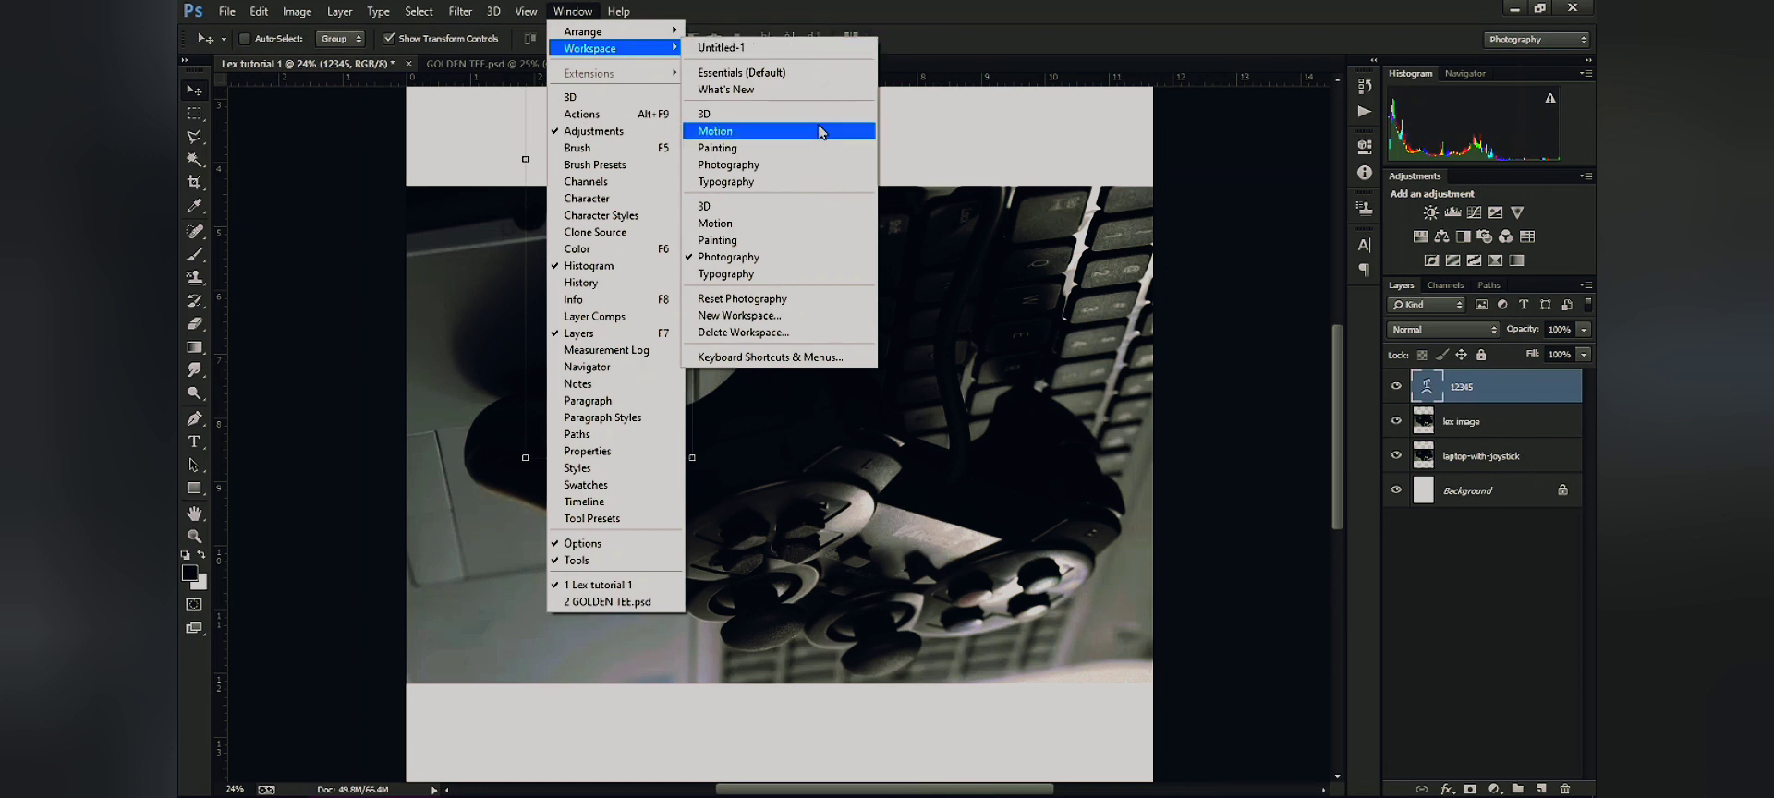
{"action": "left_click", "coordinate": [744, 166]}
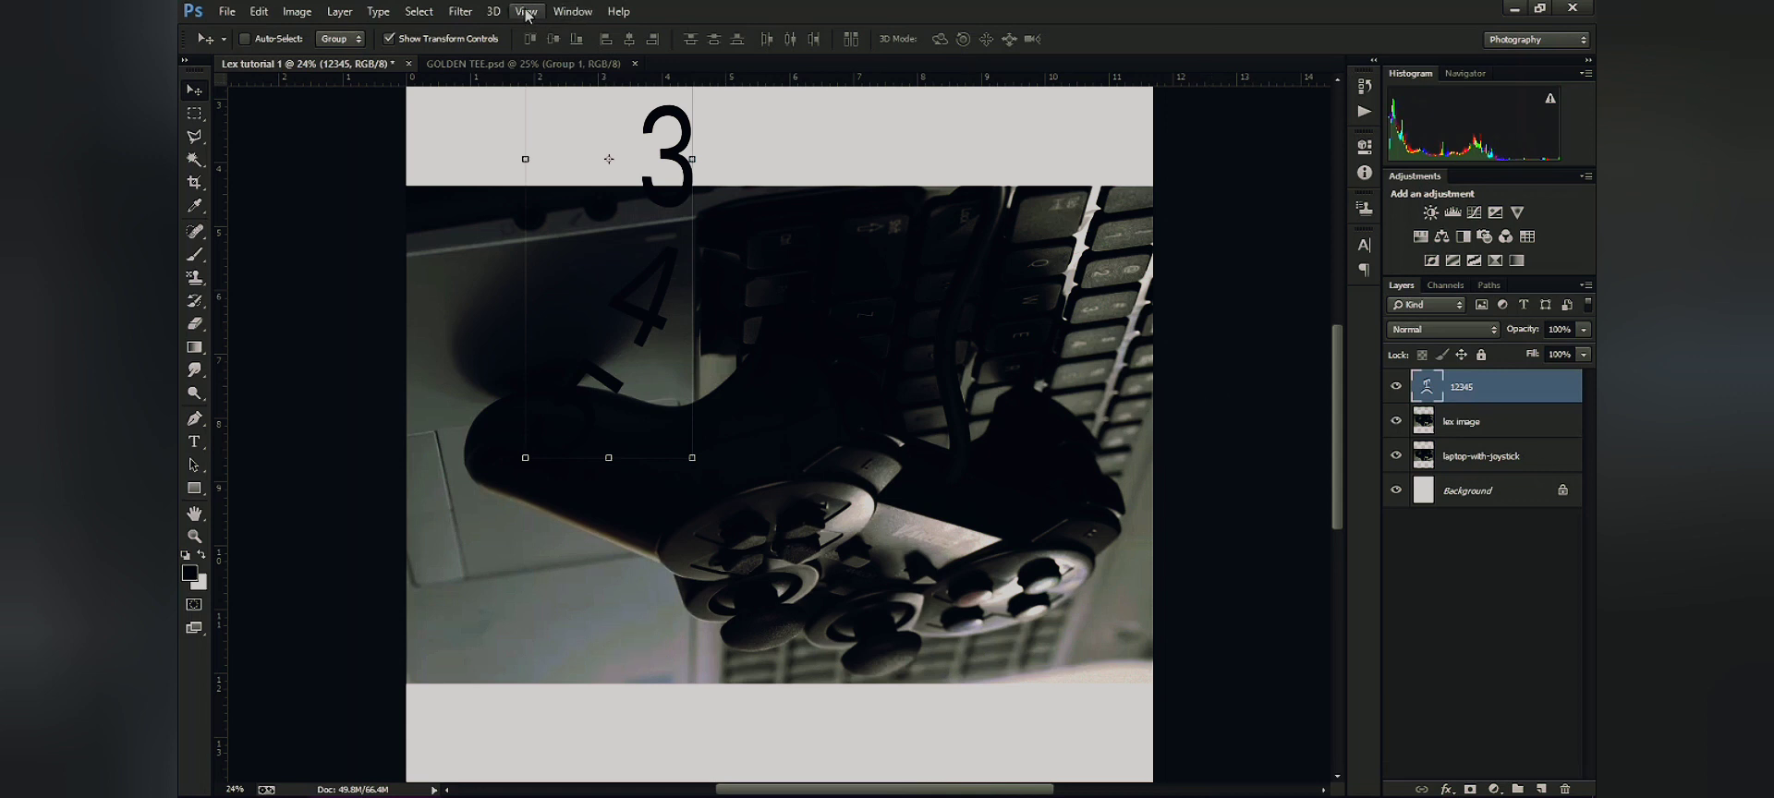
Switch to the Essentials (Default) workspace and collapse its Properties panel
{"action": "left_click", "coordinate": [573, 11]}
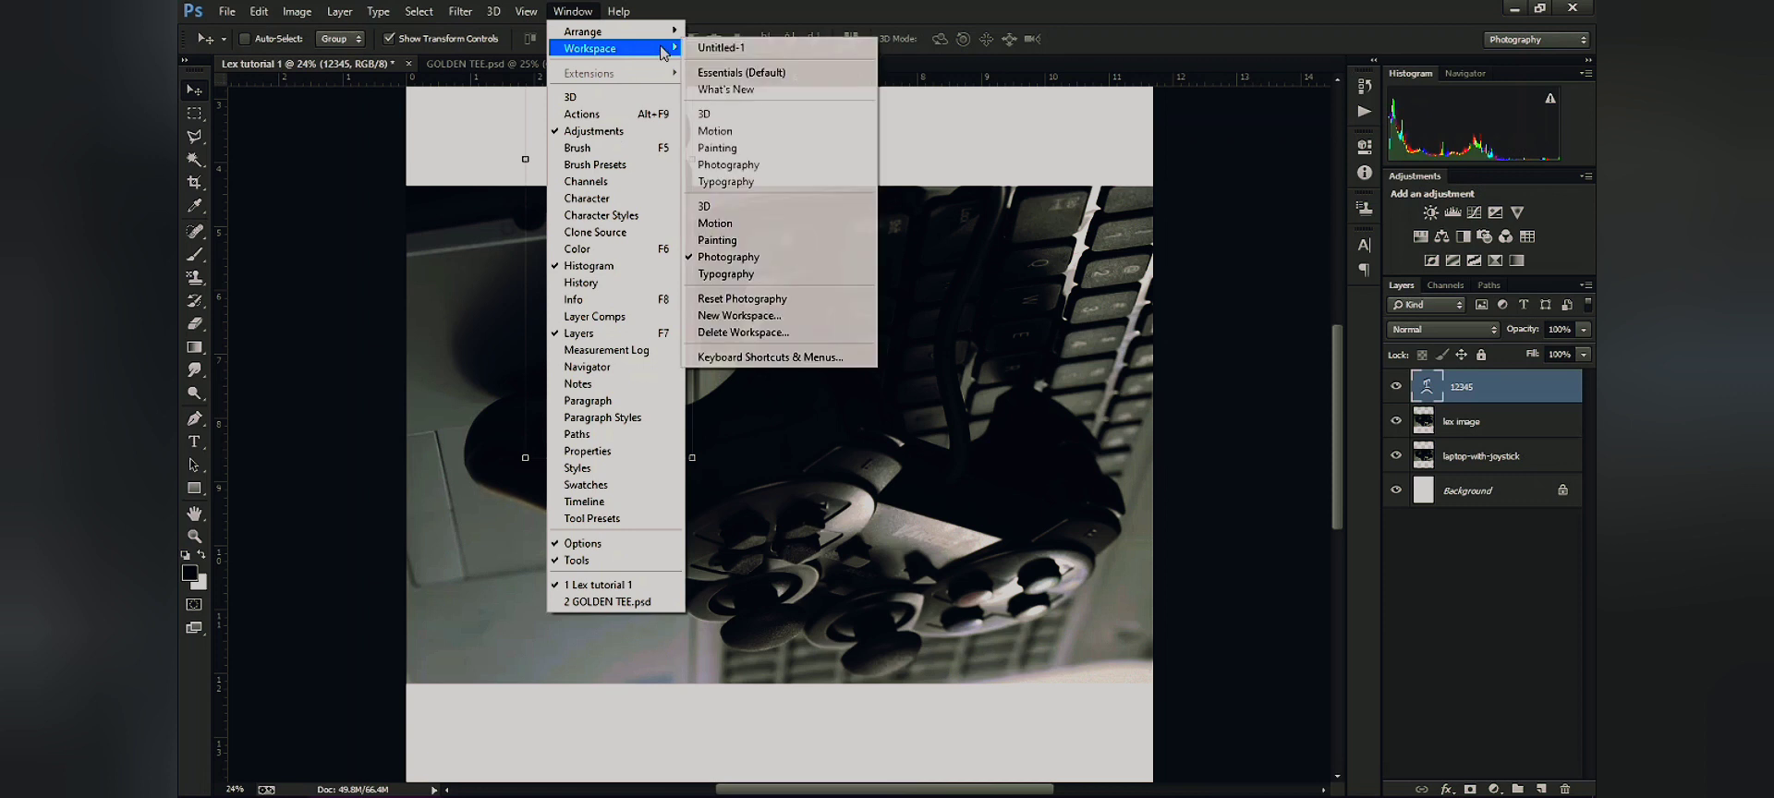
{"action": "left_click", "coordinate": [736, 72]}
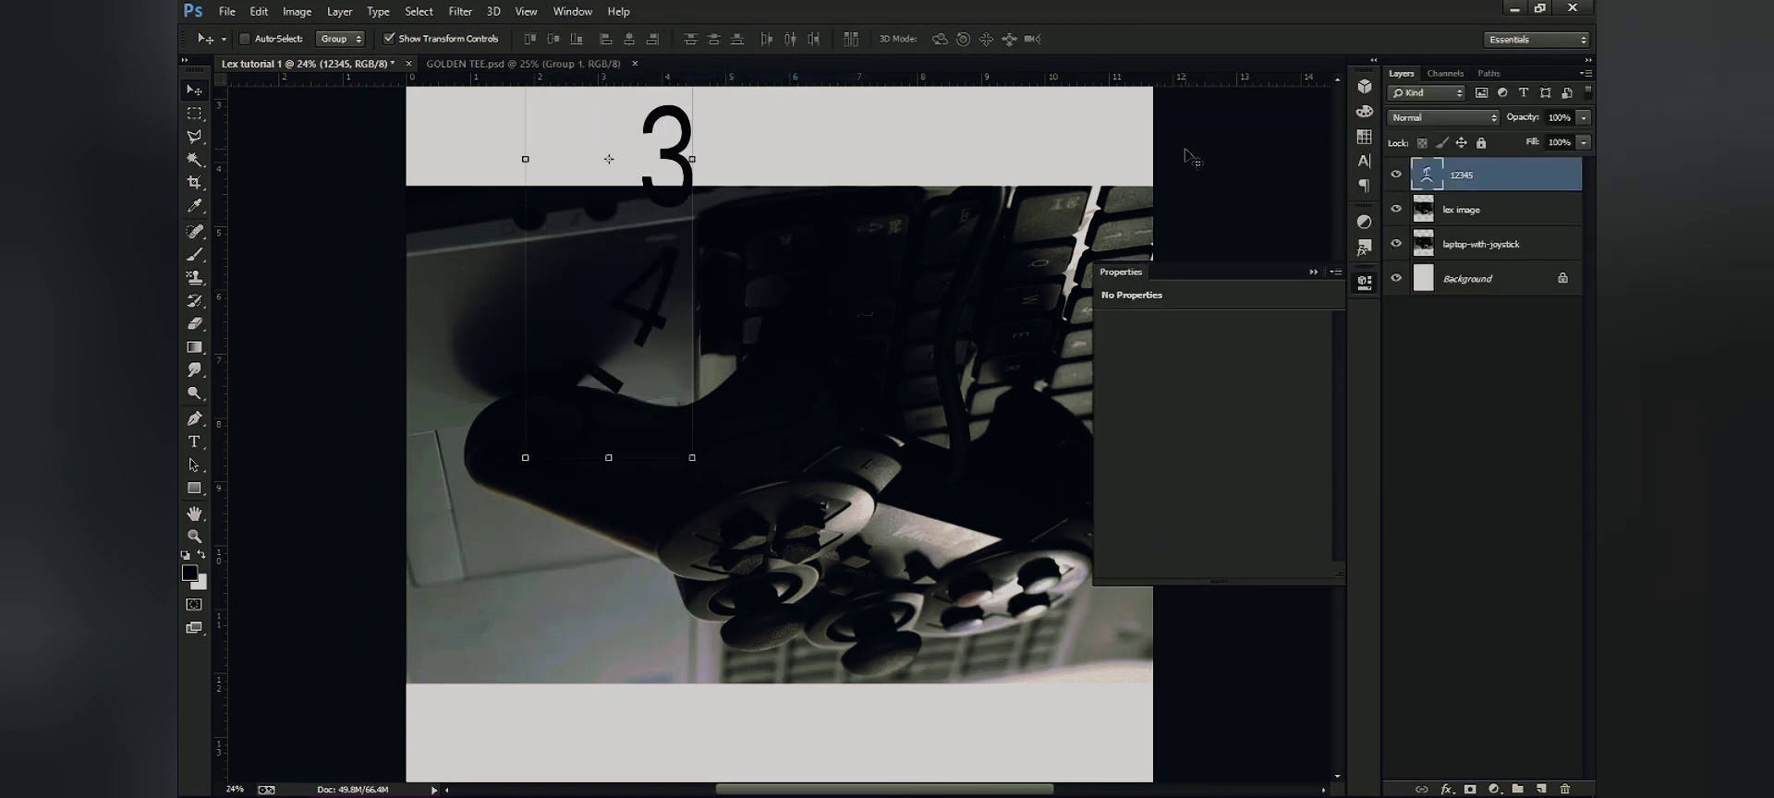
{"action": "left_click", "coordinate": [1312, 272]}
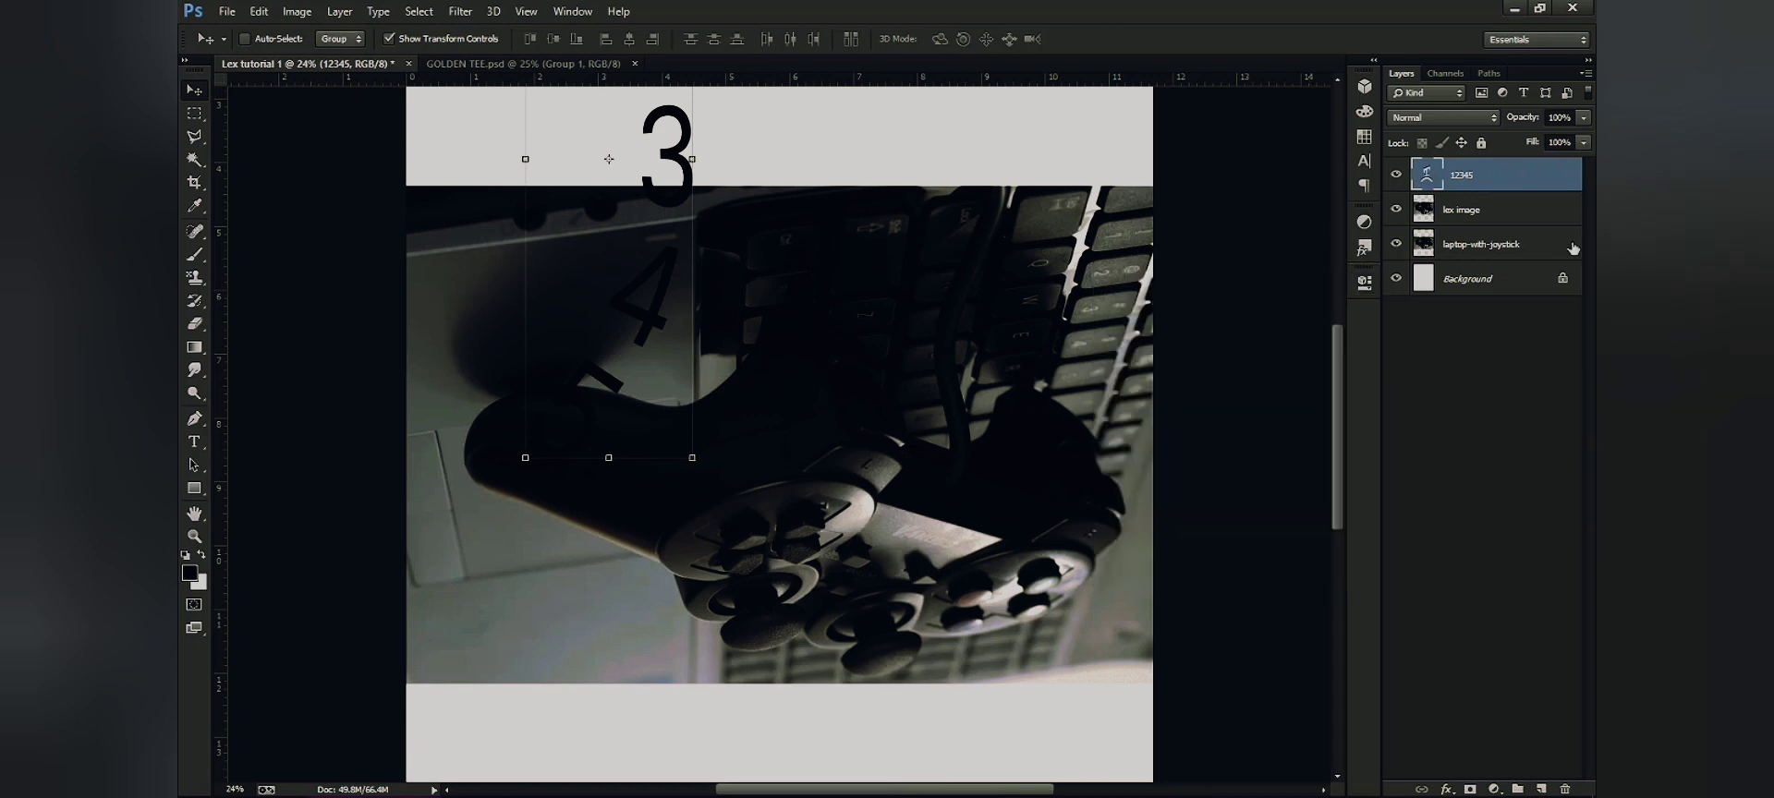
Switch to the Typography workspace
{"action": "left_click", "coordinate": [567, 11]}
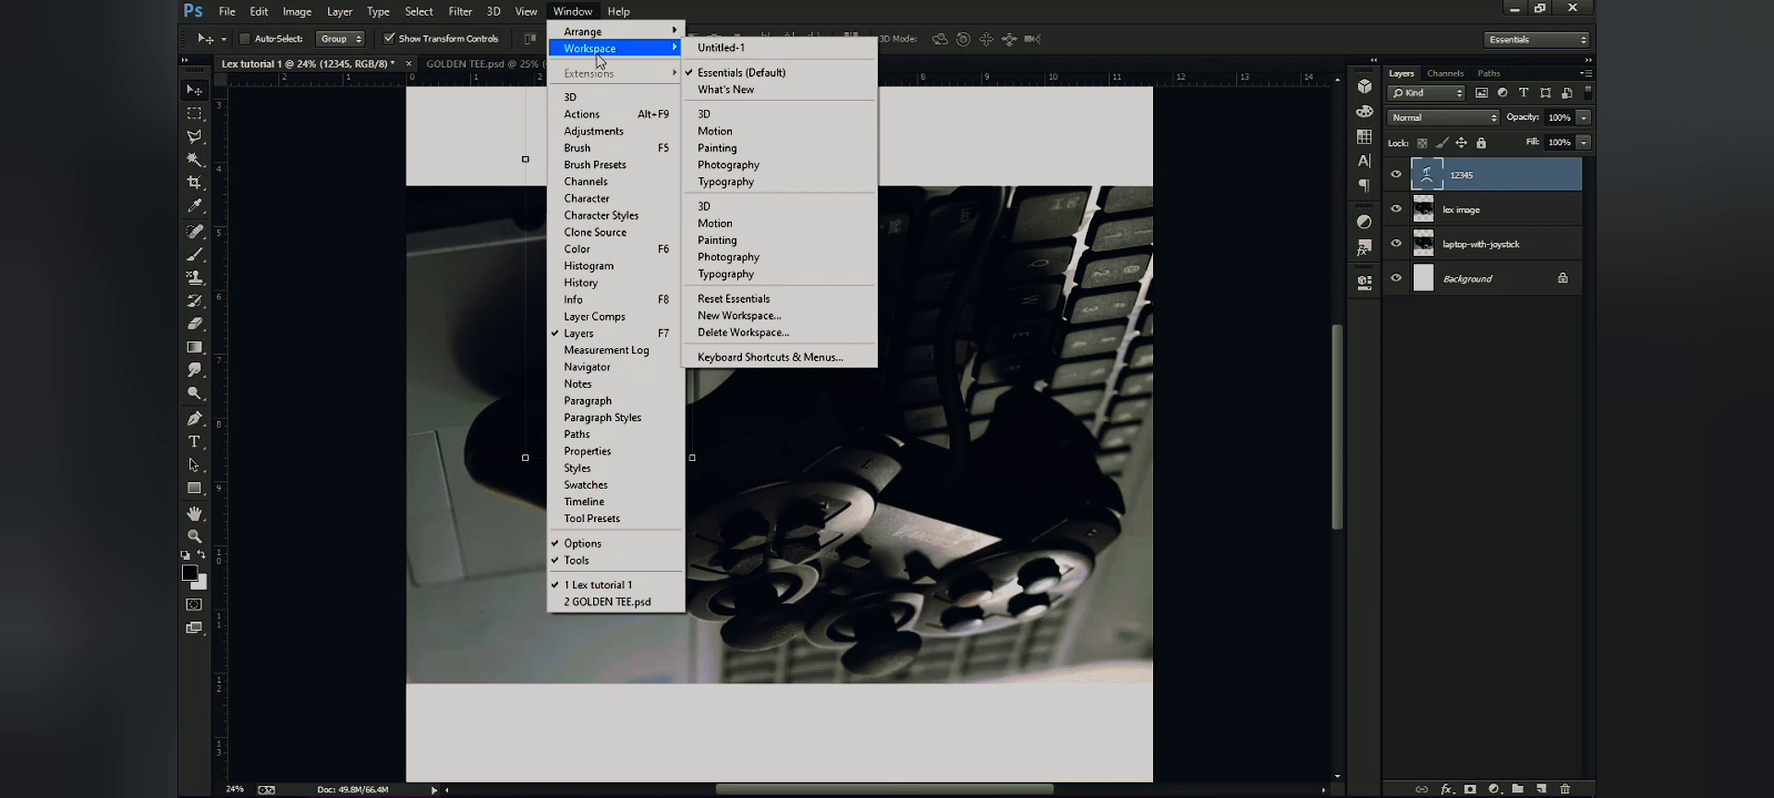
{"action": "left_click", "coordinate": [780, 183]}
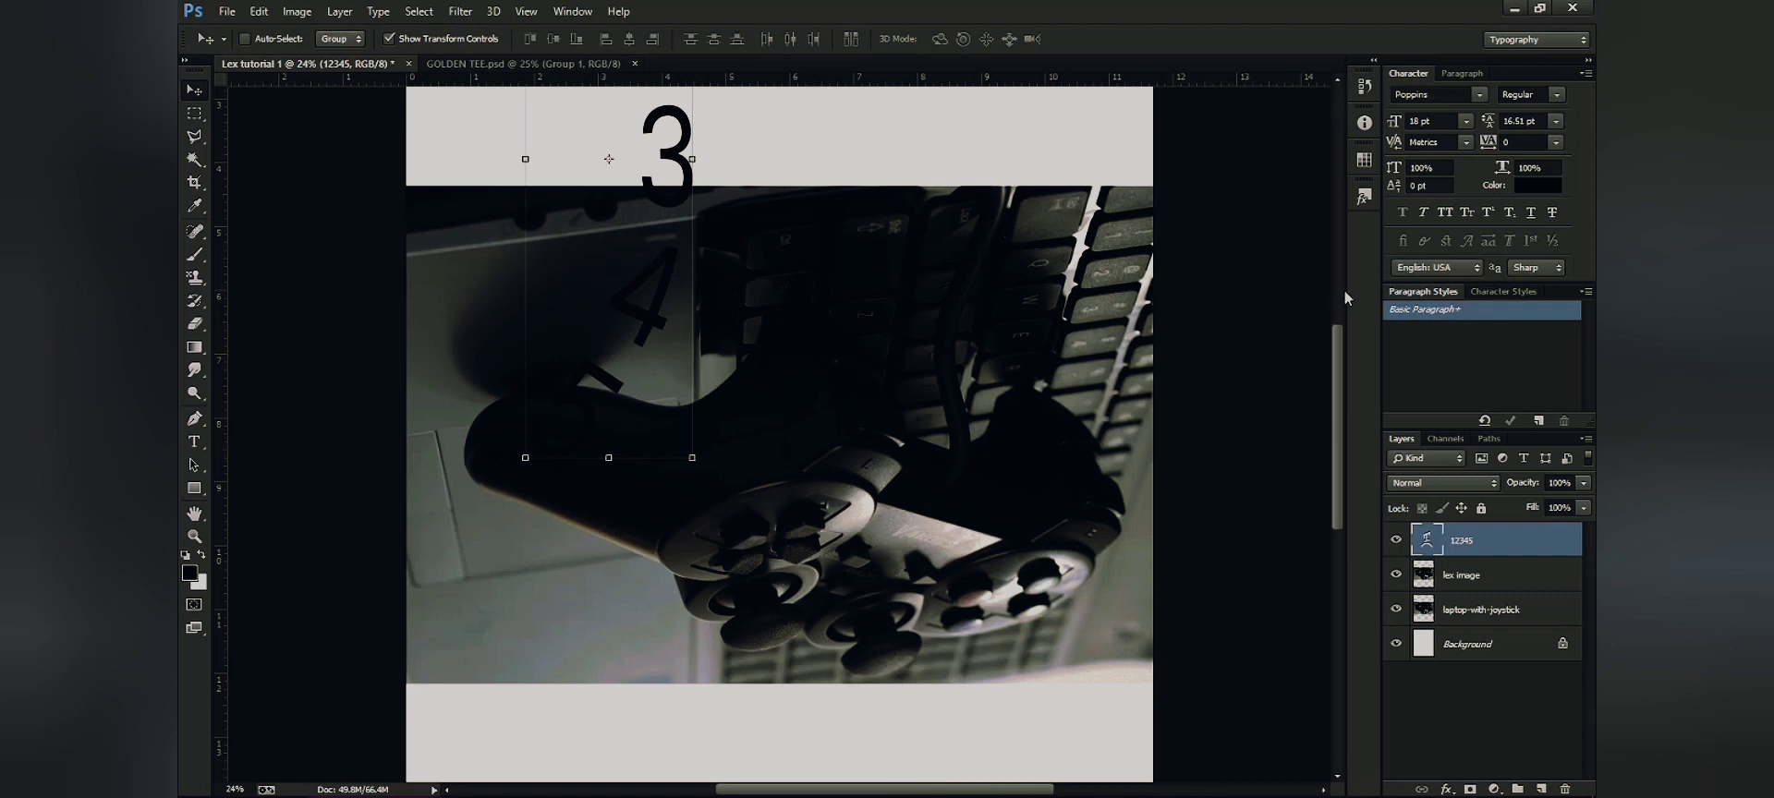
Hide the Character panel and show it again
{"action": "left_click", "coordinate": [569, 12]}
{"action": "left_click", "coordinate": [570, 12]}
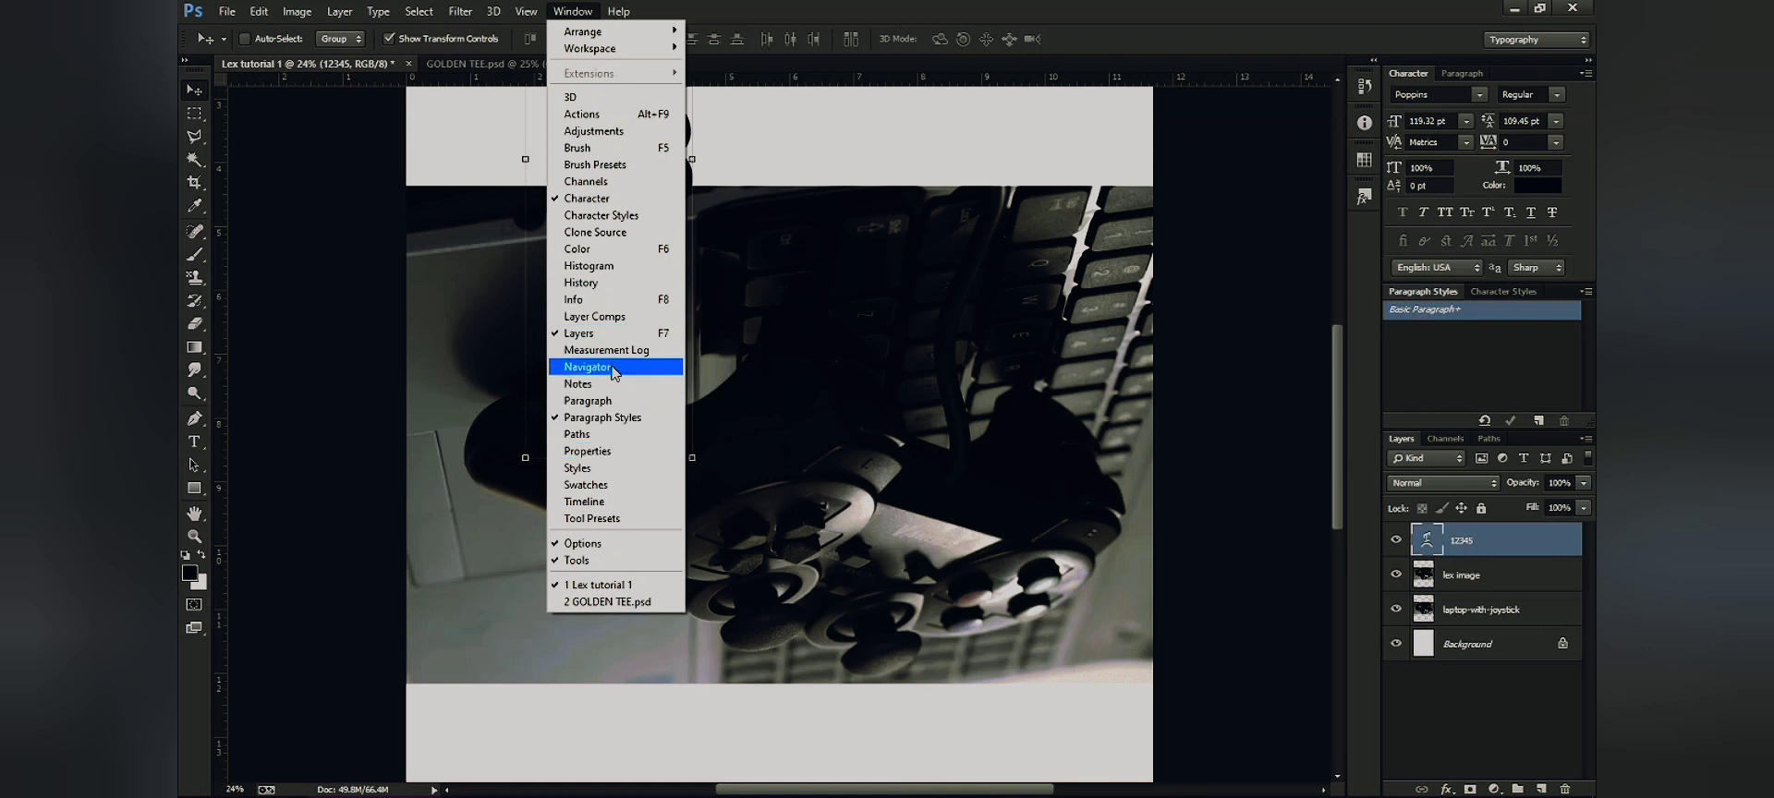
{"action": "left_click", "coordinate": [565, 199]}
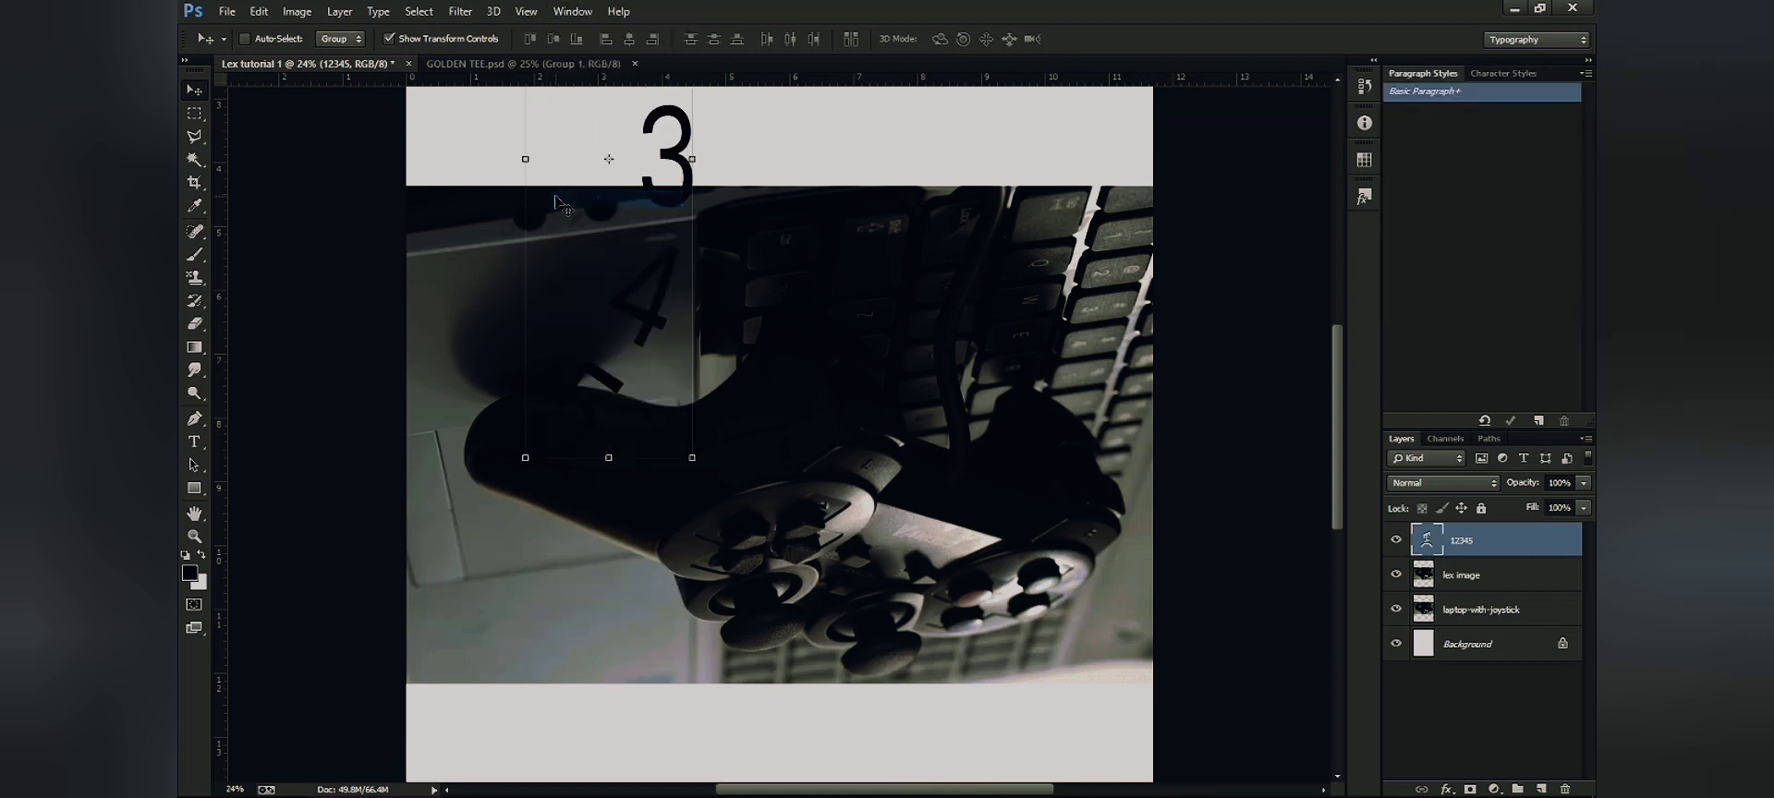
{"action": "left_click", "coordinate": [573, 11]}
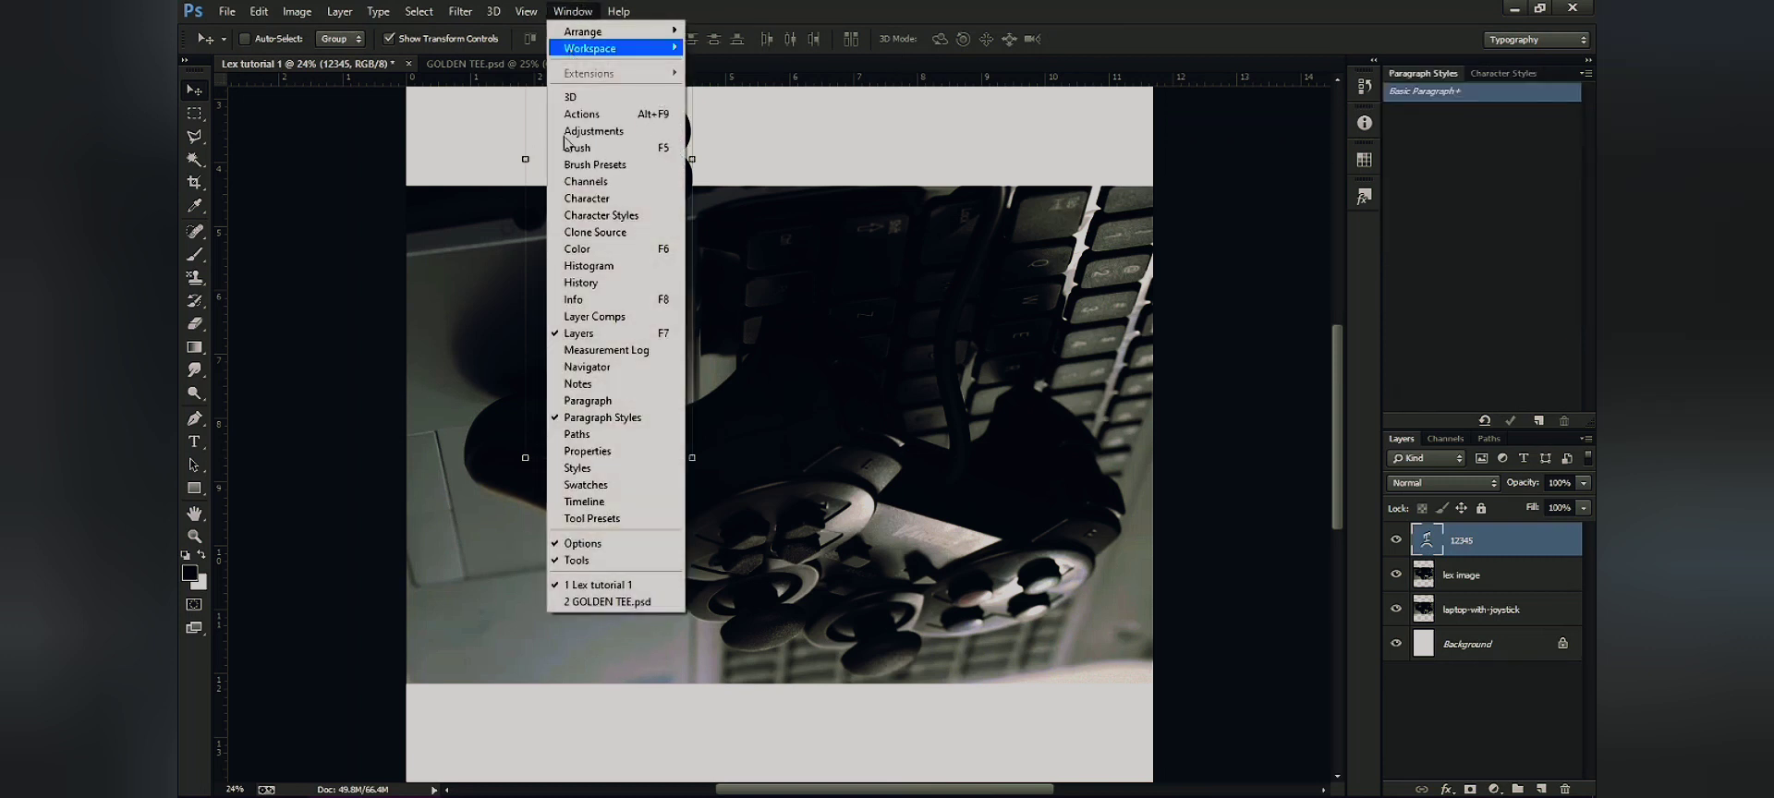
{"action": "left_click", "coordinate": [565, 198]}
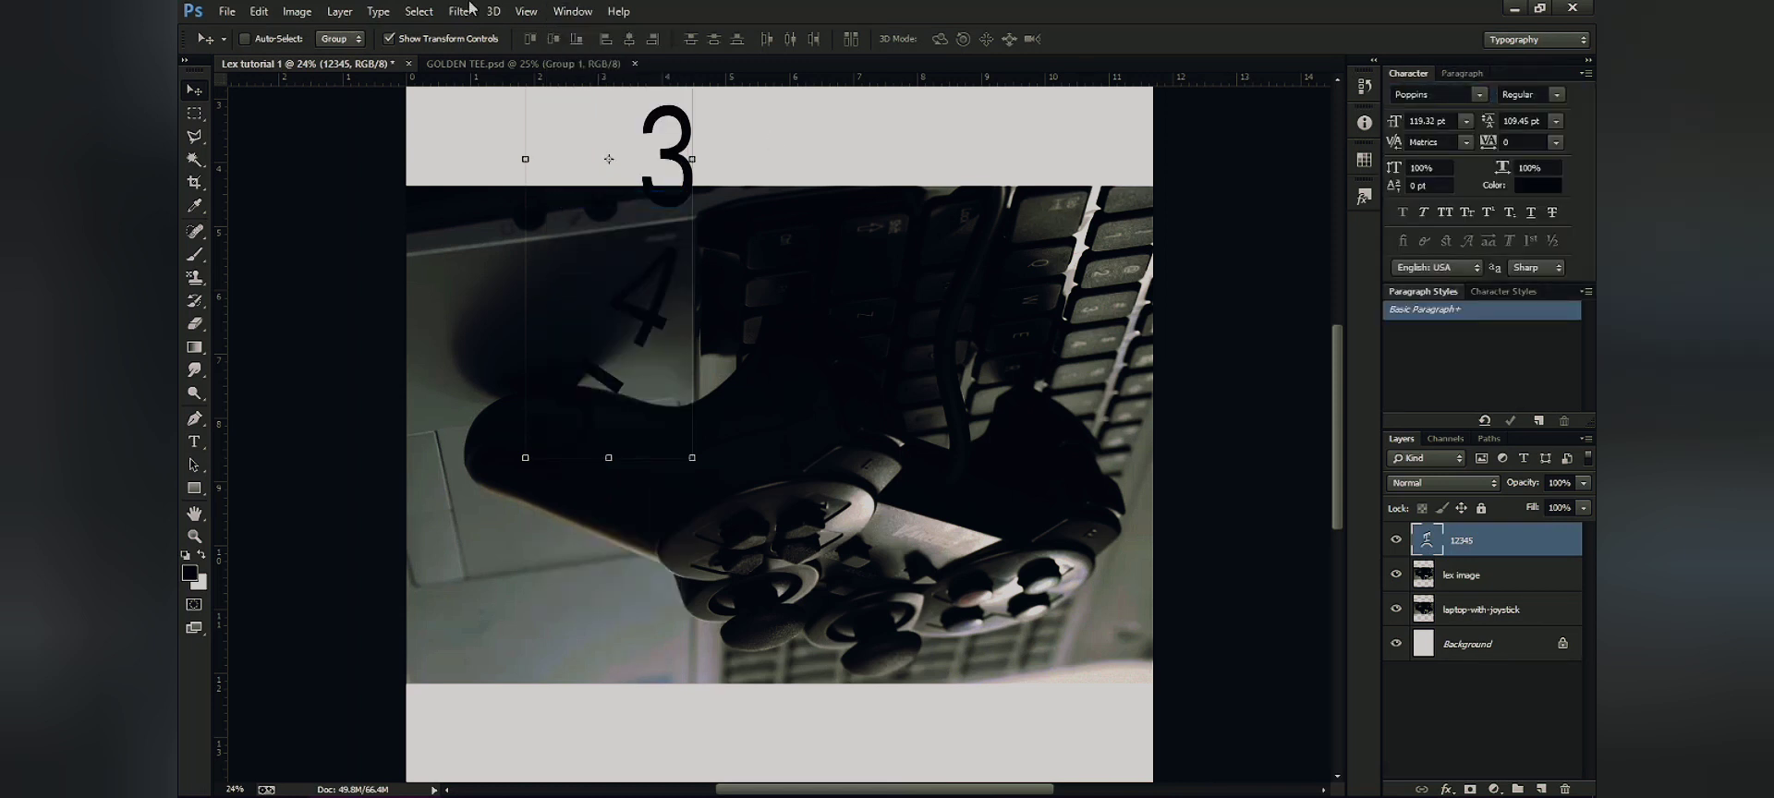
Look over the available help, support and system information commands
{"action": "left_click", "coordinate": [574, 11]}
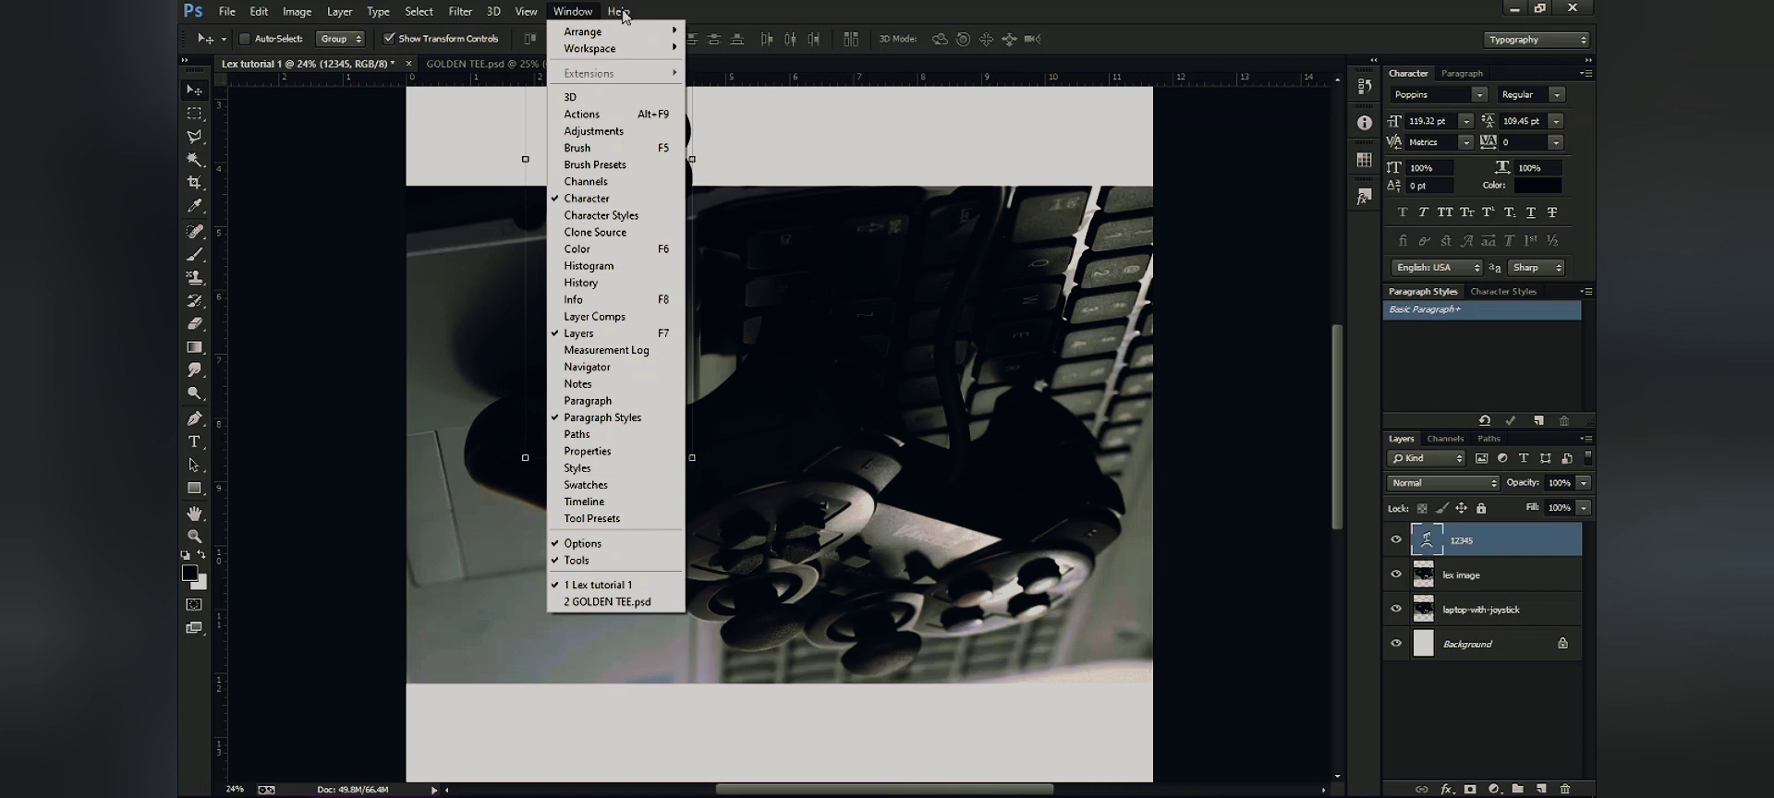
{"action": "mouse_move", "coordinate": [621, 15]}
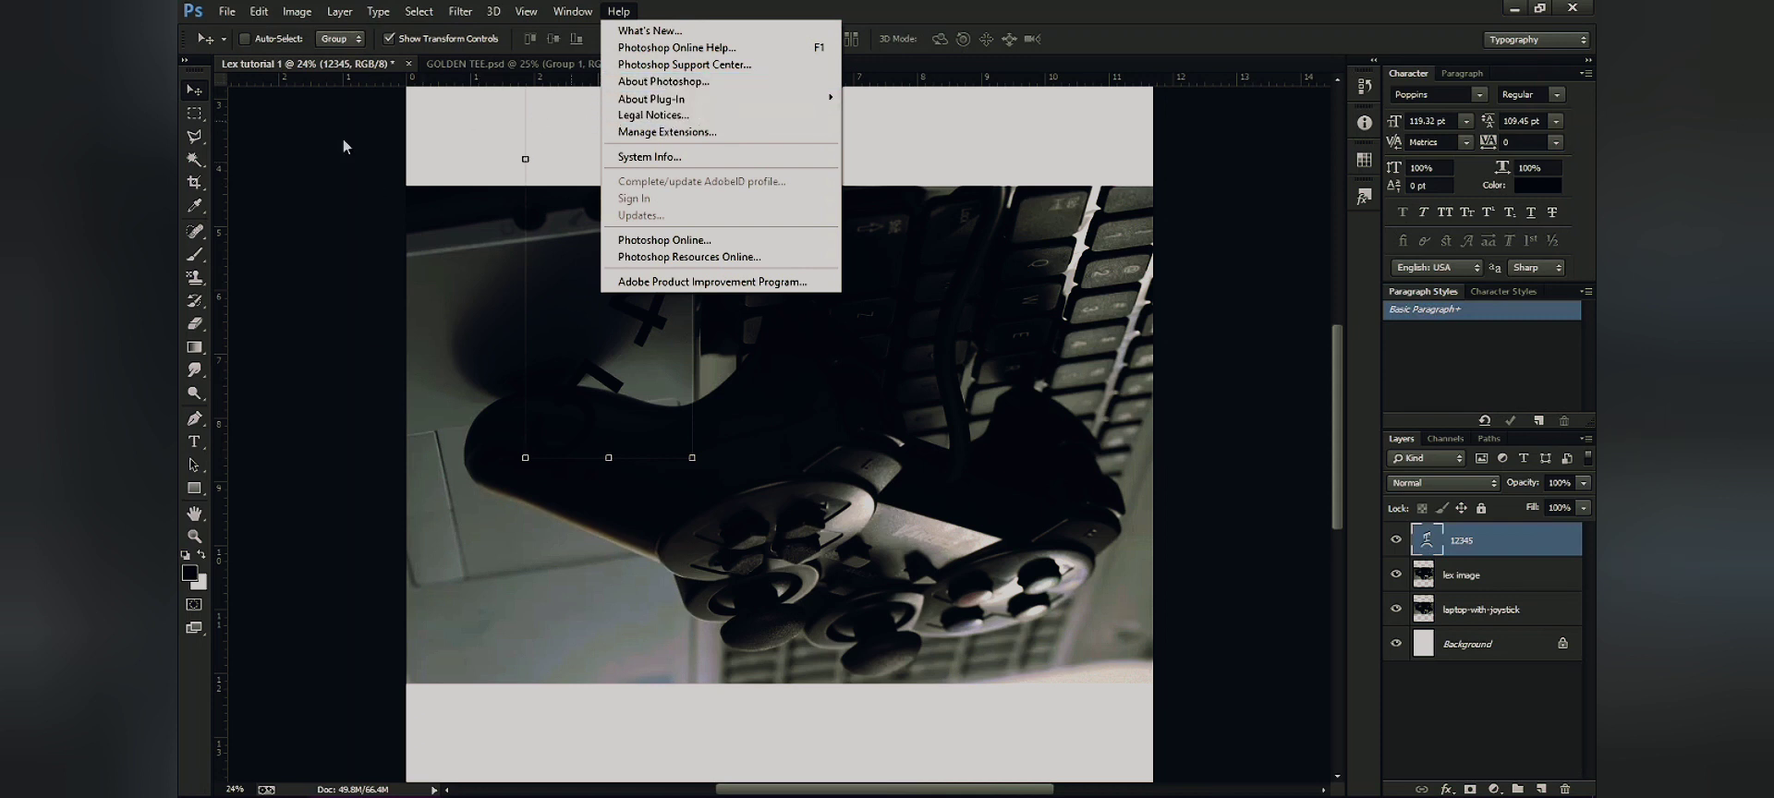
{"action": "left_click", "coordinate": [297, 158]}
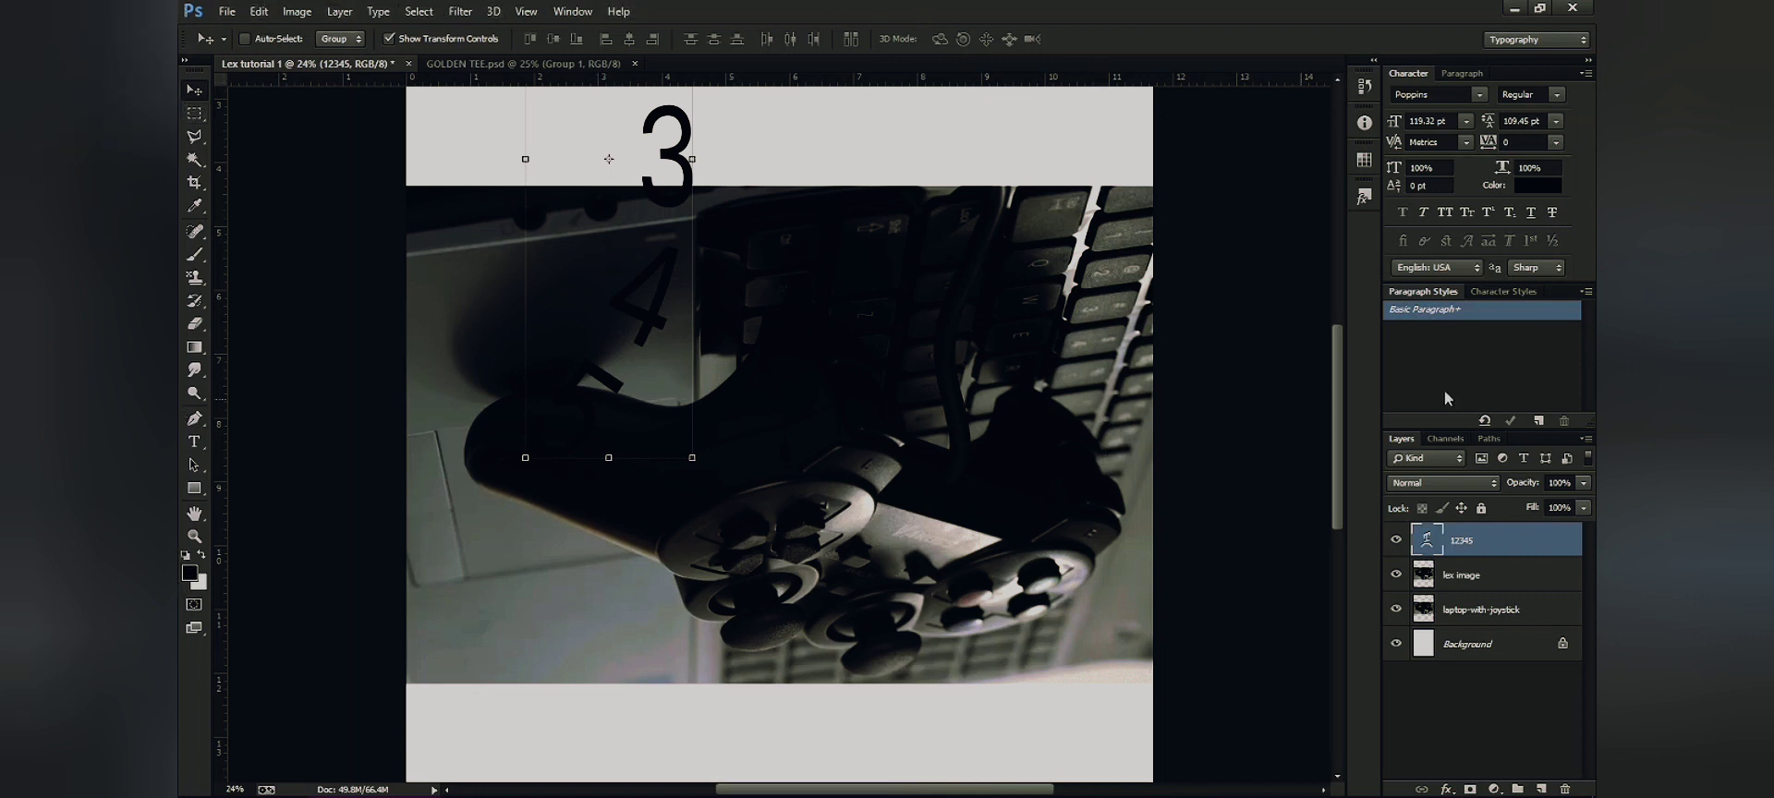
Hide every layer except Background in "Lex tutorial 1"
{"action": "left_click", "coordinate": [1396, 643], "text": "alt"}
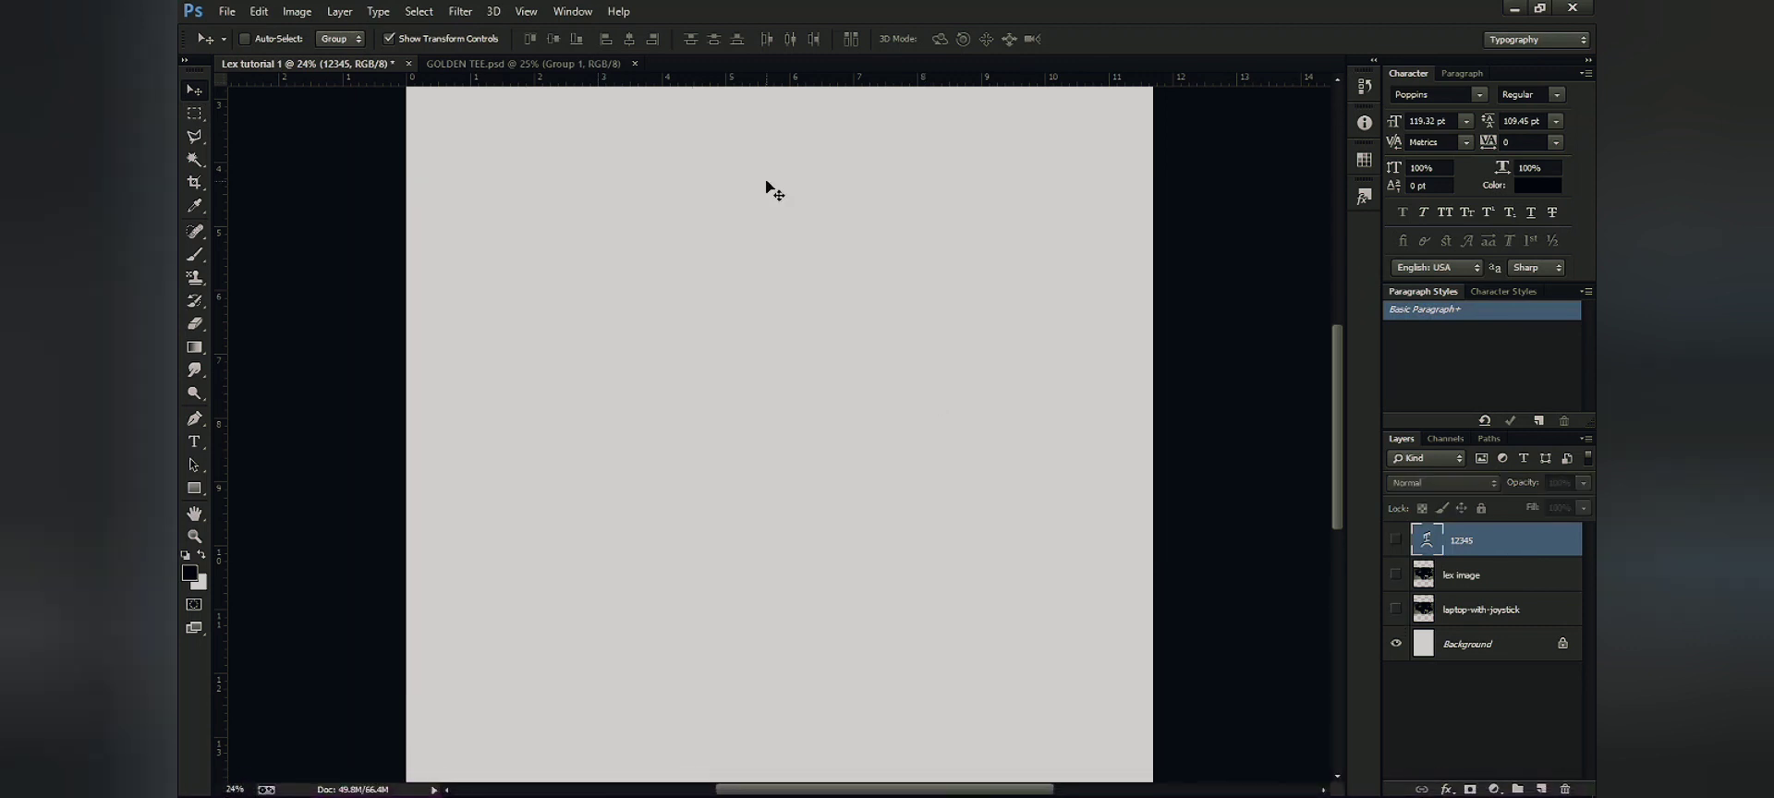